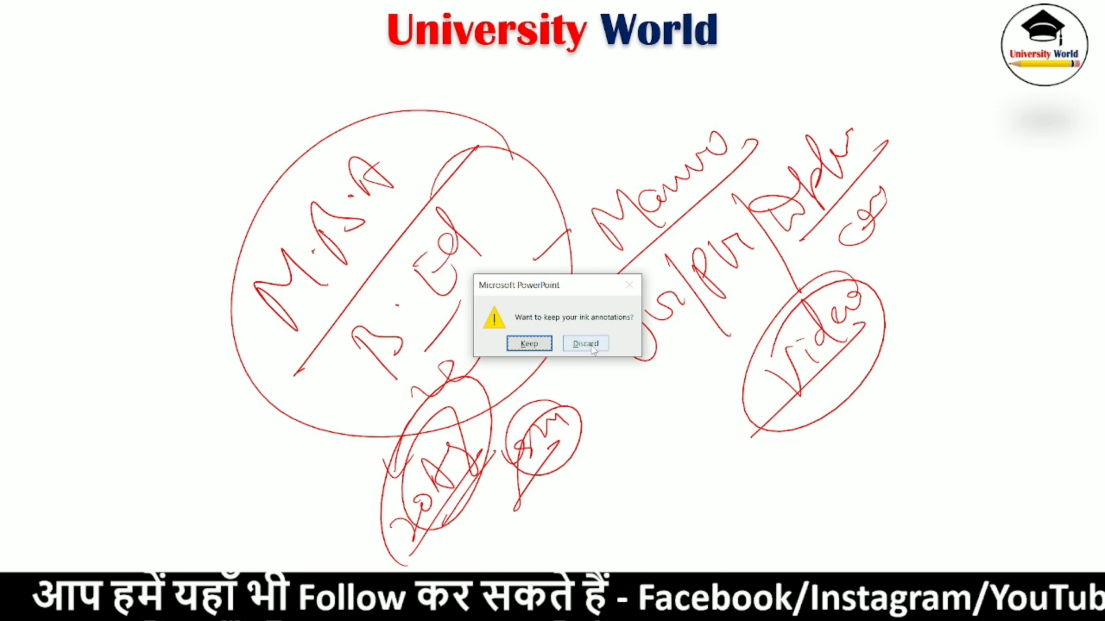
Step: Discard the ink annotations made during the PowerPoint slideshow
left_click(585, 344)
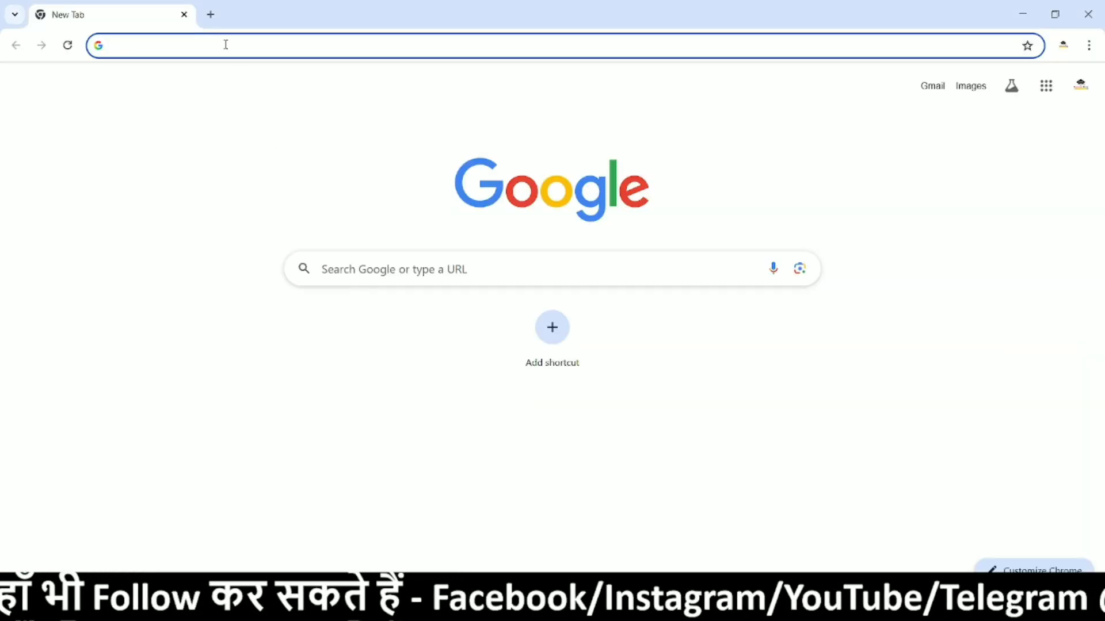
Step: In Chrome, search Google for "manuu dde" and open the dde.manuu.edu.in website from the results
left_click(226, 44)
left_click(185, 103)
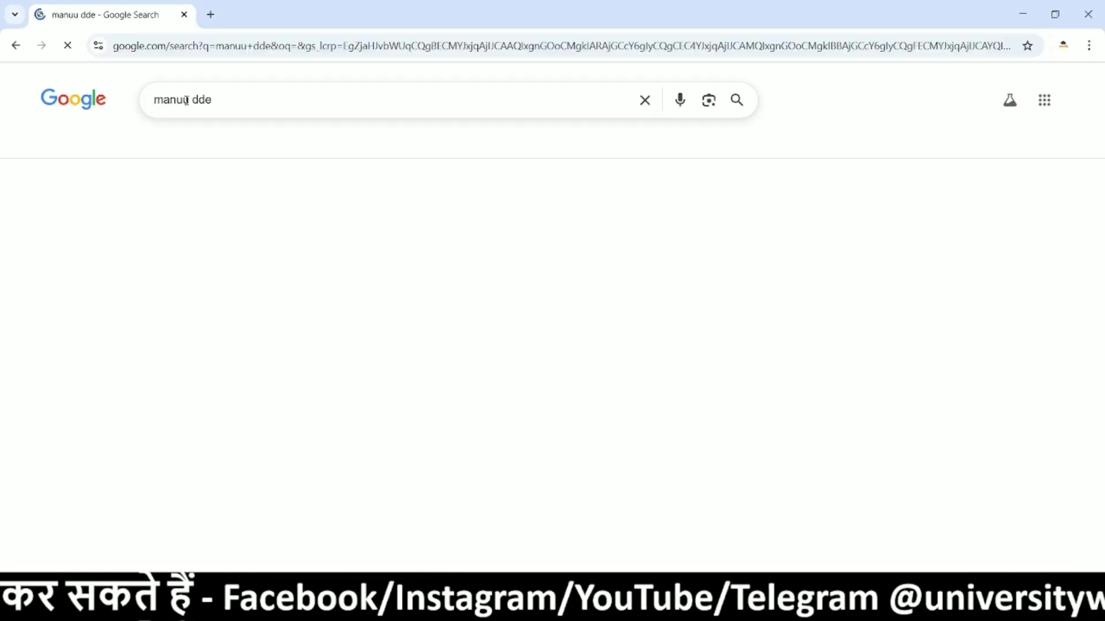
left_click(199, 221)
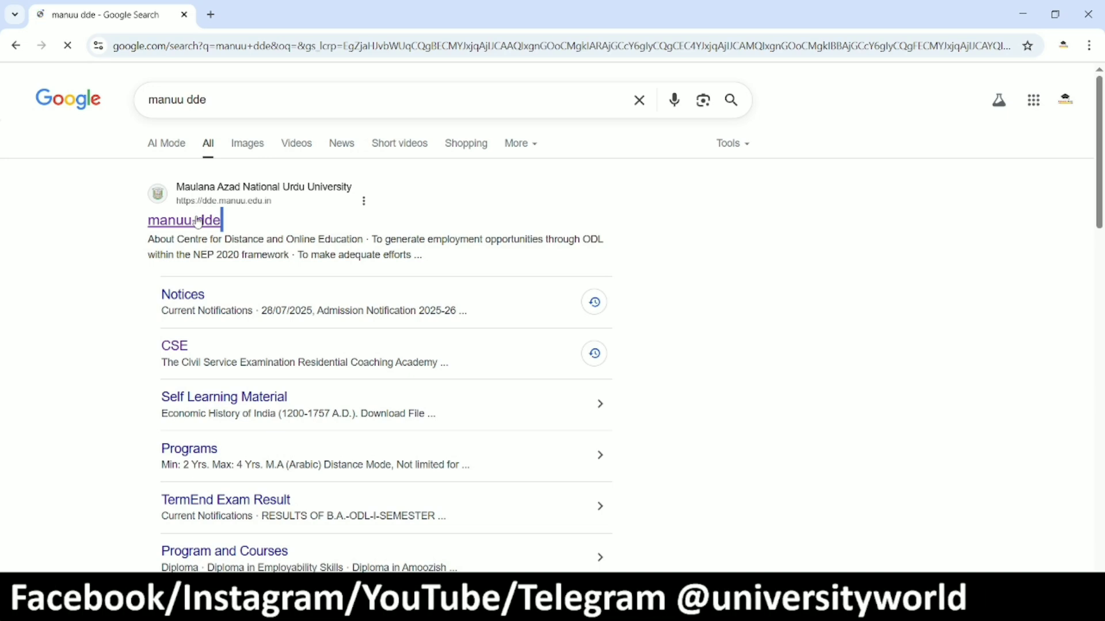
mouse_move(198, 221)
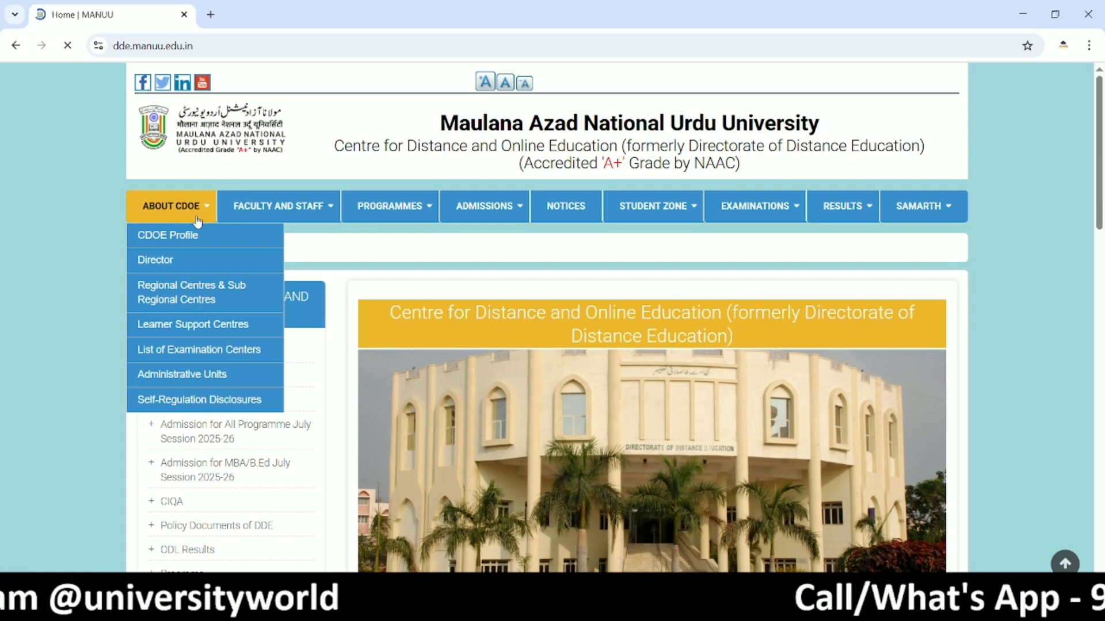
Step: Open the B.Ed. & MBA Admission Portal 2025-26 and start a new registration
mouse_move(484, 214)
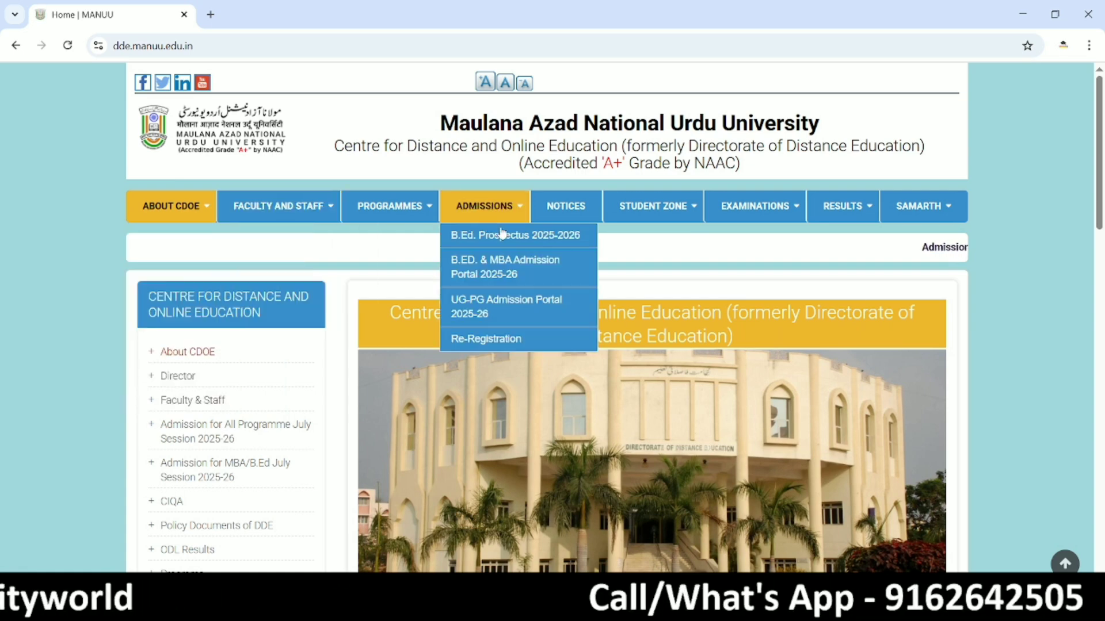
left_click(510, 269)
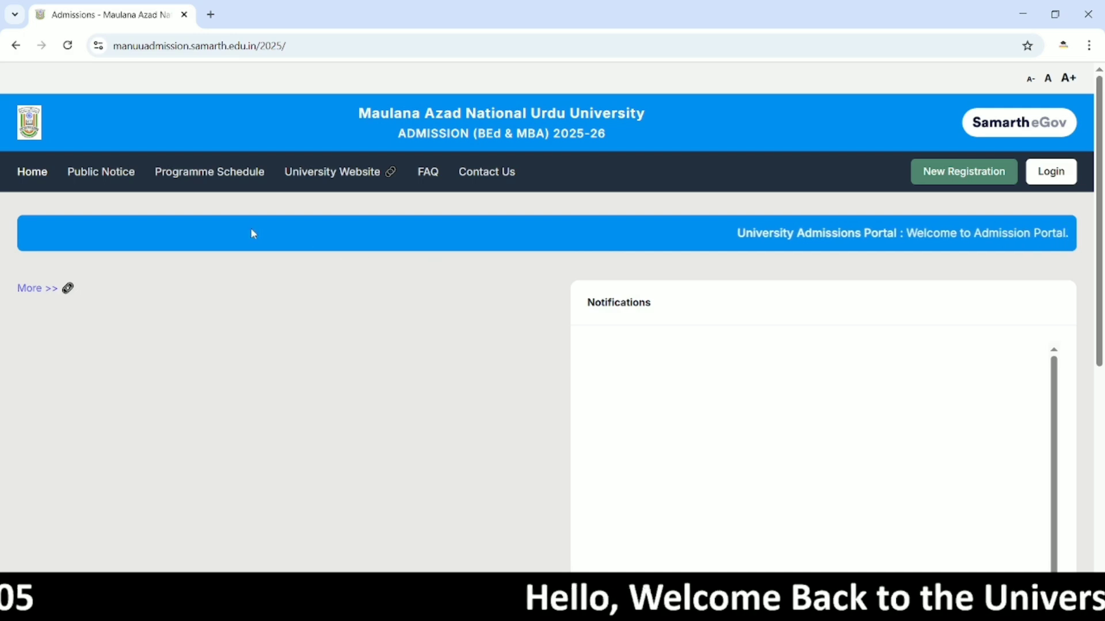
left_click(946, 177)
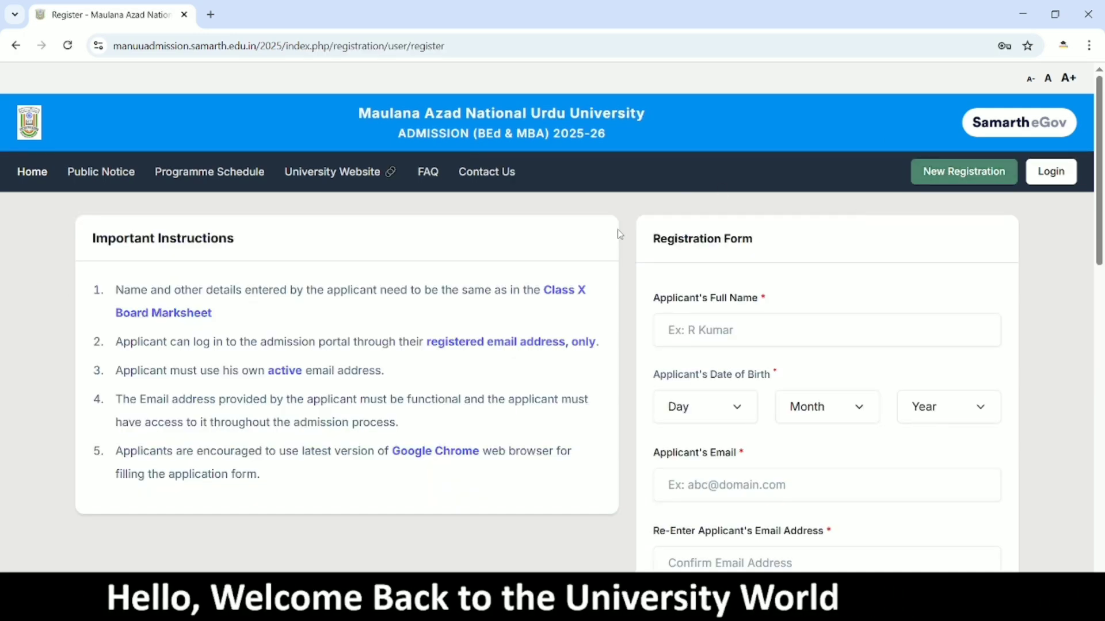
Step: Examine the registration form's required fields, from the applicant's full name through the captcha verification
scroll(619, 233, "down", 1)
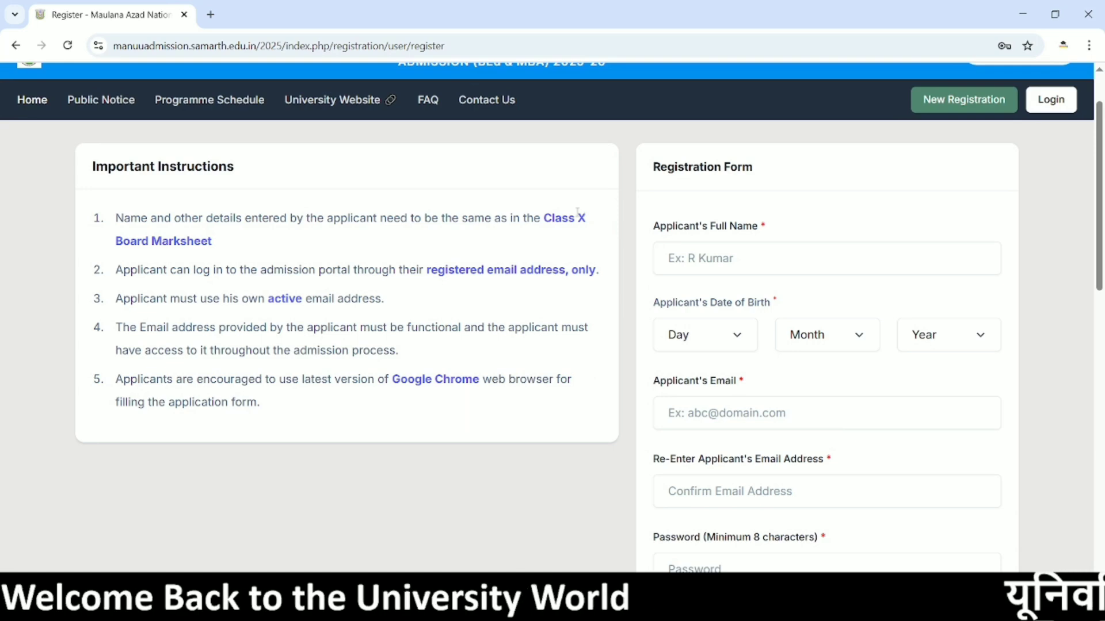
left_click_drag(677, 226, 742, 226)
scroll(742, 226, "down", 1)
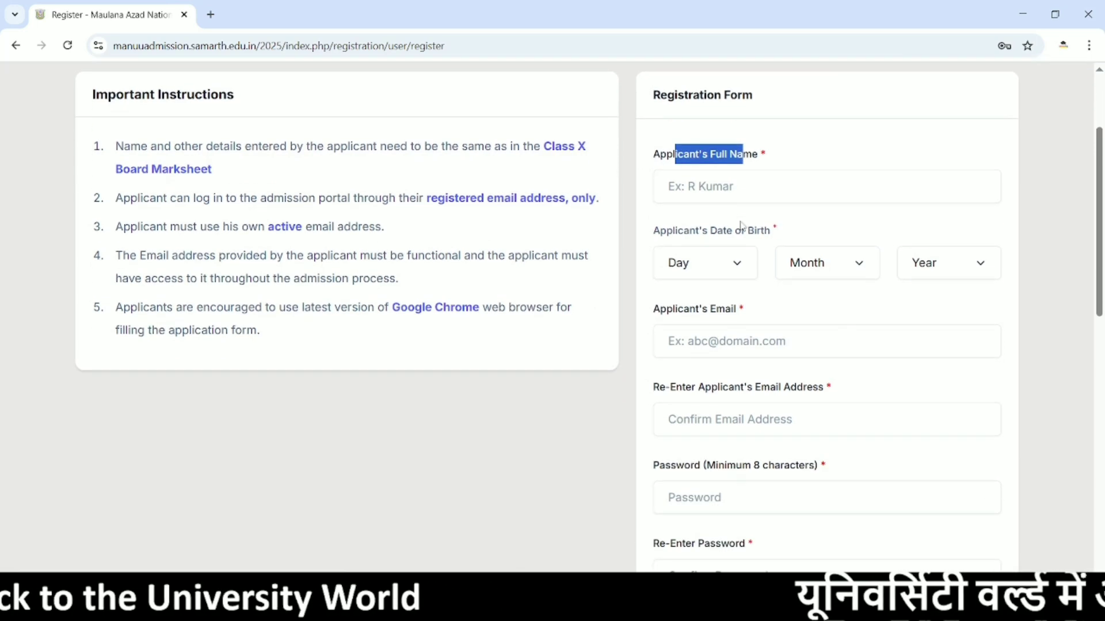
scroll(714, 268, "down", 2)
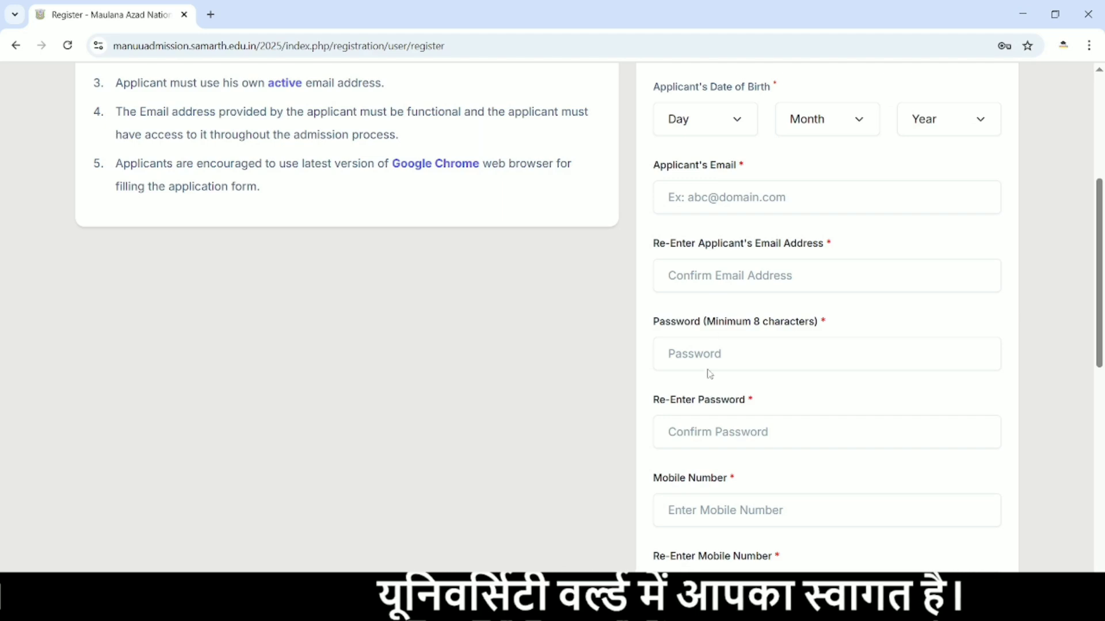
scroll(710, 374, "down", 2)
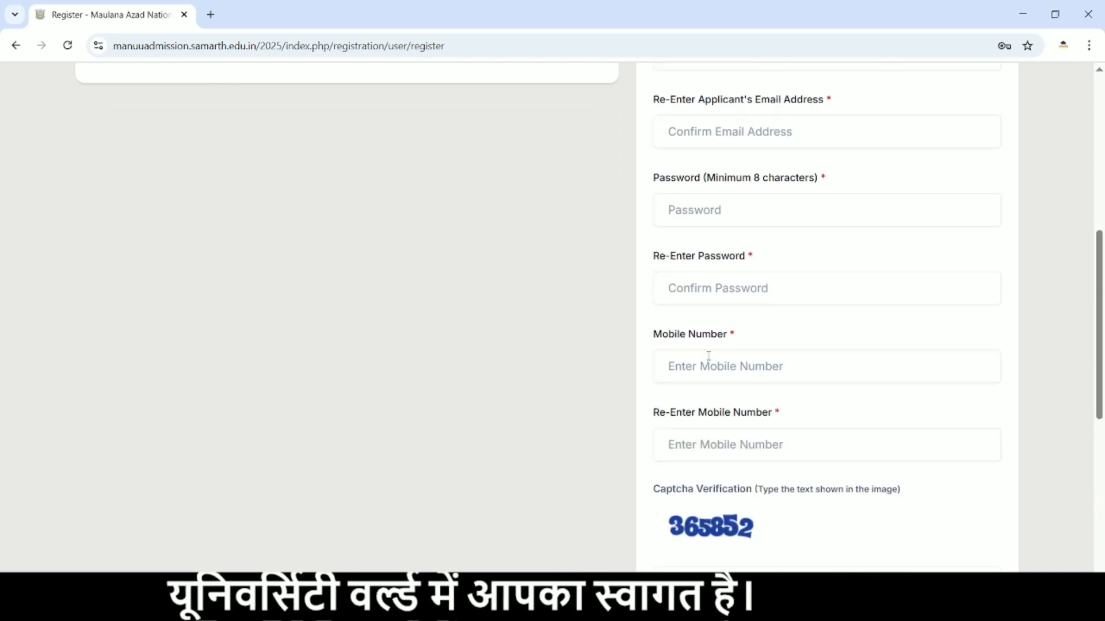
scroll(708, 360, "down", 2)
scroll(703, 432, "up", 5)
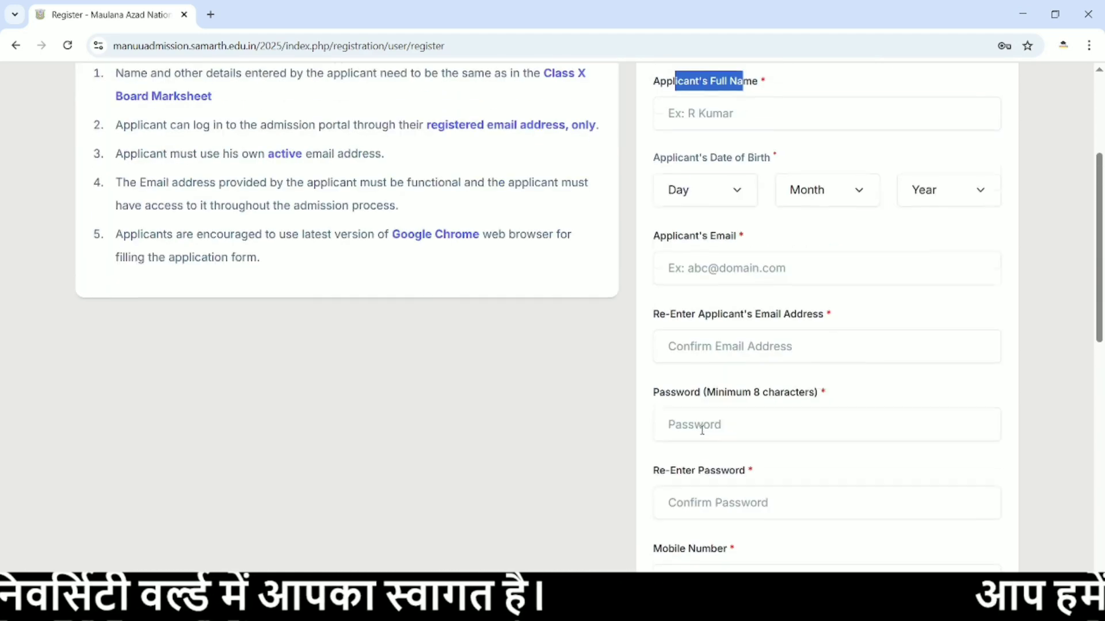
scroll(702, 430, "up", 3)
Step: Enter the applicant's full name in the registration form
left_click(694, 333)
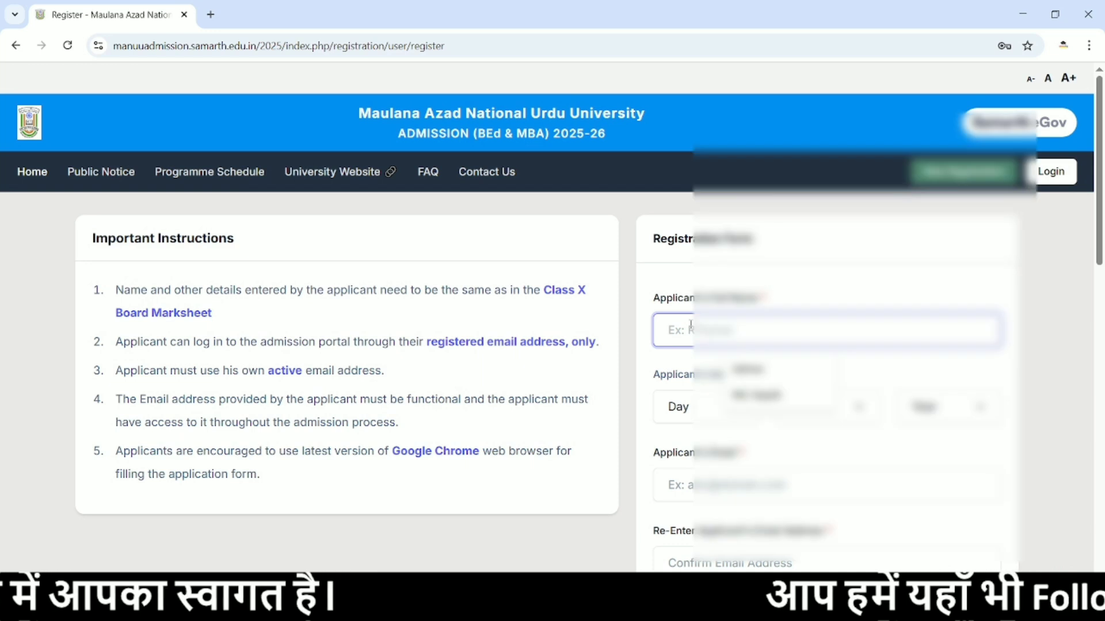
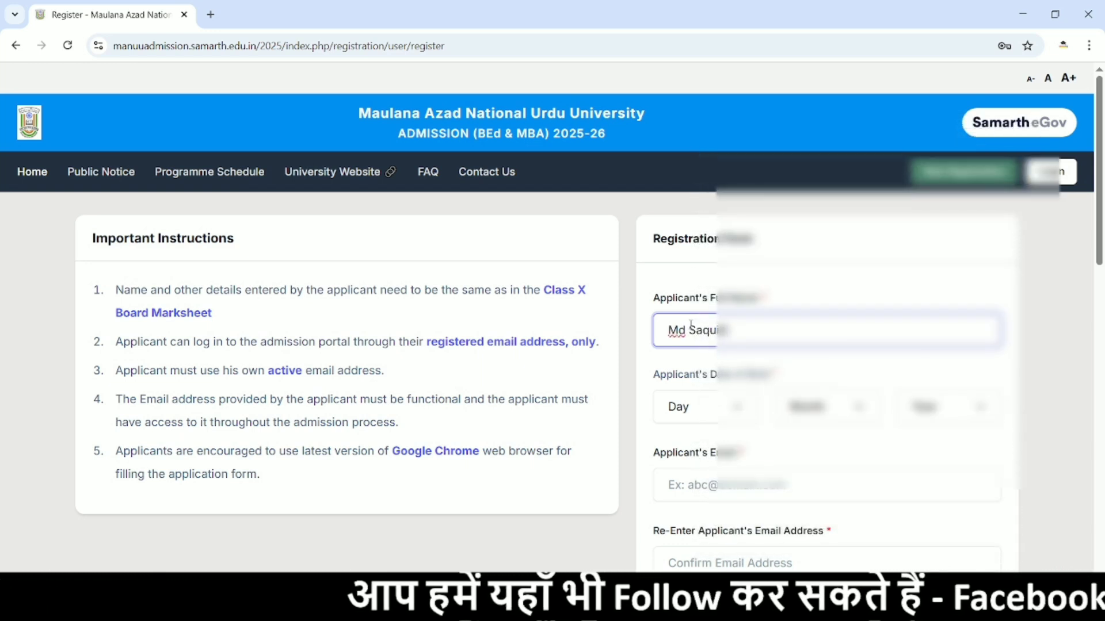
Step: Set the day, month and year of the applicant's date of birth
scroll(713, 393, "down", 1)
left_click(703, 338)
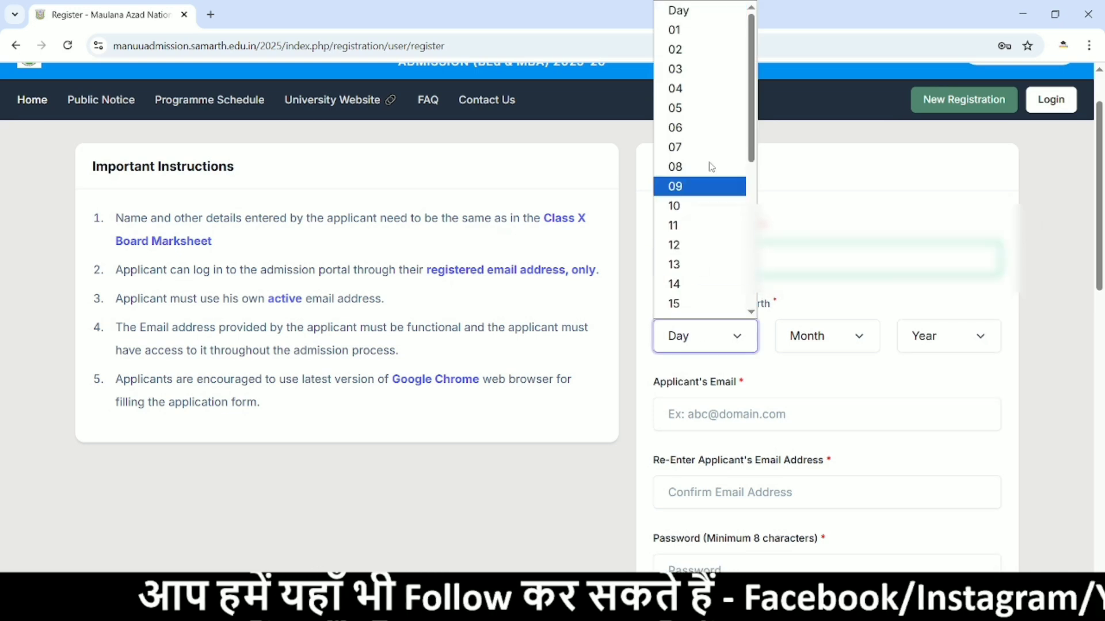
left_click(708, 69)
left_click(817, 336)
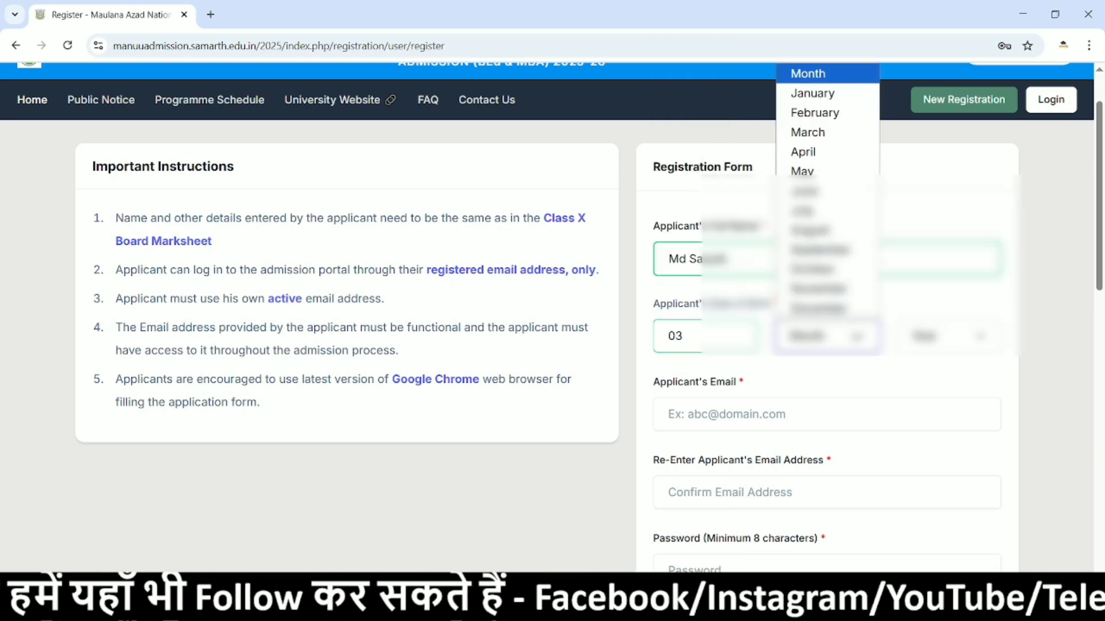
left_click(836, 172)
left_click(947, 336)
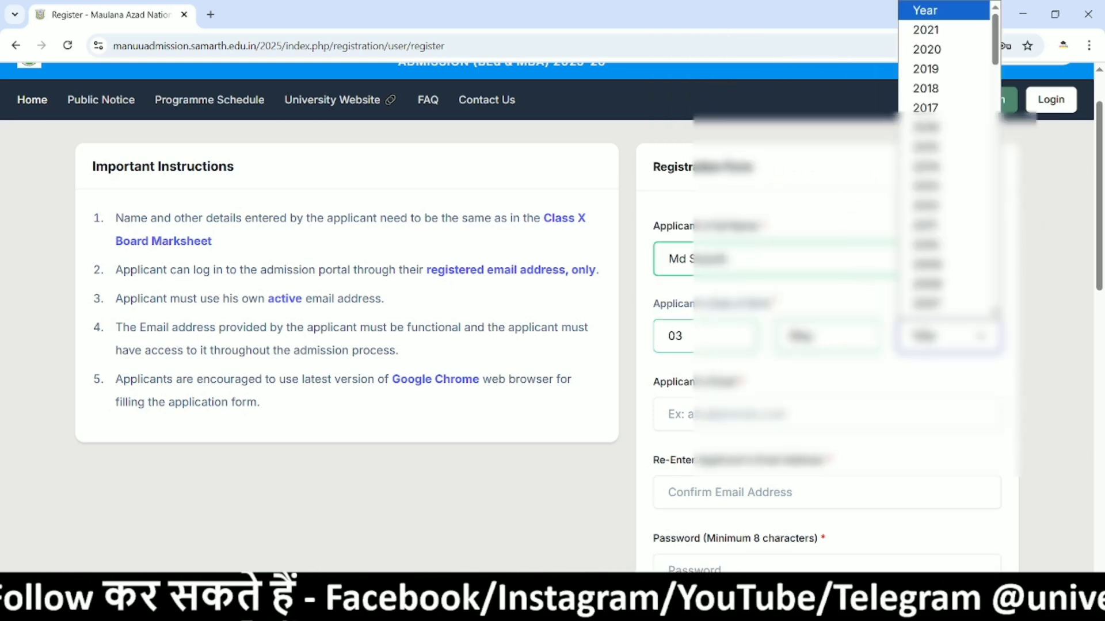
scroll(944, 236, "down", 5)
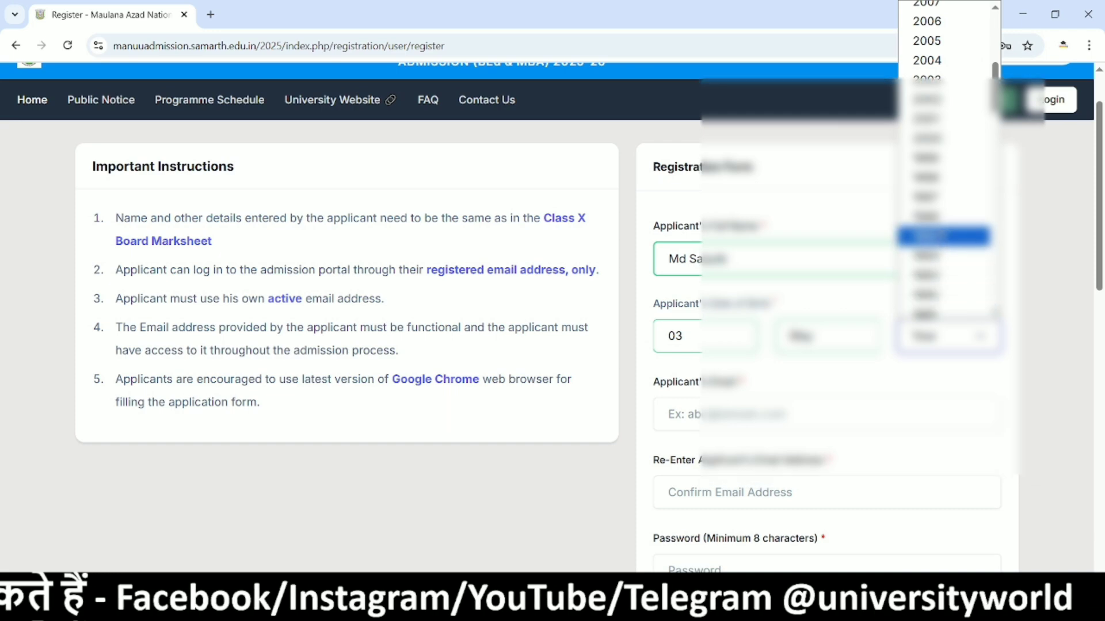
left_click(944, 177)
Step: Fill in the applicant's email address and its confirmation with the saved email suggestion
scroll(806, 288, "down", 3)
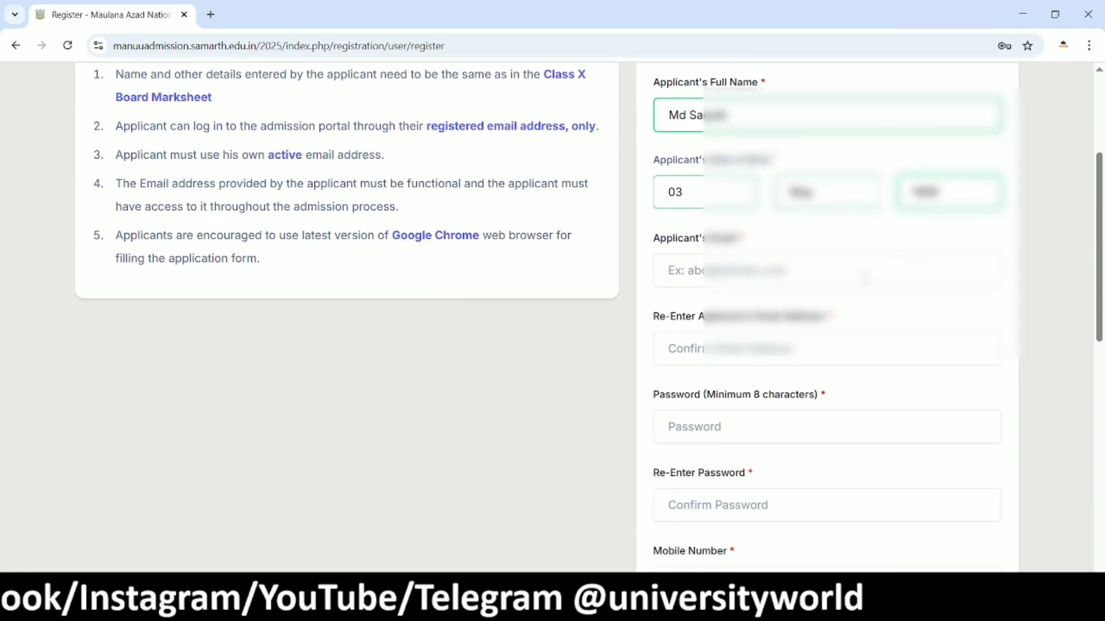
left_click(765, 271)
left_click(771, 311)
left_click(771, 349)
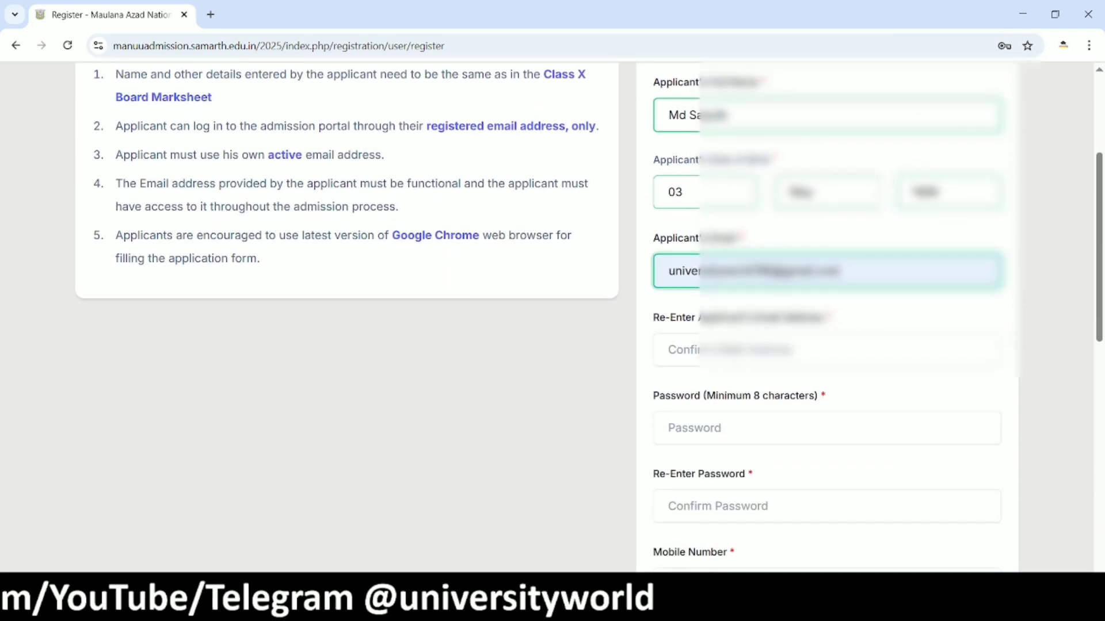
left_click(783, 388)
Step: Enter the account password of at least 8 characters and repeat it in the confirmation field
scroll(808, 397, "down", 2)
left_click(800, 286)
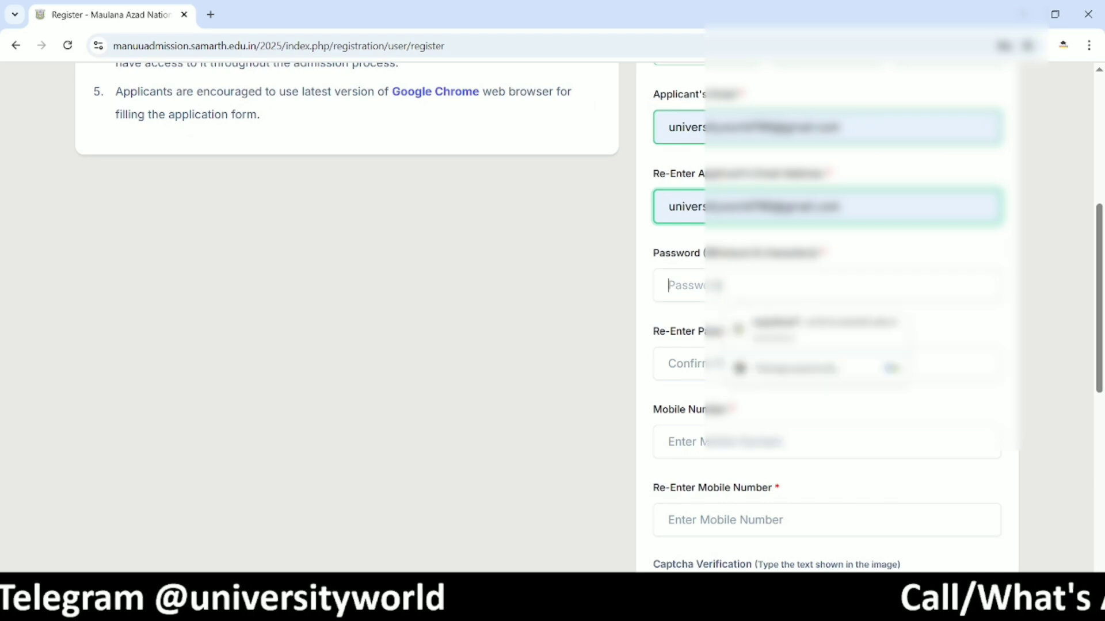
type("Uni")
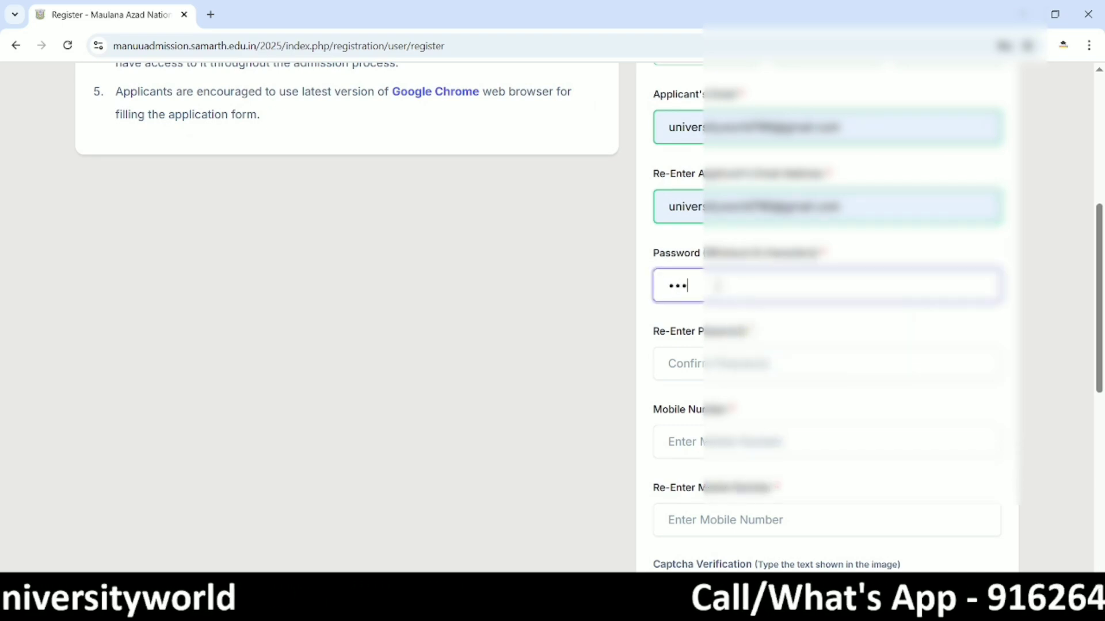
type("•••••••")
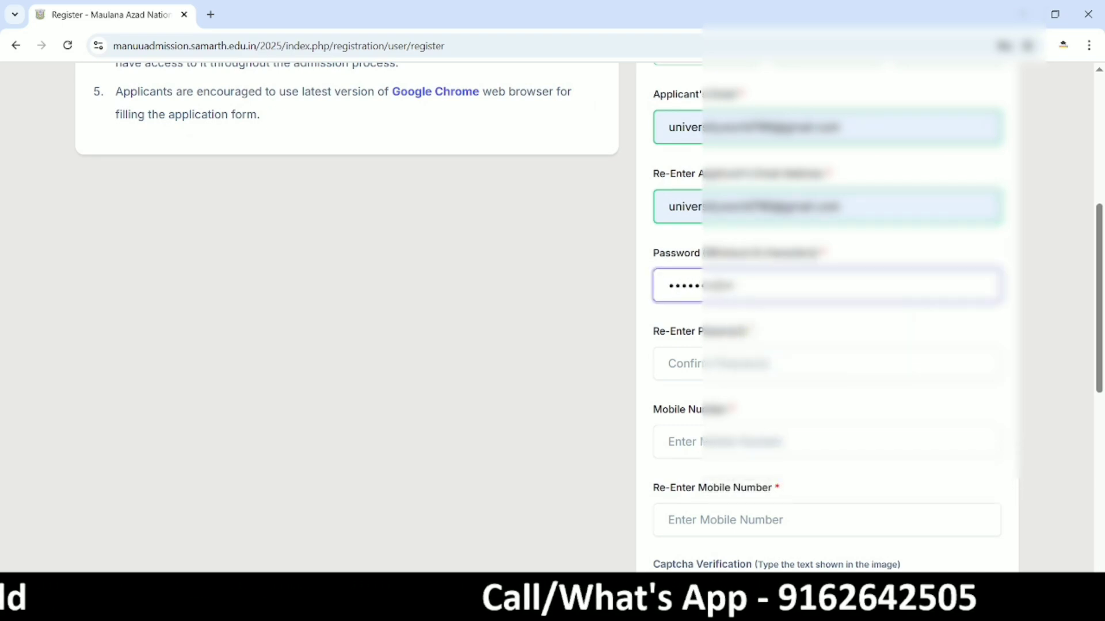
scroll(729, 300, "down", 2)
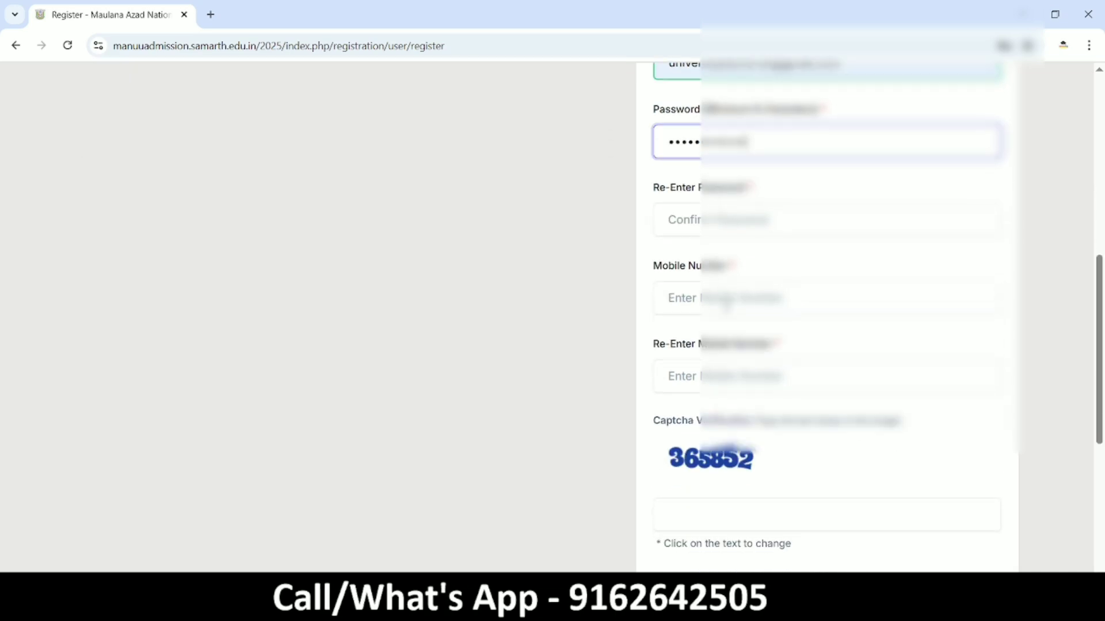
left_click(715, 221)
type("•")
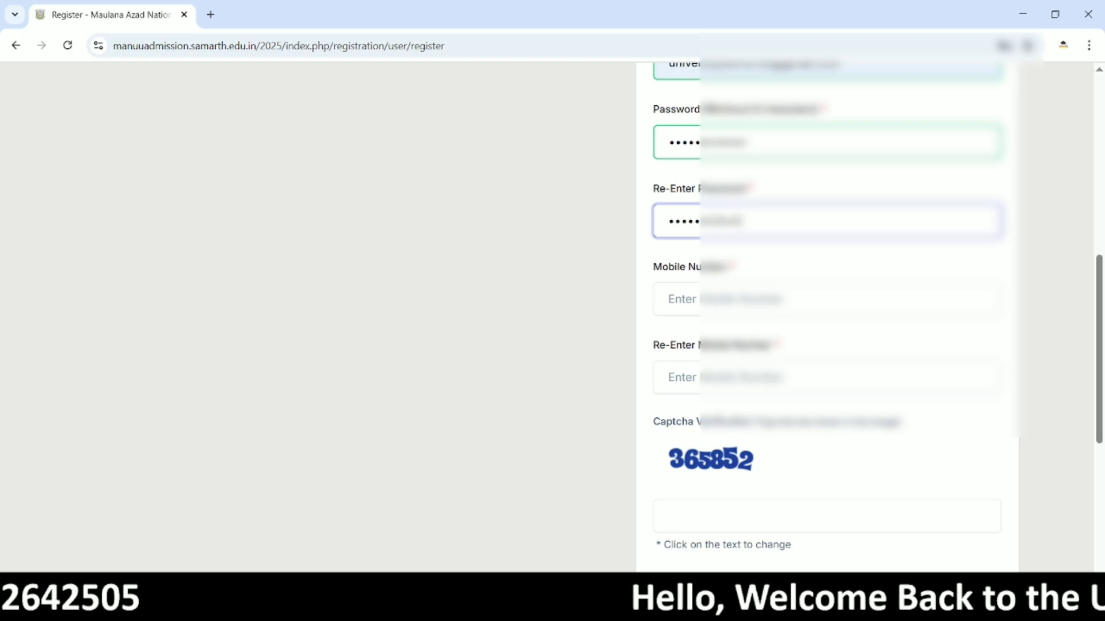
Step: Fill in the applicant's mobile number and its confirmation with the saved number suggestion
left_click(726, 307)
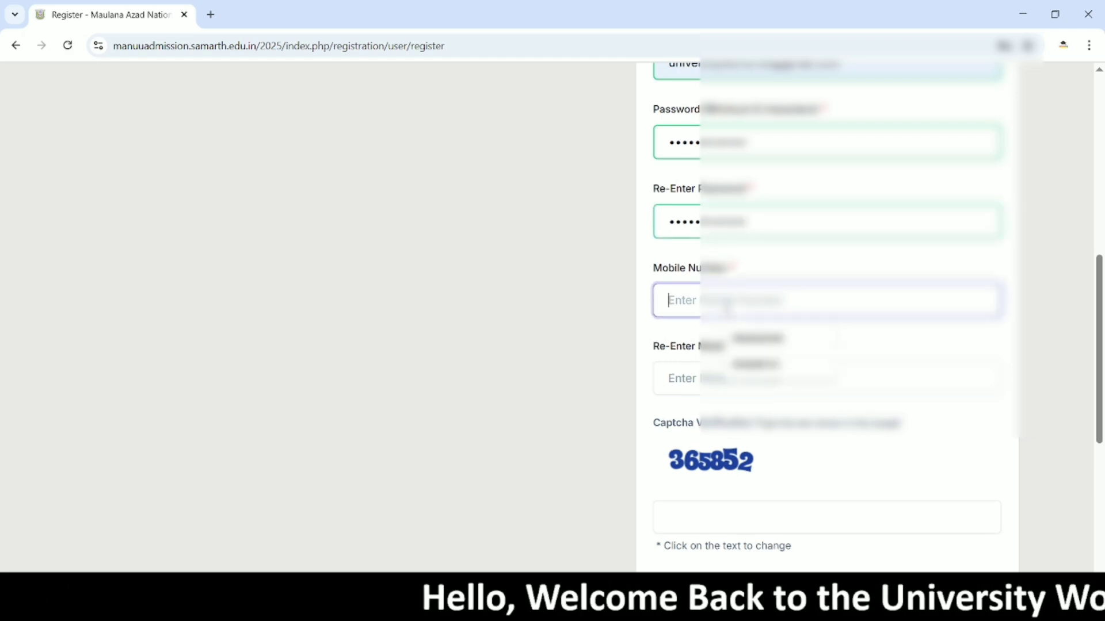
left_click(759, 338)
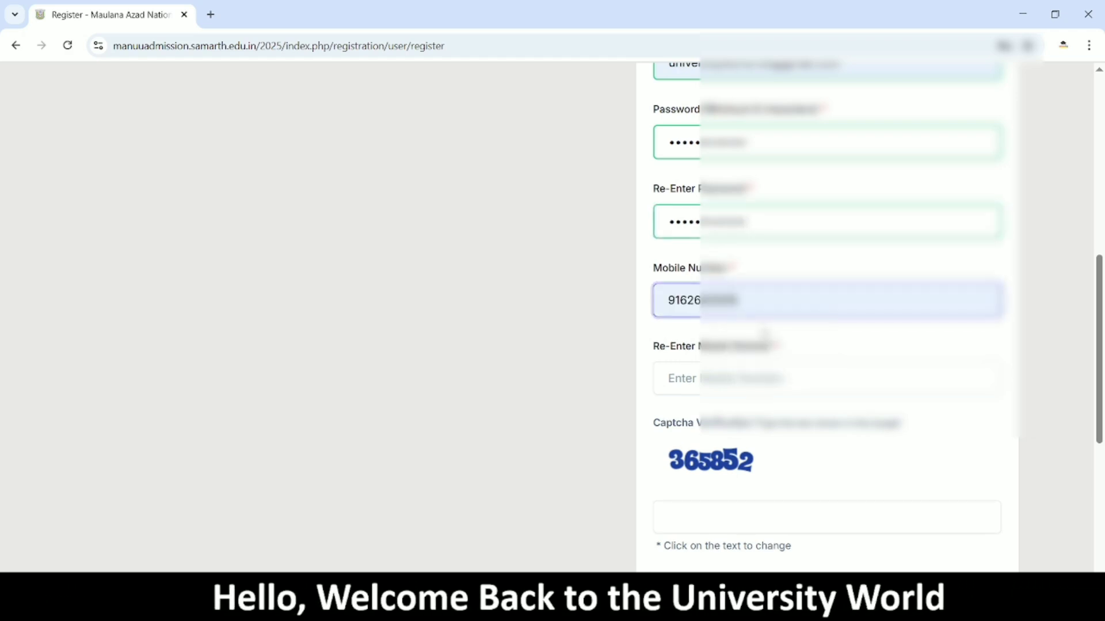
left_click(768, 379)
left_click(775, 417)
Step: Enter the captcha text shown in the image and submit the registration form
scroll(775, 416, "down", 1)
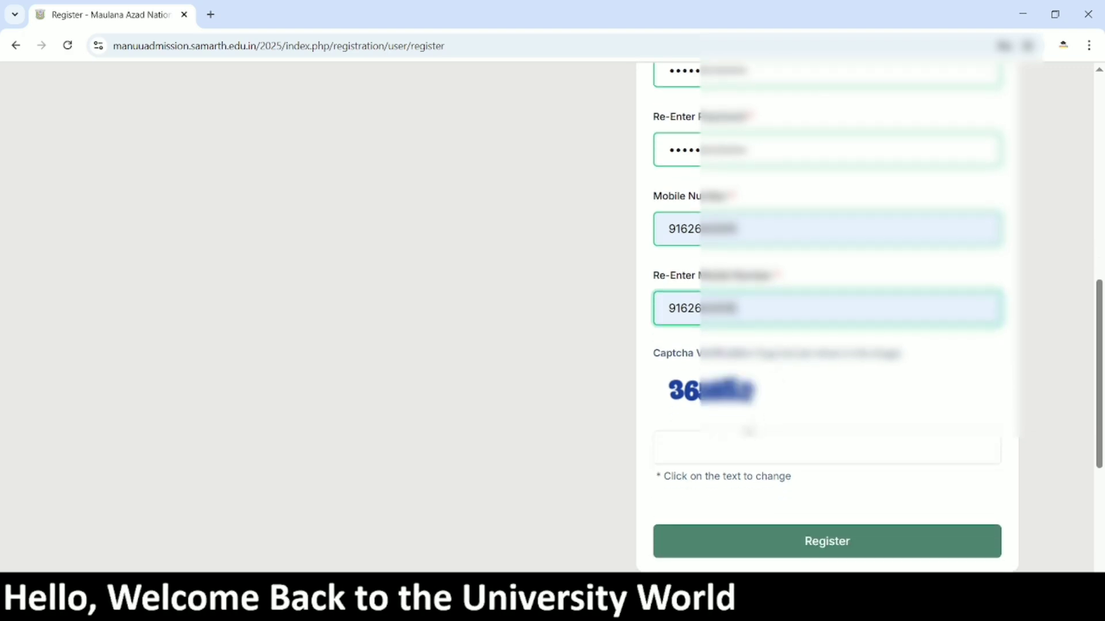
left_click(744, 439)
type("36585")
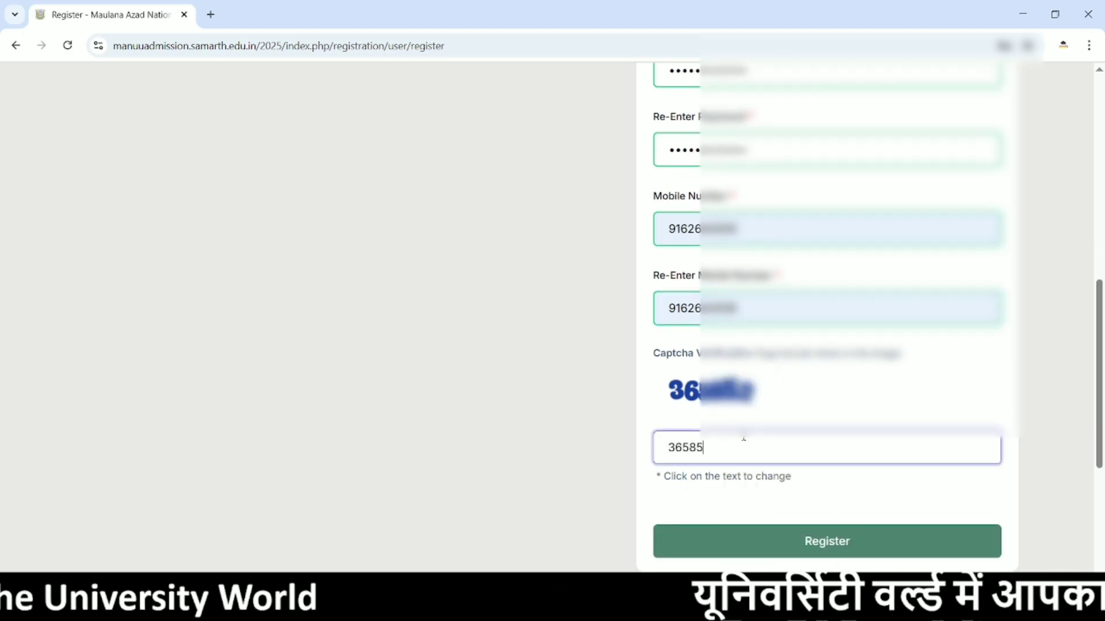
type("2")
left_click(747, 535)
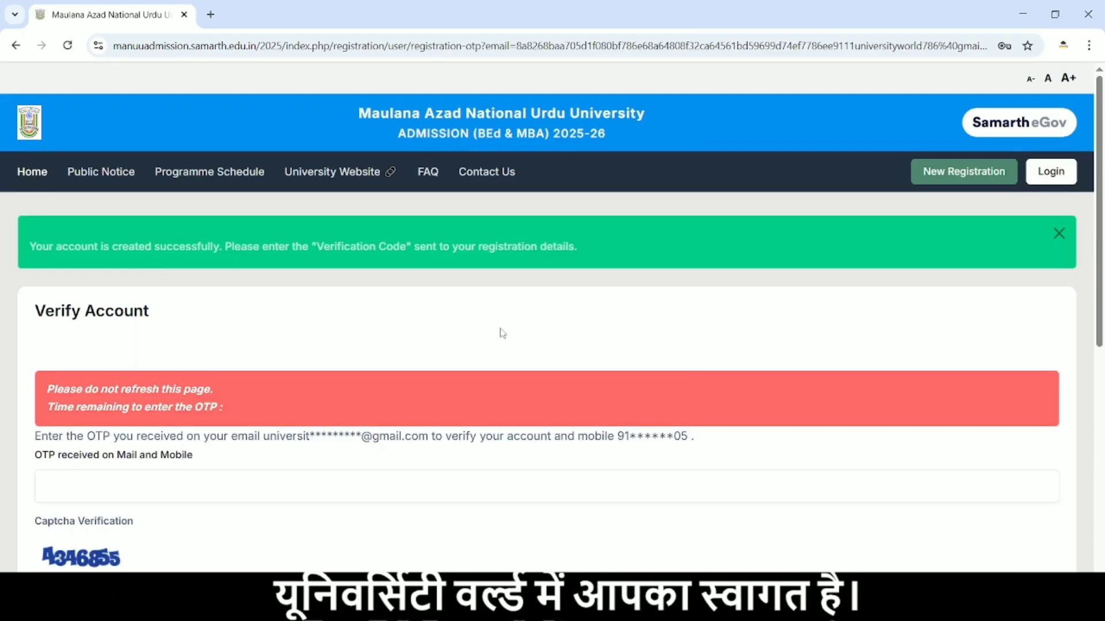
Step: Enter the OTP received by email and mobile to verify the account
scroll(465, 346, "down", 3)
scroll(325, 355, "down", 1)
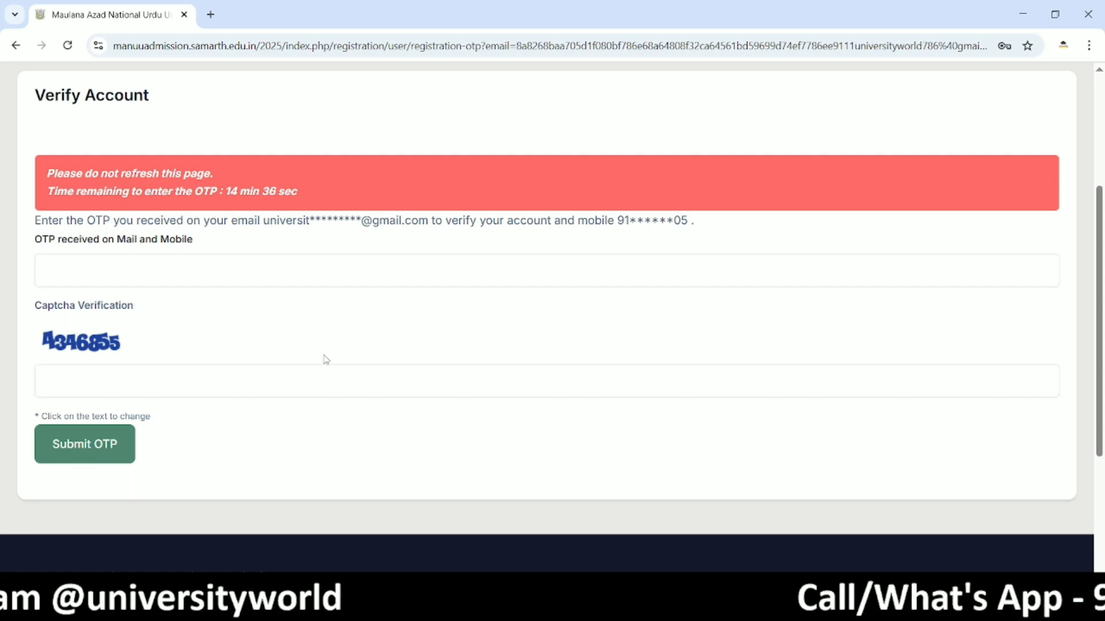
left_click(233, 273)
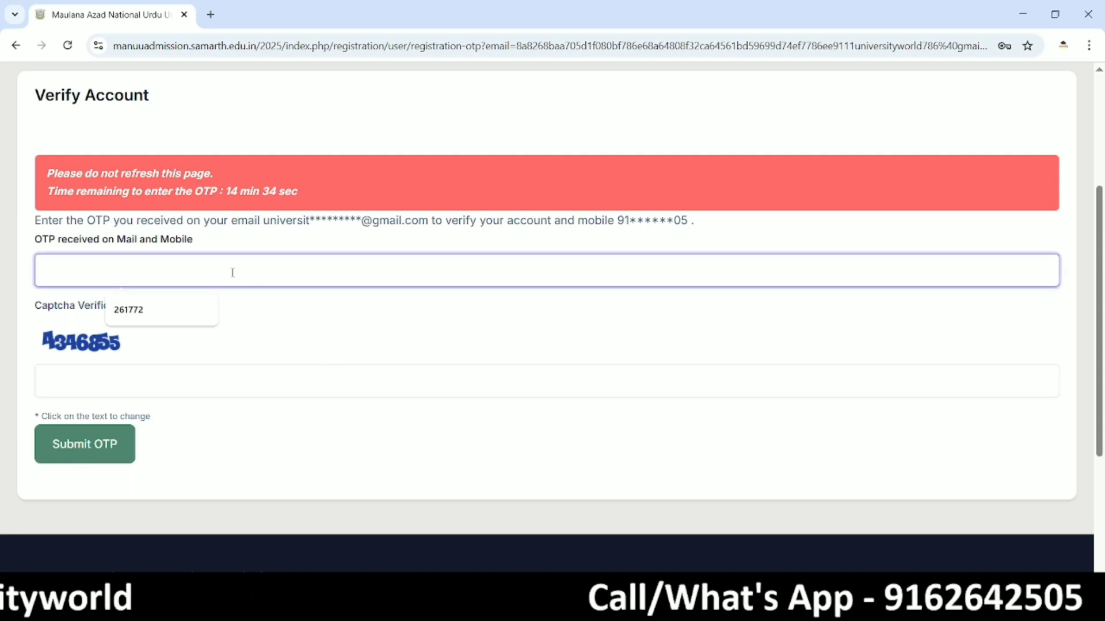
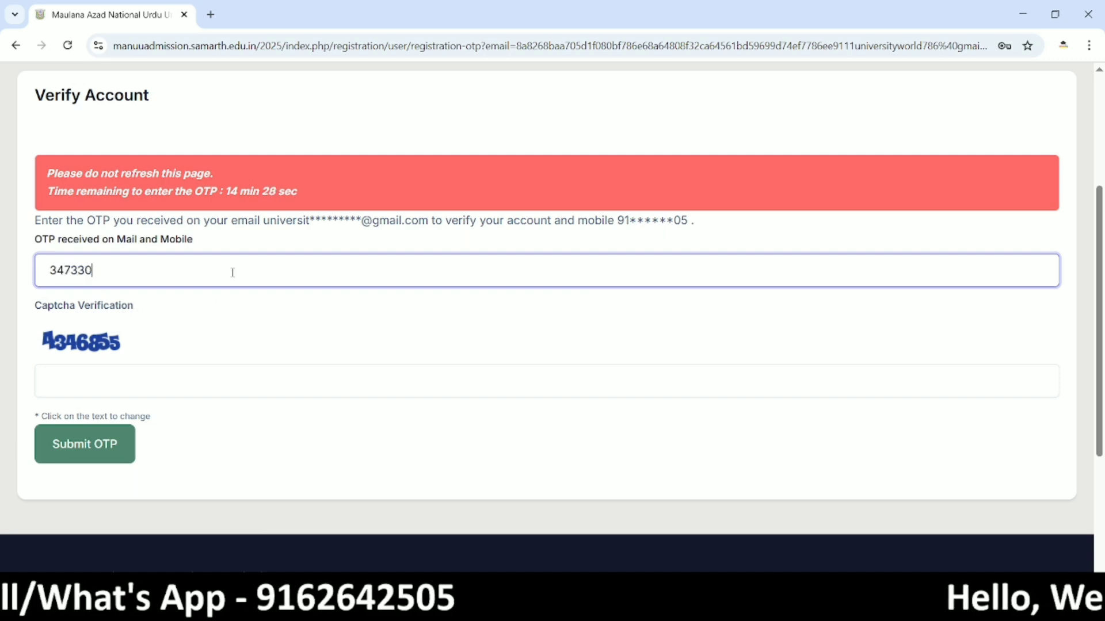
Step: Enter the captcha text shown in the image and submit the OTP
left_click(186, 392)
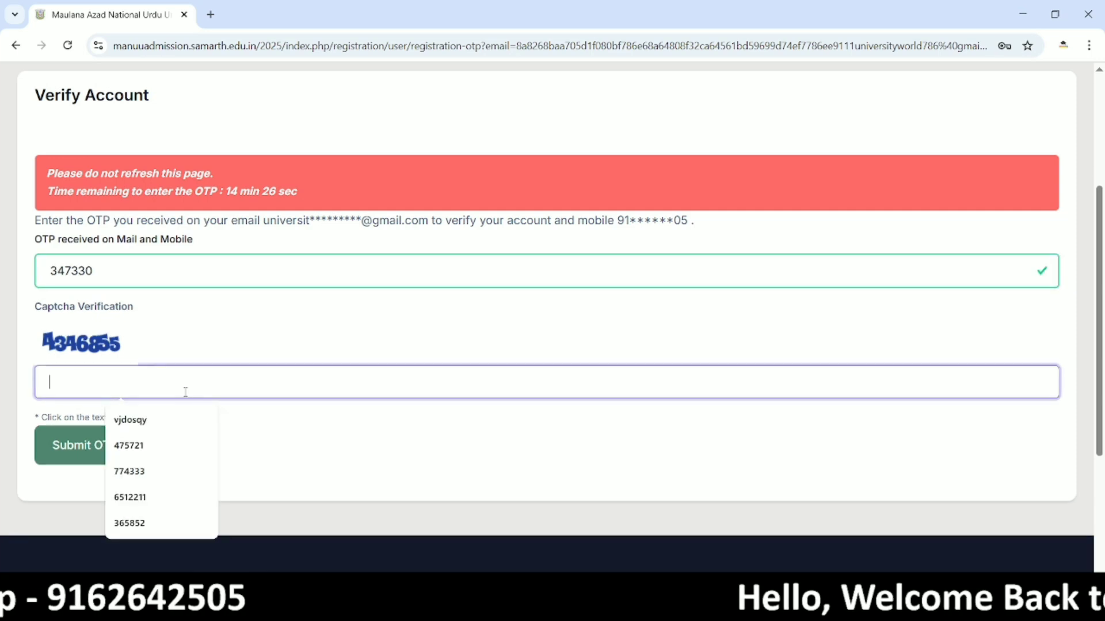
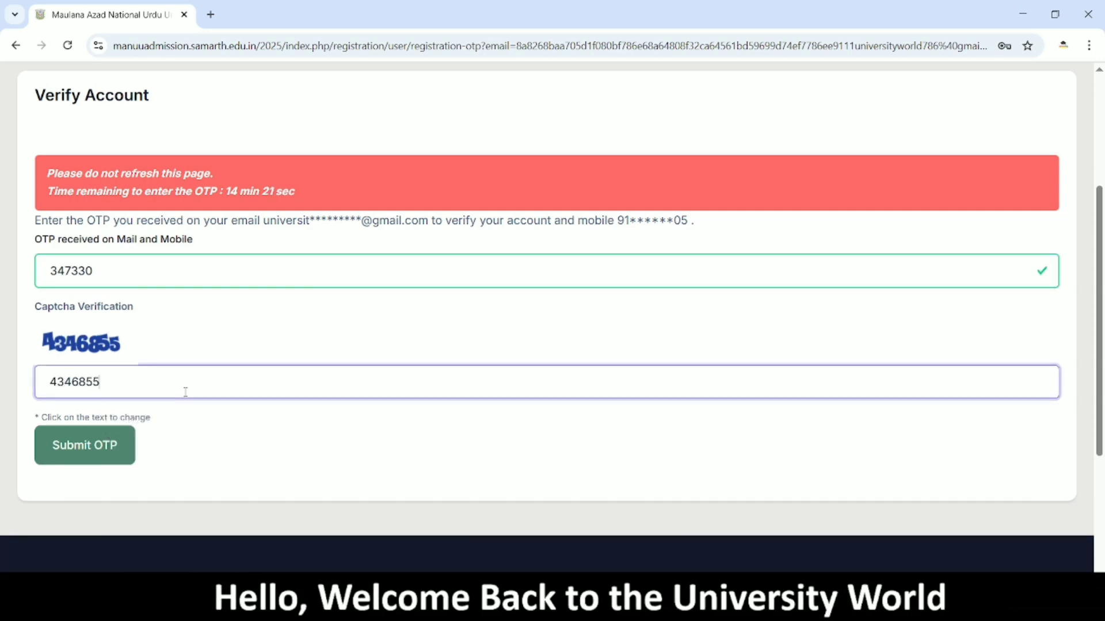
left_click(110, 446)
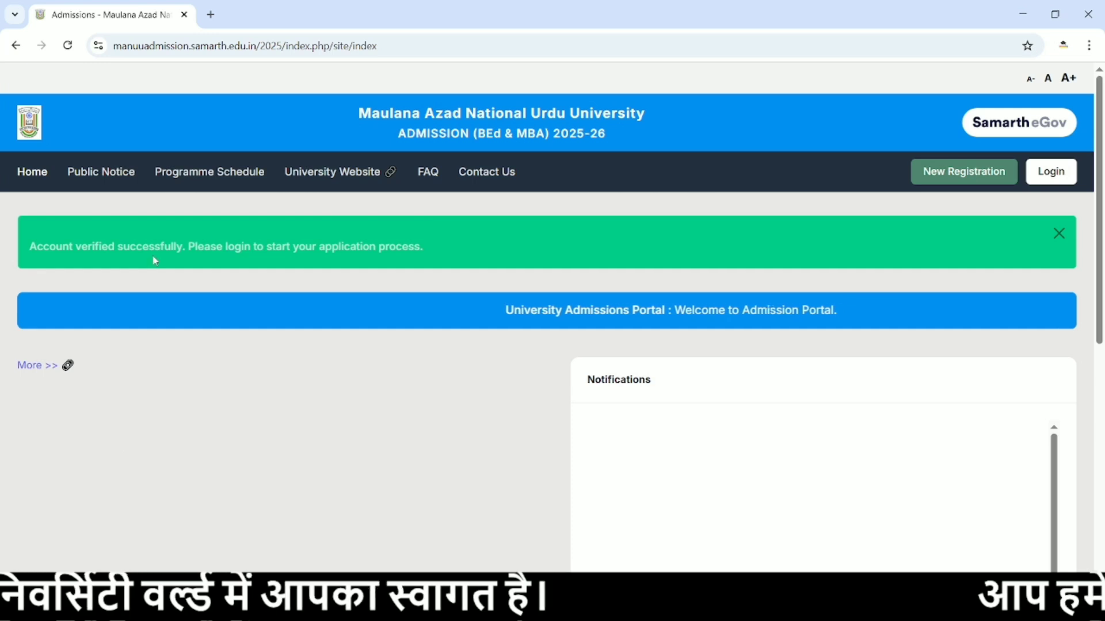
Step: Open the registered user login and enter the applicant's registered email with the saved suggestion and the account password
left_click(1051, 172)
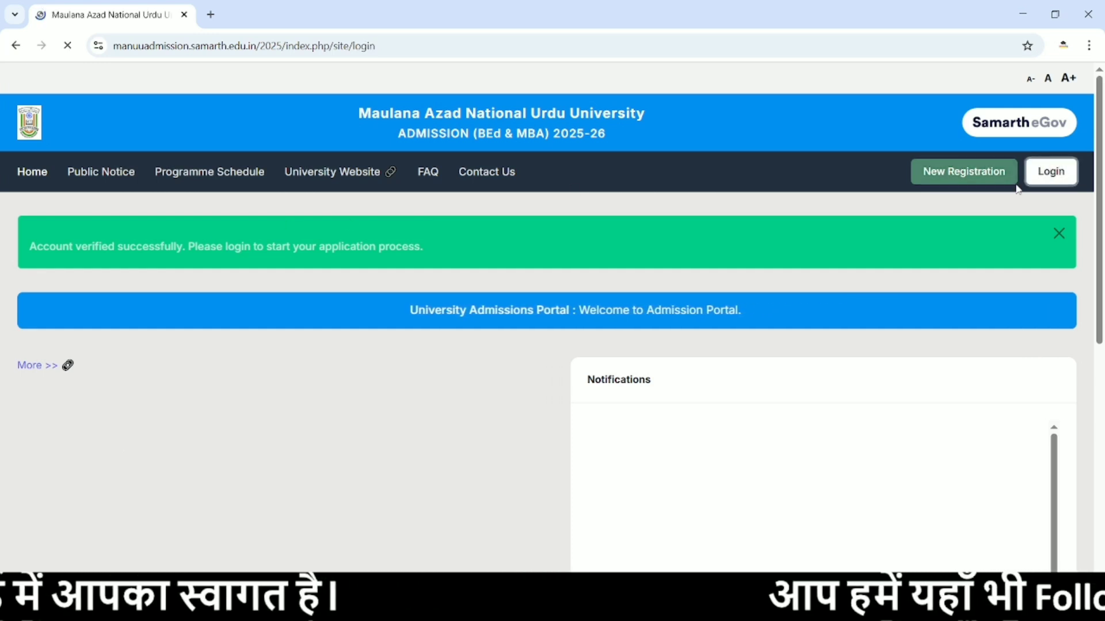
type("u")
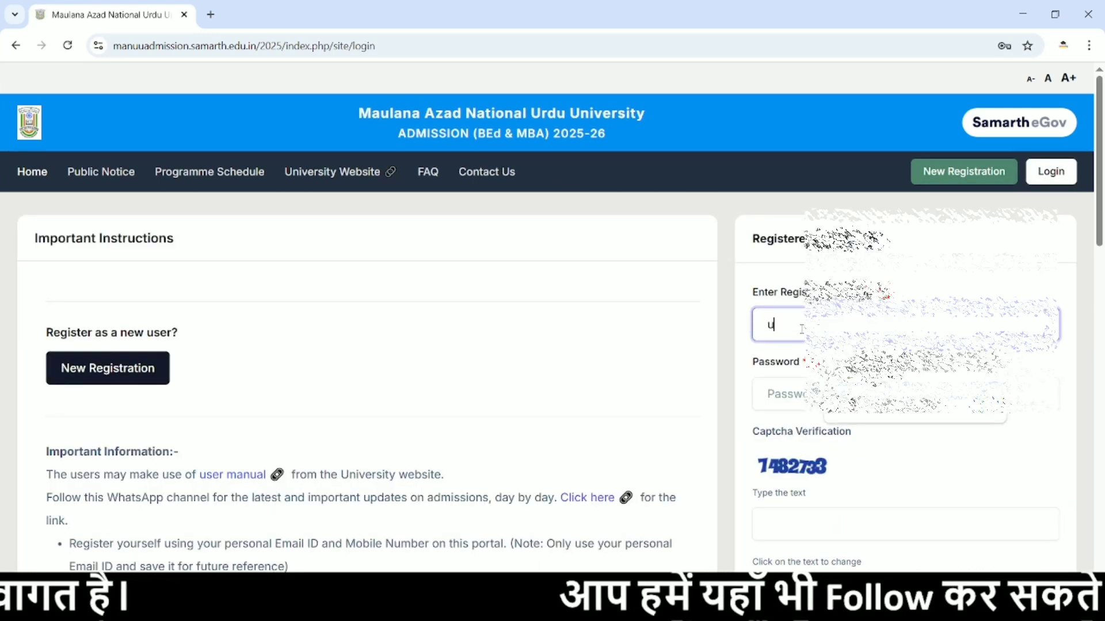
key("Down")
key("Return")
key("Tab")
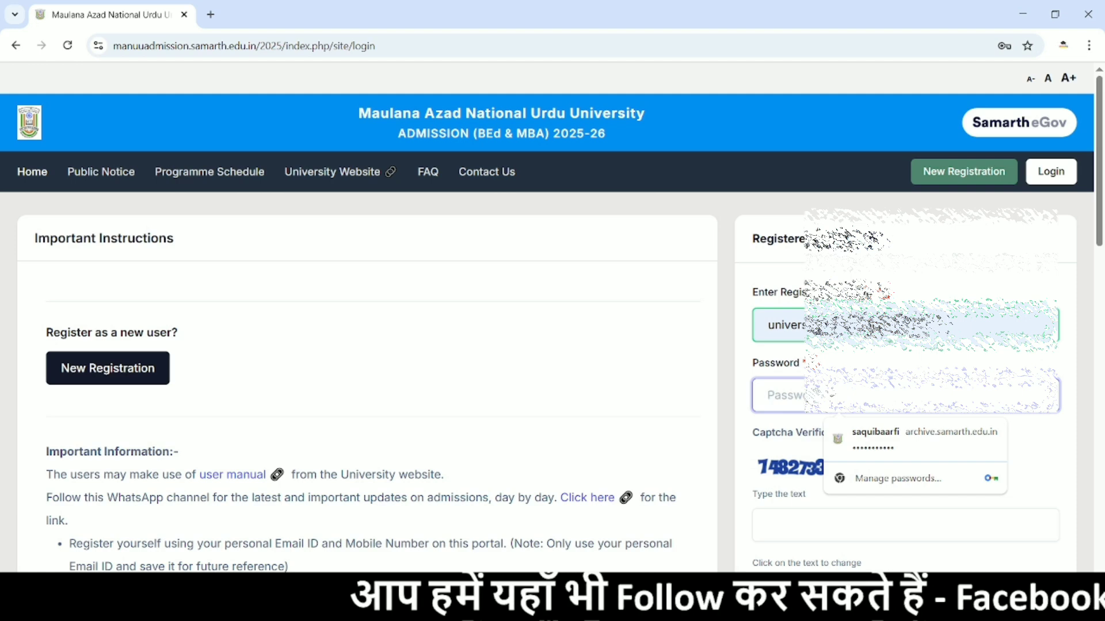
type("••••••")
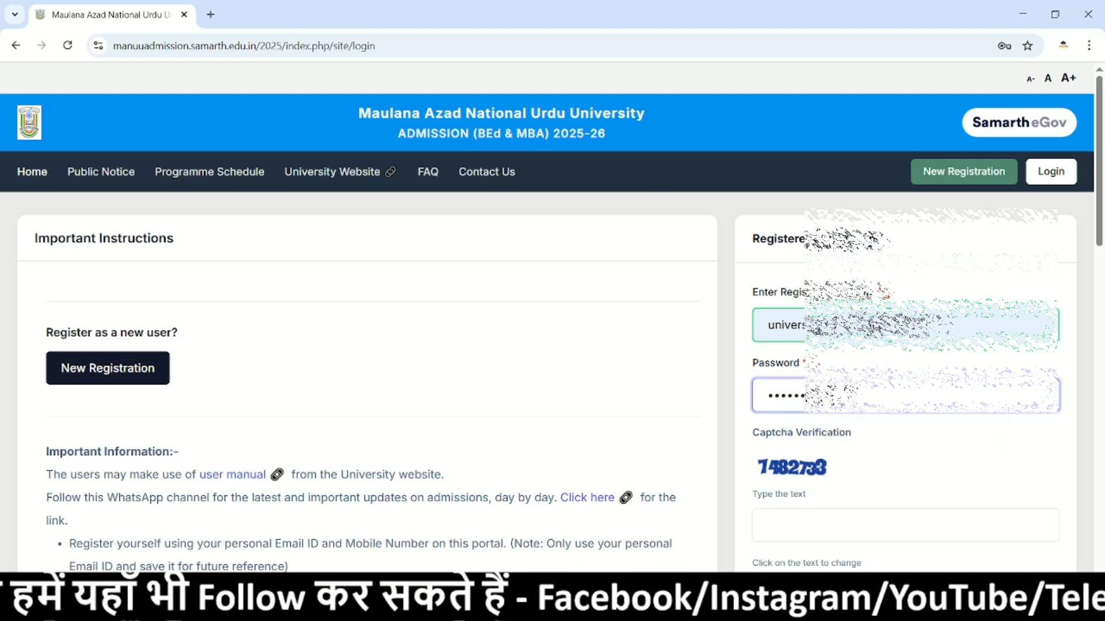
Step: Enter the captcha text shown on the login form and log in to the applicant dashboard
scroll(848, 389, "down", 1)
left_click(788, 443)
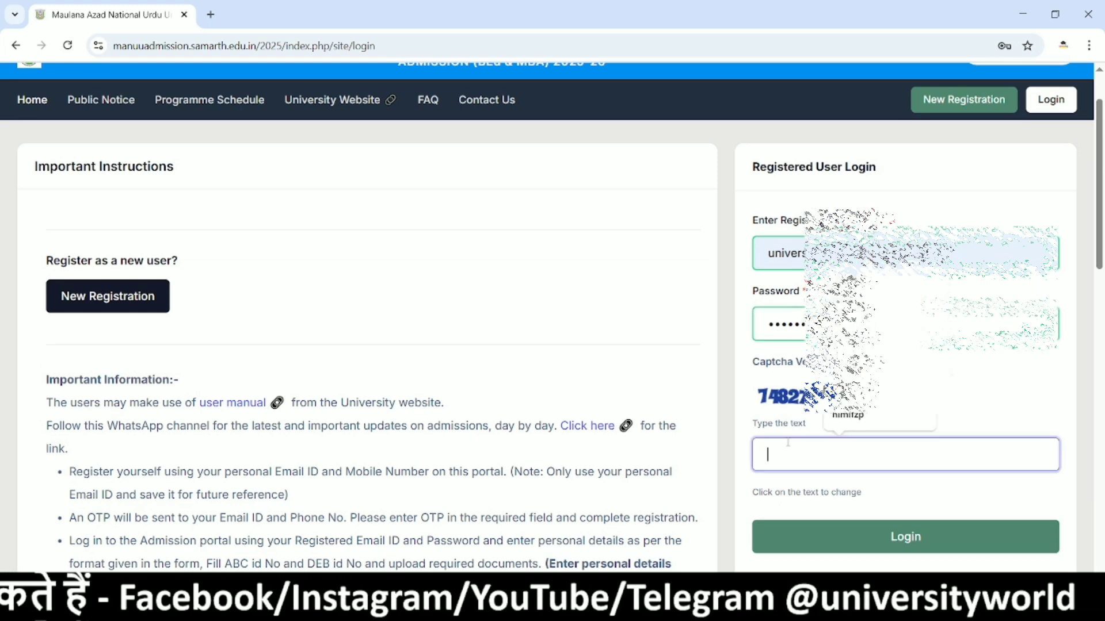
type("7482")
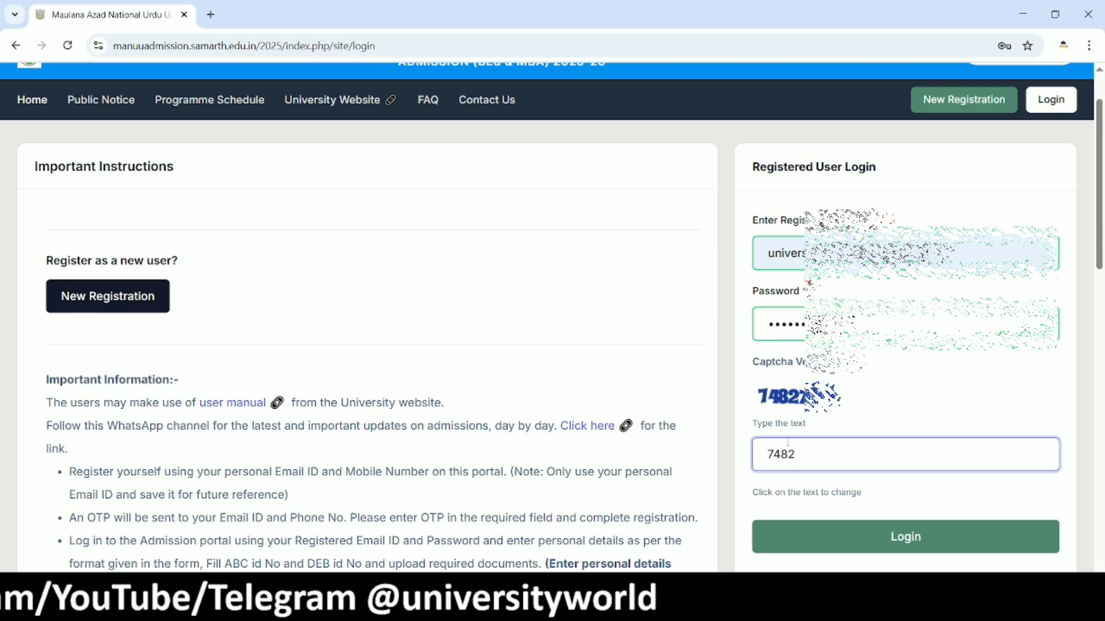
type("733")
key("Return")
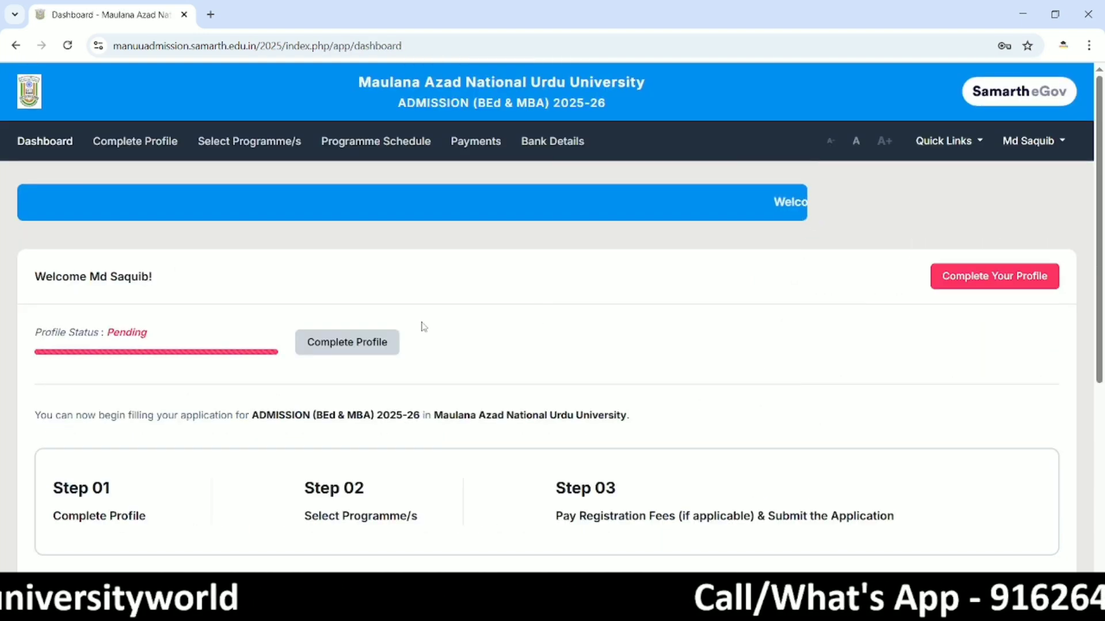
Step: Open the Personal Details form to complete the pending applicant profile
scroll(422, 322, "down", 2)
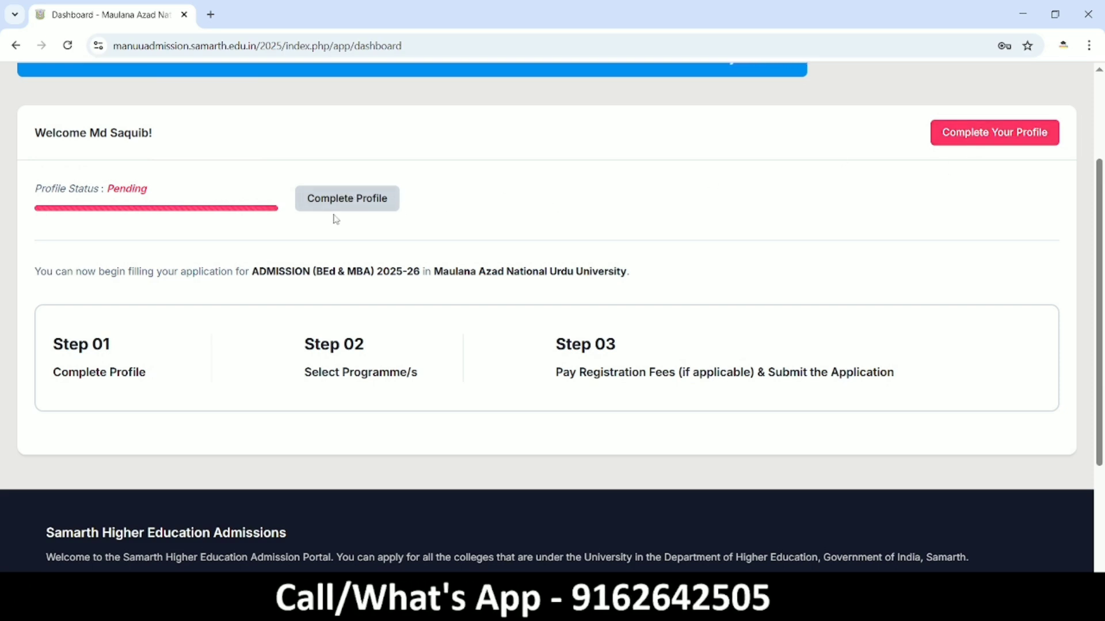
left_click(950, 133)
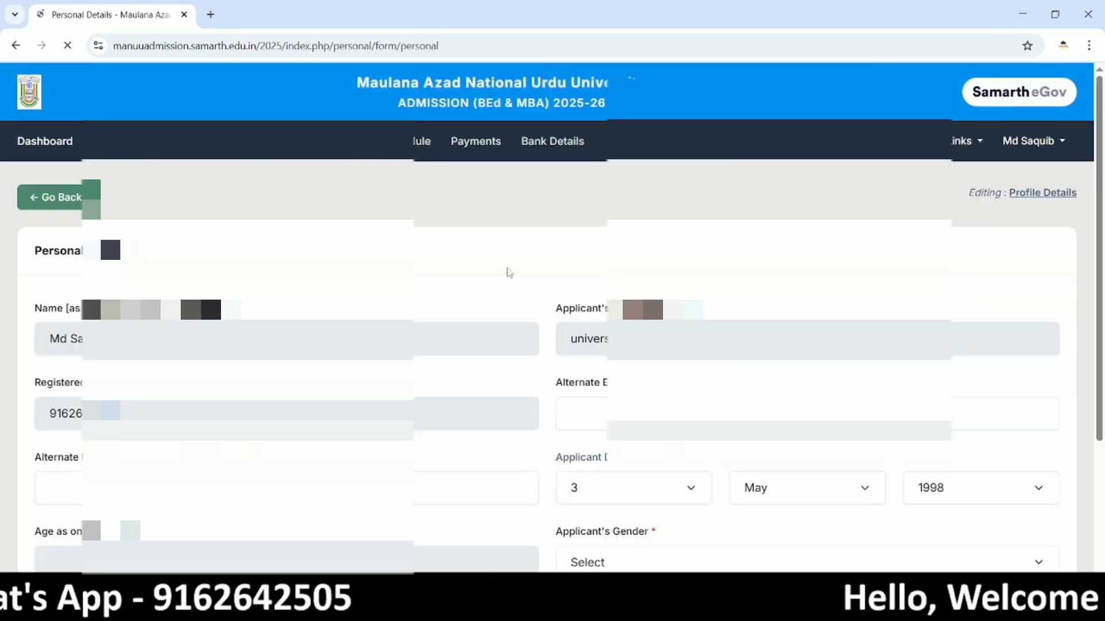
scroll(506, 270, "down", 2)
scroll(508, 268, "up", 3)
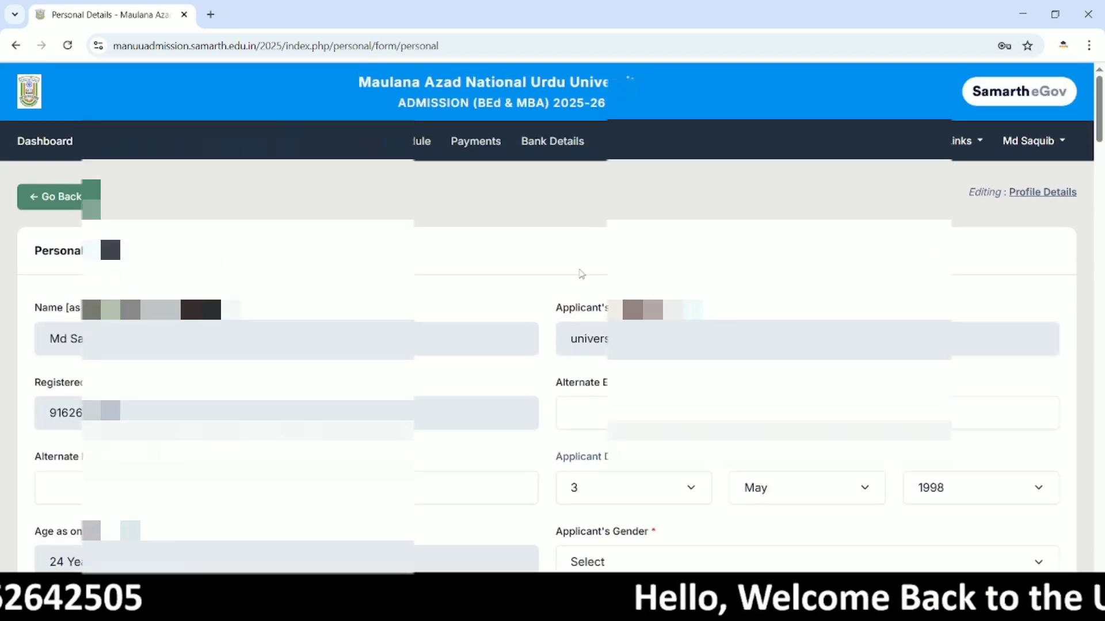
Step: Set the applicant's gender to Male and the category to General in the personal details
scroll(580, 274, "down", 4)
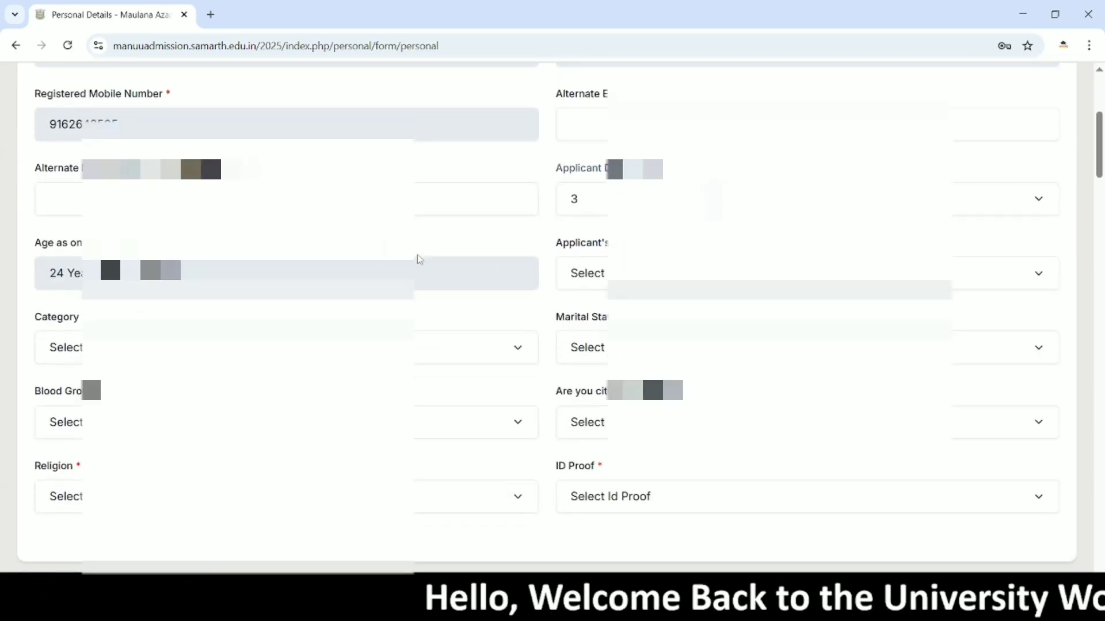
scroll(459, 253, "down", 1)
left_click(662, 203)
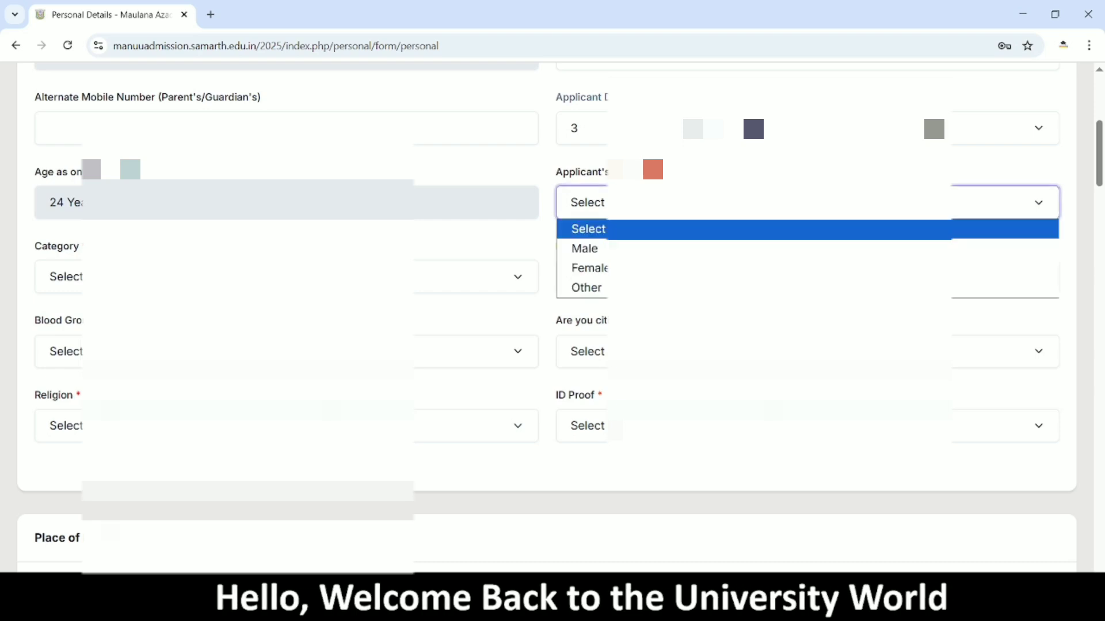
left_click(639, 248)
scroll(675, 250, "down", 1)
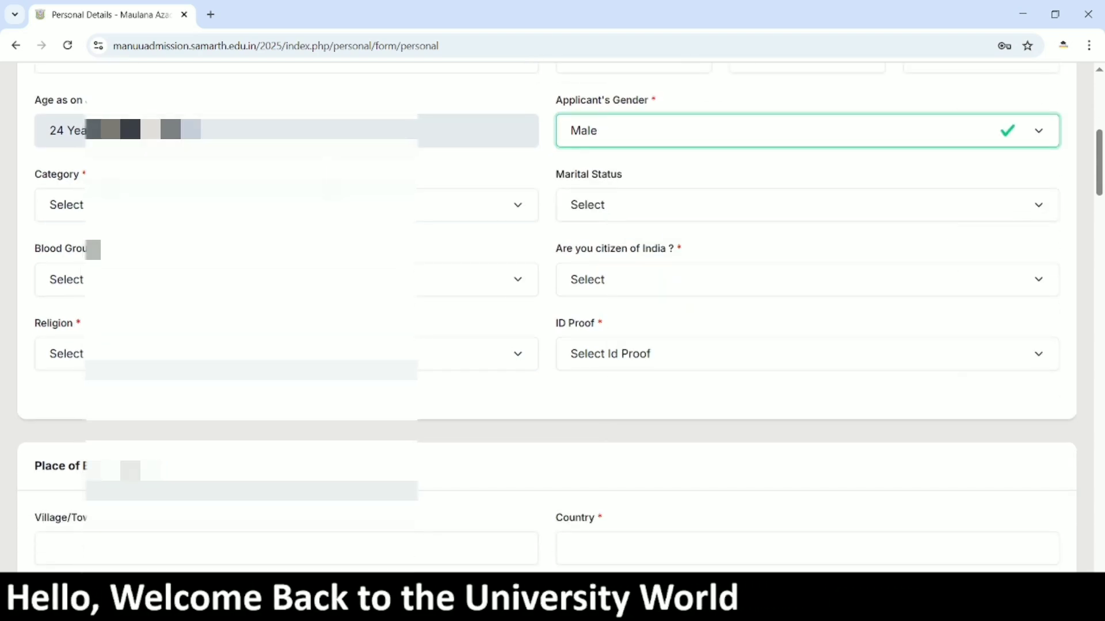
left_click(87, 205)
left_click(86, 251)
Step: Try ST as the applicant's category and return the selection to General
left_click(86, 205)
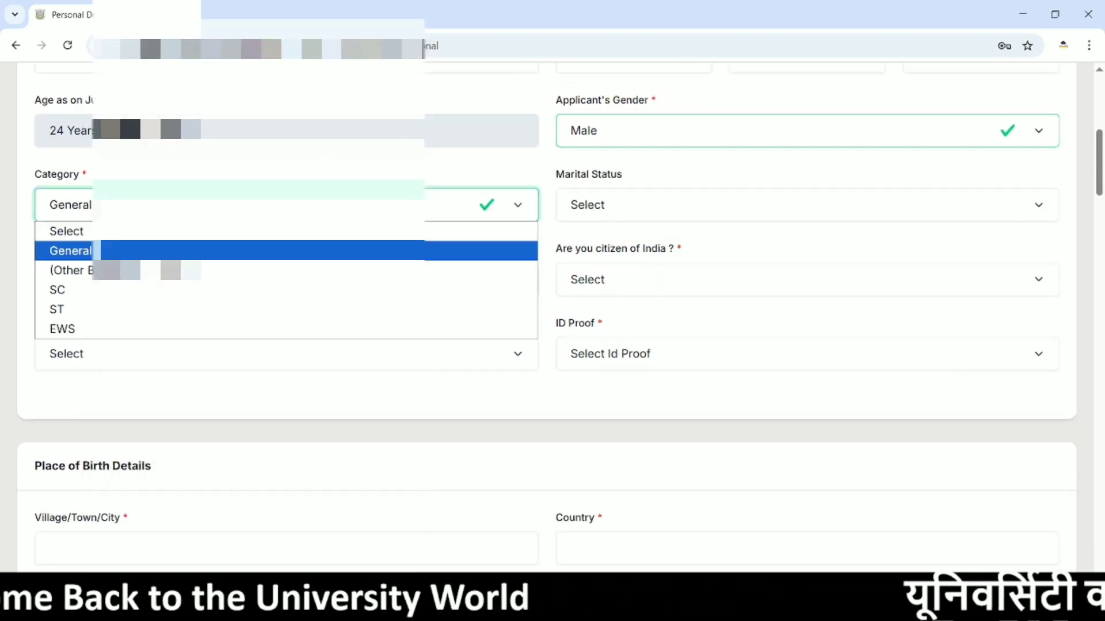
left_click(210, 310)
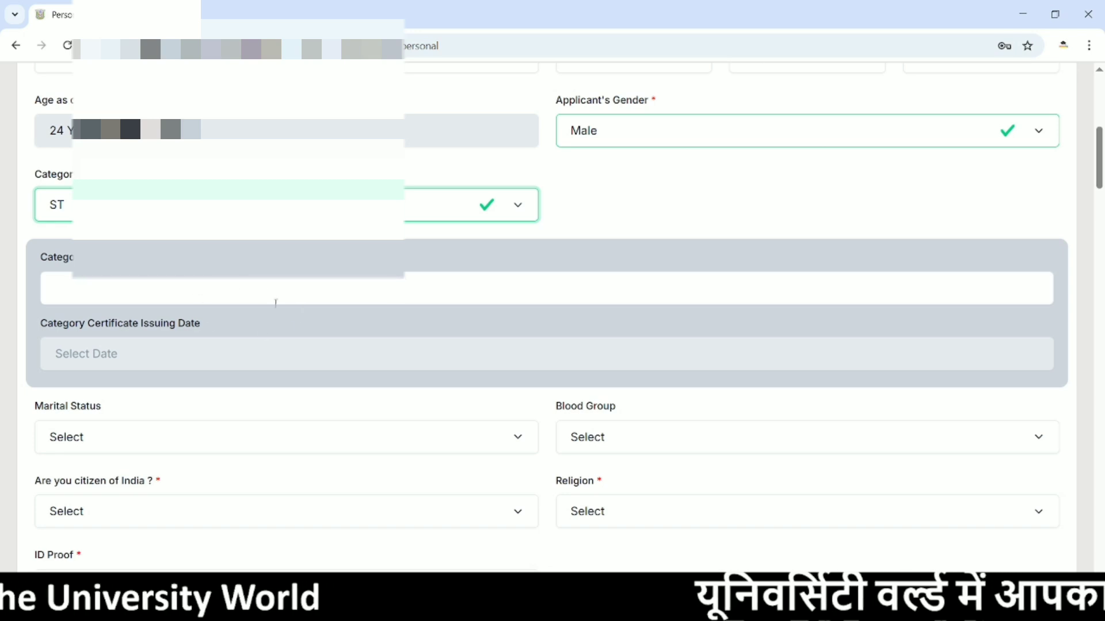
left_click(265, 206)
left_click(87, 251)
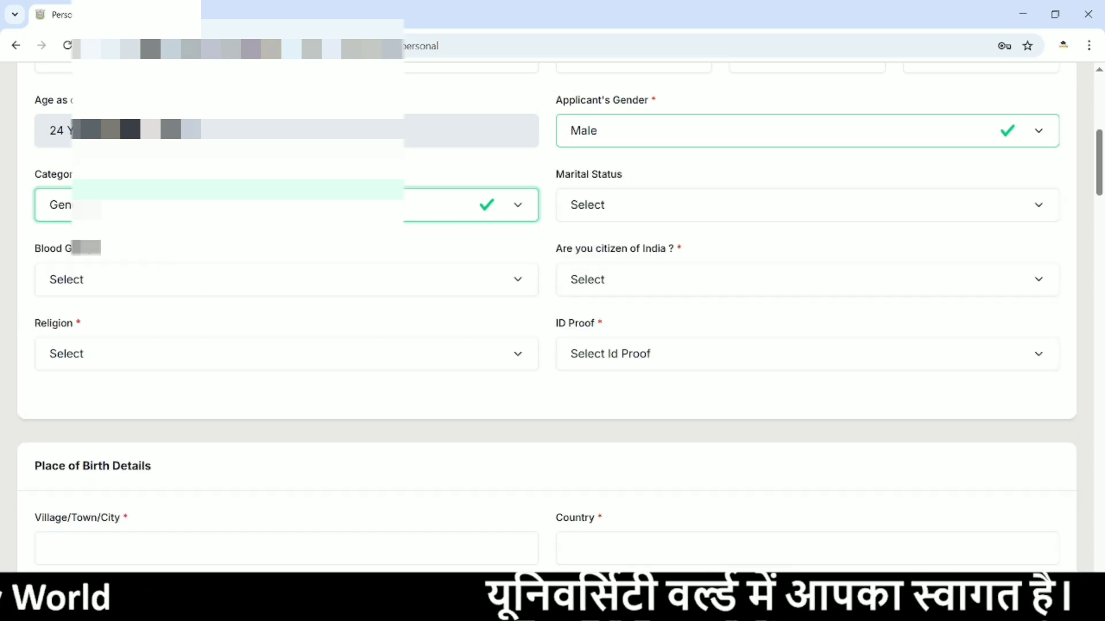
Step: Set the marital status to Unmarried and the blood group to B+
left_click(613, 209)
left_click(575, 250)
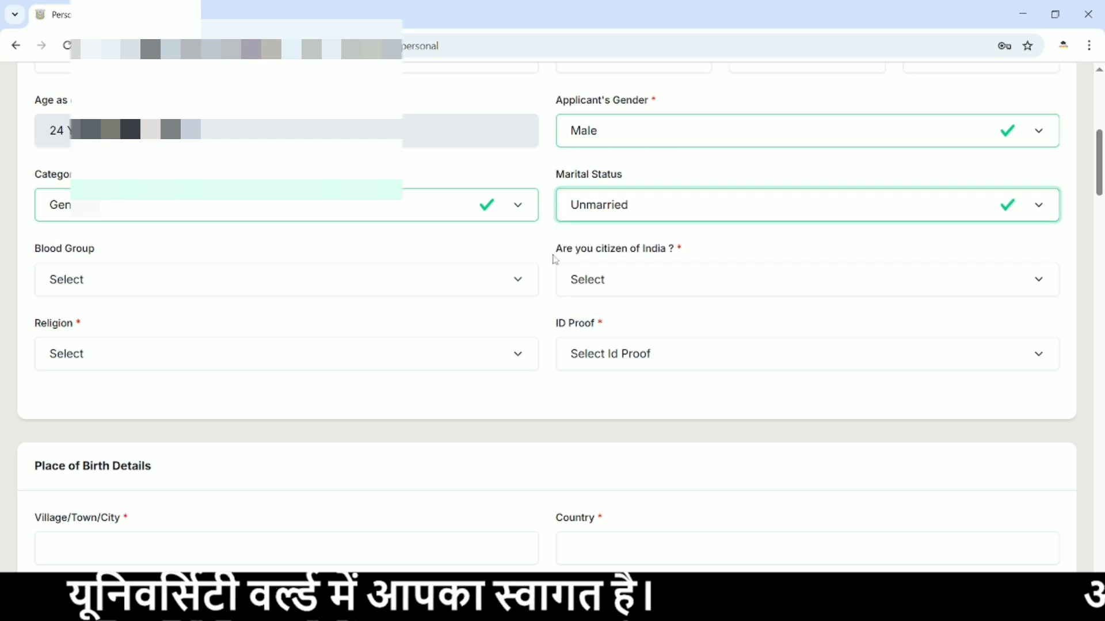
left_click(296, 283)
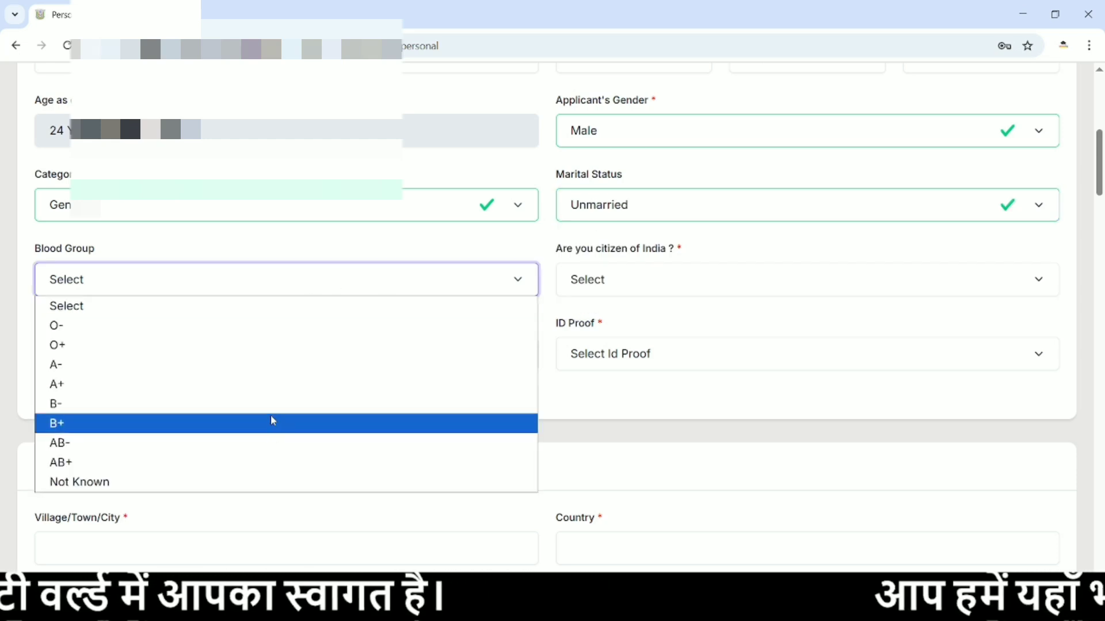
left_click(273, 422)
Step: Answer Yes for citizenship of India and choose Islam as the religion
left_click(636, 279)
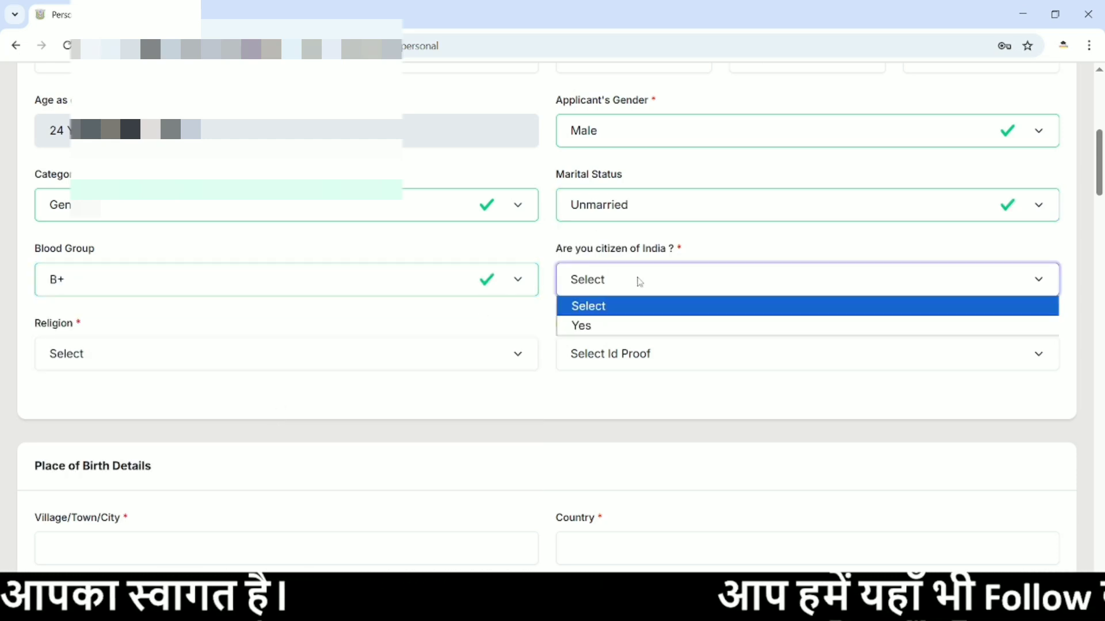
left_click(626, 325)
scroll(624, 324, "down", 1)
left_click(206, 288)
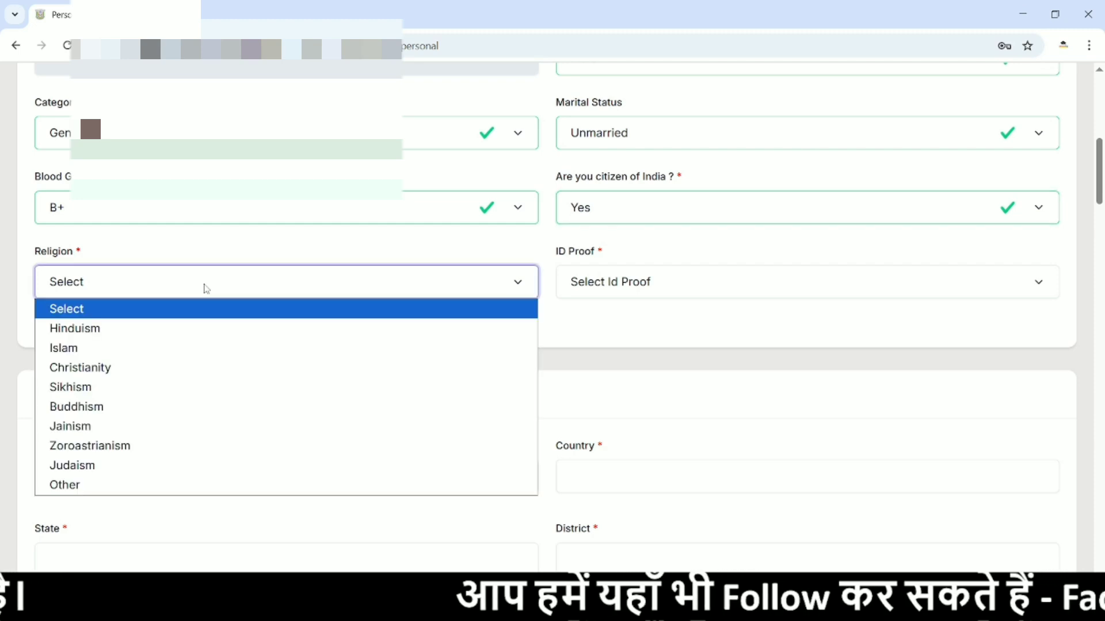
left_click(192, 348)
Step: Choose PAN Card as the ID proof and enter the applicant's PAN card number
left_click(596, 281)
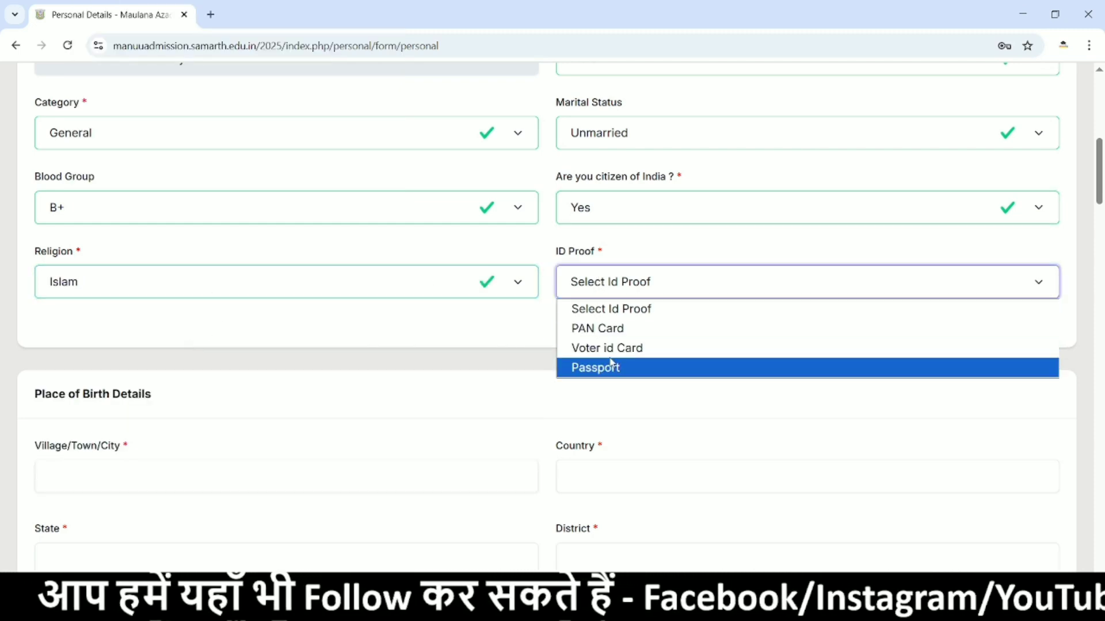
left_click(610, 328)
scroll(306, 246, "down", 2)
left_click(264, 227)
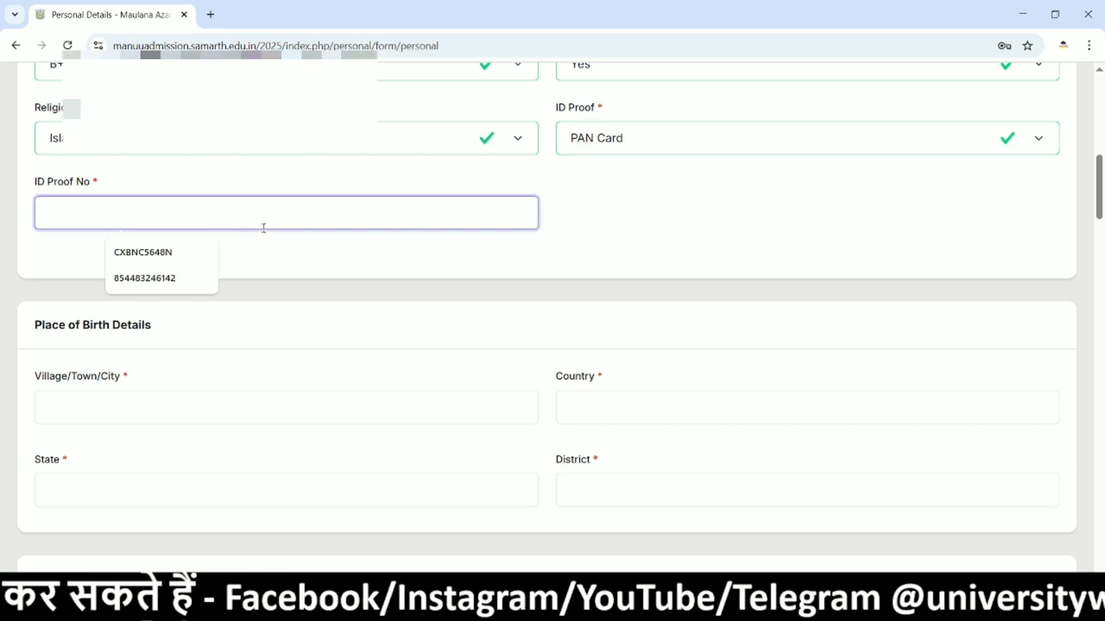
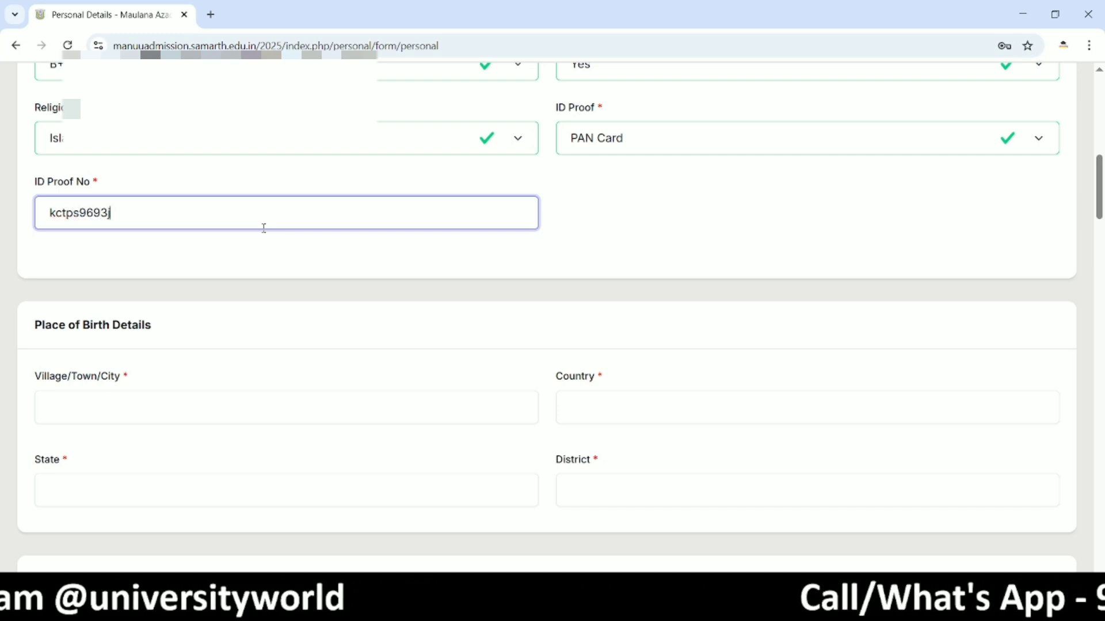
left_click(269, 262)
Step: Fill in the place of birth with Darbhanga as the city, India as the country, Bihar as the state and Darbhanga as the district
scroll(532, 248, "down", 2)
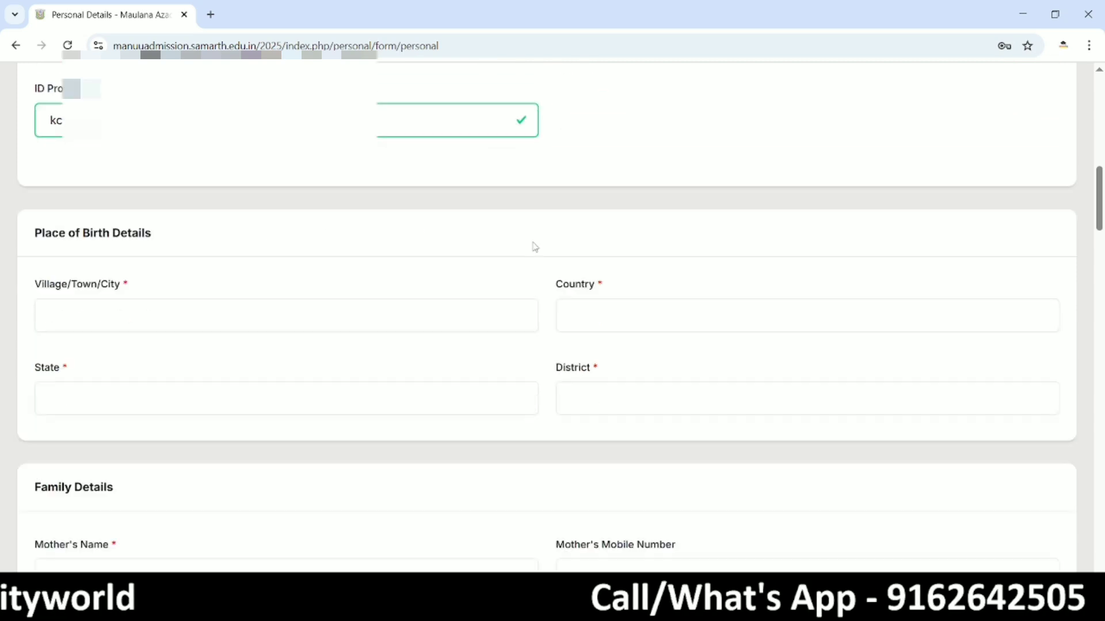
left_click(173, 268)
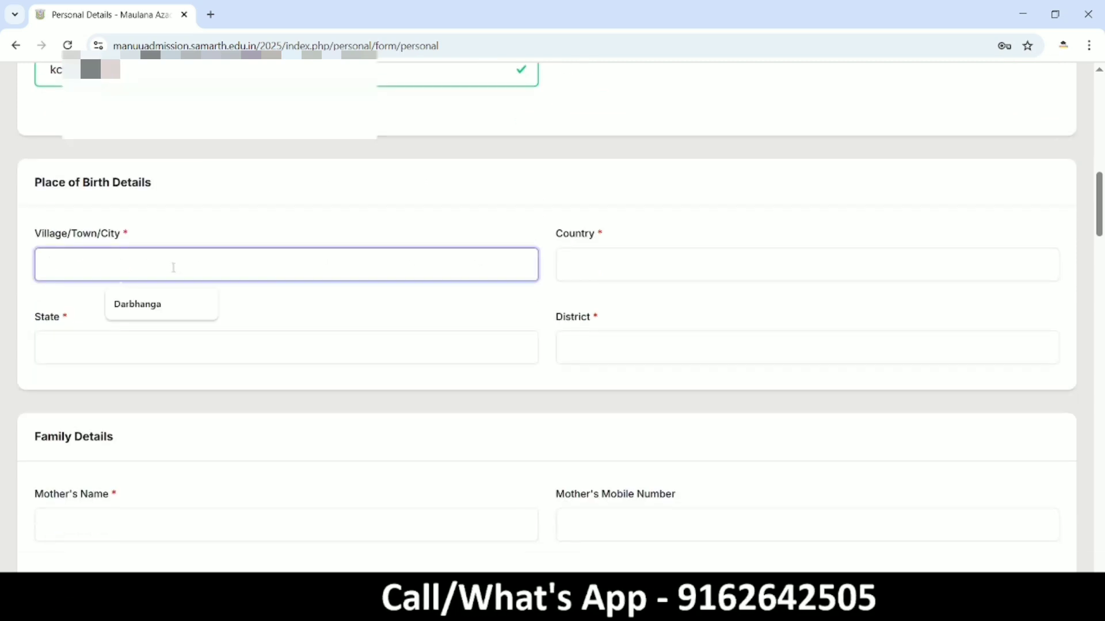
left_click(162, 304)
left_click(656, 259)
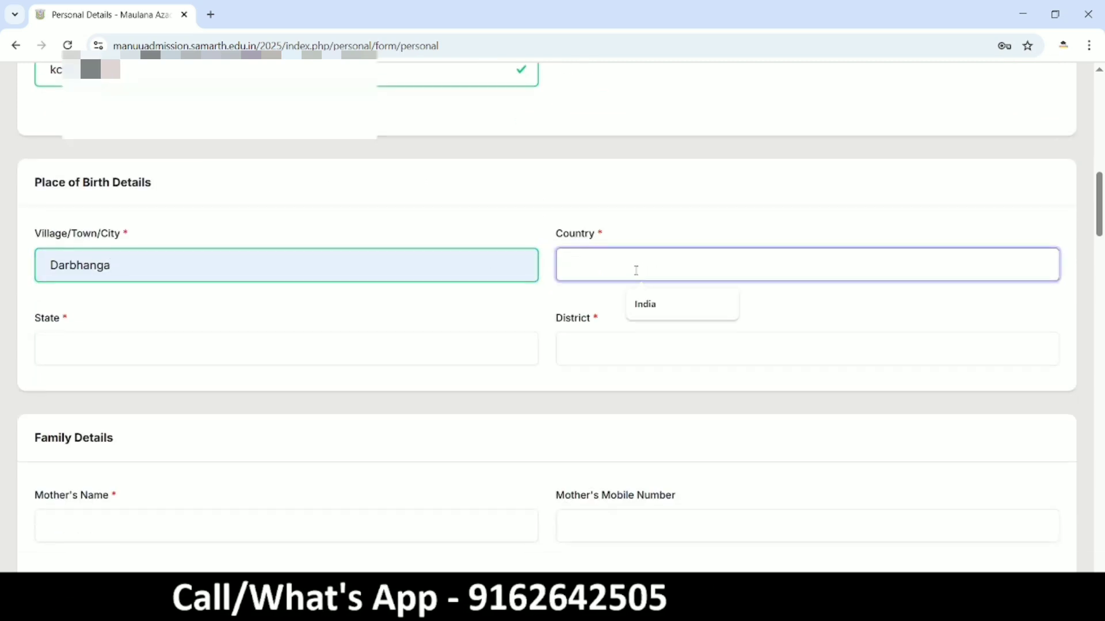
left_click(646, 305)
left_click(272, 336)
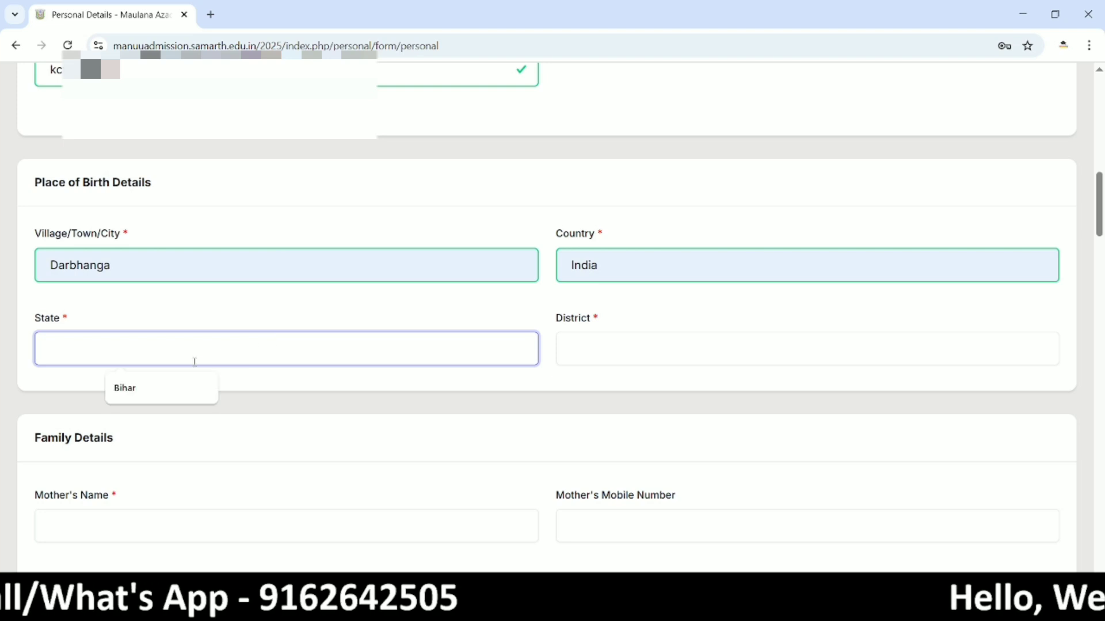
left_click(173, 385)
left_click(596, 351)
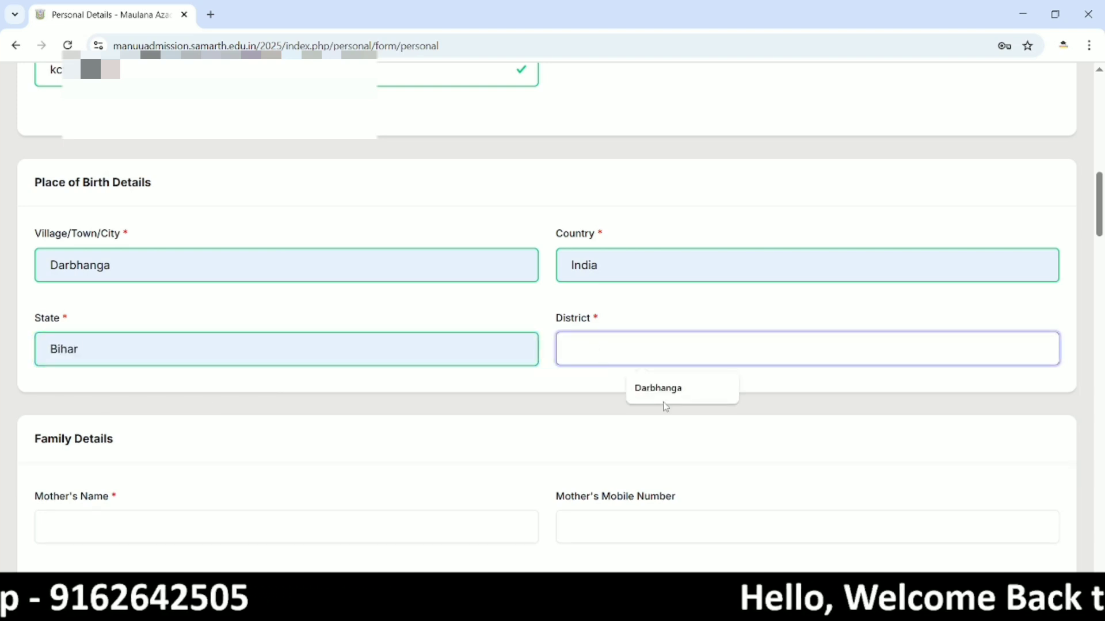
left_click(663, 398)
Step: Enter the mother's full name and mobile number in the family details
scroll(192, 347, "down", 5)
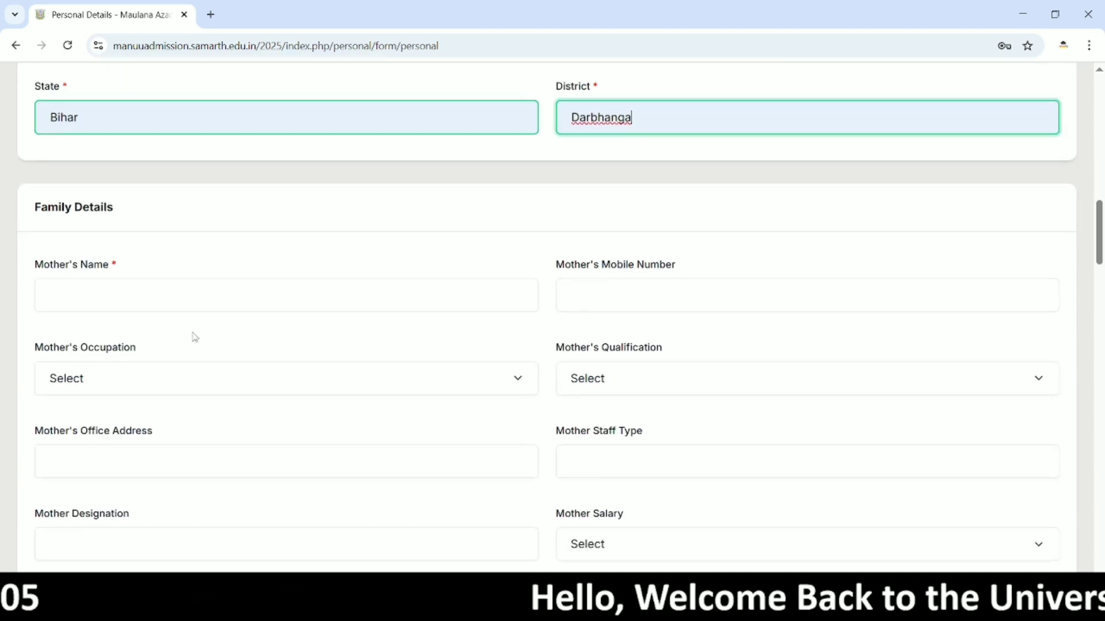
left_click(174, 242)
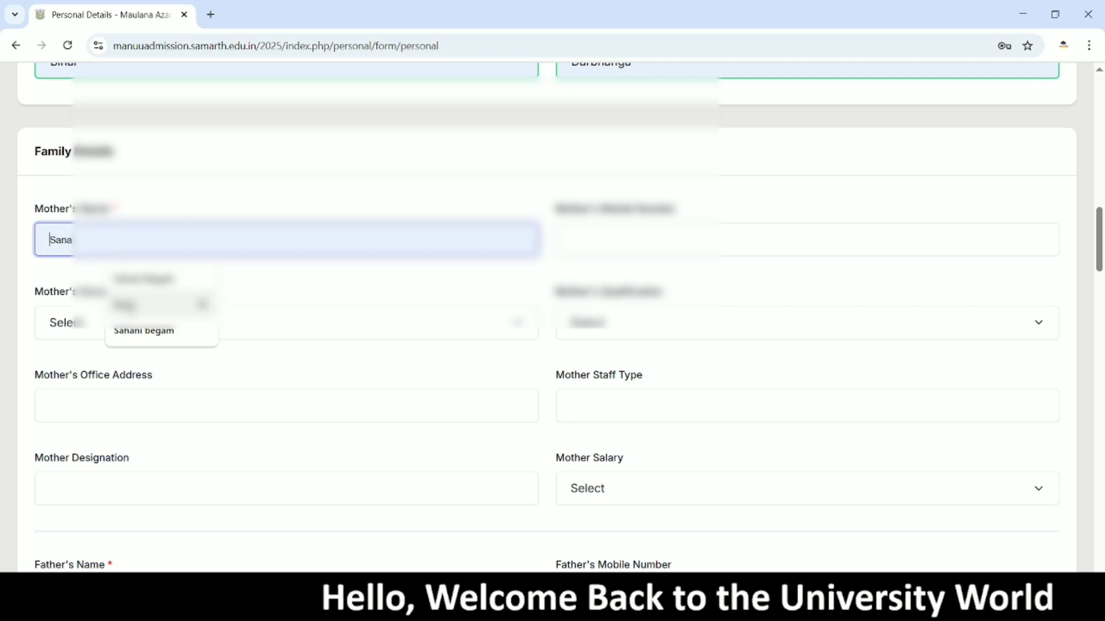
left_click(162, 303)
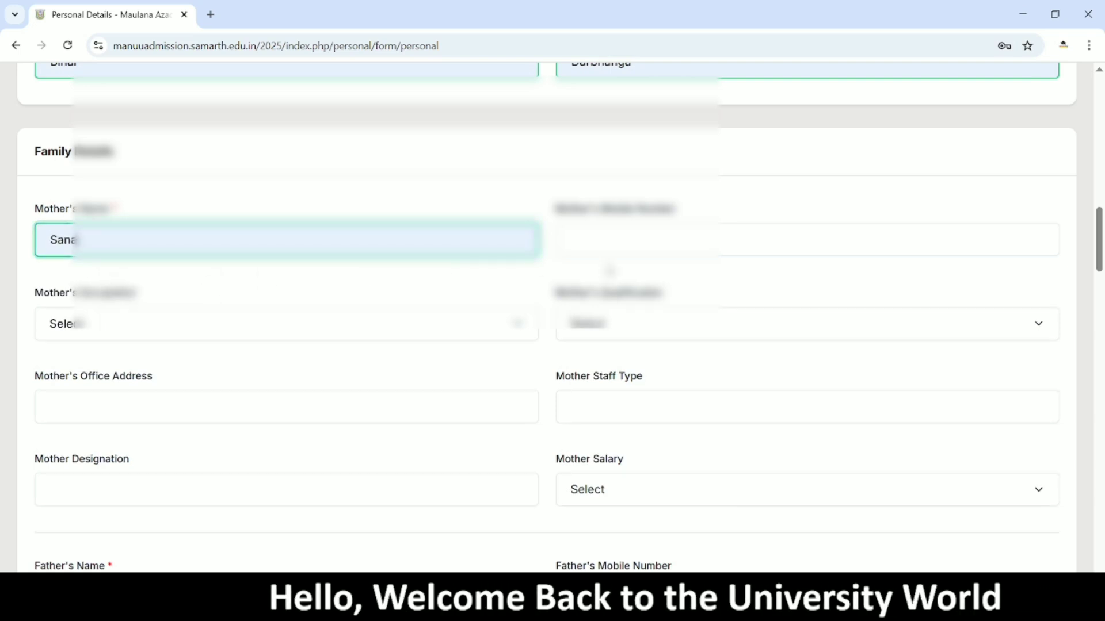
double_click(69, 241)
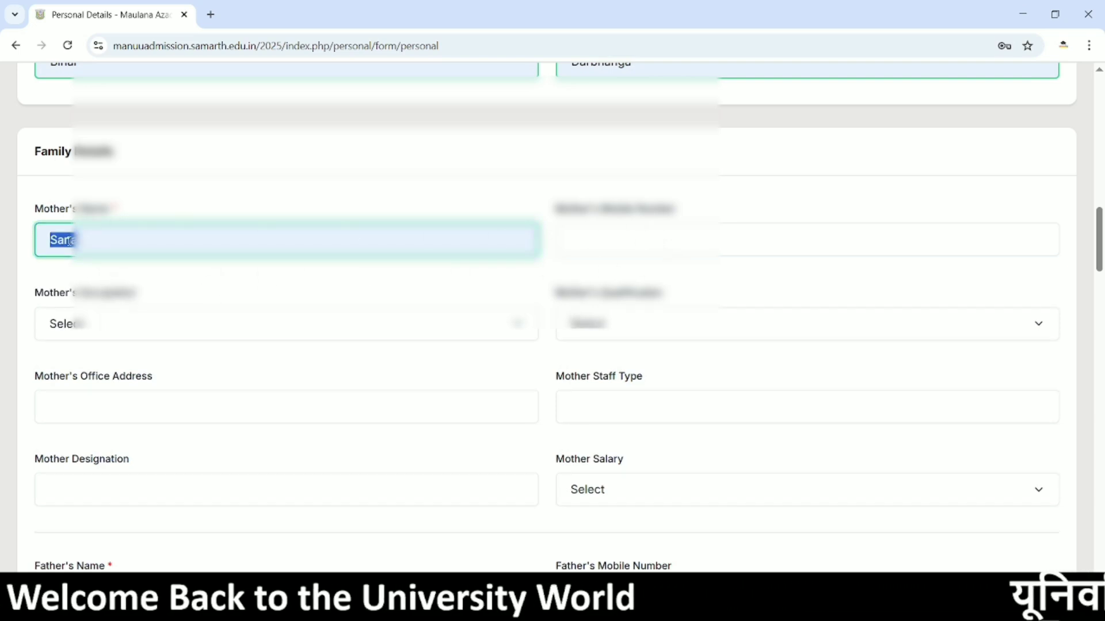
type("S")
left_click(151, 281)
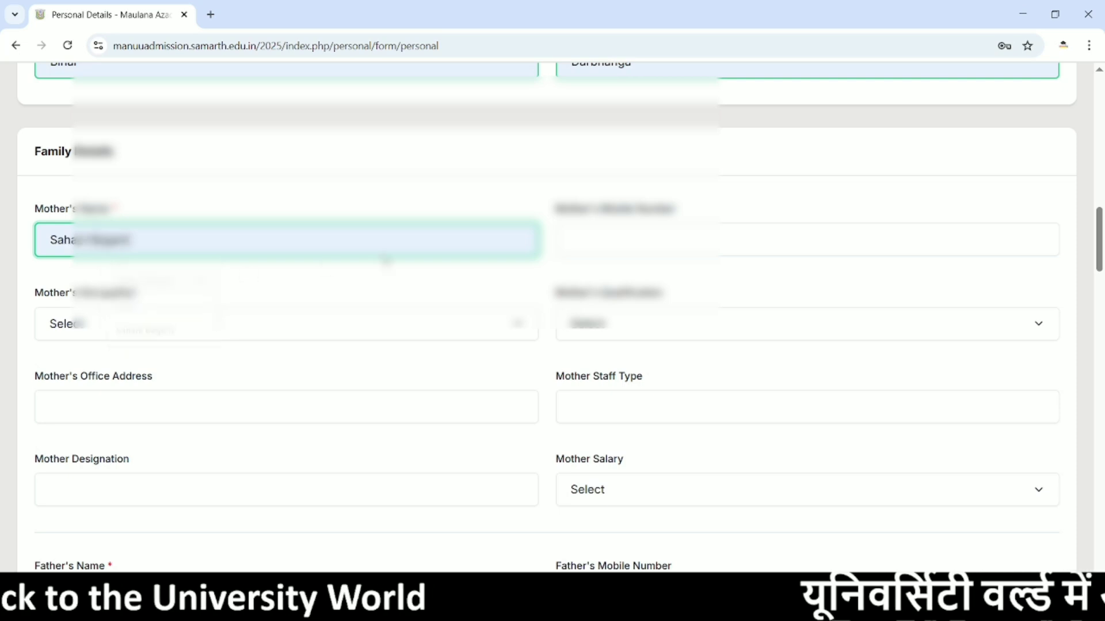
left_click(594, 246)
left_click(662, 282)
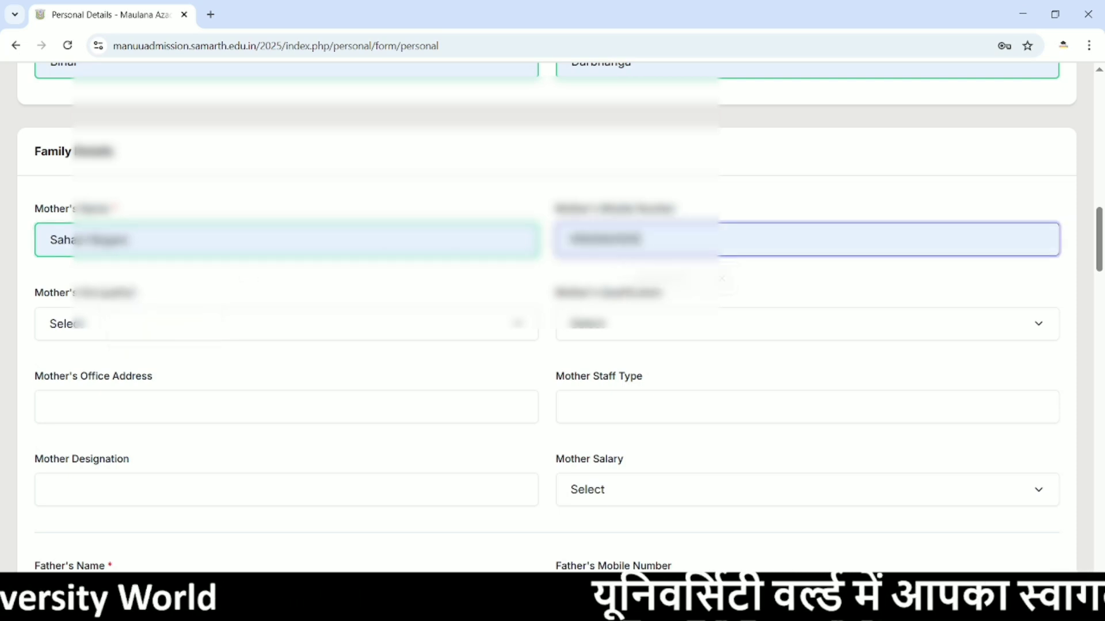
Step: Set the mother's occupation to Home Maker and her qualification to Non Graduate
left_click(203, 316)
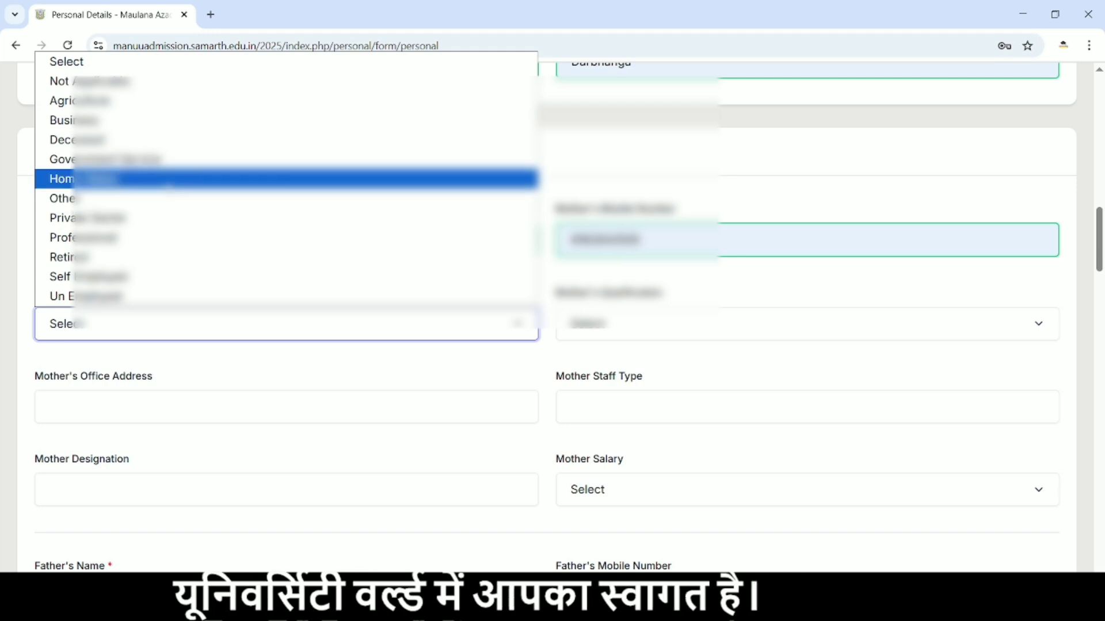
left_click(167, 179)
left_click(655, 326)
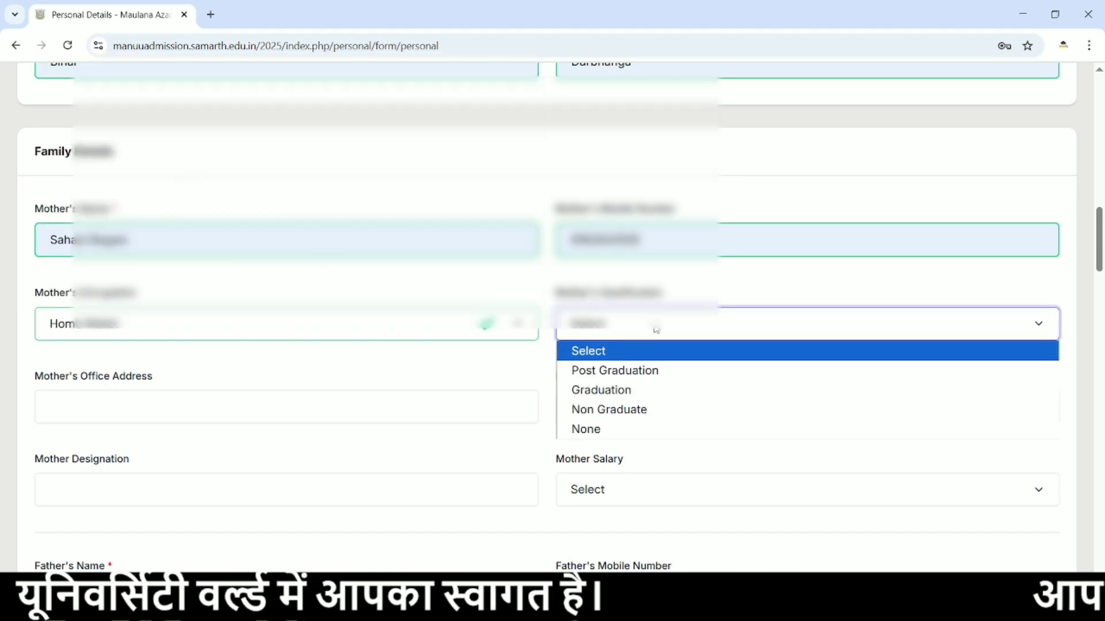
left_click(639, 409)
Step: Enter the father's full name and mobile number in the family details
scroll(639, 411, "down", 3)
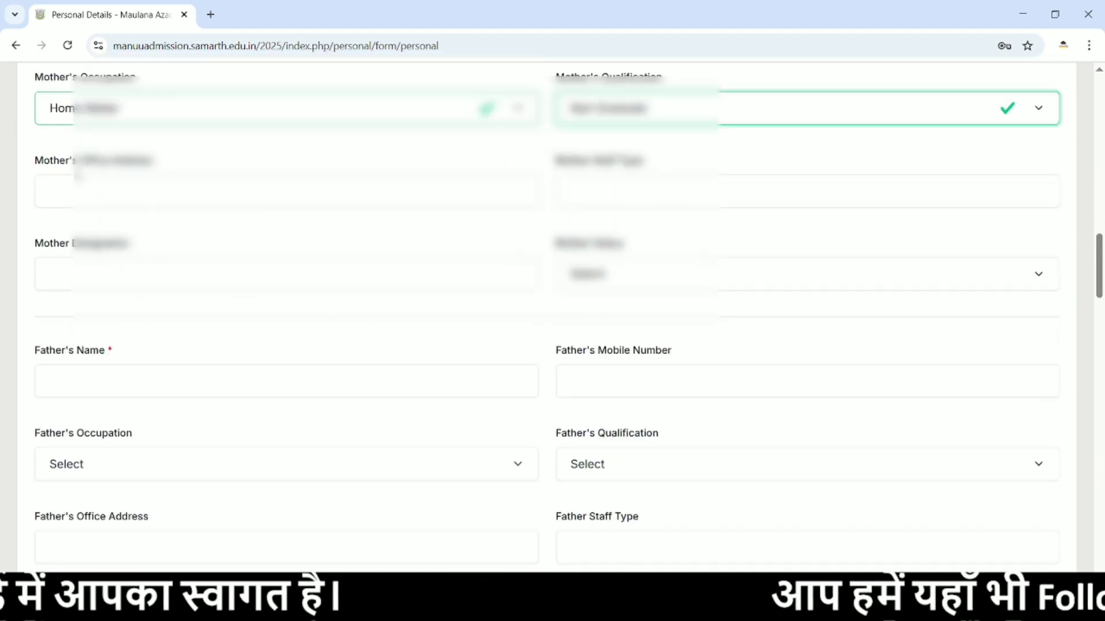
scroll(474, 241, "down", 2)
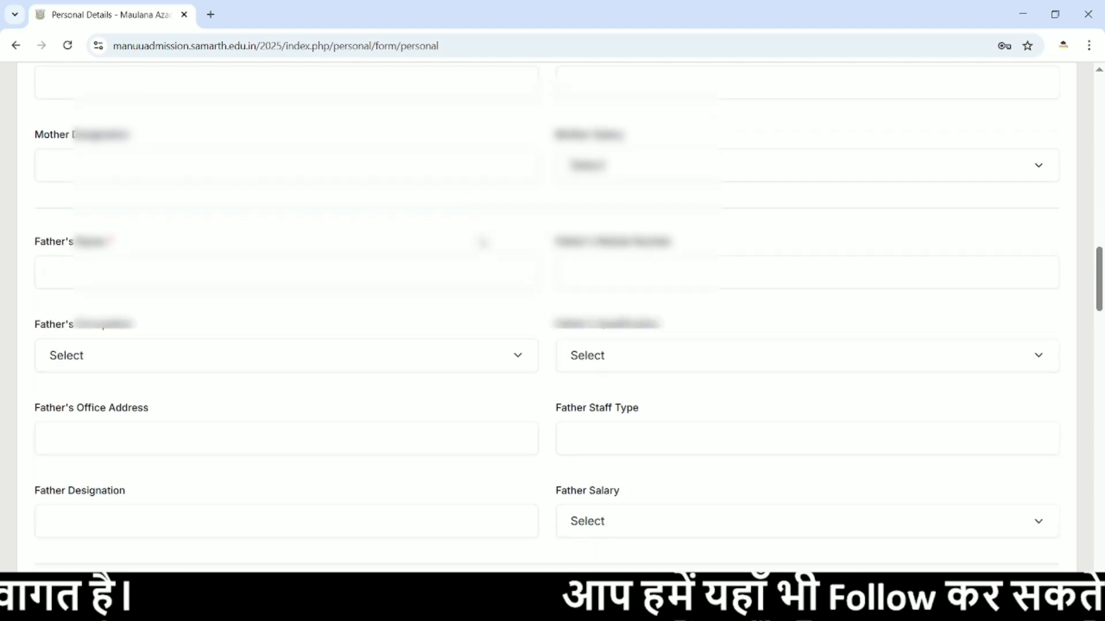
scroll(360, 163, "down", 1)
left_click(360, 163)
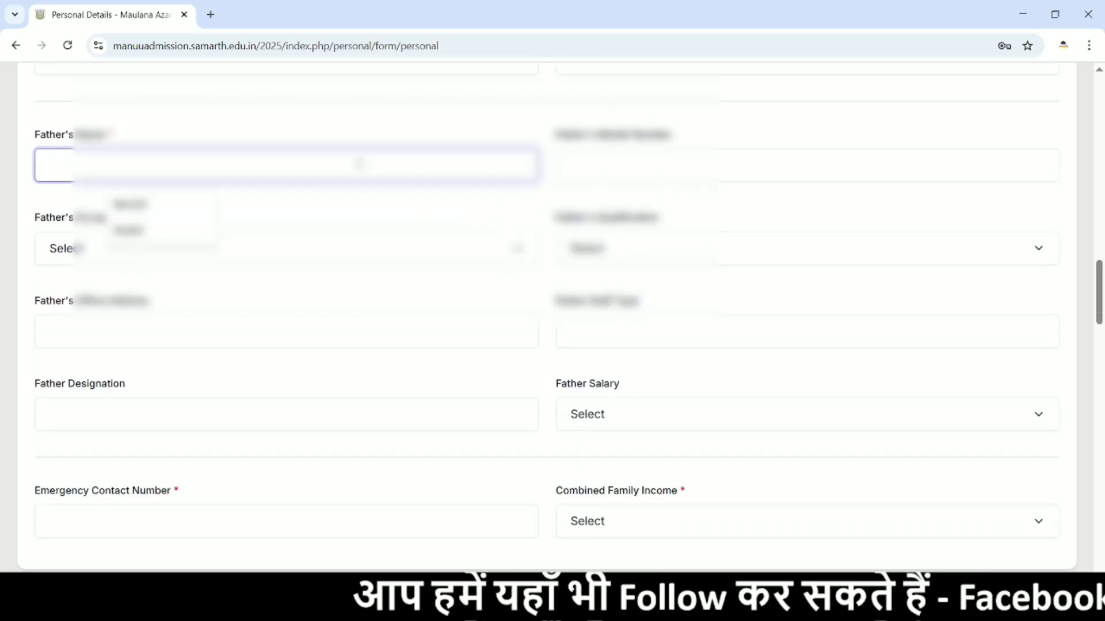
type("Md Ar")
left_click(122, 210)
left_click(698, 167)
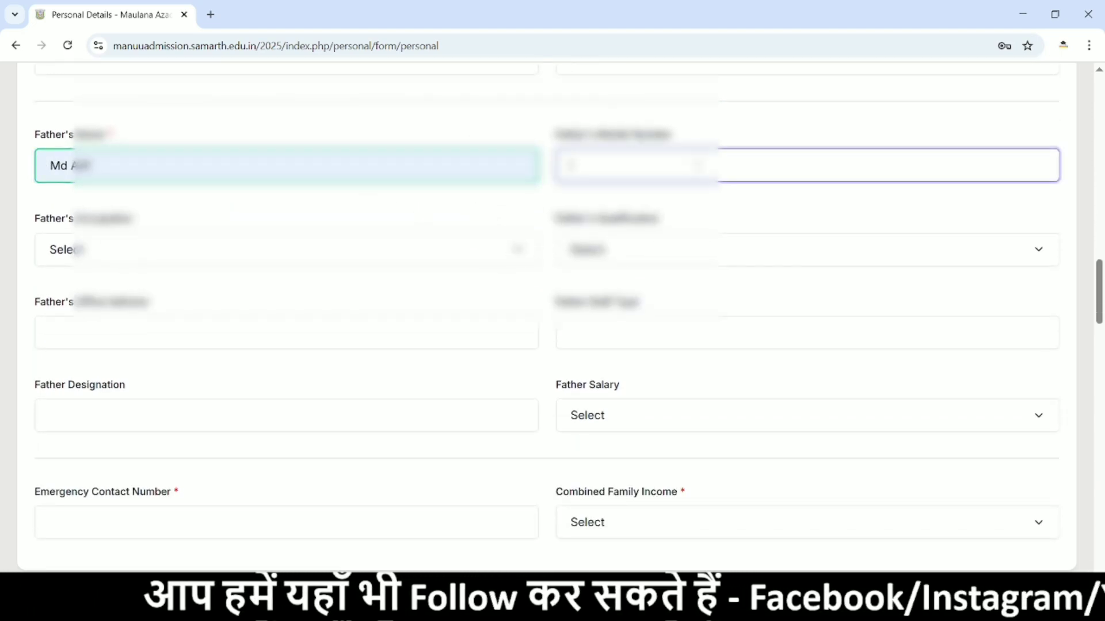
left_click(669, 206)
Step: Set the father's occupation to Agriculture and his qualification to Non Graduate
left_click(312, 254)
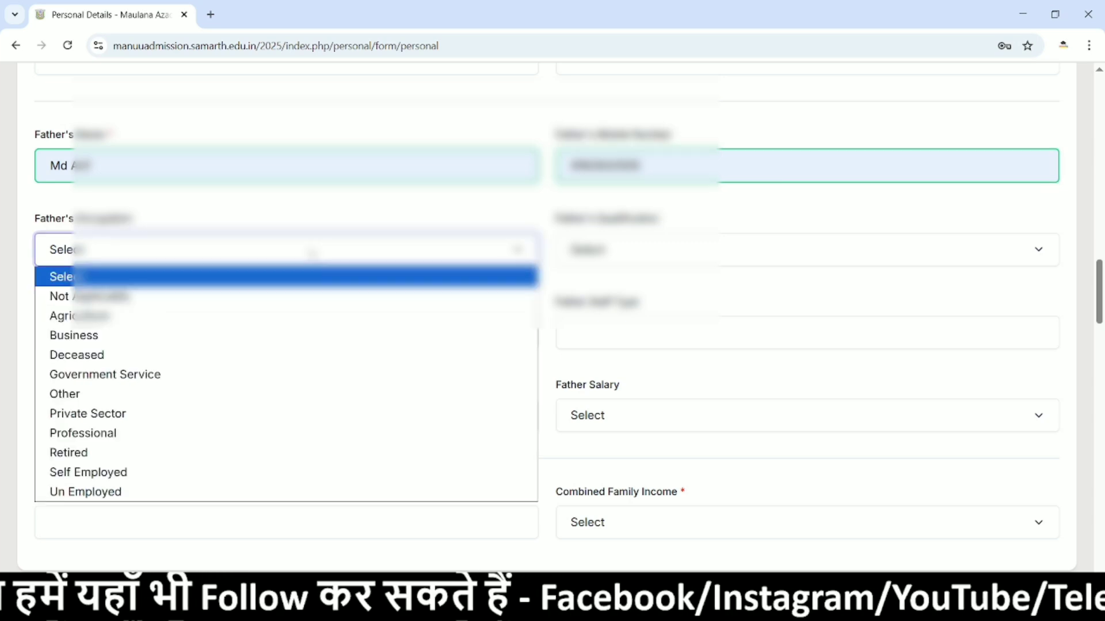
left_click(261, 316)
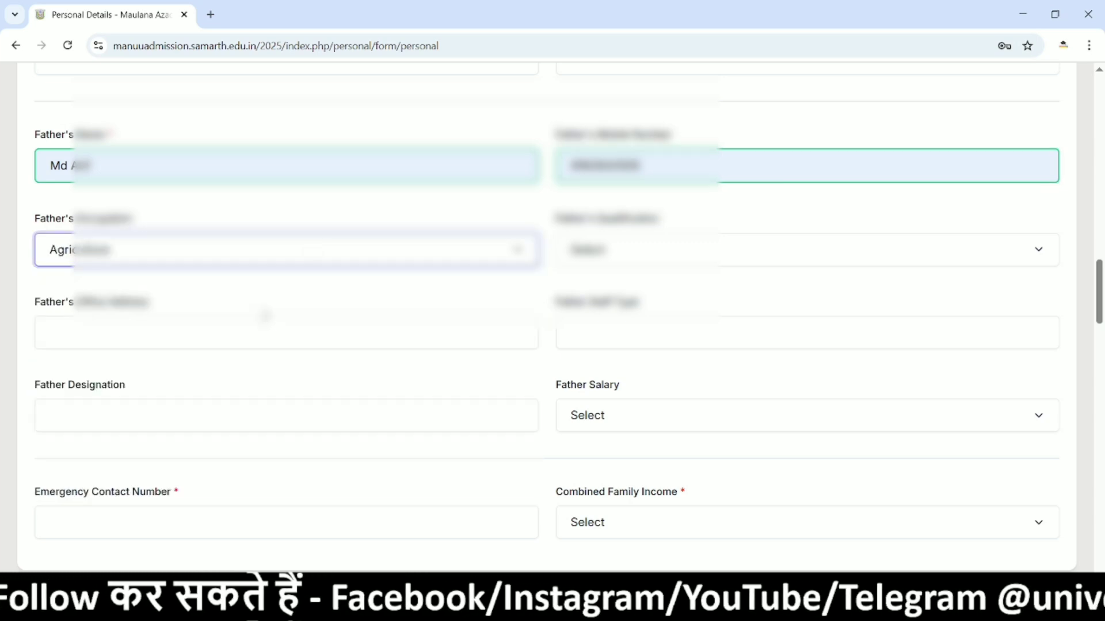
left_click(647, 249)
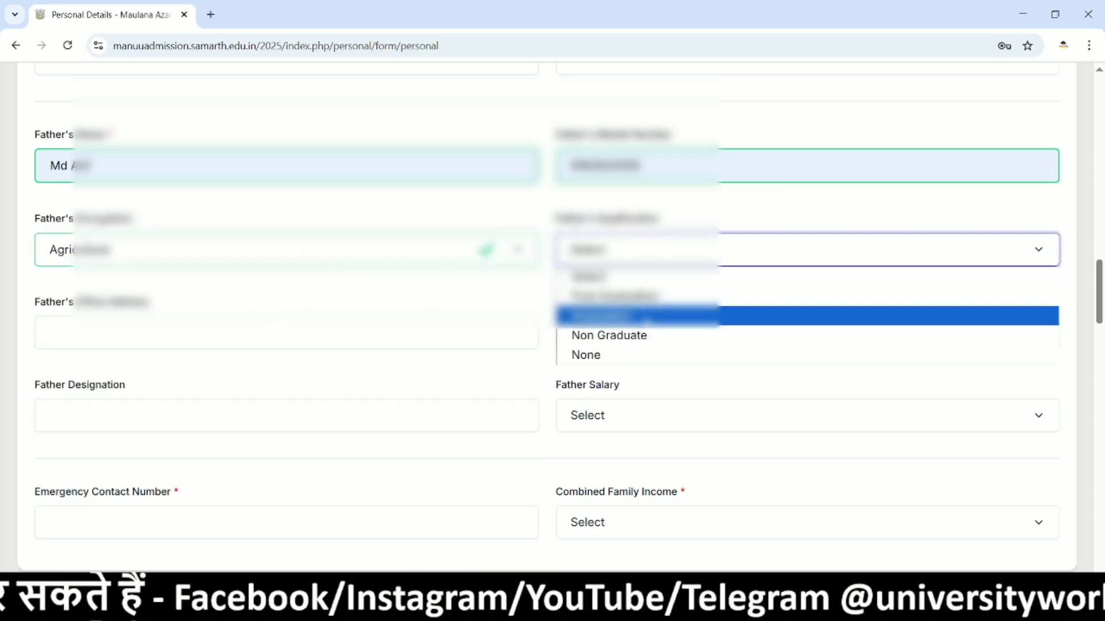
left_click(649, 333)
Step: Fill in the emergency contact number and set the combined family income to Up to 2,00,000
scroll(370, 295, "down", 3)
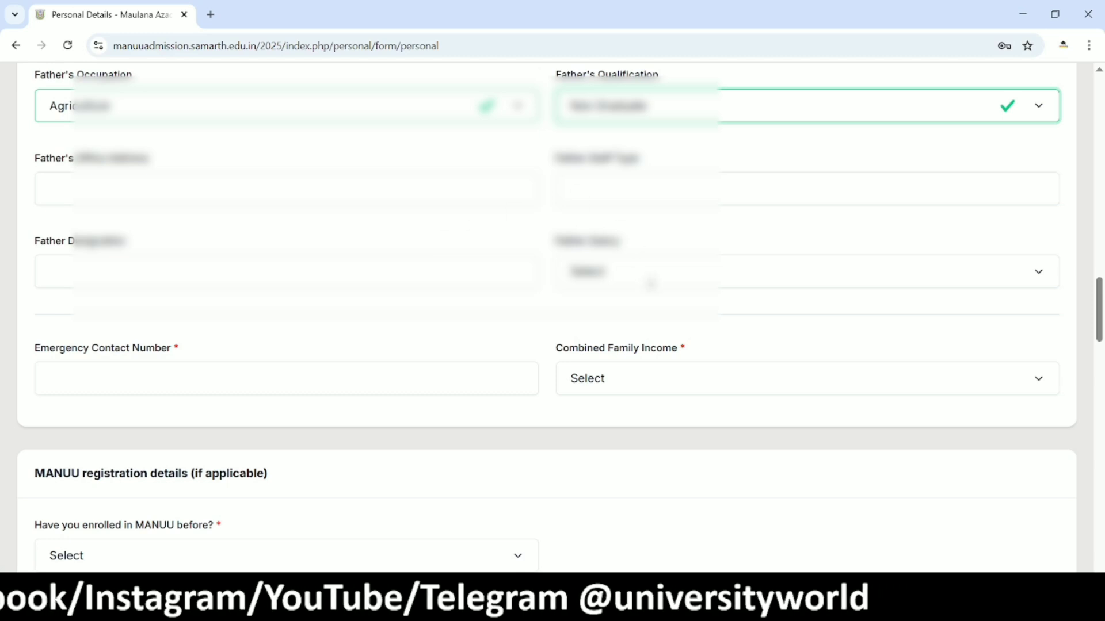
scroll(651, 282, "down", 3)
left_click(347, 239)
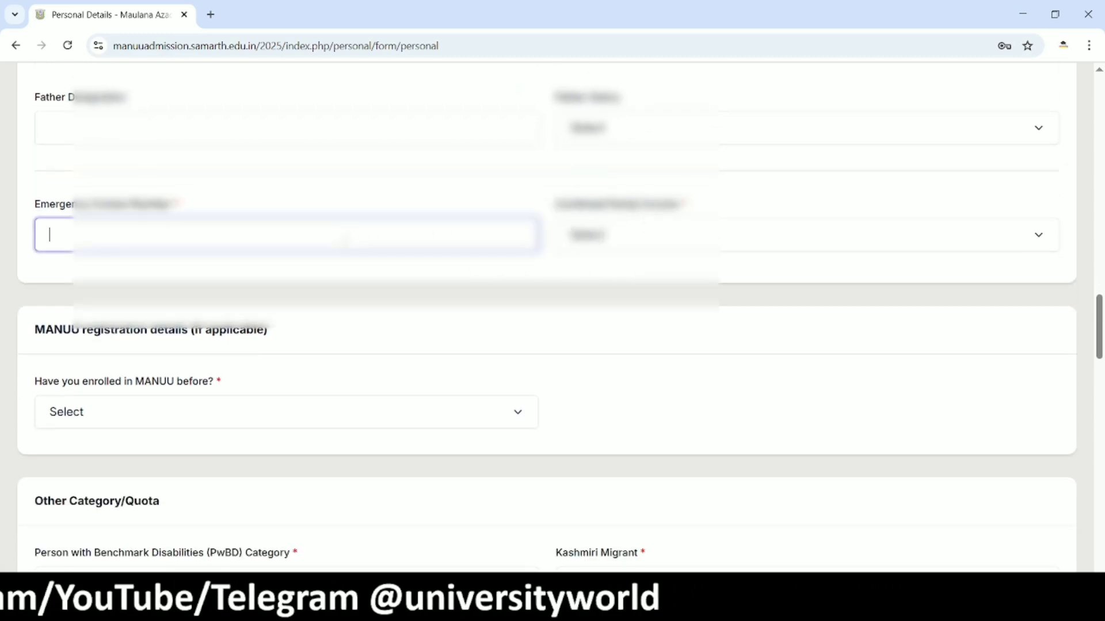
left_click(148, 300)
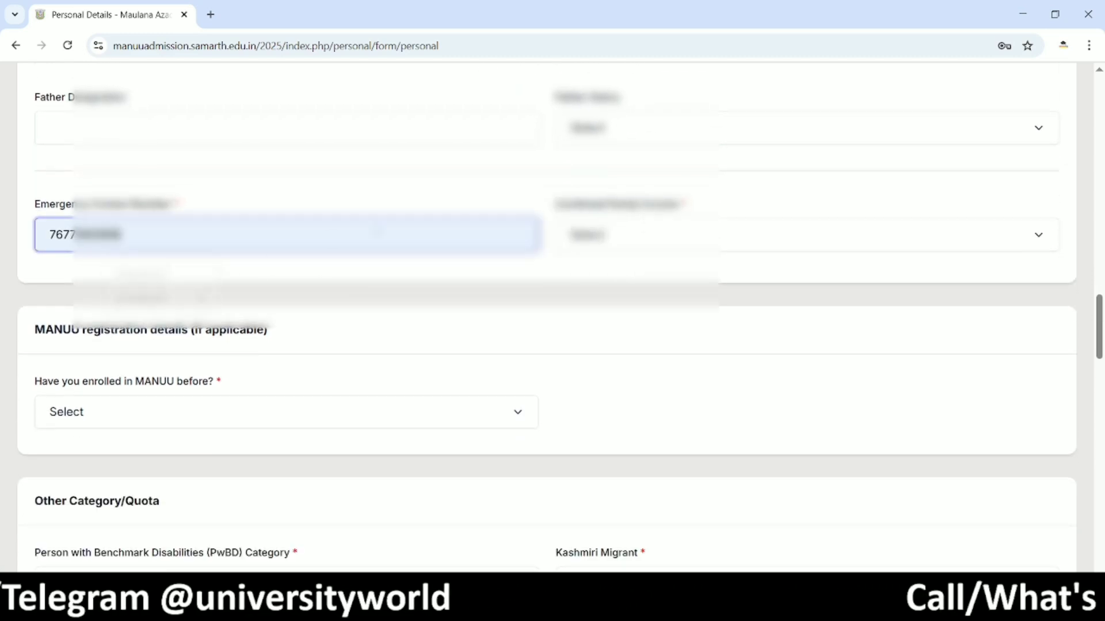
left_click(610, 236)
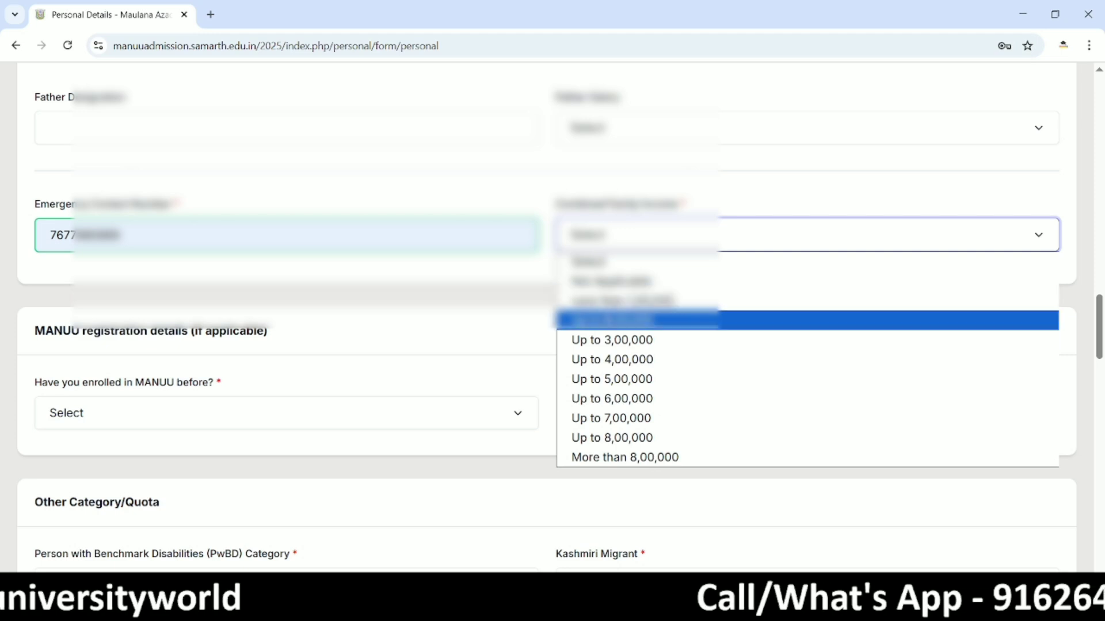
left_click(605, 320)
Step: Try Yes for previous enrolment in MANUU and change the answer to No
scroll(593, 270, "down", 5)
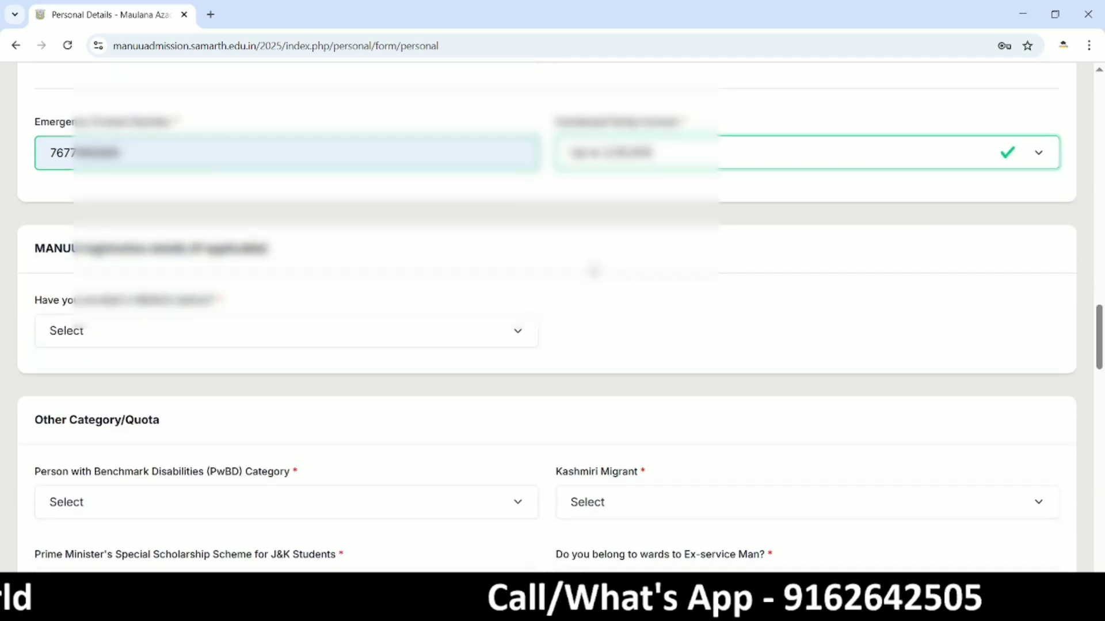
left_click(200, 125)
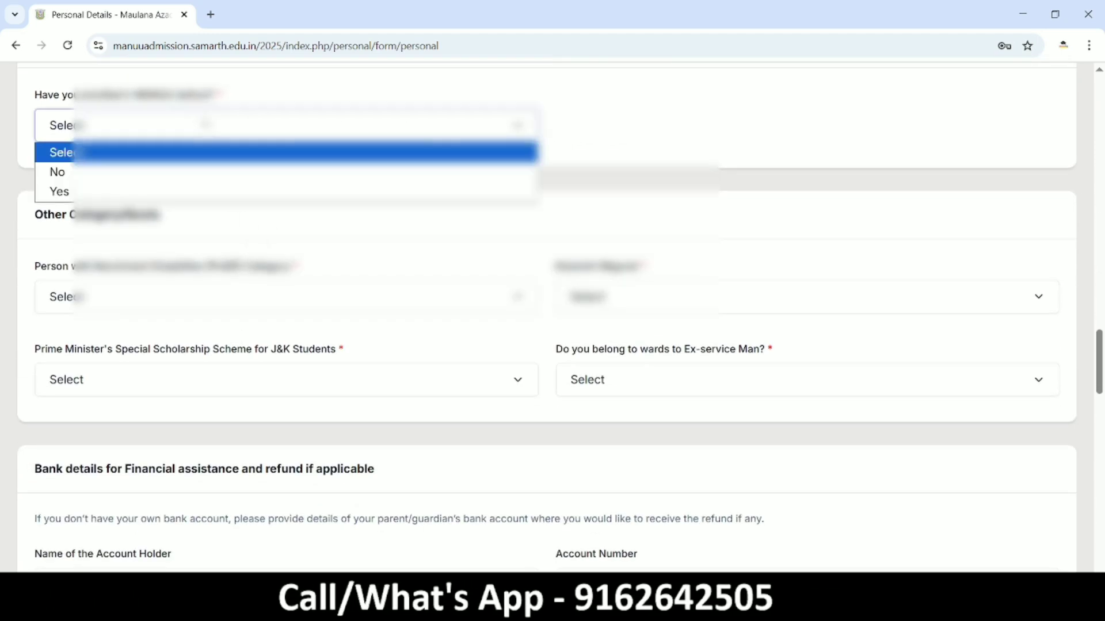
left_click(202, 189)
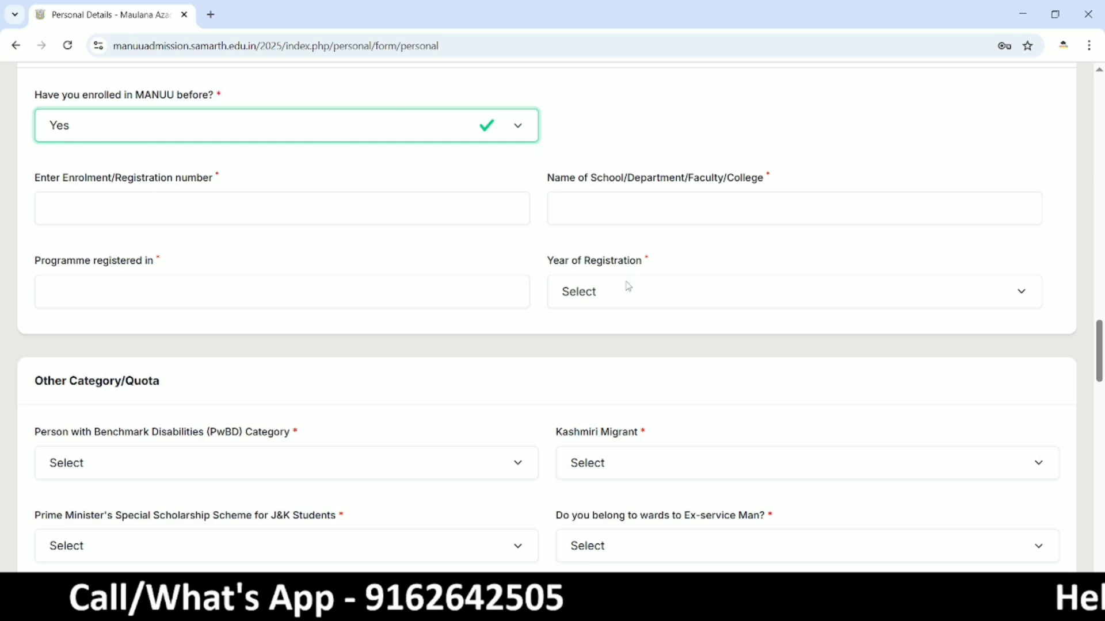
left_click(304, 138)
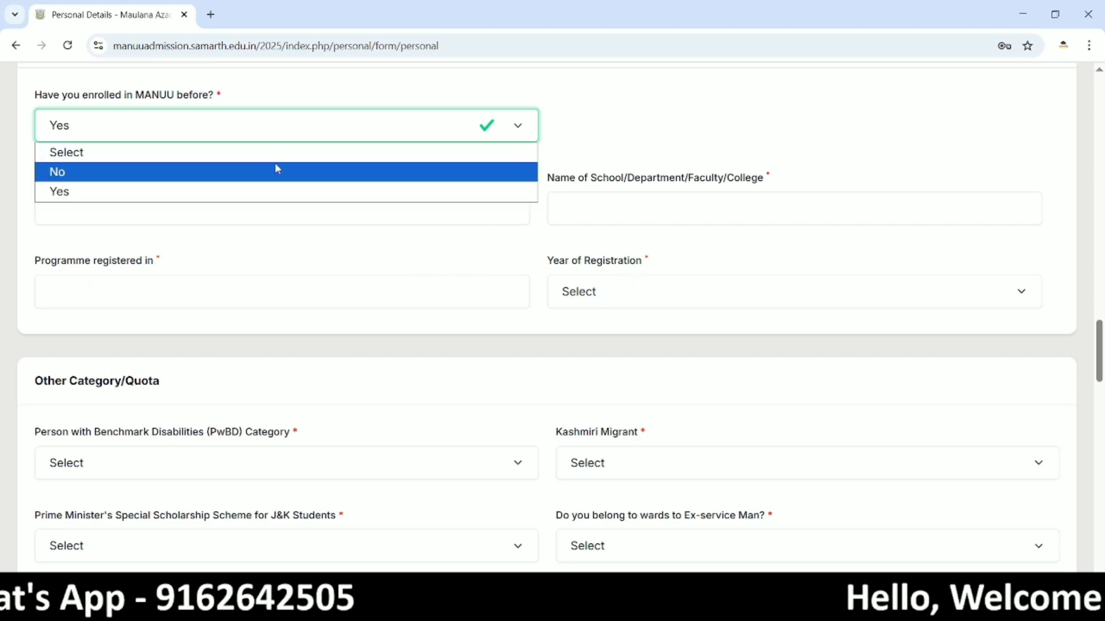
left_click(278, 168)
Step: Mark PwBD category, Kashmiri Migrant and the J&K scholarship scheme as Not Applicable, and answer No for wards of Ex-service Man
scroll(278, 168, "down", 3)
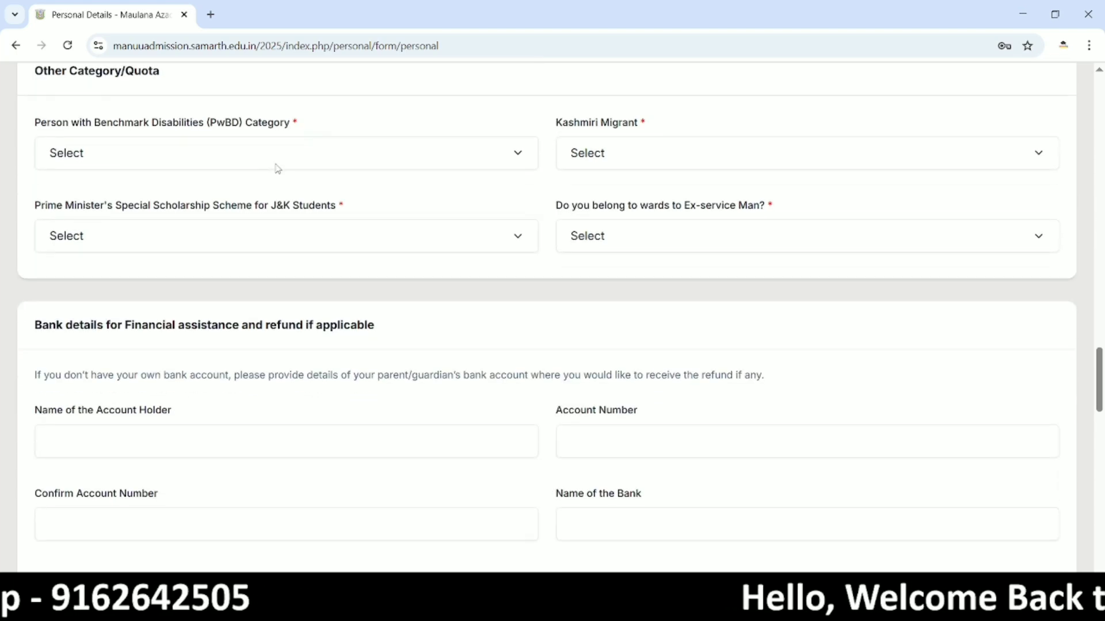
left_click(246, 158)
left_click(232, 201)
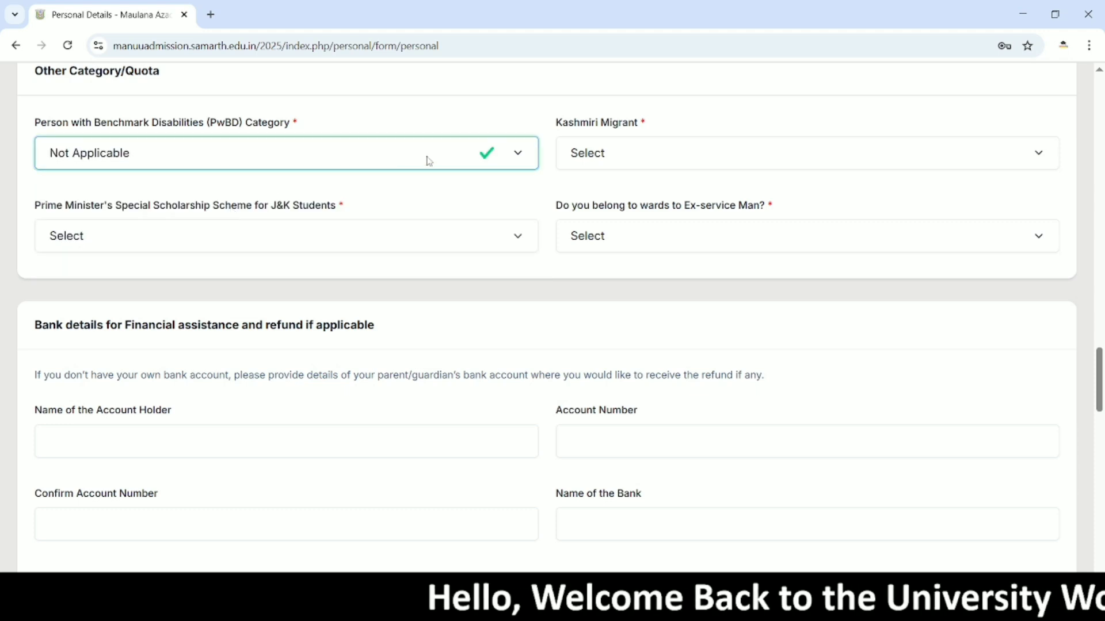
left_click(597, 151)
left_click(599, 197)
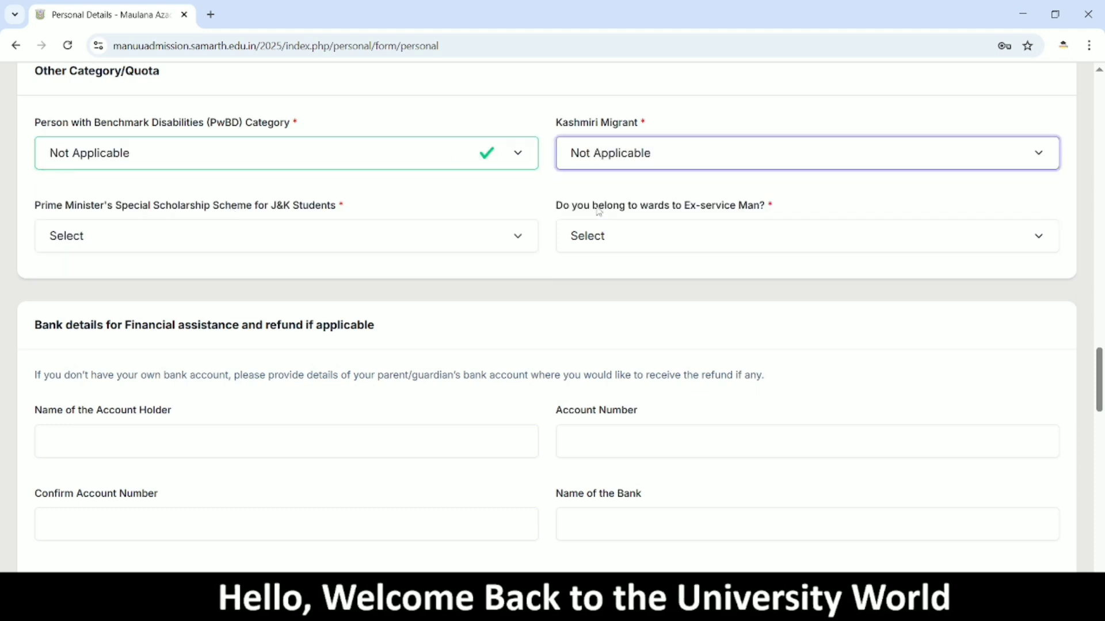
left_click(220, 239)
left_click(225, 282)
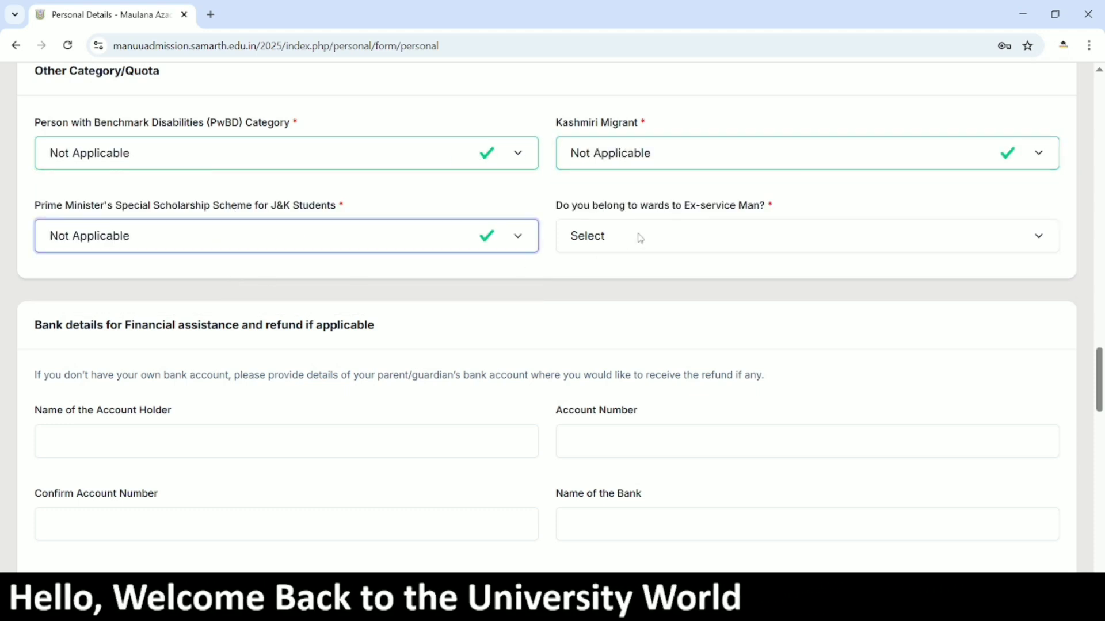
left_click(646, 235)
left_click(635, 299)
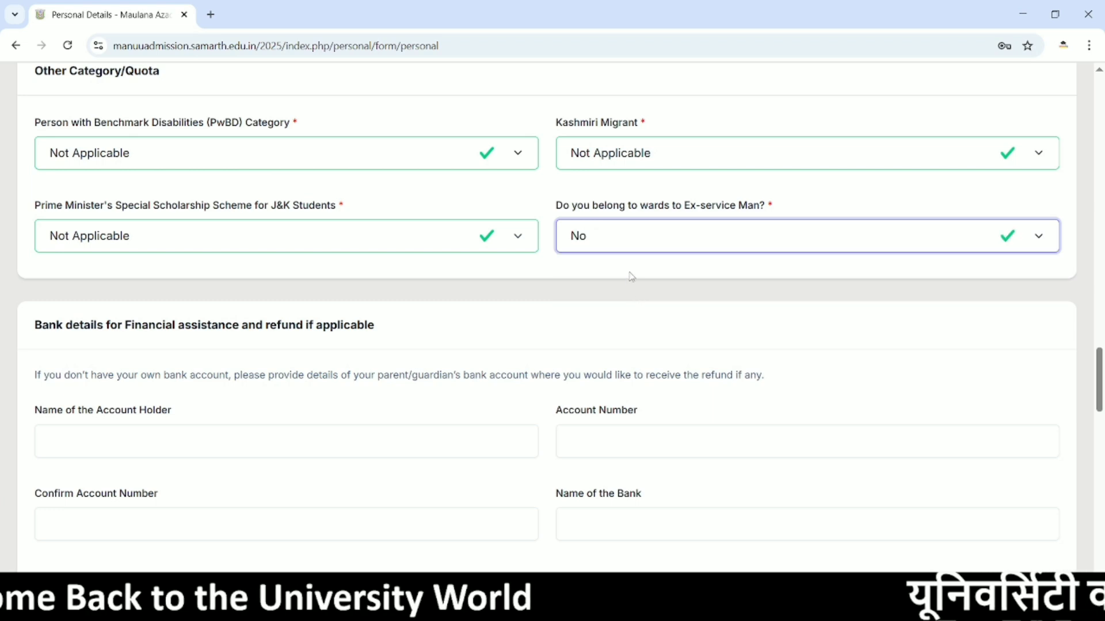
Step: Try Yes for belonging to wards of Ex-service Man and return the answer to No
scroll(624, 198, "down", 1)
left_click(625, 173)
left_click(625, 210)
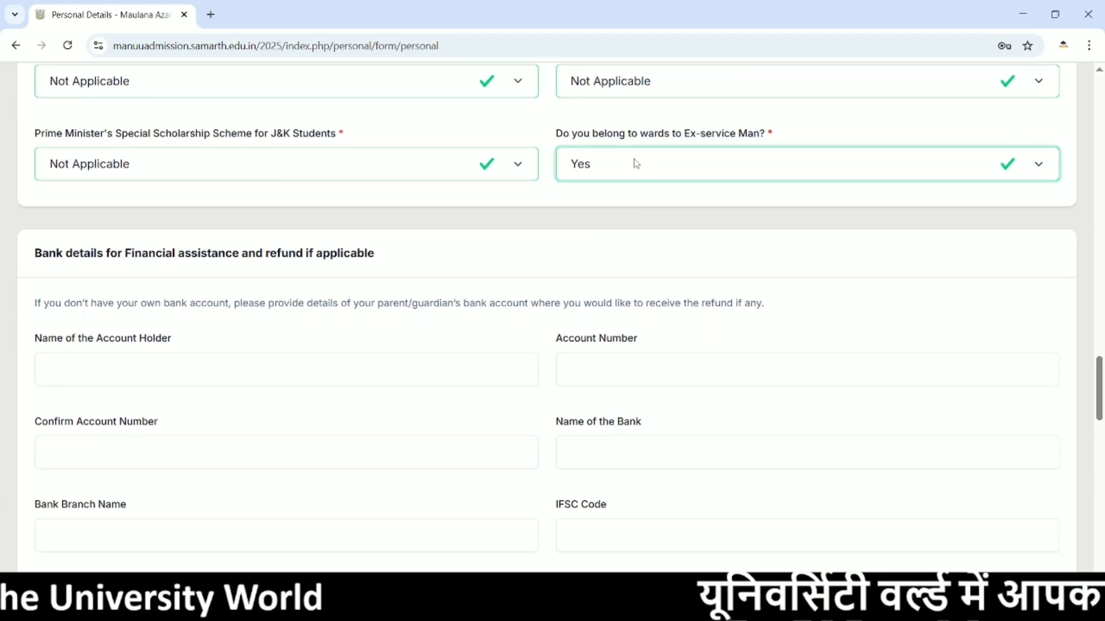
left_click(636, 165)
left_click(642, 231)
scroll(640, 233, "down", 2)
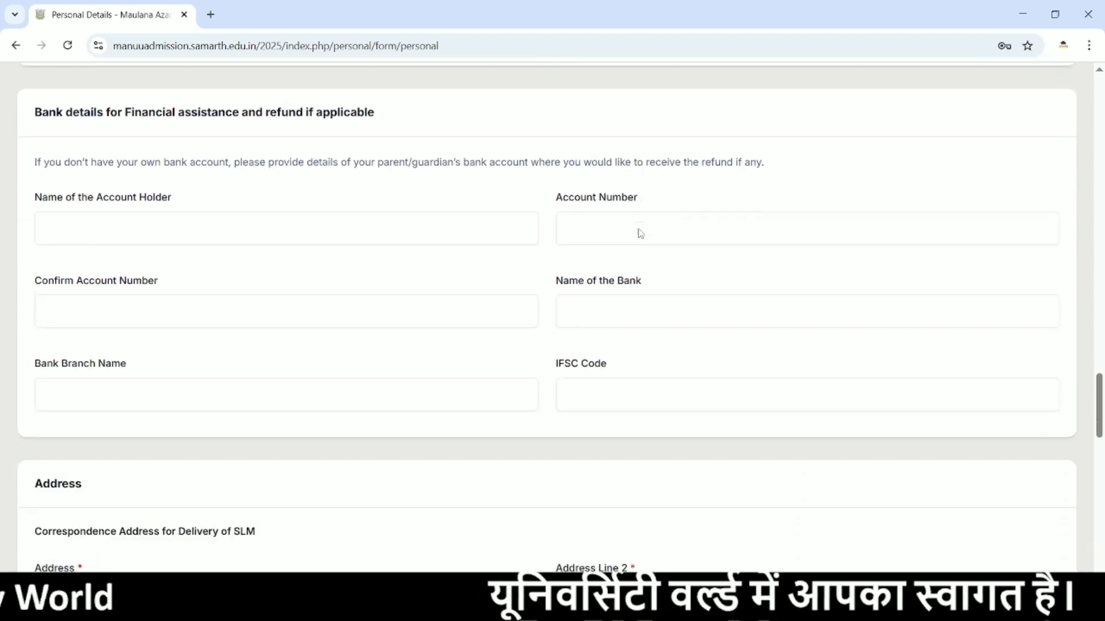
Step: Fill in both lines of the correspondence address with the applicant's postal address
scroll(173, 189, "down", 1)
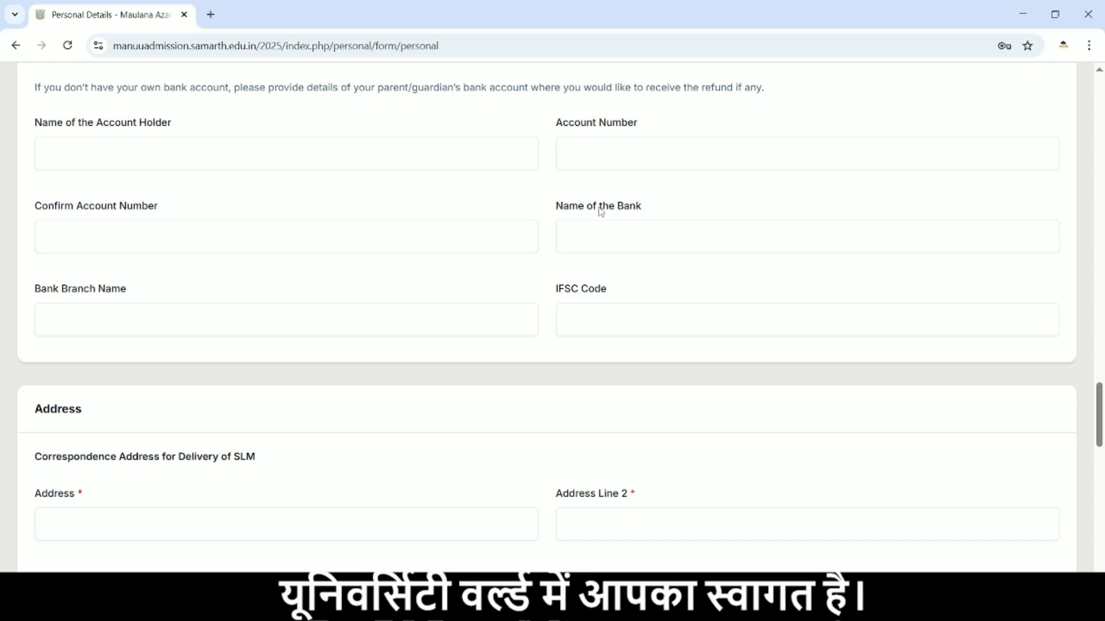
scroll(407, 264, "down", 2)
scroll(351, 257, "up", 3)
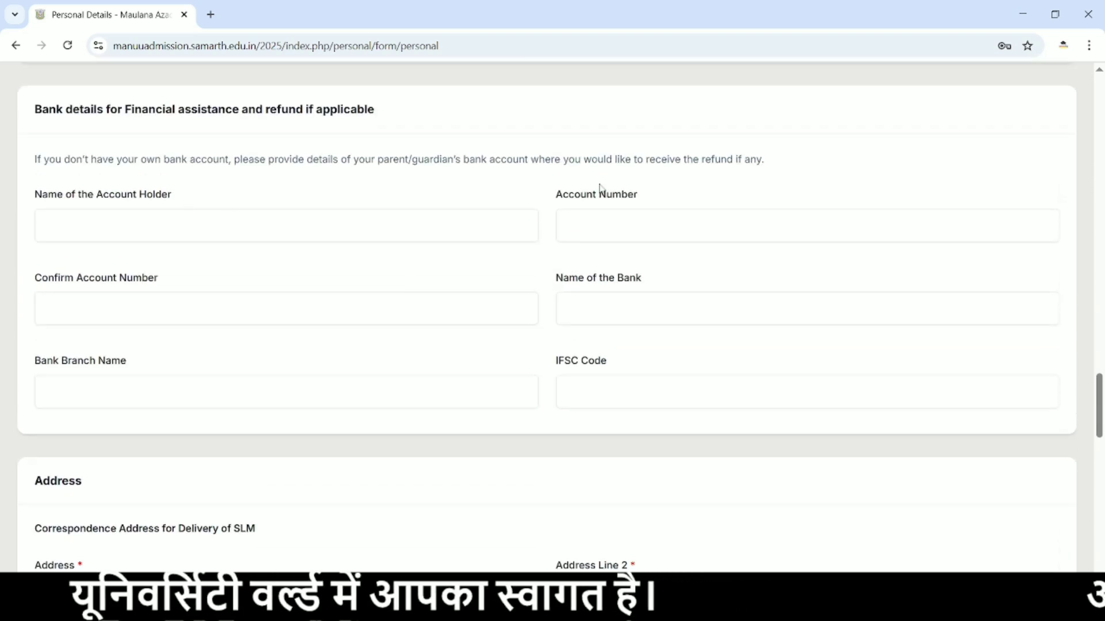
scroll(599, 189, "down", 5)
left_click(257, 236)
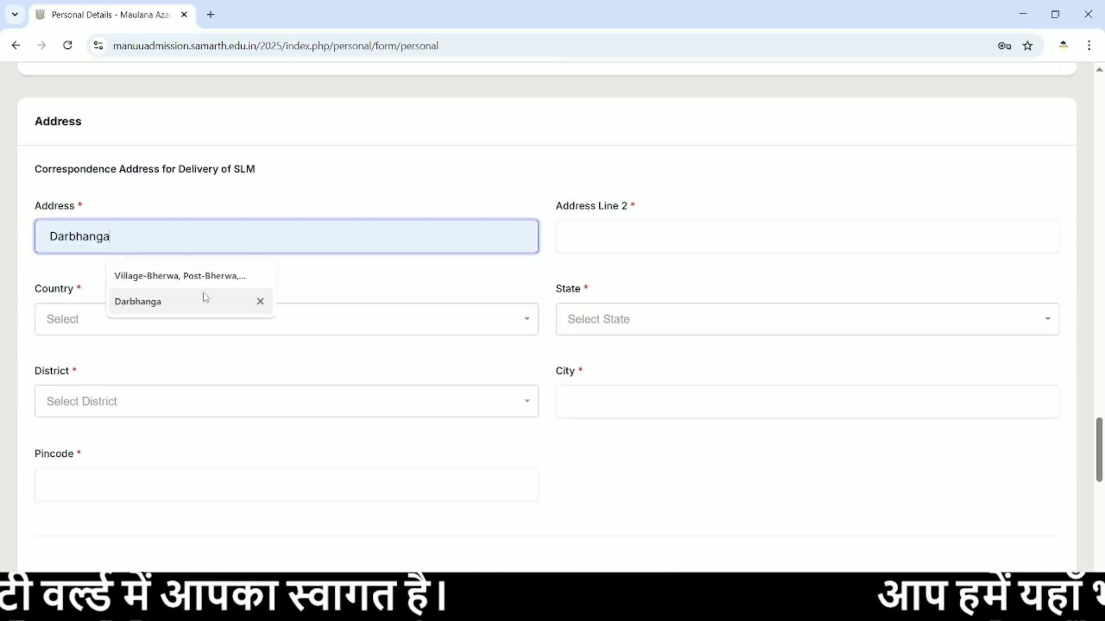
left_click(206, 298)
left_click(690, 233)
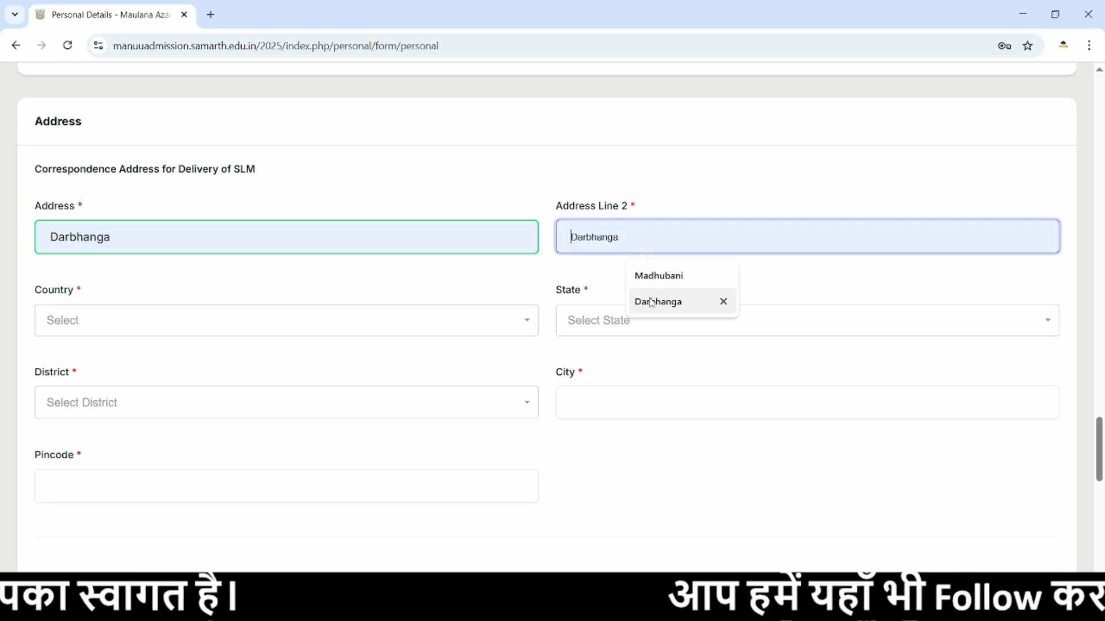
left_click(651, 301)
Step: Set the correspondence address's country to India and choose the applicant's state
left_click(198, 319)
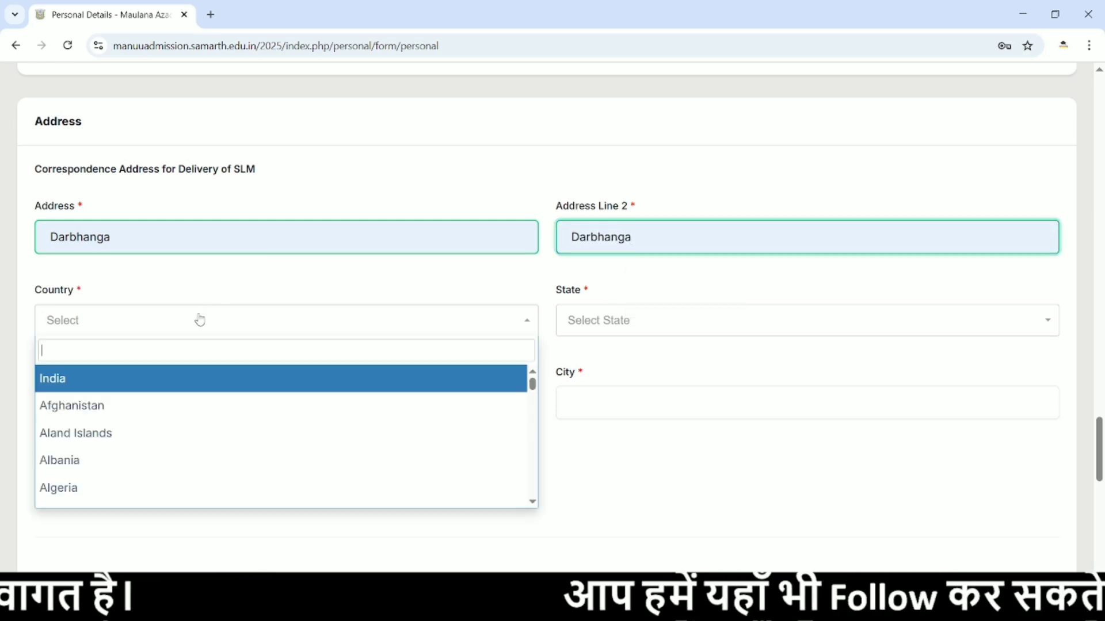
left_click(159, 375)
left_click(581, 320)
left_click(581, 486)
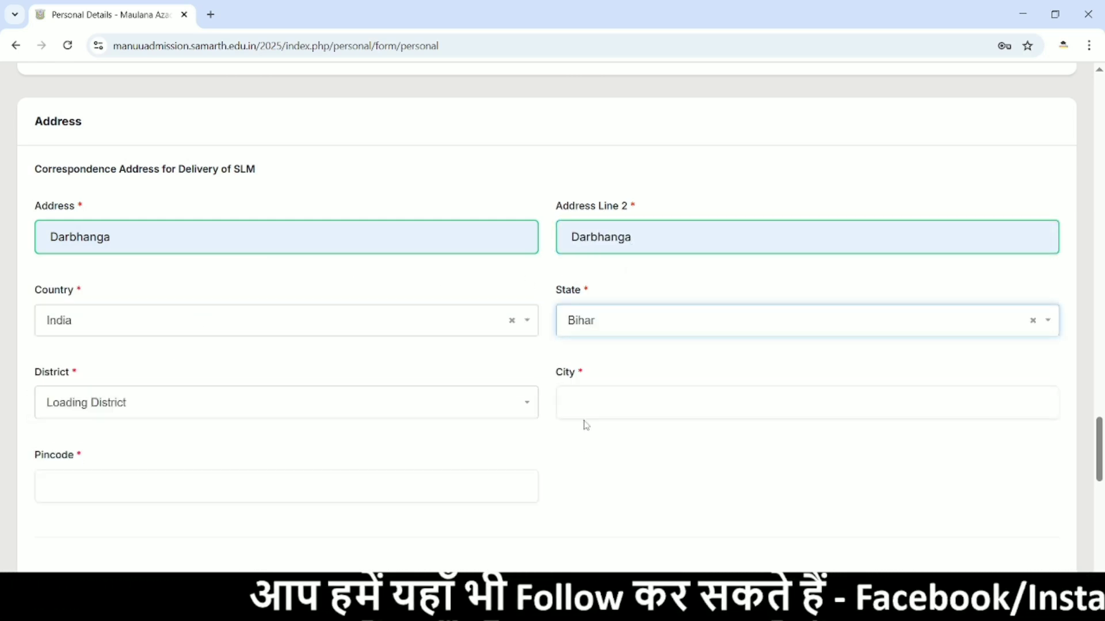
Step: Choose the applicant's district and fill in the city for the correspondence address
scroll(476, 253, "down", 4)
left_click(289, 189)
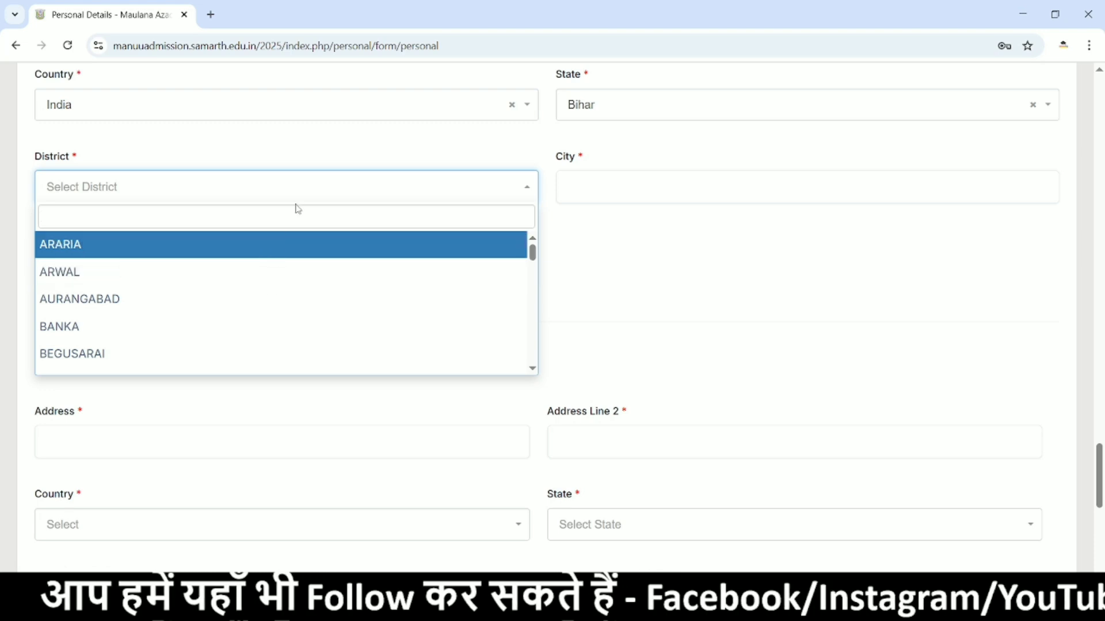
type("da")
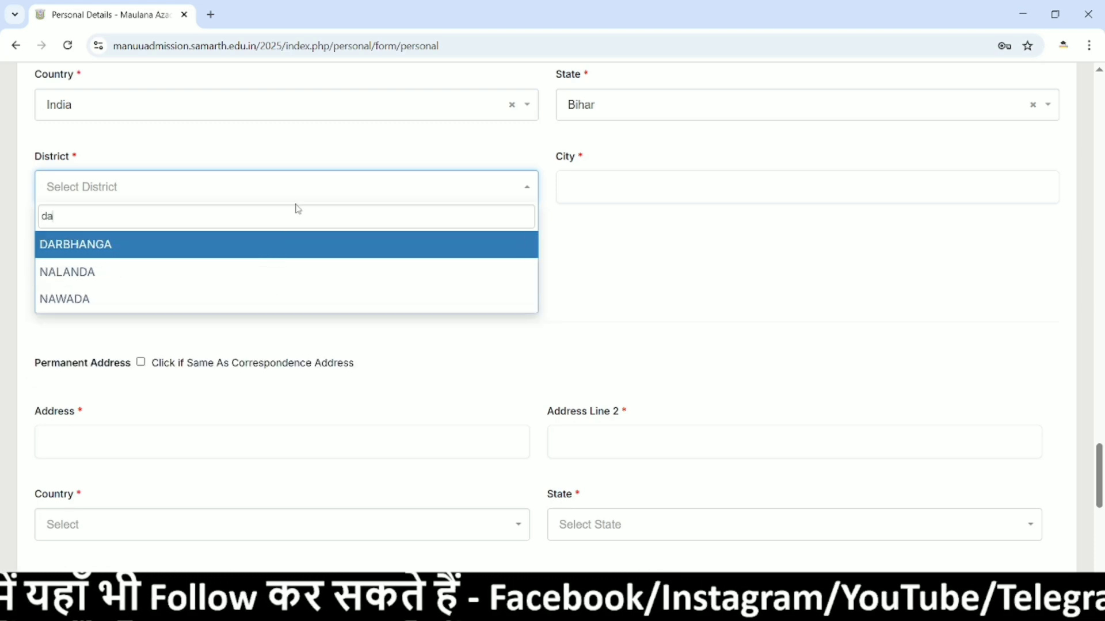
left_click(262, 241)
left_click(592, 193)
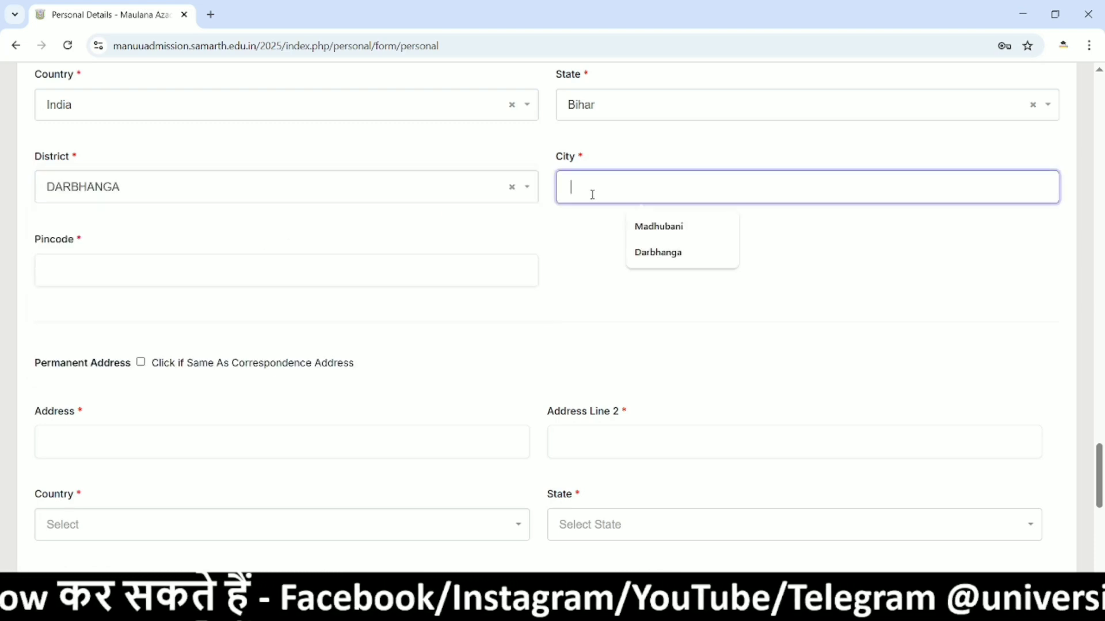
left_click(676, 254)
Step: Fill in the correspondence pincode and mark the permanent address as the same as the correspondence address
scroll(348, 210, "down", 2)
left_click(217, 132)
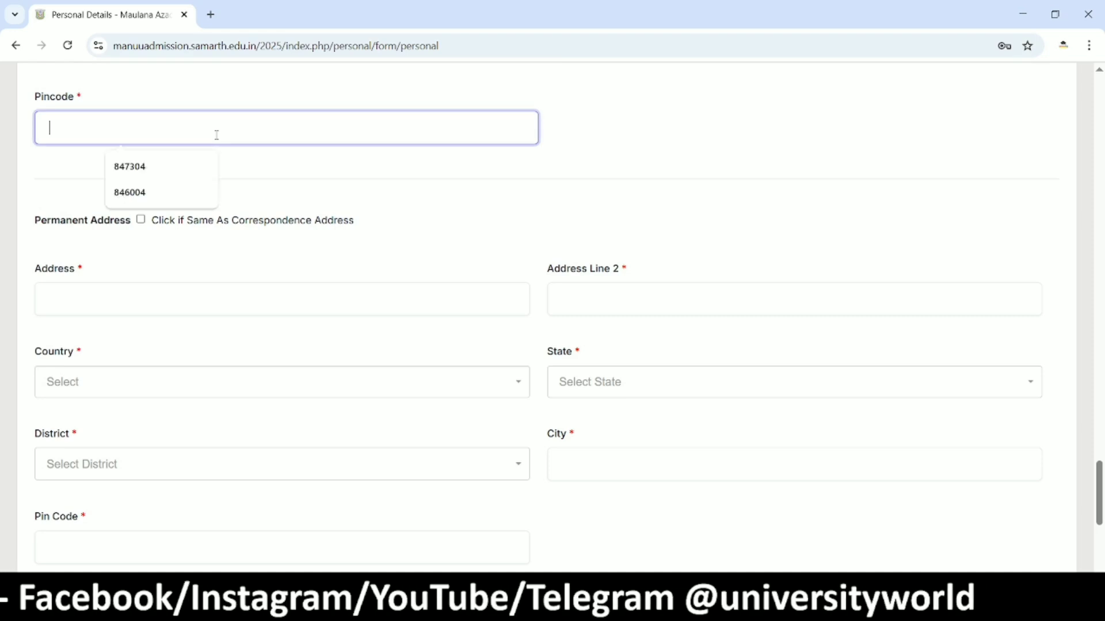
left_click(179, 192)
scroll(173, 166, "down", 1)
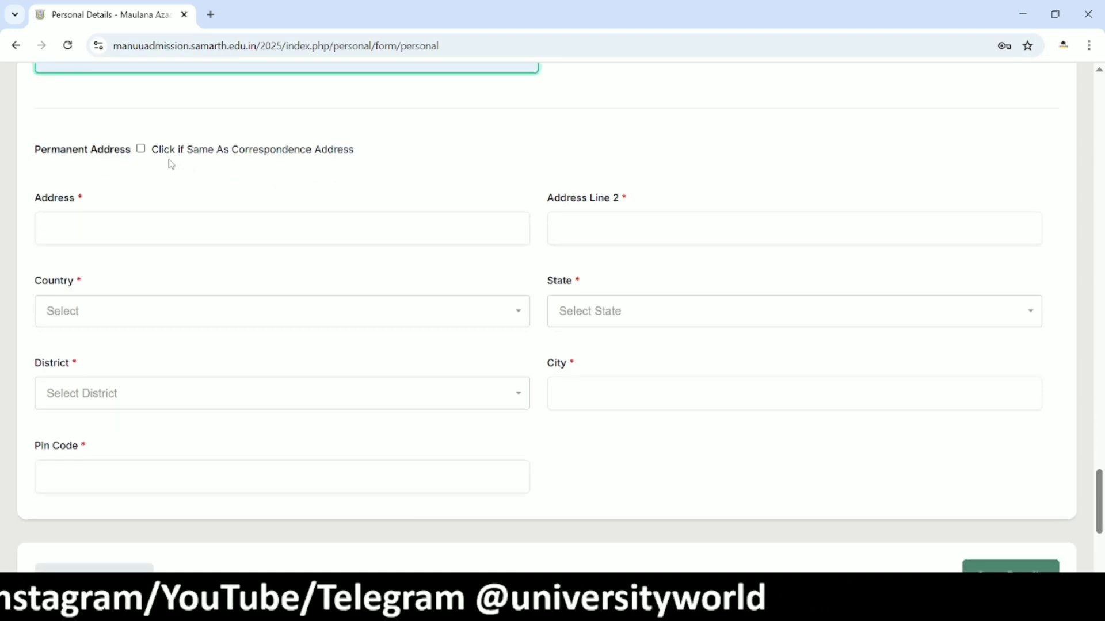
left_click(141, 149)
Step: Save the personal details, confirm the save, and proceed from the preview to the DEB ID form
scroll(954, 327, "down", 5)
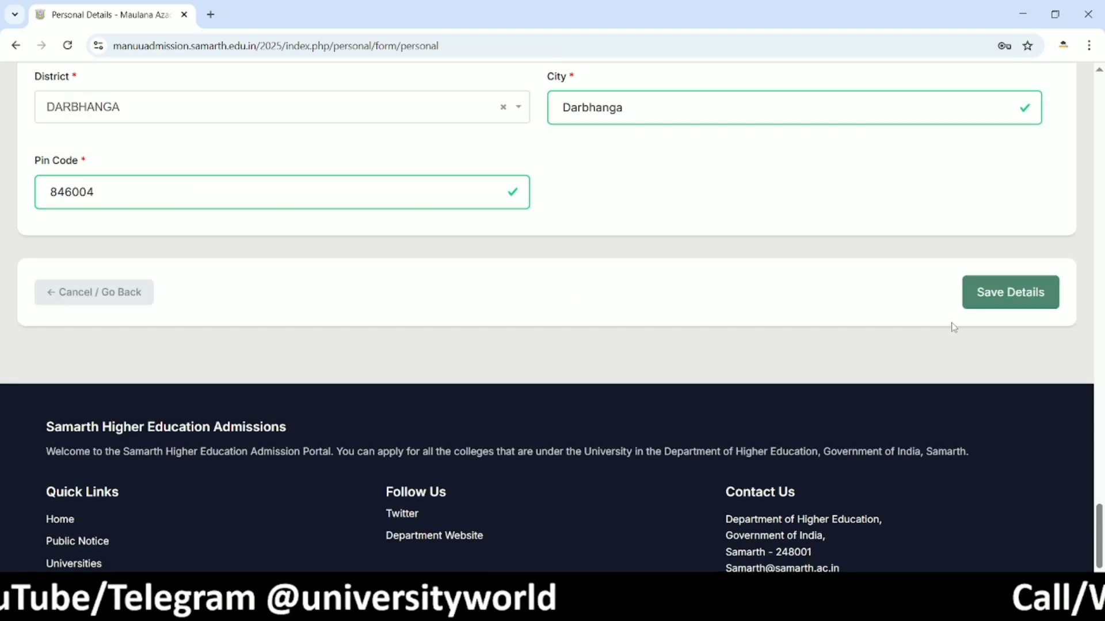
left_click(1012, 288)
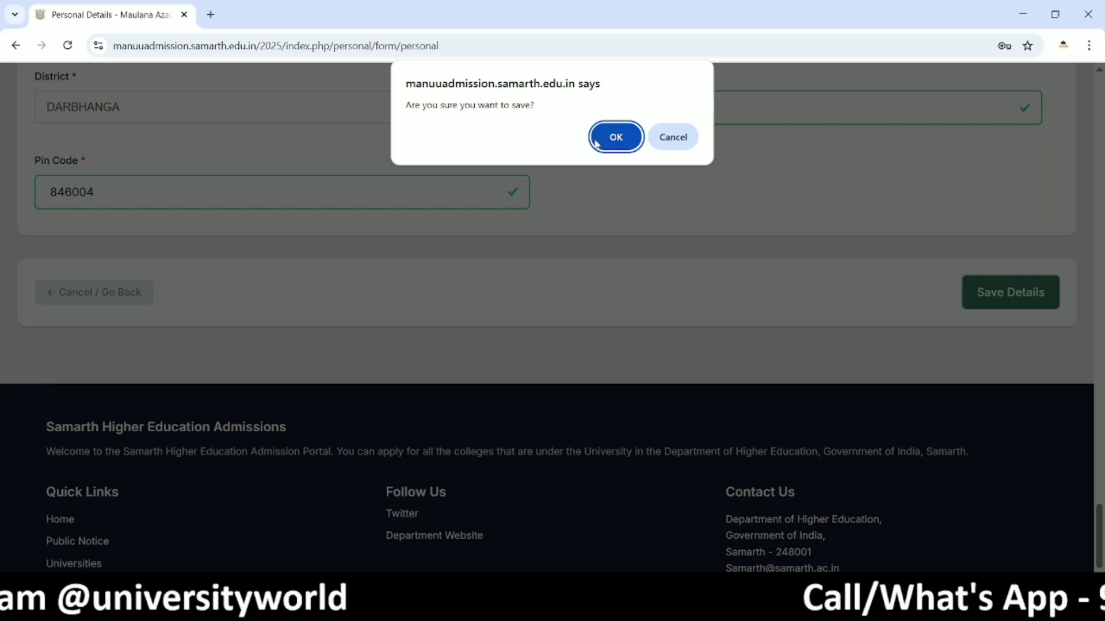
left_click(596, 143)
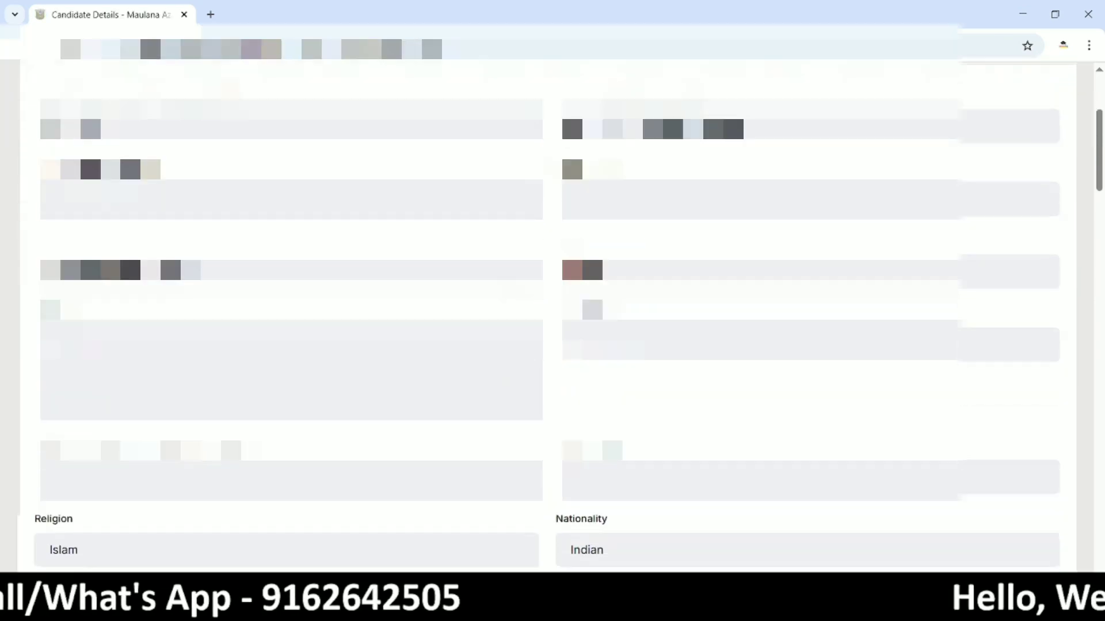
scroll(627, 401, "down", 20)
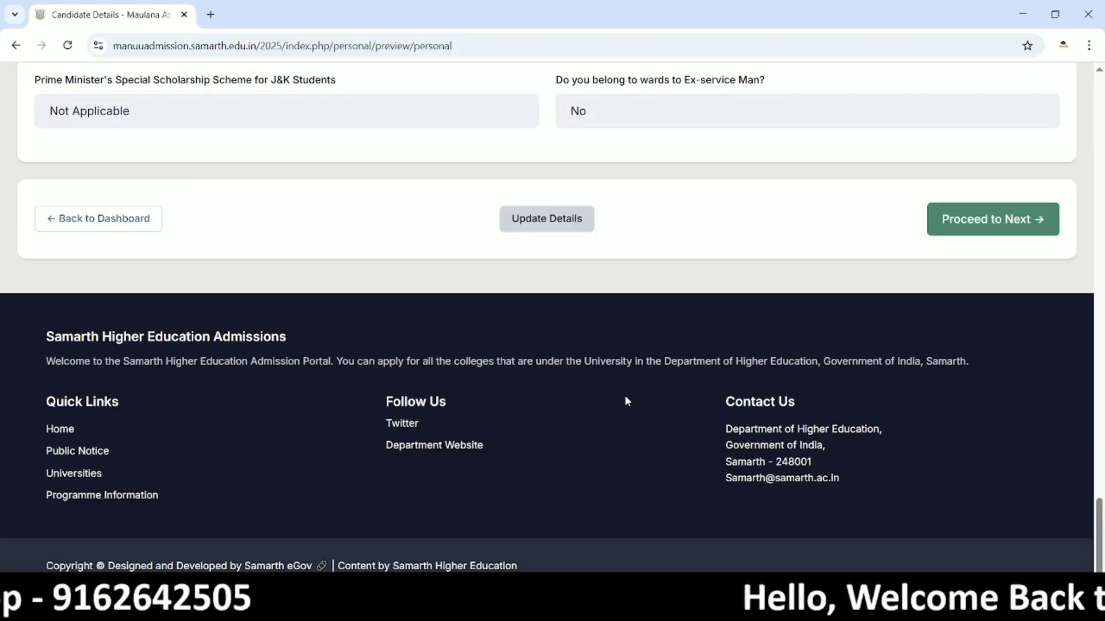
left_click(991, 221)
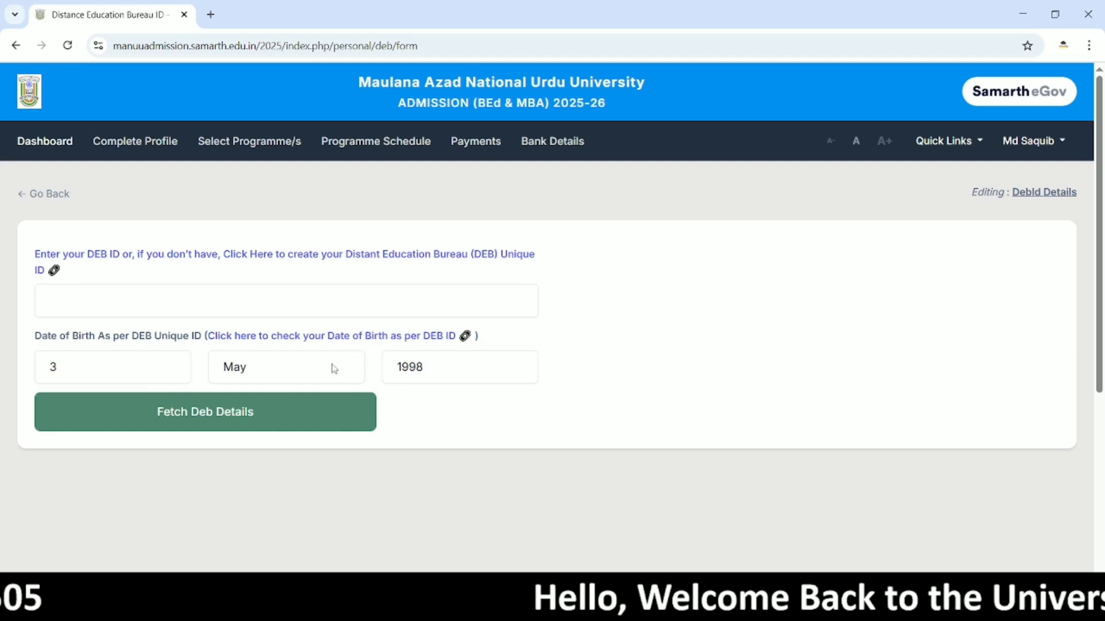
Step: Enter the applicant's DEB Unique ID, fetch the DEB details, and continue to the Other Details form
left_click(173, 302)
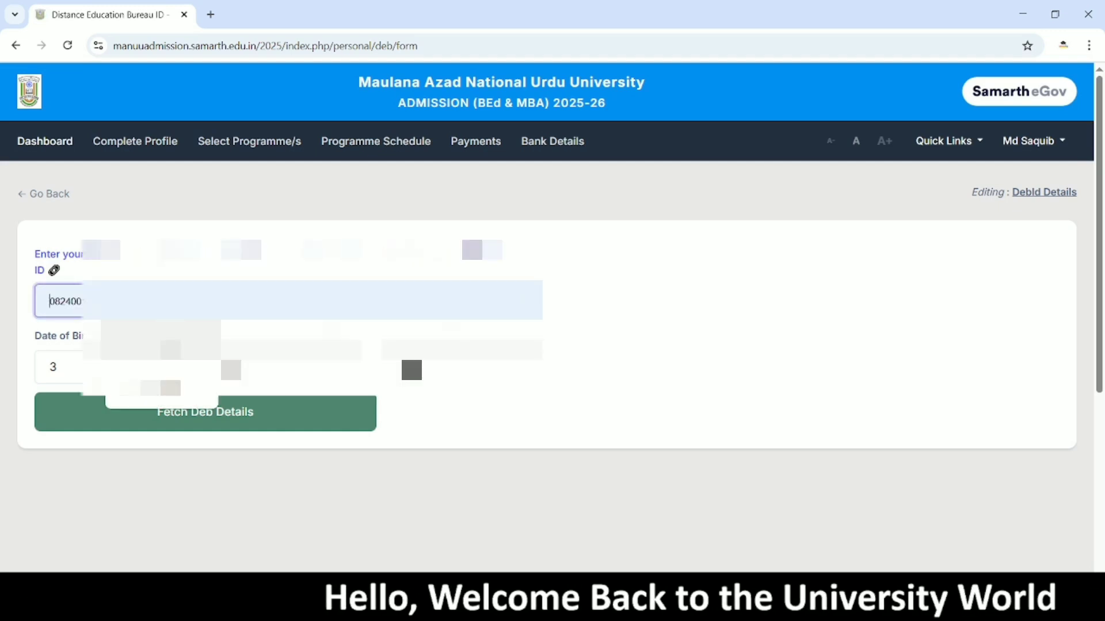
left_click(171, 348)
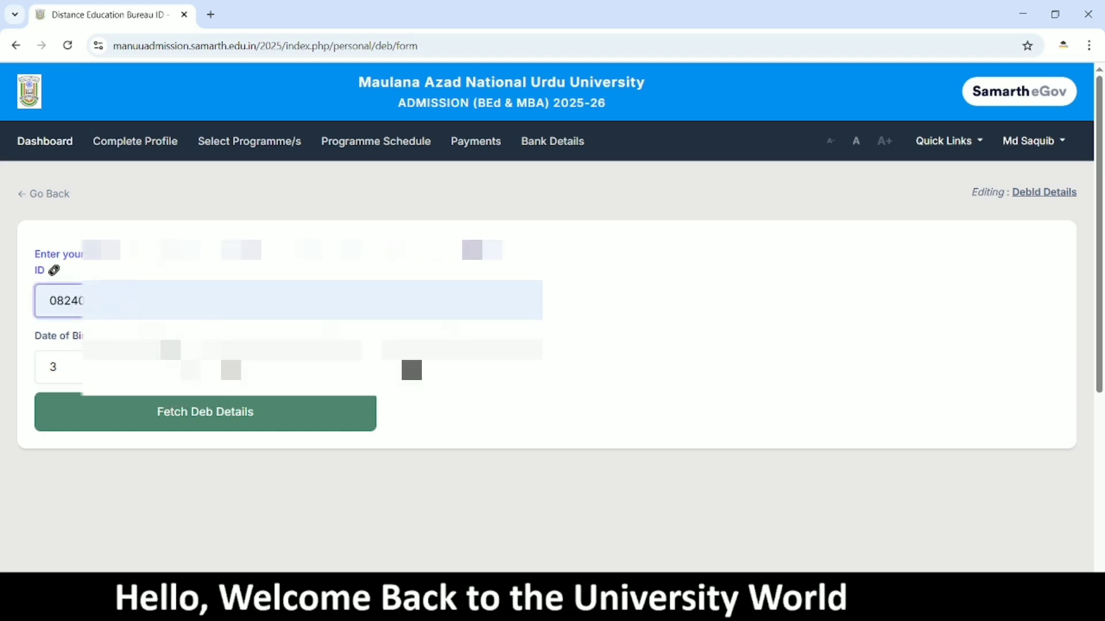
left_click(220, 412)
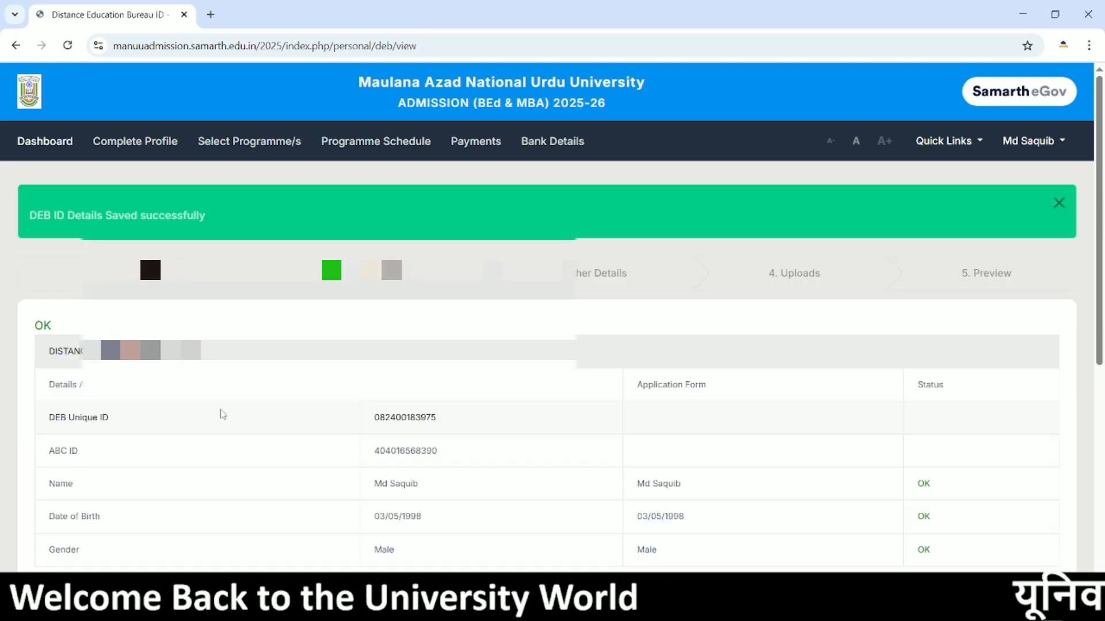
scroll(222, 415, "down", 4)
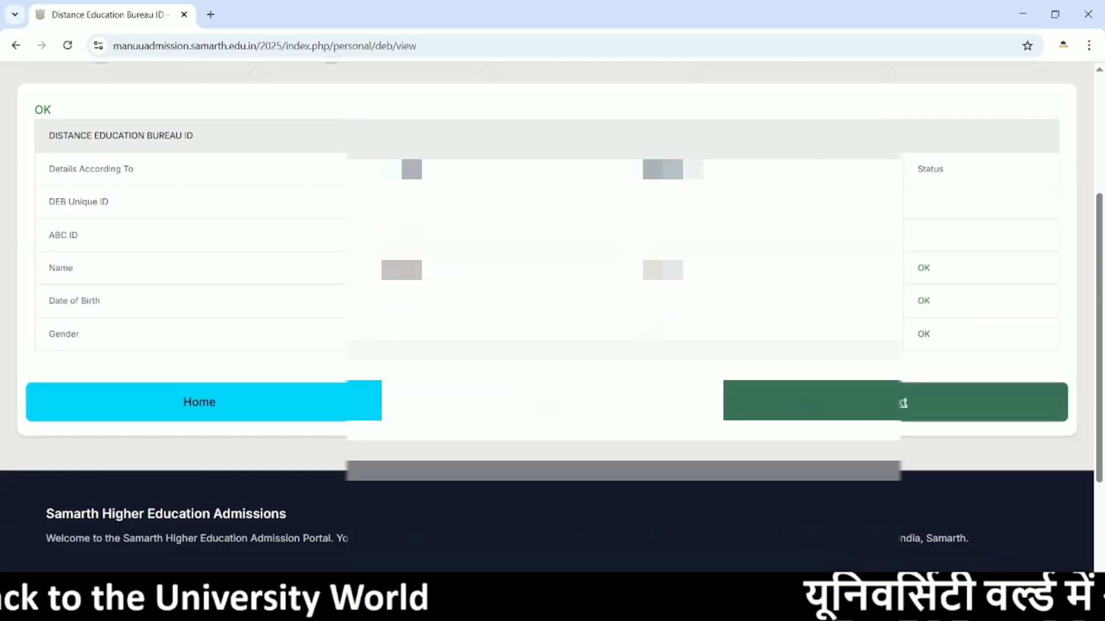
left_click(902, 403)
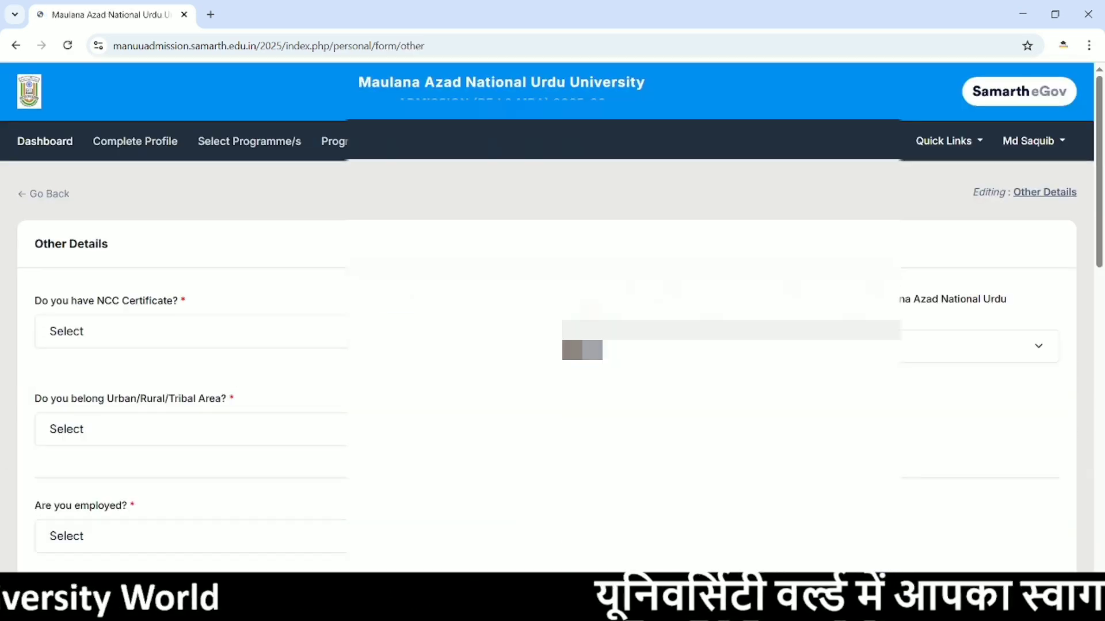
Step: Answer No for having an NCC Certificate and No for being the ward of a University Employee
left_click(221, 339)
left_click(158, 394)
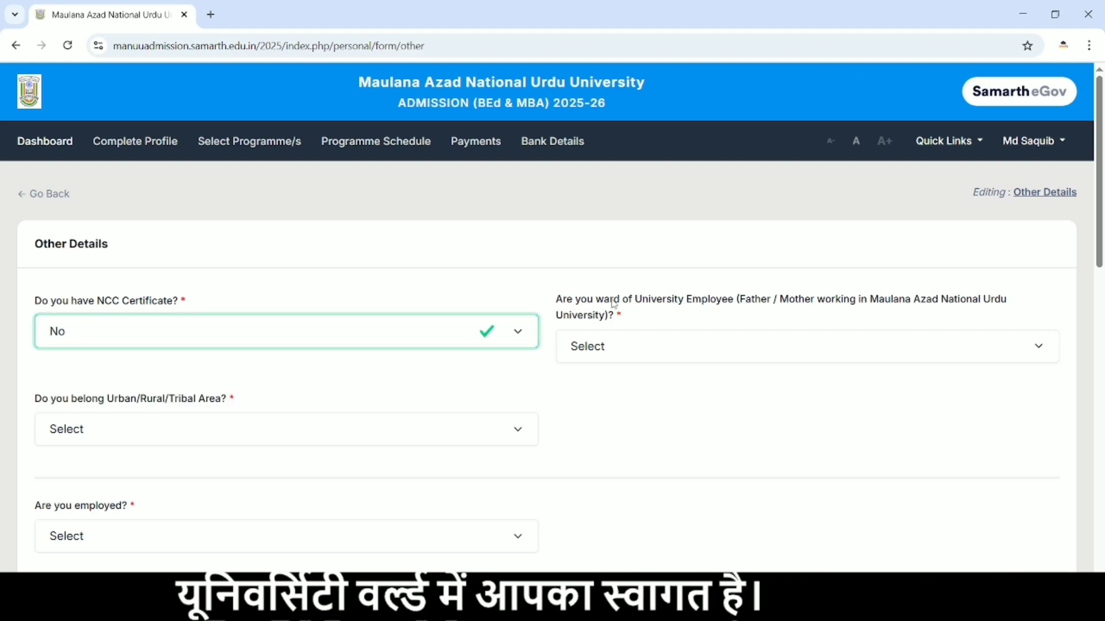
left_click_drag(613, 304, 645, 304)
left_click(662, 347)
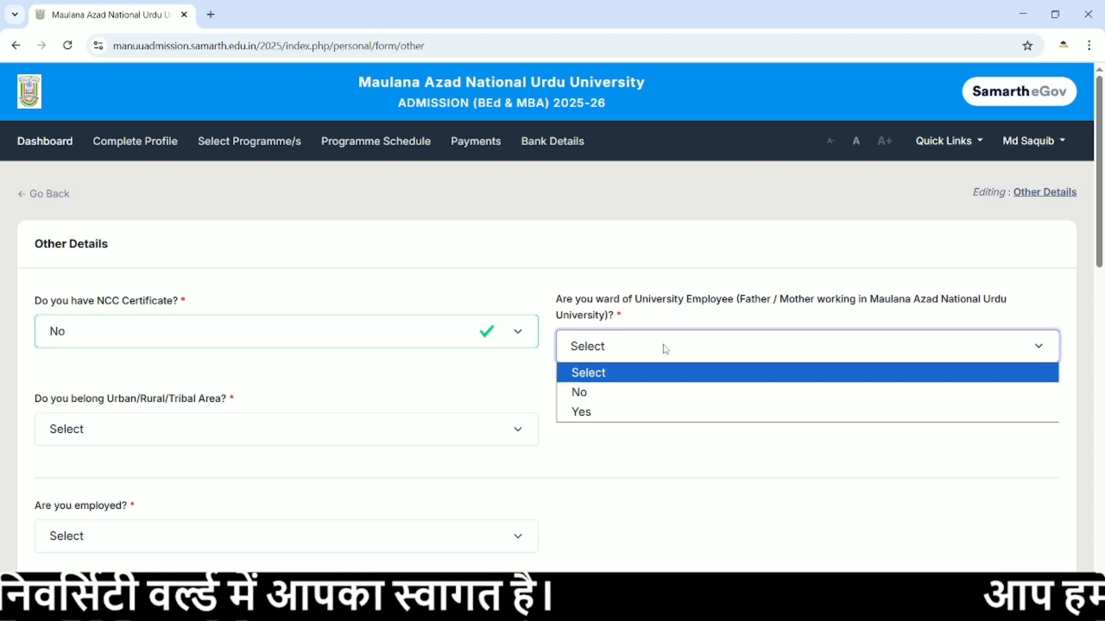
left_click(637, 393)
Step: Set the Urban/Rural/Tribal Area answer to Urban and answer No for being employed
scroll(638, 394, "down", 3)
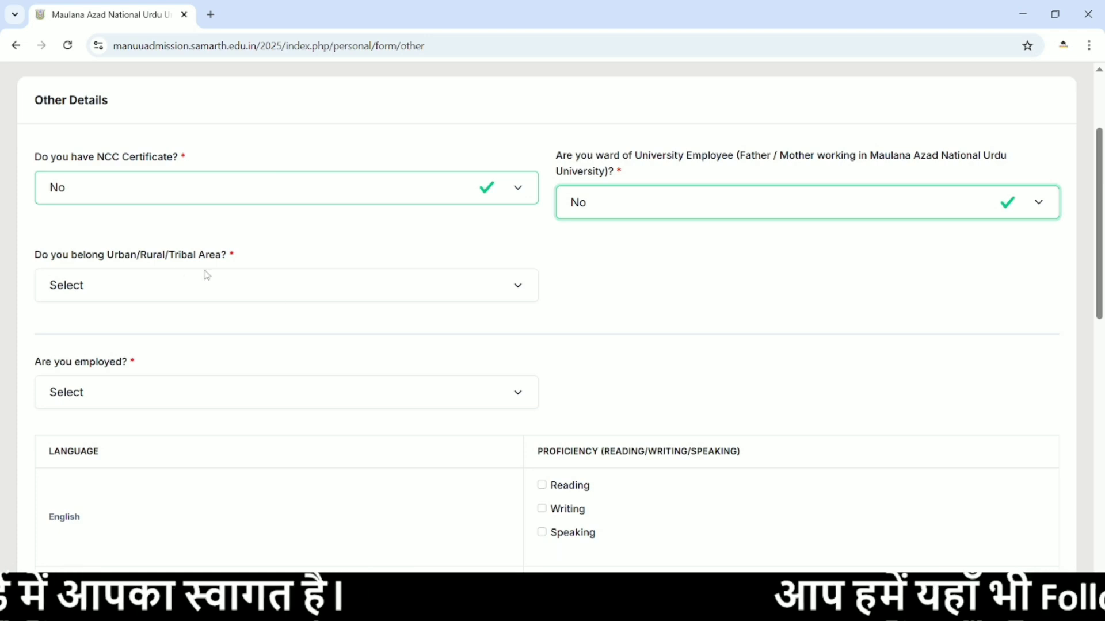
scroll(164, 280, "down", 1)
left_click(174, 218)
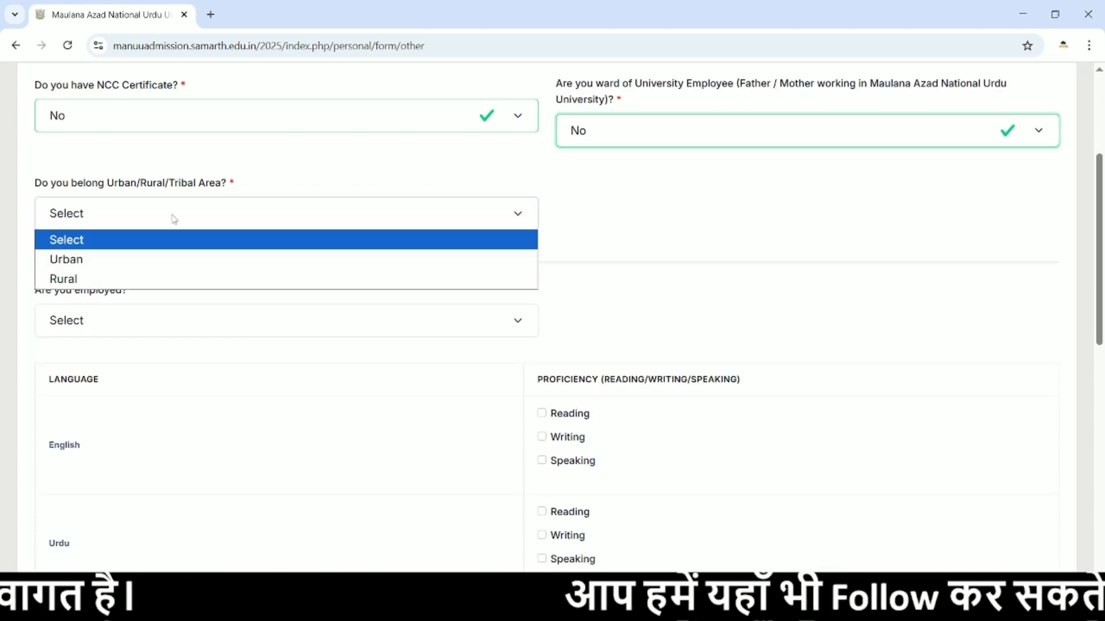
left_click(153, 259)
scroll(213, 254, "down", 2)
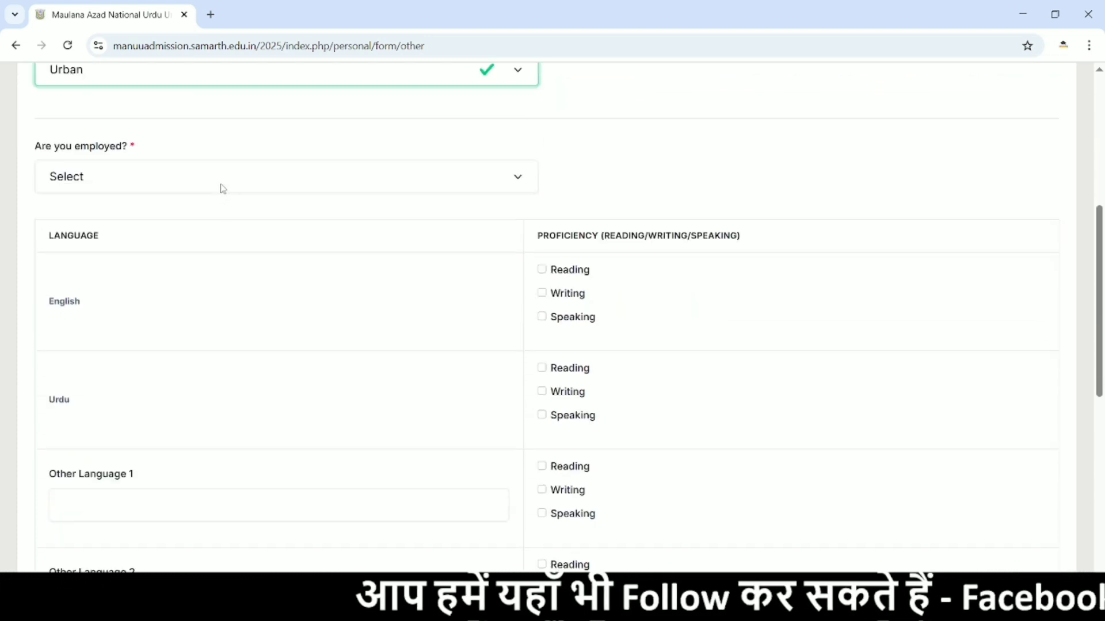
left_click(223, 189)
left_click(209, 220)
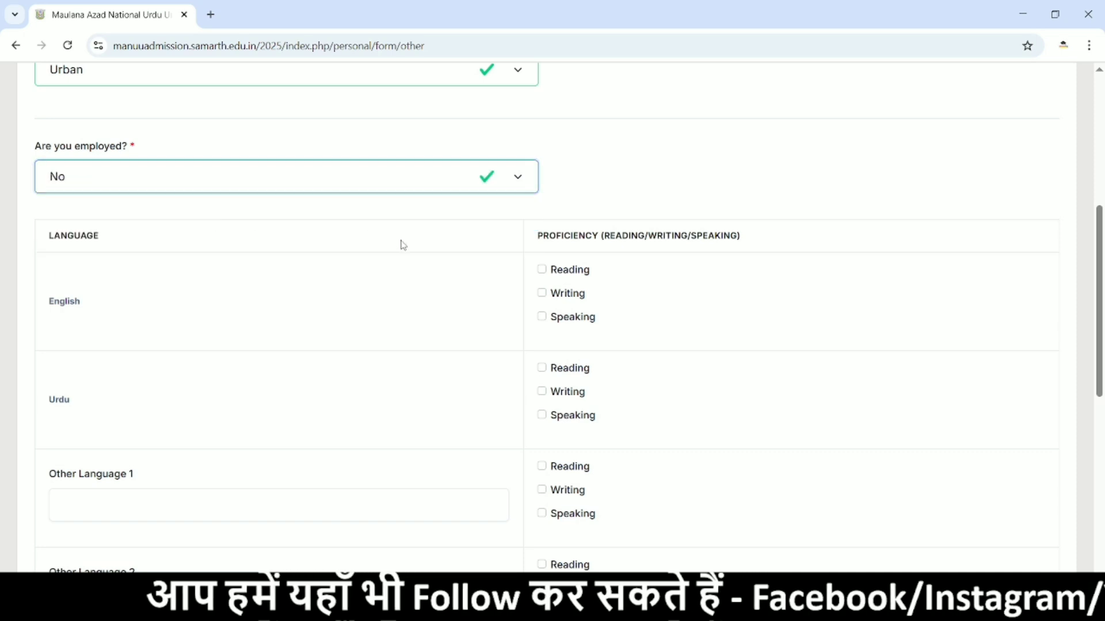
Step: Mark Reading, Writing and Speaking proficiency for both English and Urdu
scroll(403, 245, "down", 1)
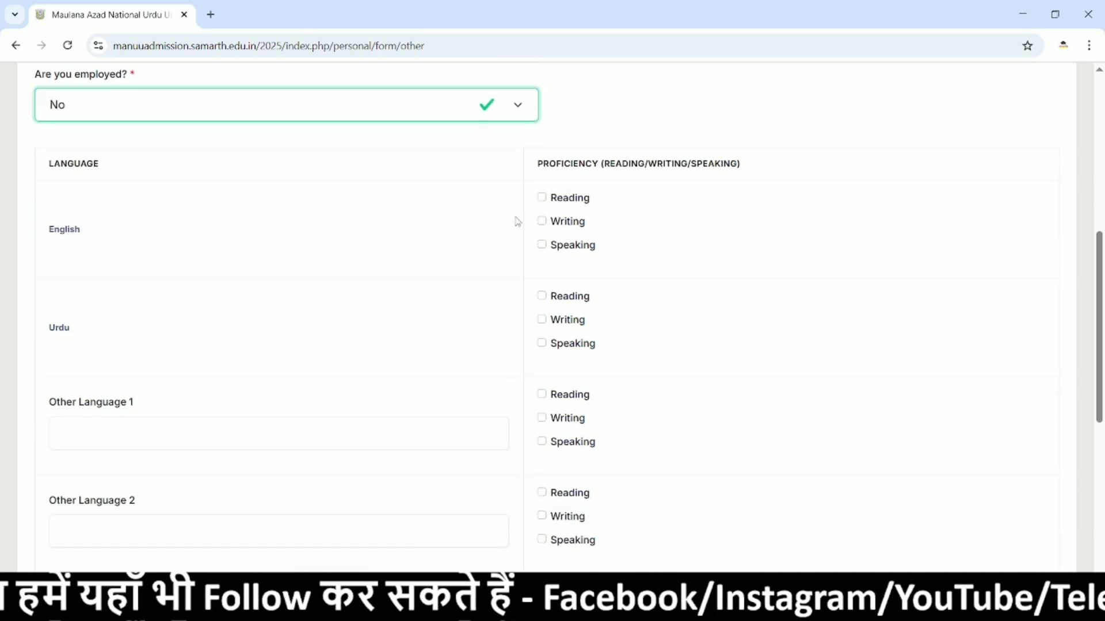
left_click(541, 197)
left_click(541, 245)
scroll(543, 244, "down", 2)
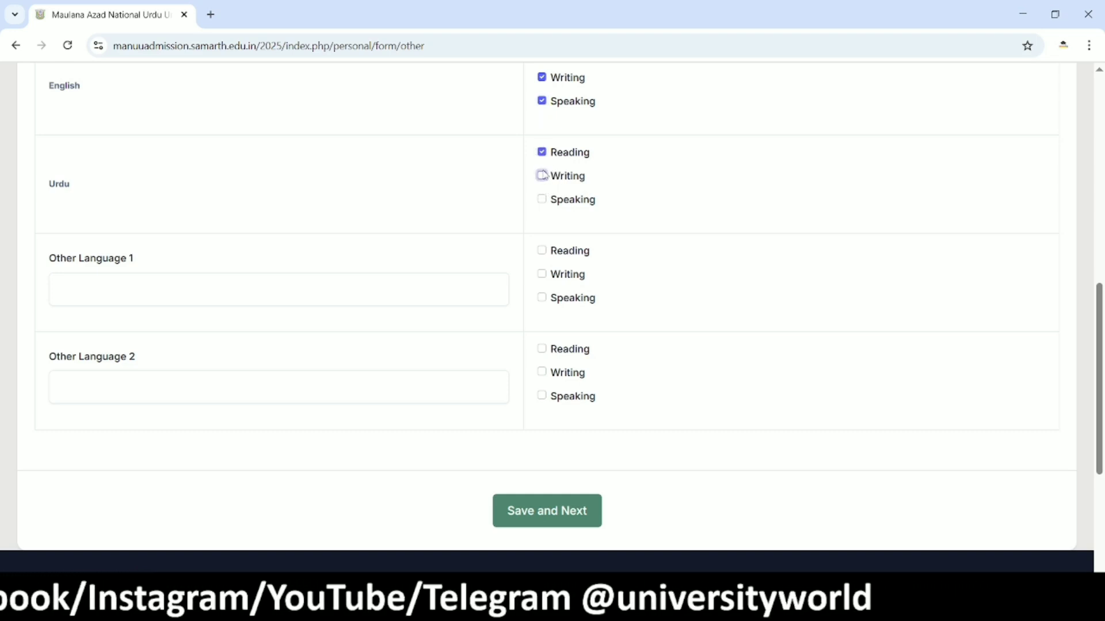
left_click(542, 200)
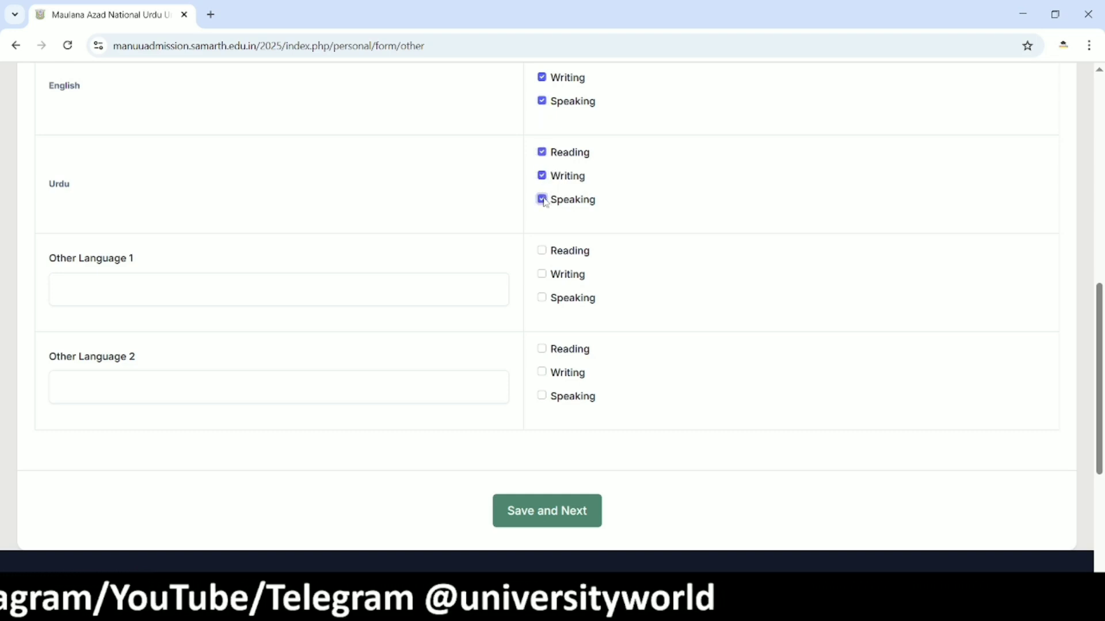
Step: Enter Hindi as Other Language 1 and mark its Reading, Writing and Speaking proficiency
left_click(266, 281)
left_click(130, 360)
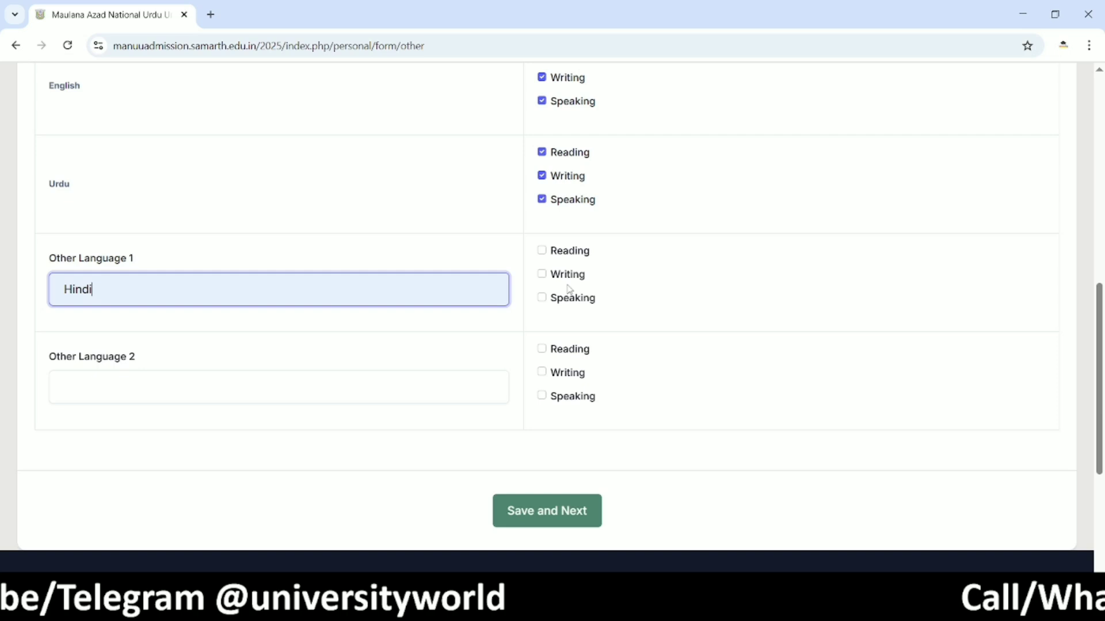
left_click(546, 252)
left_click(542, 251)
left_click(542, 275)
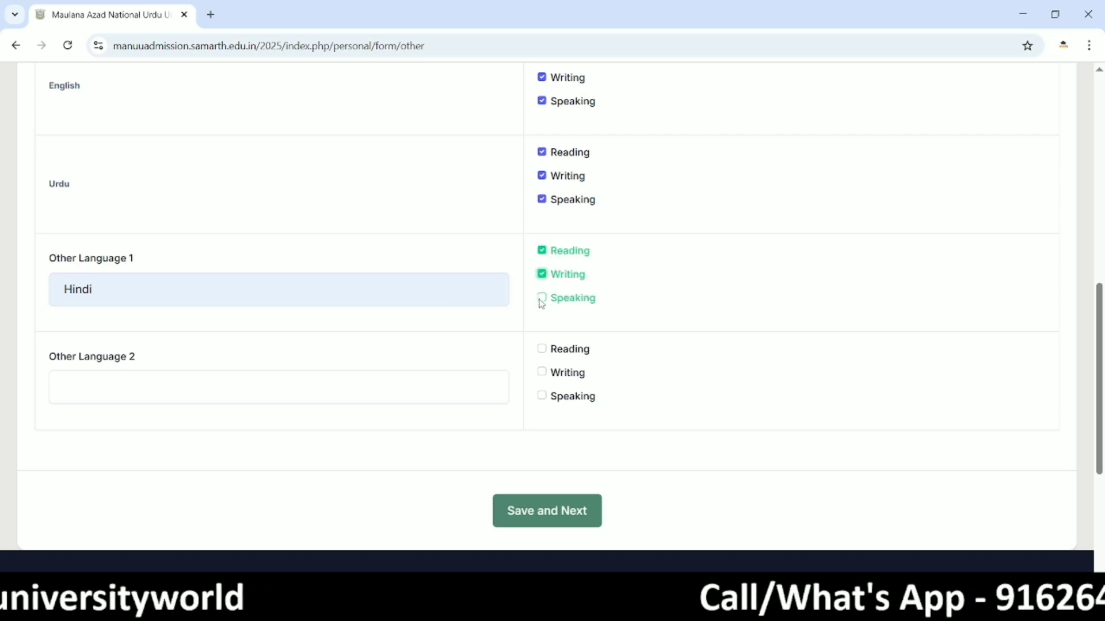
left_click(542, 299)
Step: Check the language proficiency entries and save the Other Details form to reach its preview
scroll(557, 298, "up", 2)
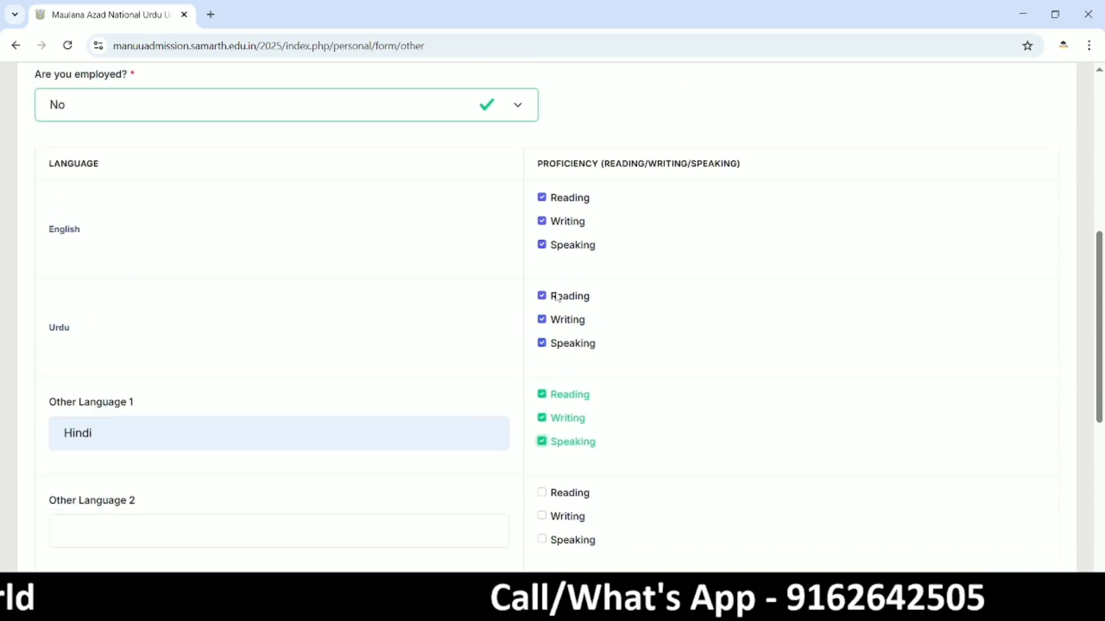
scroll(557, 297, "down", 3)
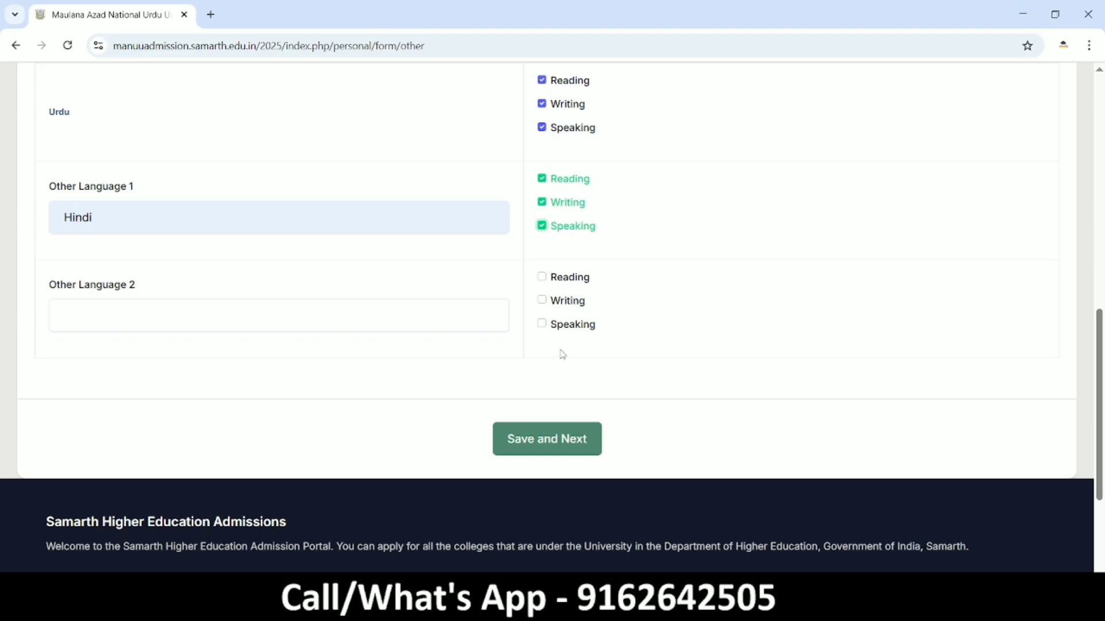
left_click(564, 441)
scroll(556, 430, "down", 2)
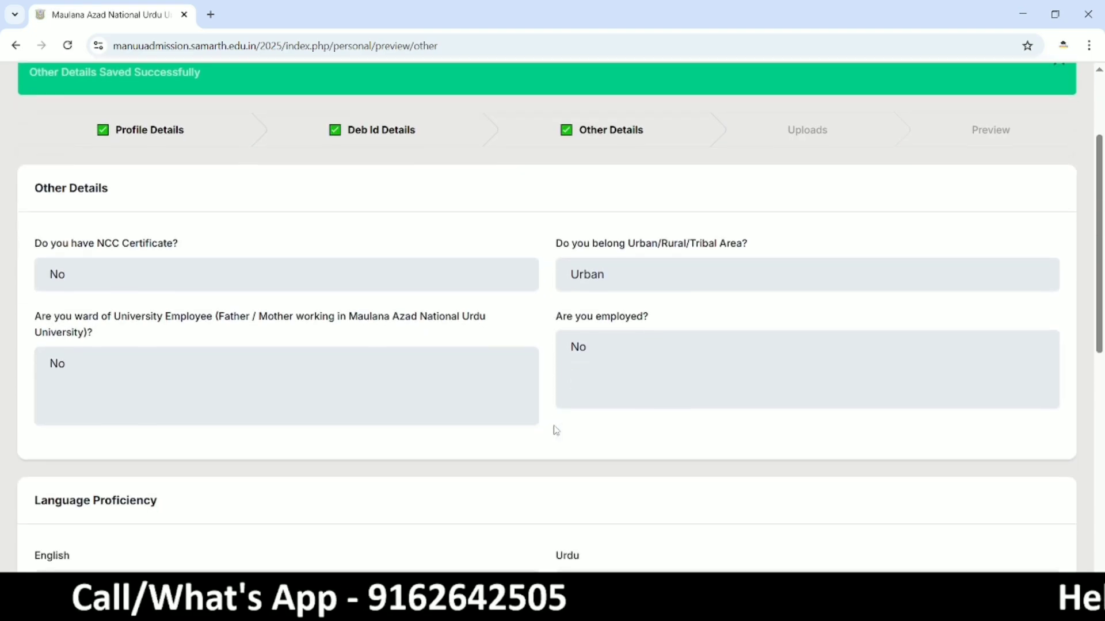
Step: Proceed from the Other Details preview to Uploads and check the accepted format and size for the photo
scroll(556, 430, "down", 7)
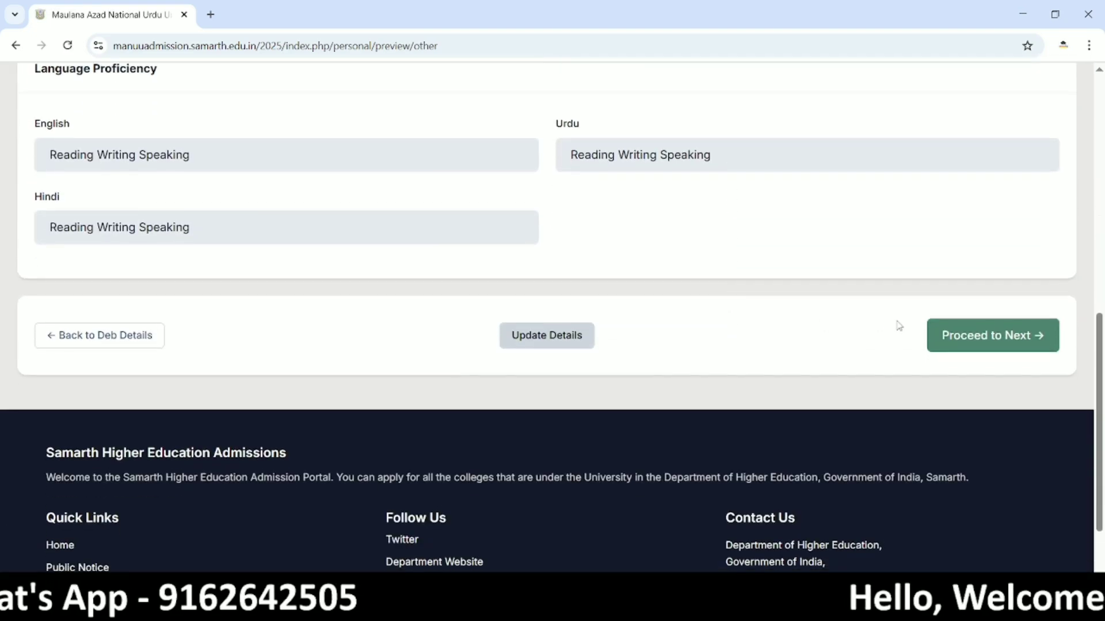
left_click(958, 344)
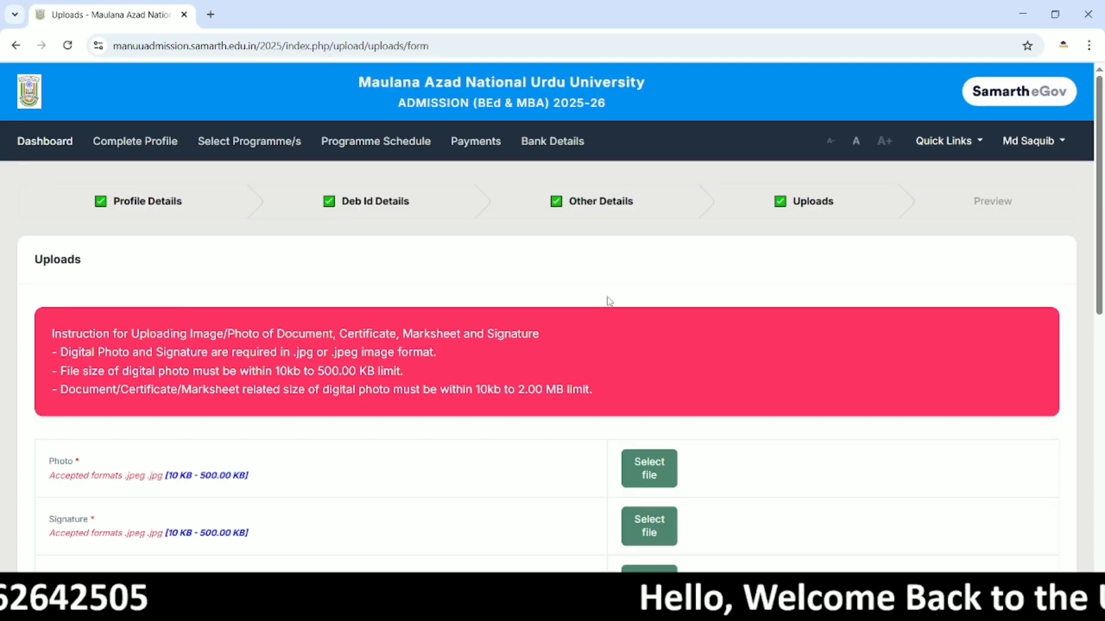
scroll(609, 301, "down", 2)
scroll(257, 320, "down", 3)
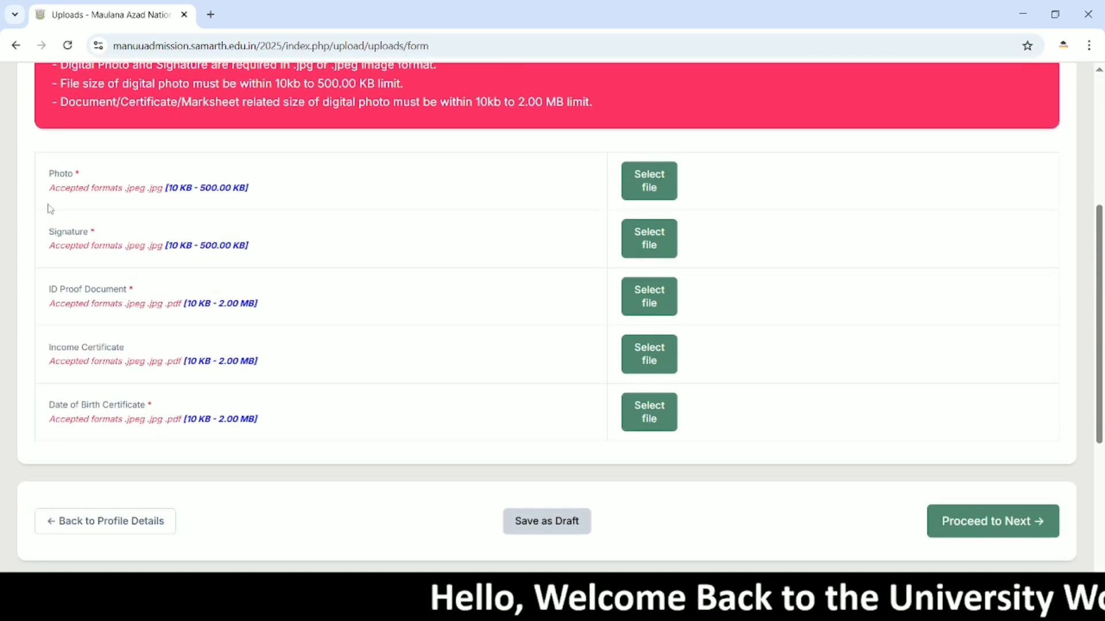
left_click_drag(50, 189, 214, 193)
left_click(513, 183)
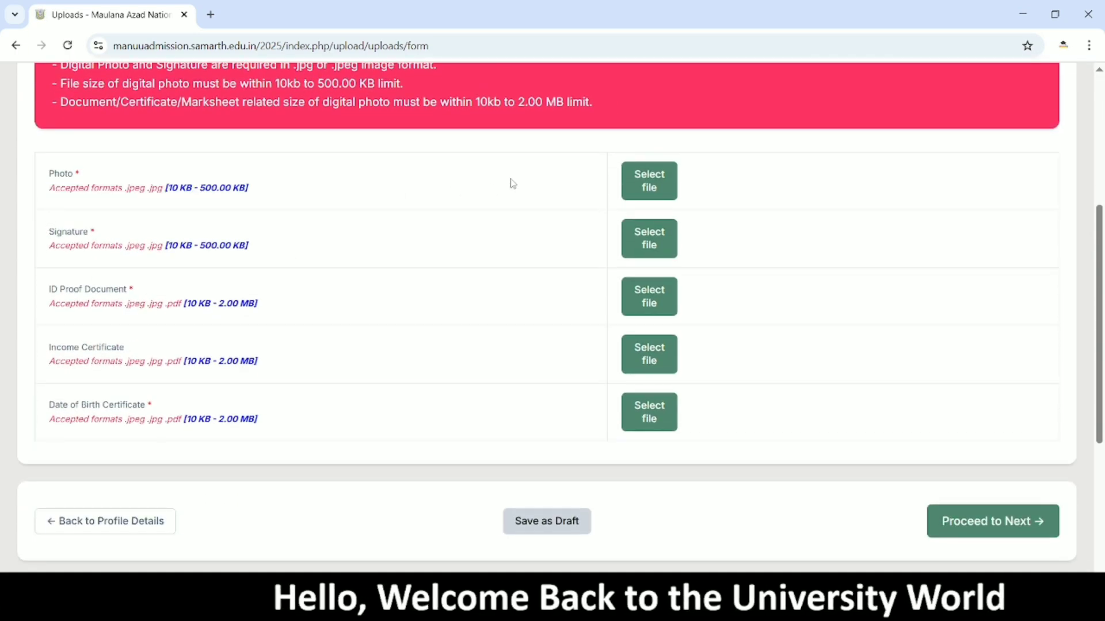
Step: Upload IMG_20221013_121740.jpg from the Desktop folder as the applicant's Photo
left_click(631, 186)
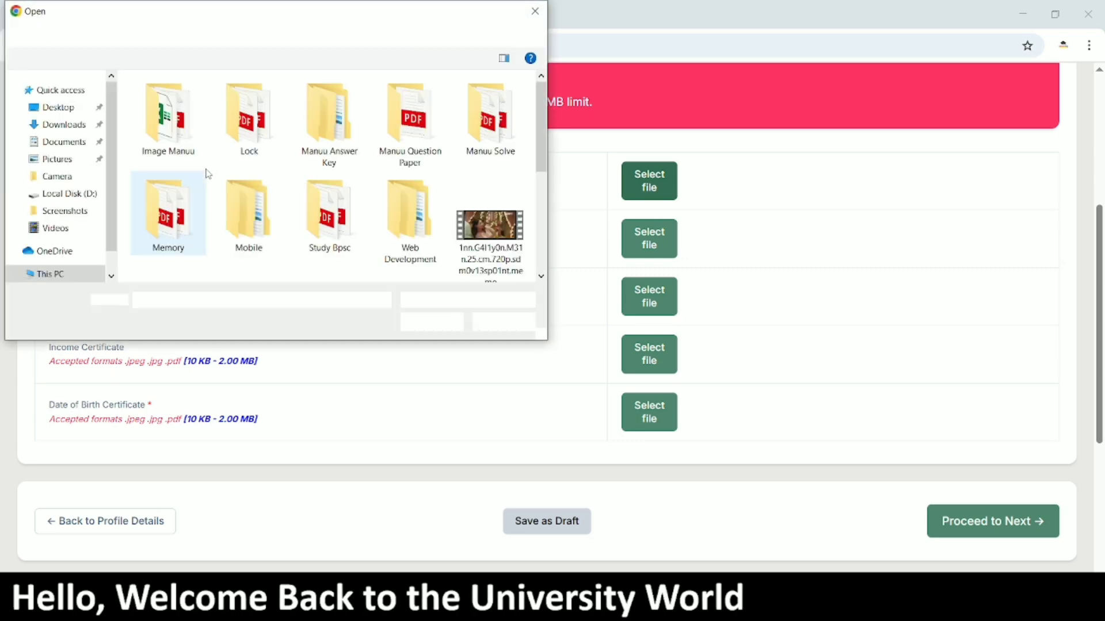
left_click(55, 107)
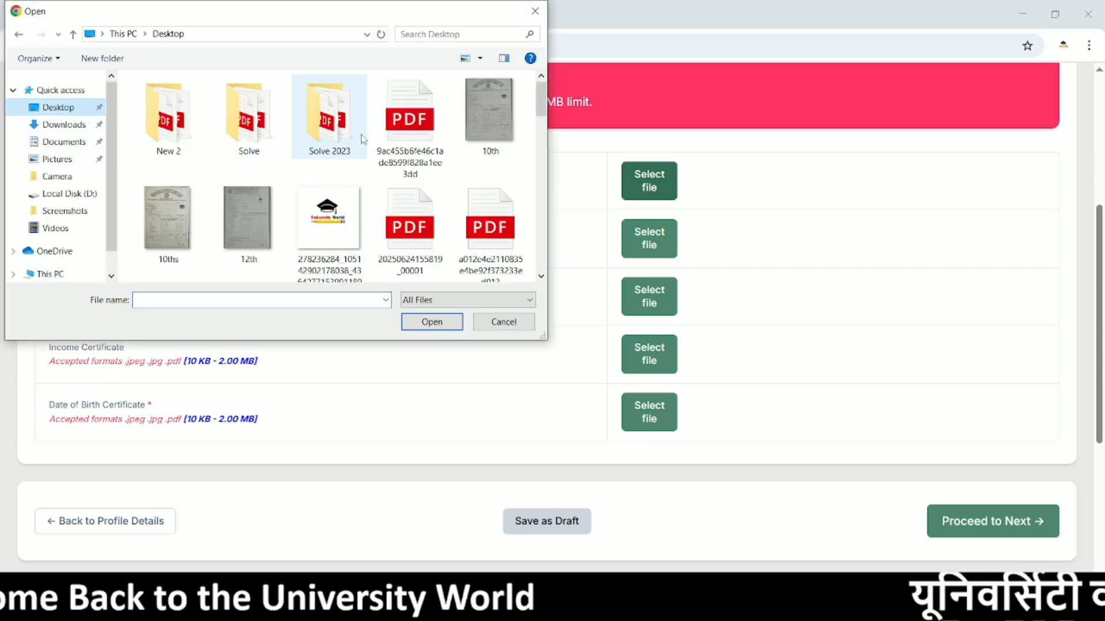
scroll(363, 139, "down", 8)
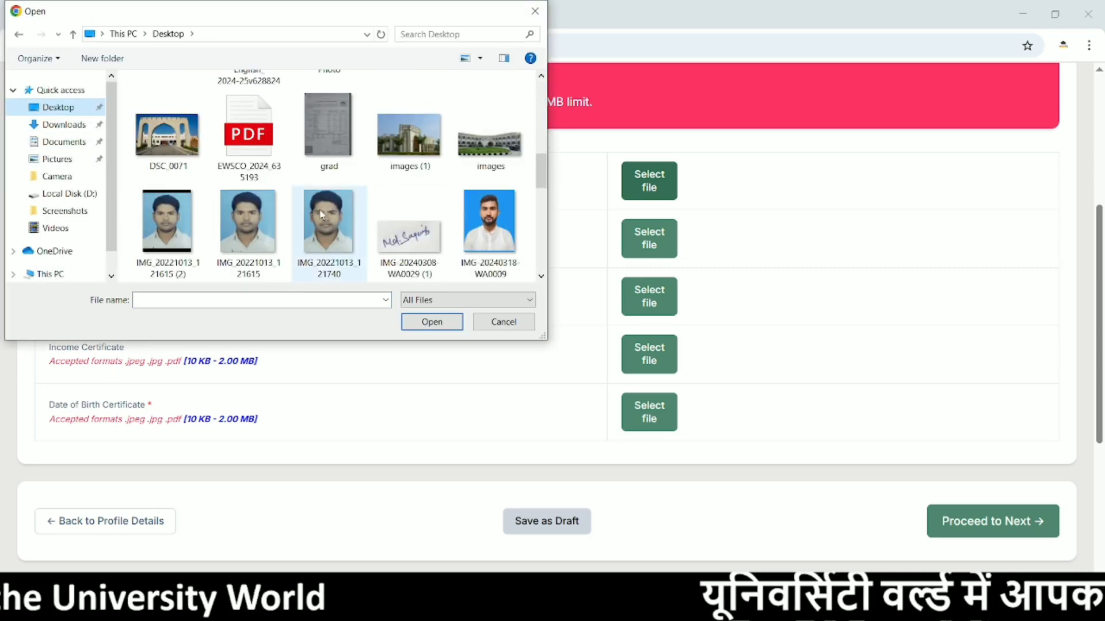
left_click(321, 215)
left_click(426, 321)
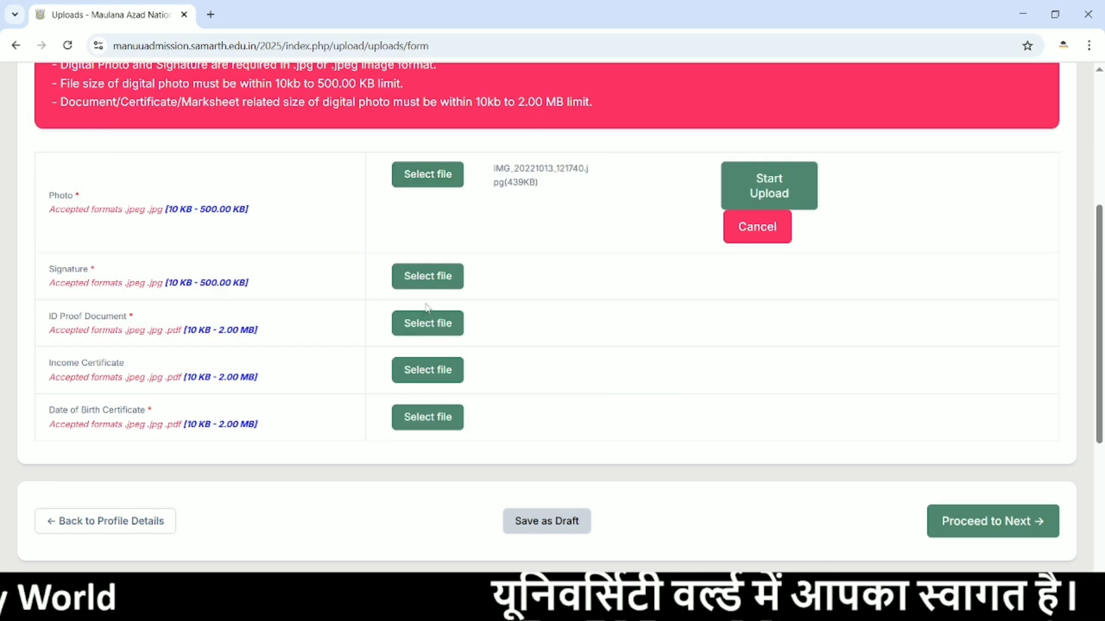
left_click(760, 192)
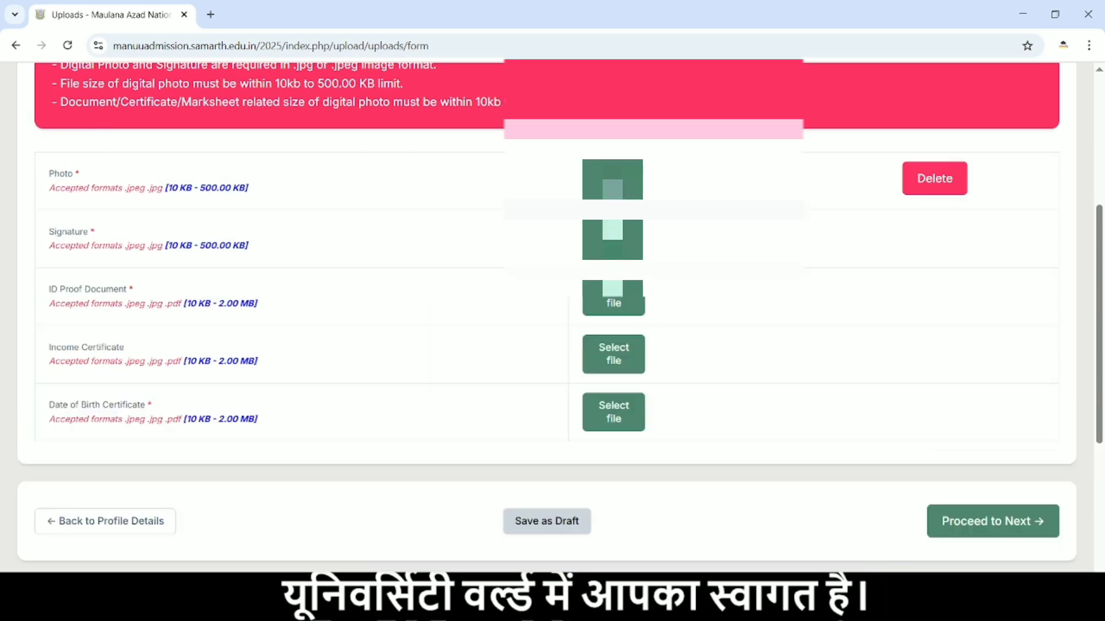
Step: Upload the signature image IMG-20240308-WA0029 (1).jpg from the Desktop folder as the Signature
scroll(483, 264, "down", 4)
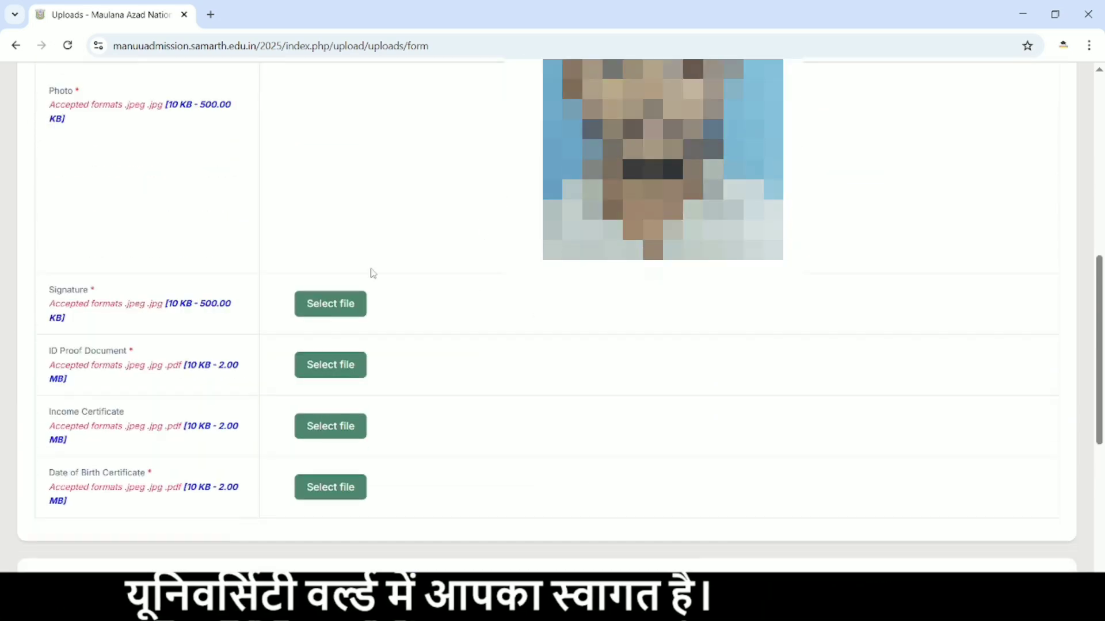
left_click(333, 312)
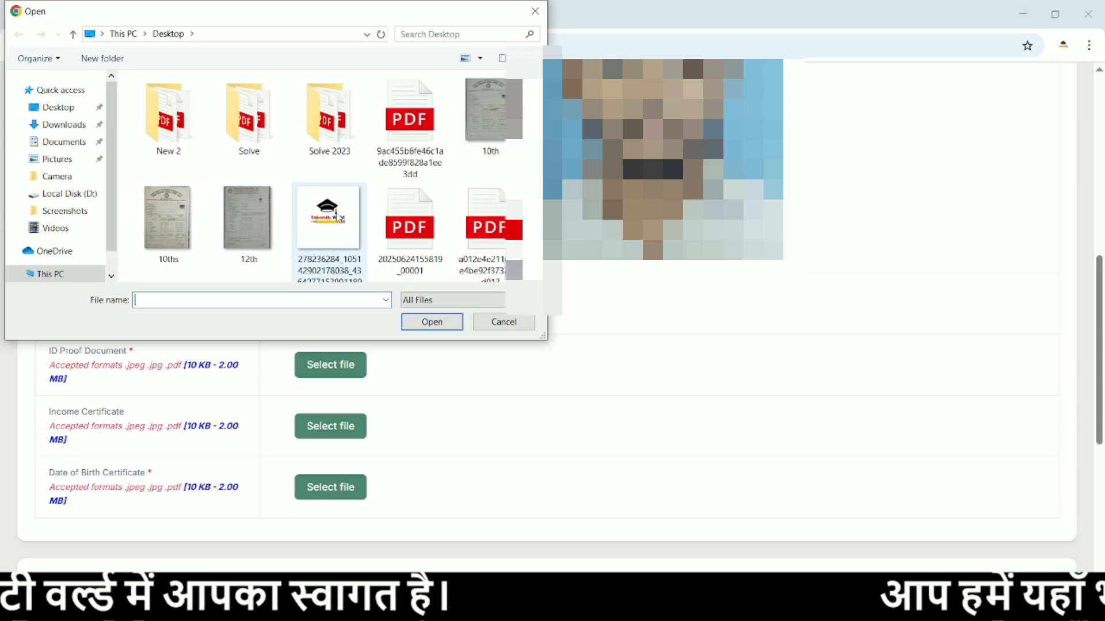
scroll(342, 218, "down", 6)
scroll(342, 219, "up", 2)
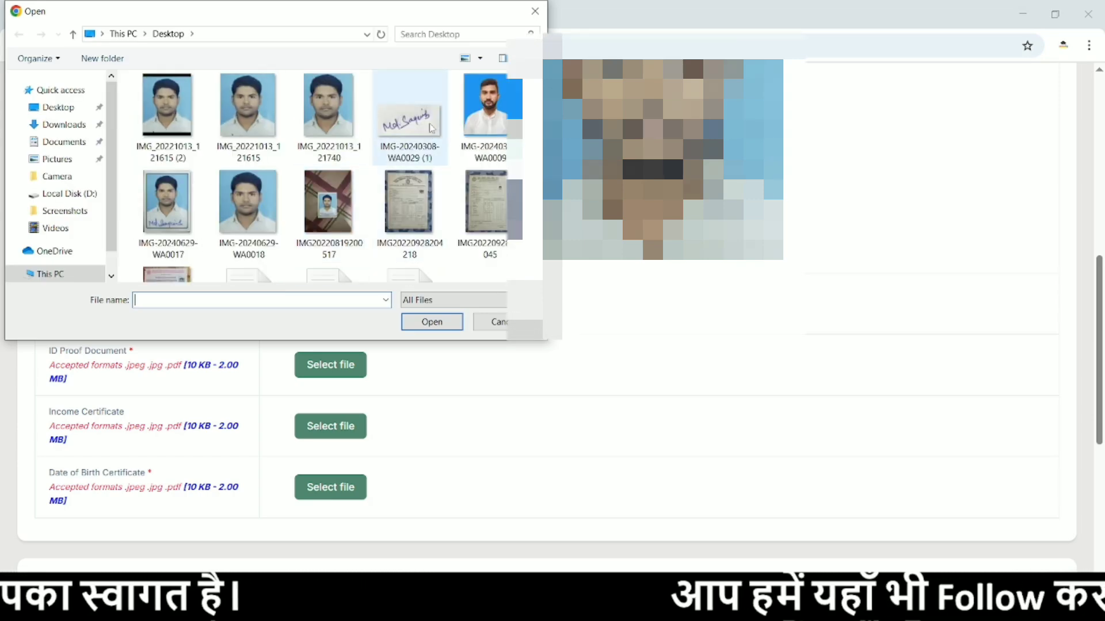
left_click(410, 117)
left_click(438, 321)
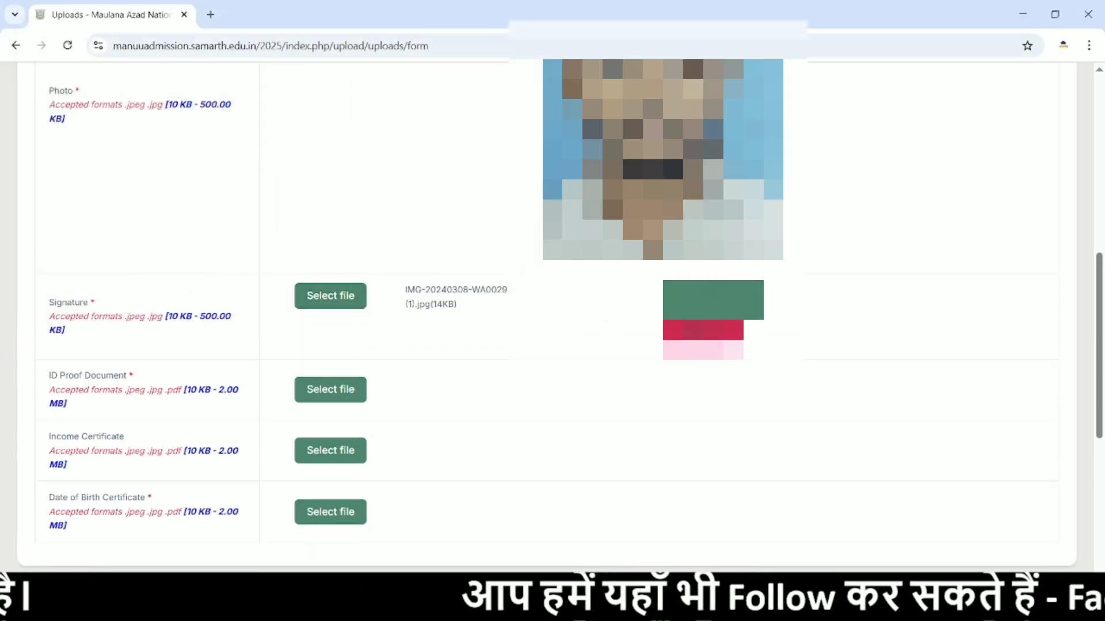
Step: Find 10th.jpg in the Desktop folder and upload it as the ID Proof Document
scroll(552, 288, "down", 4)
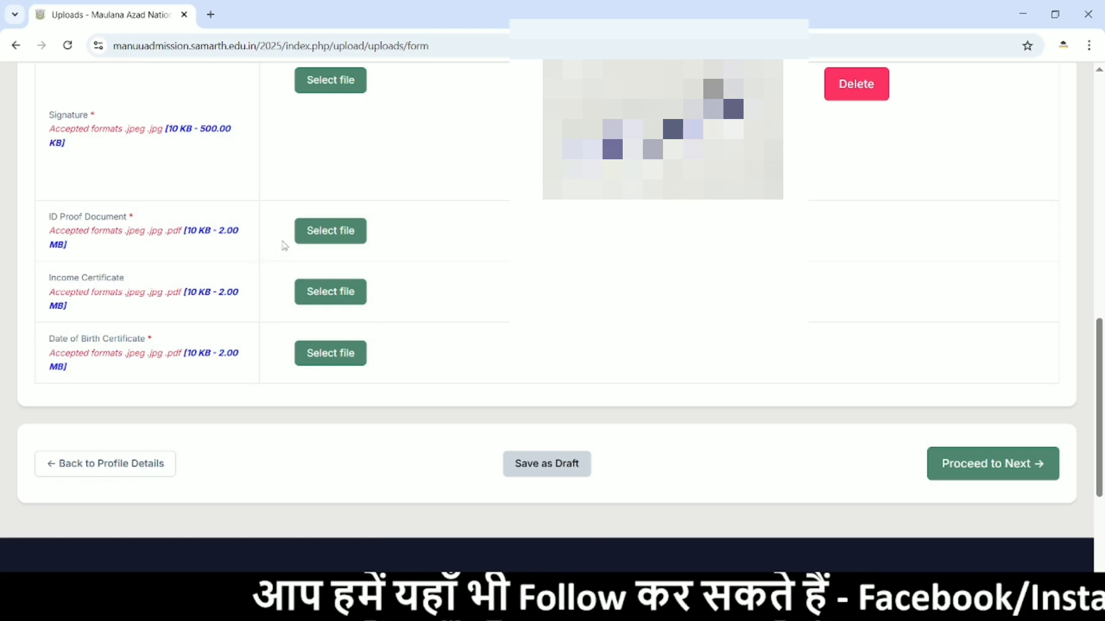
left_click(314, 233)
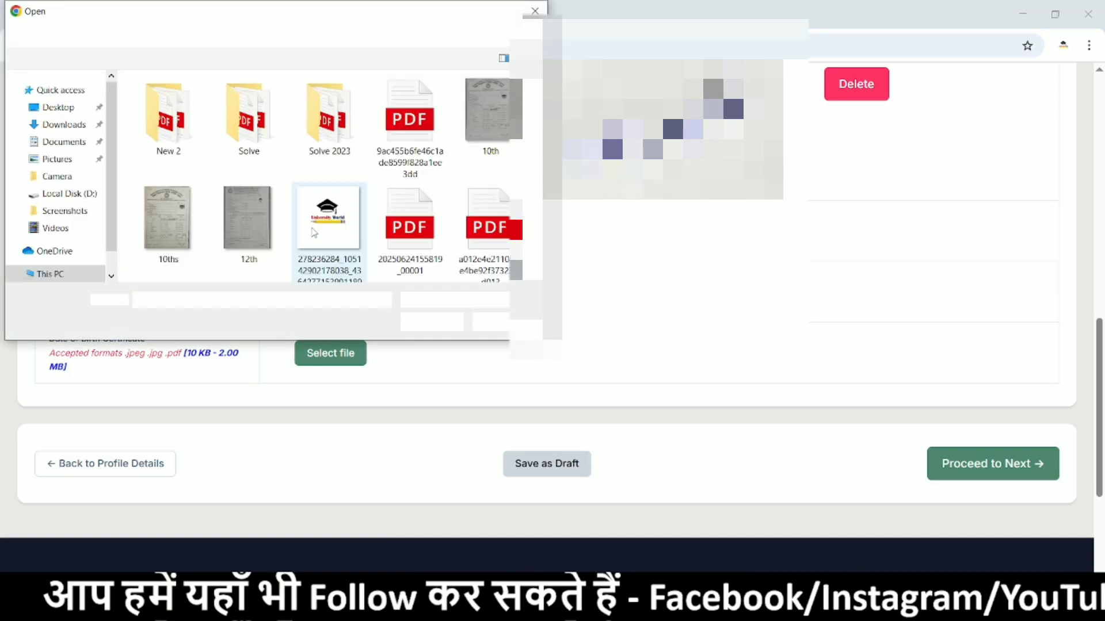
scroll(390, 193, "down", 5)
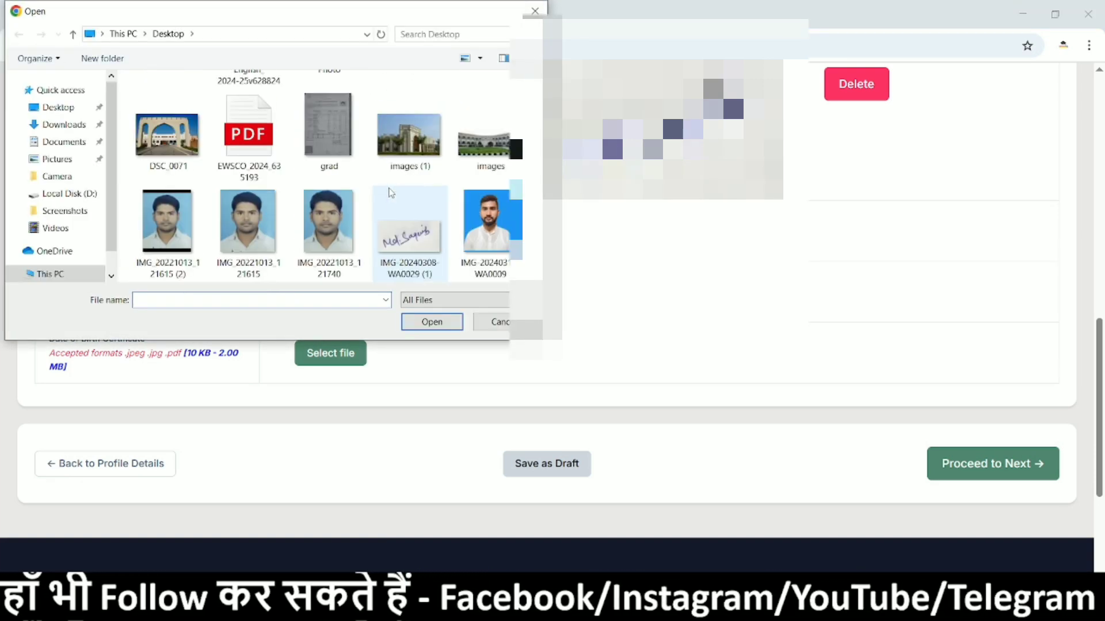
scroll(390, 193, "down", 3)
scroll(390, 192, "down", 3)
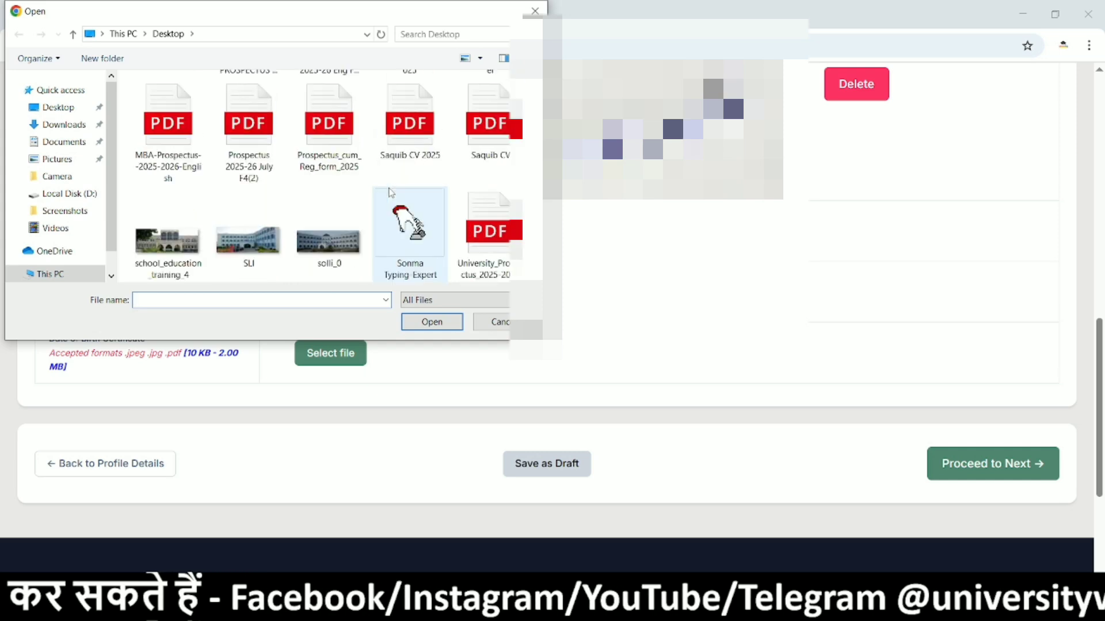
scroll(328, 230, "up", 7)
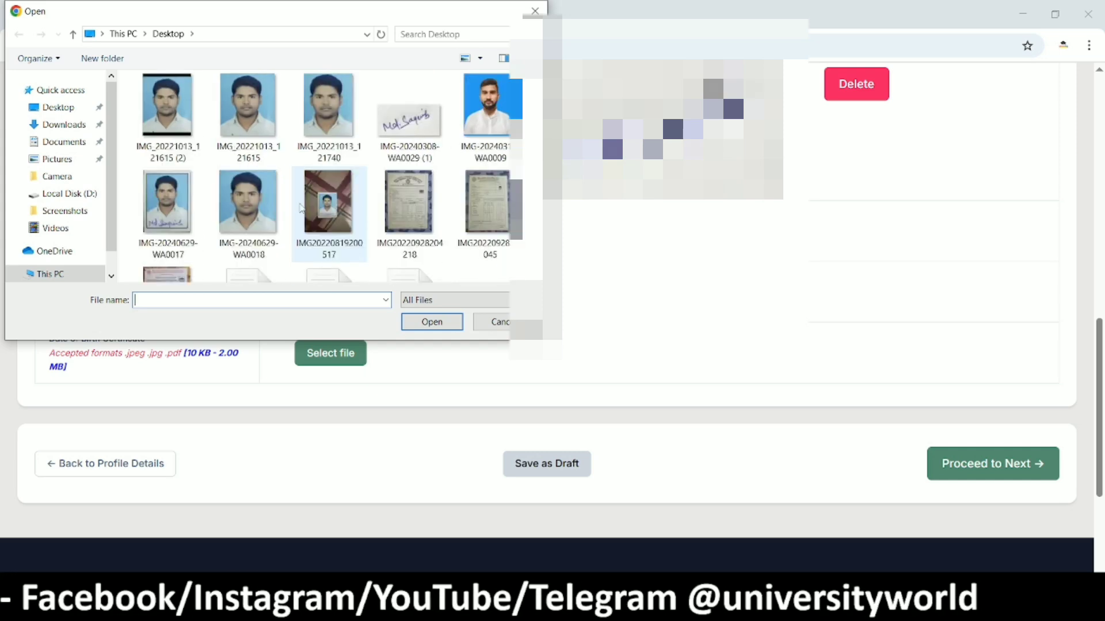
scroll(249, 214, "down", 3)
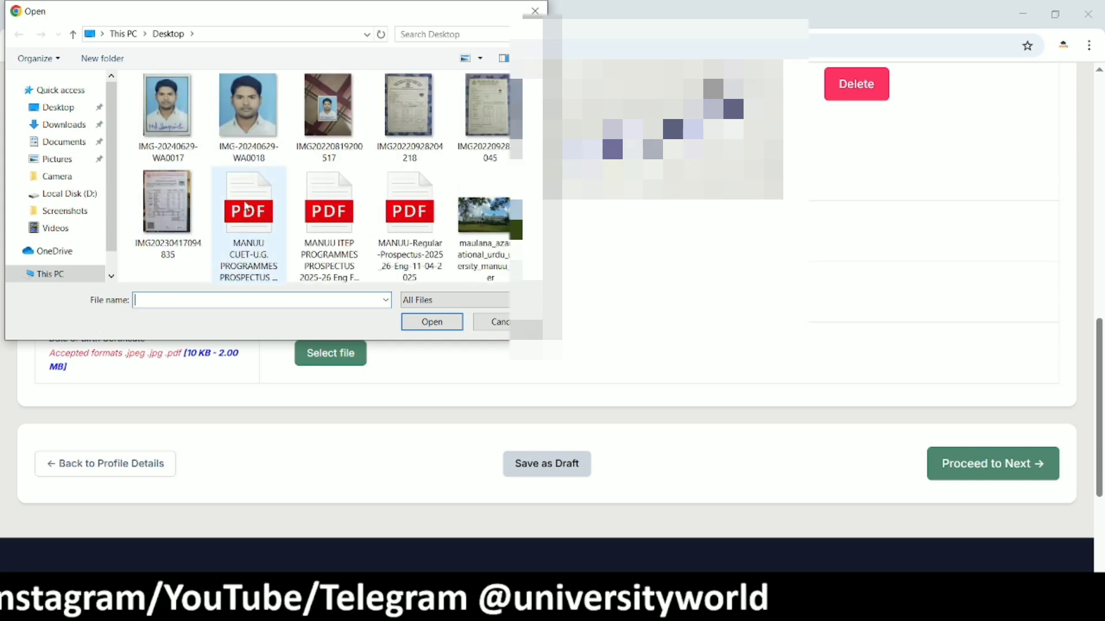
scroll(176, 207, "up", 5)
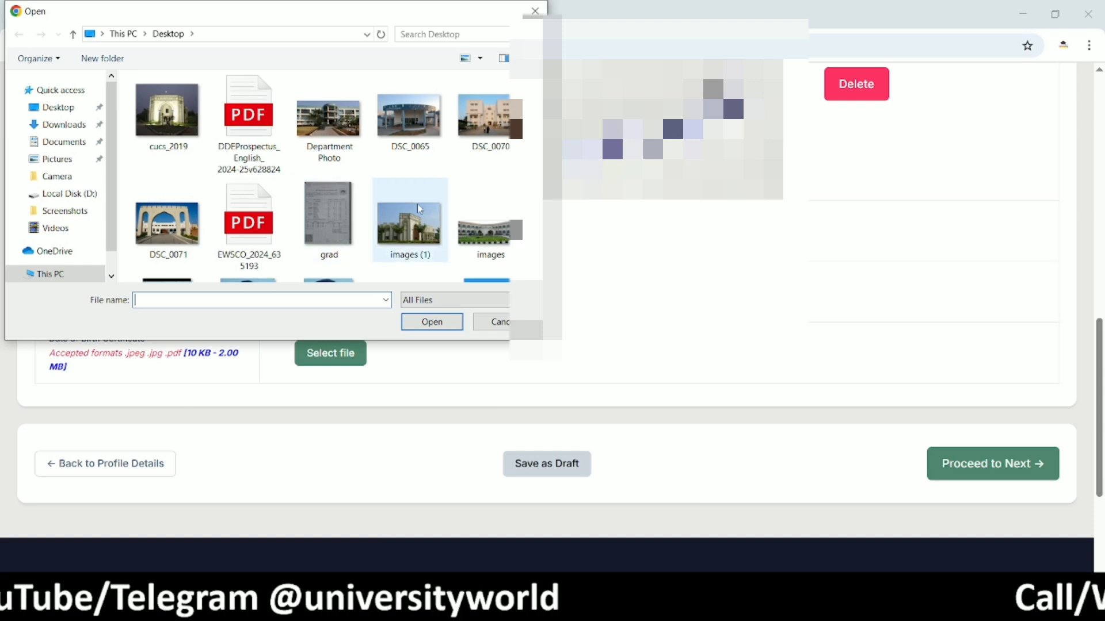
scroll(409, 225, "up", 5)
left_click(486, 115)
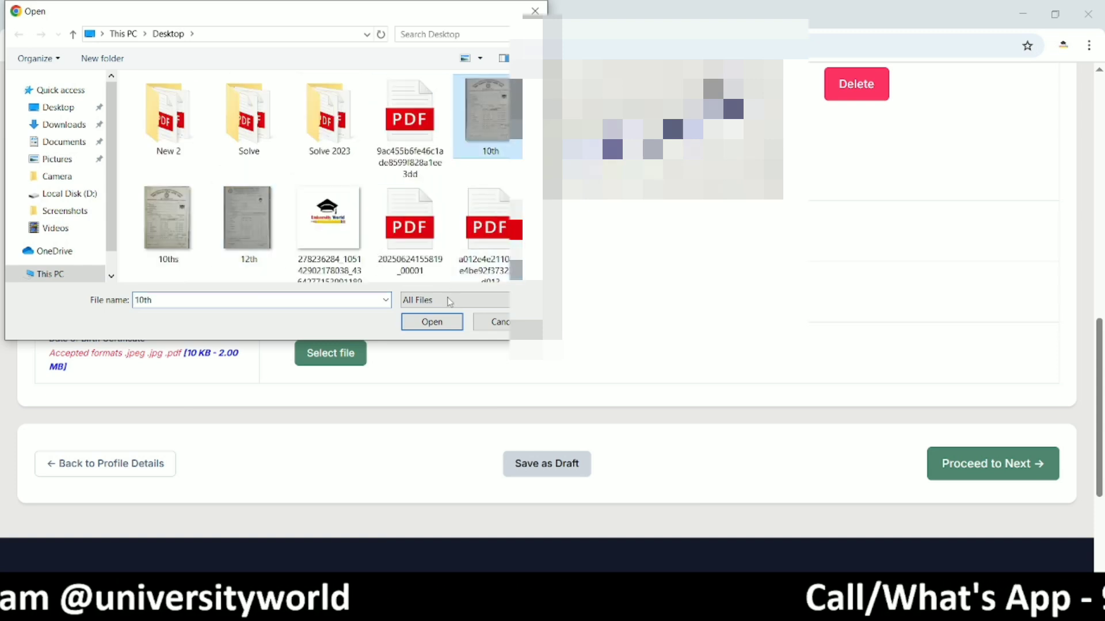
left_click(448, 322)
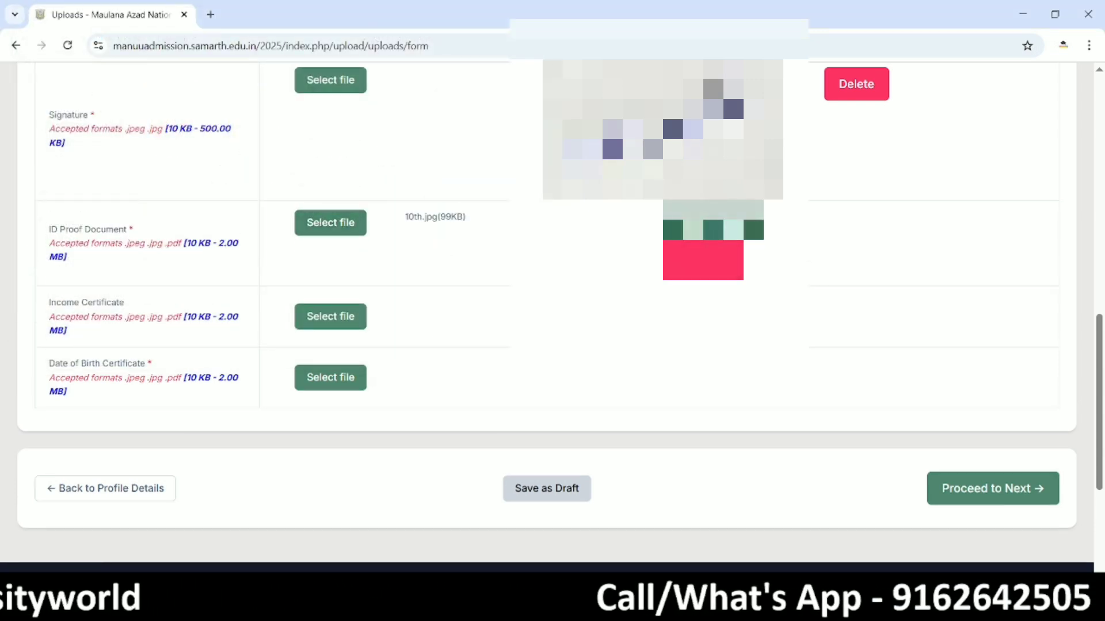
Step: Upload a document image from the Desktop folder as the Income Certificate
scroll(714, 82, "down", 5)
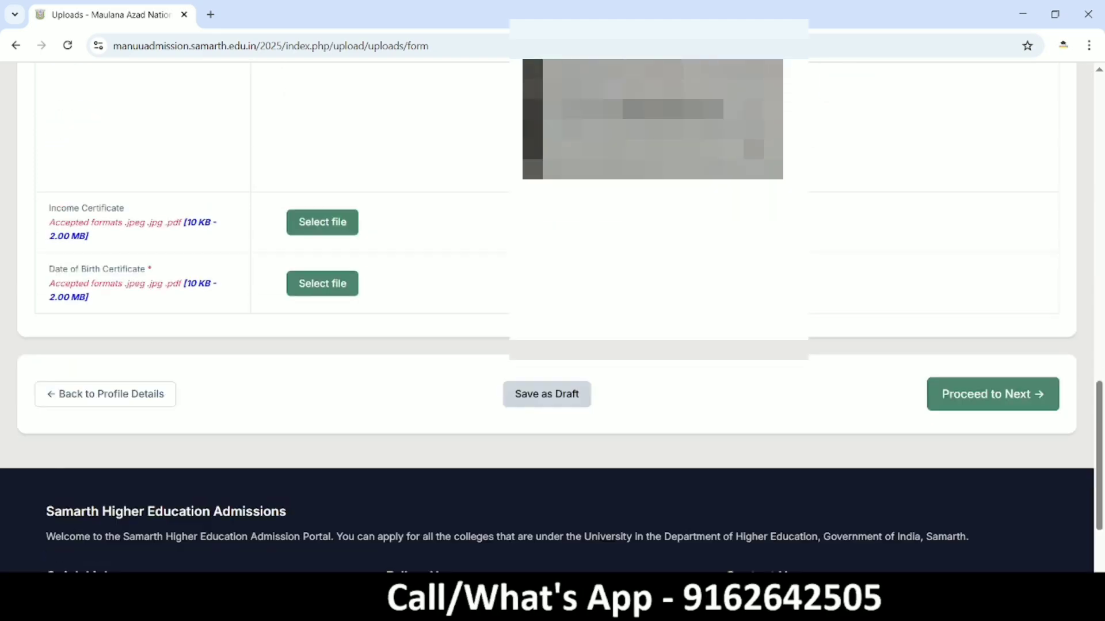
scroll(546, 316, "up", 2)
scroll(547, 316, "down", 3)
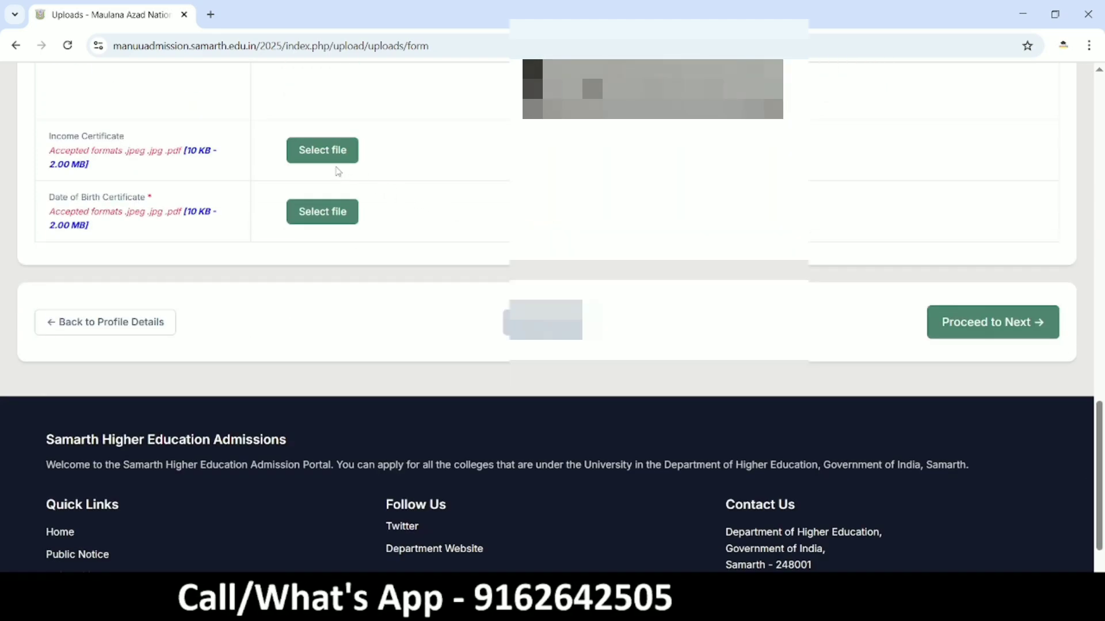
left_click(322, 151)
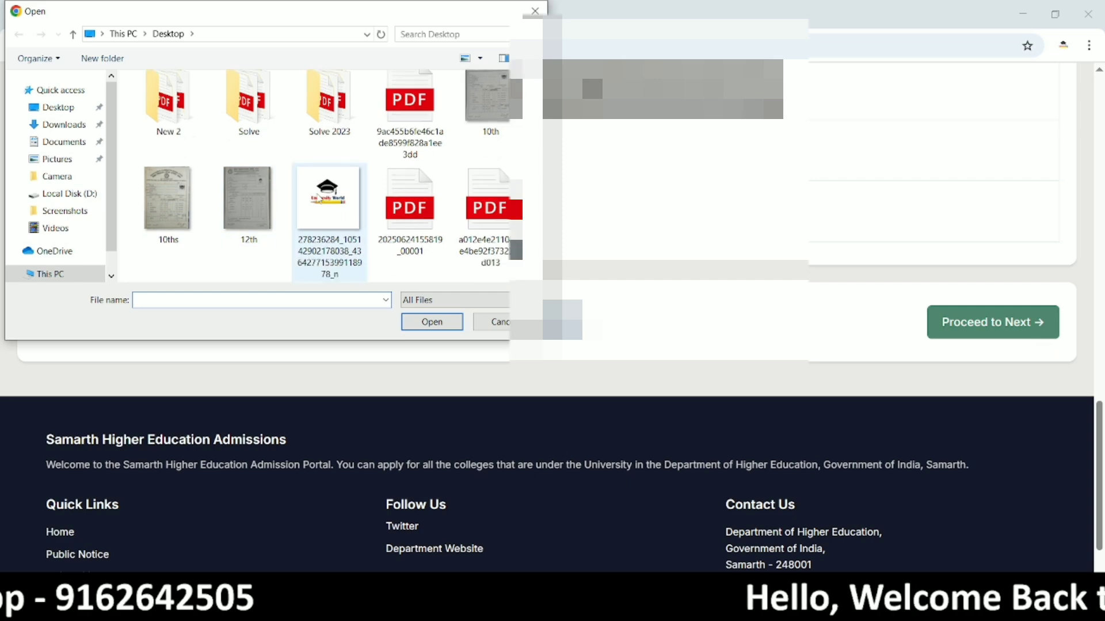
left_click(281, 194)
left_click(431, 321)
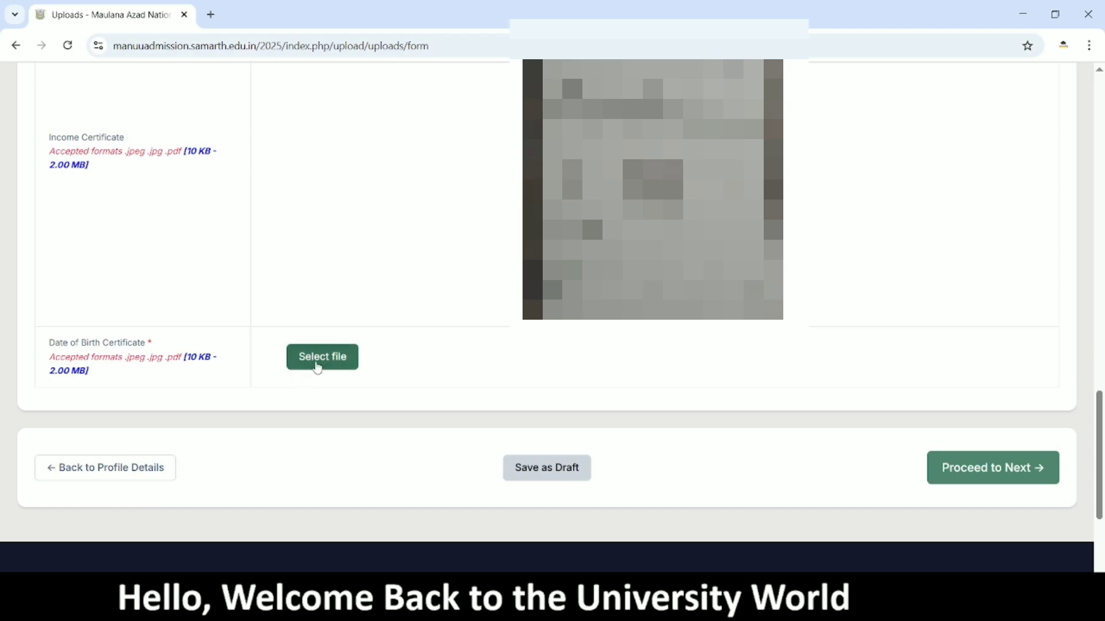
Step: Upload 10th.jpg as the Date of Birth Certificate and proceed to the final profile preview
left_click(318, 366)
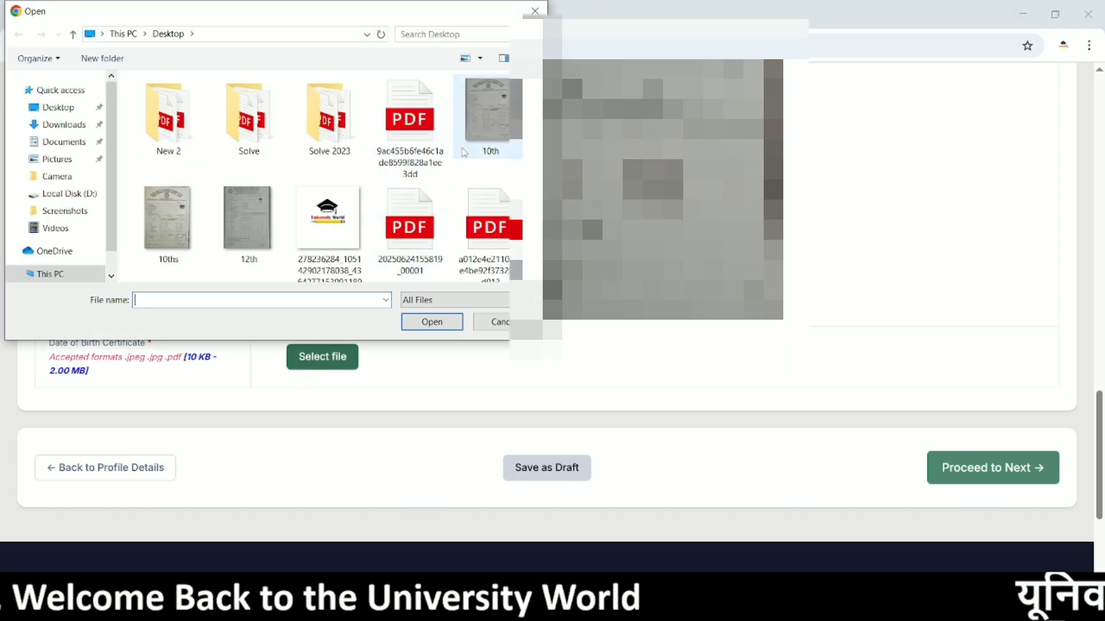
left_click(432, 321)
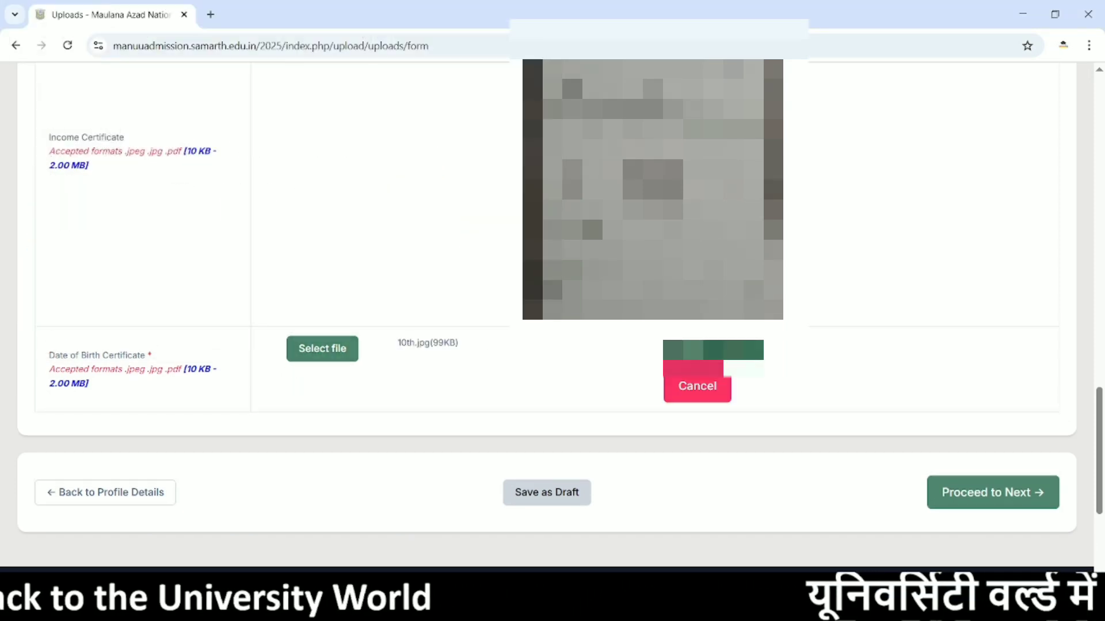
scroll(998, 419, "down", 6)
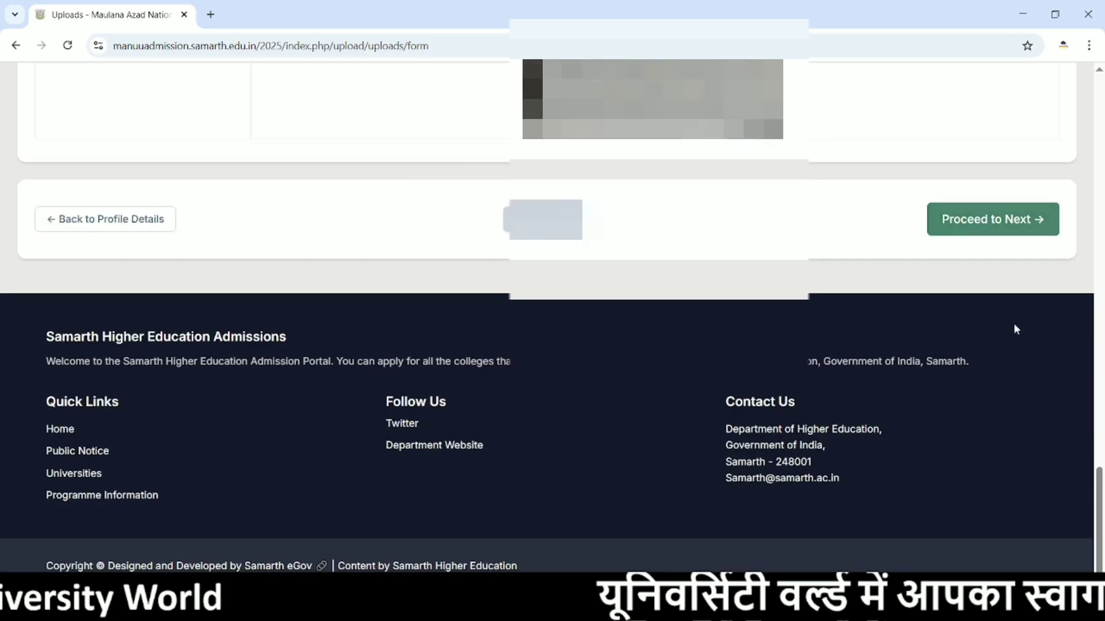
left_click(982, 225)
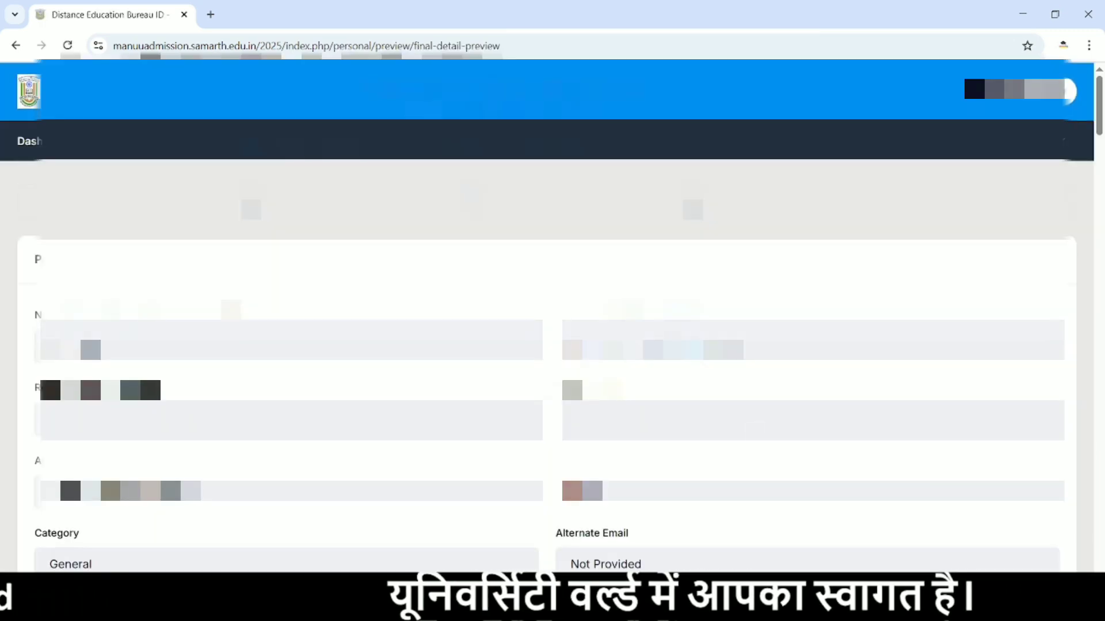
Step: Review the full profile preview, then accept the declaration to submit and lock the profile details
scroll(553, 316, "down", 20)
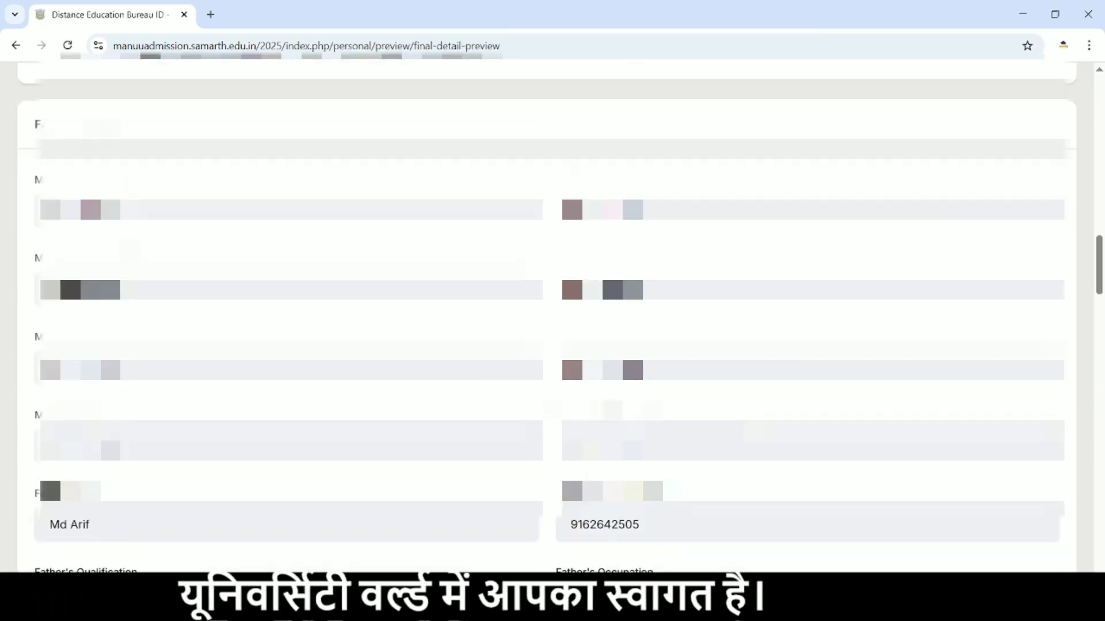
scroll(752, 432, "down", 20)
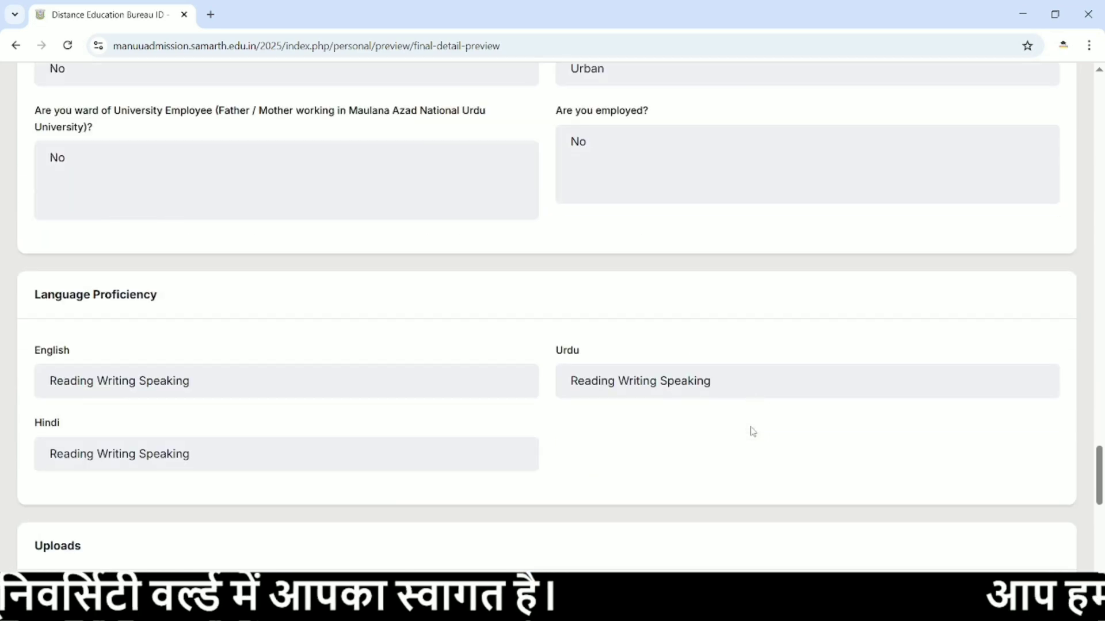
scroll(751, 431, "down", 5)
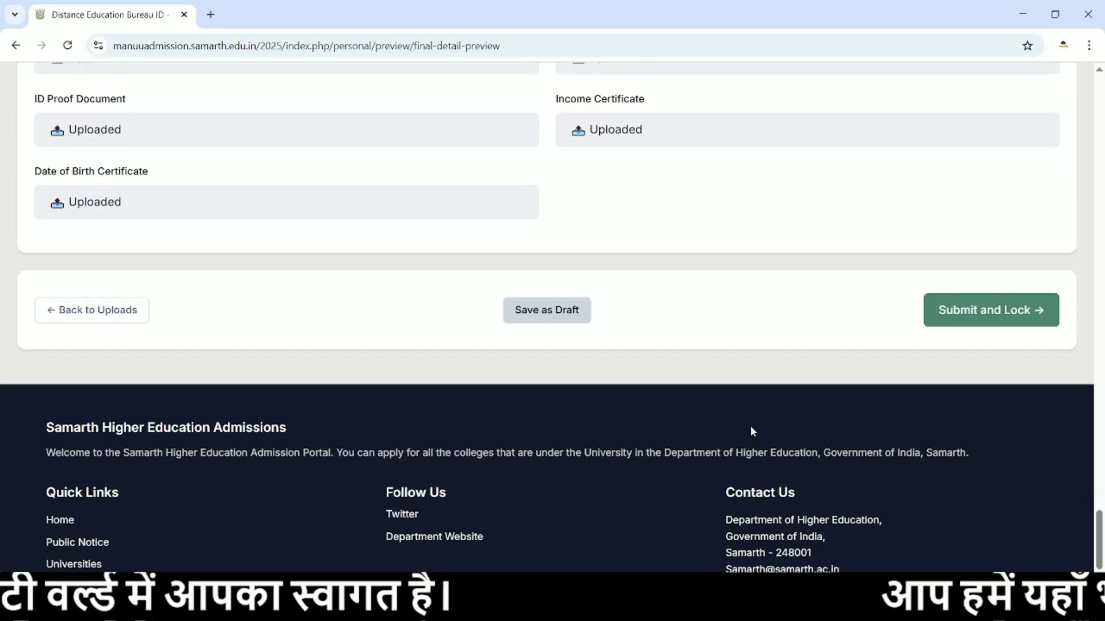
left_click(985, 313)
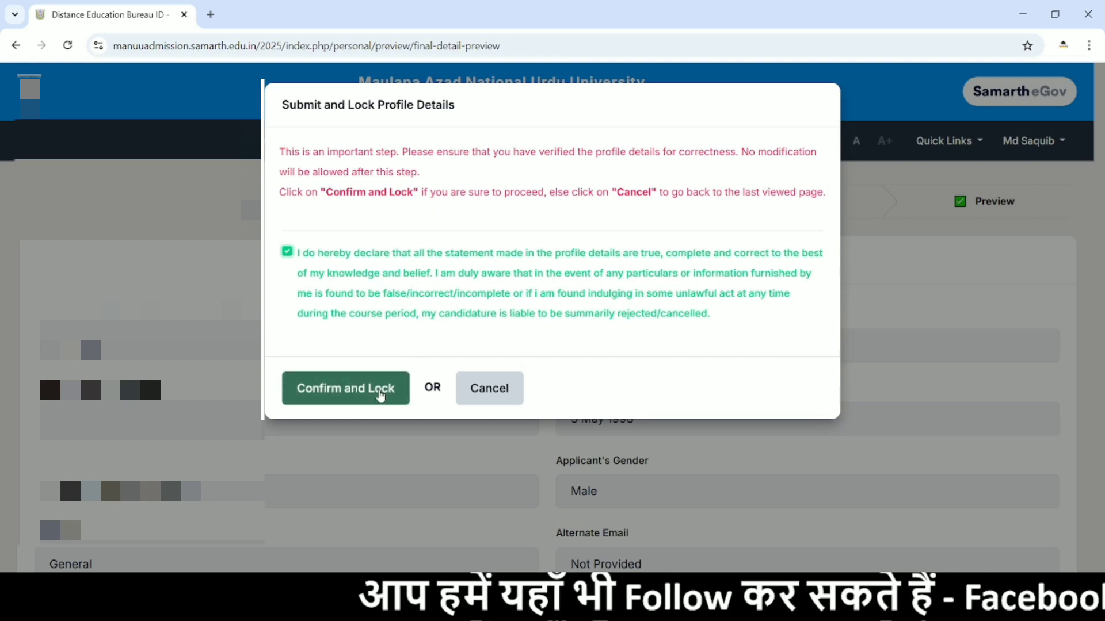
left_click(378, 394)
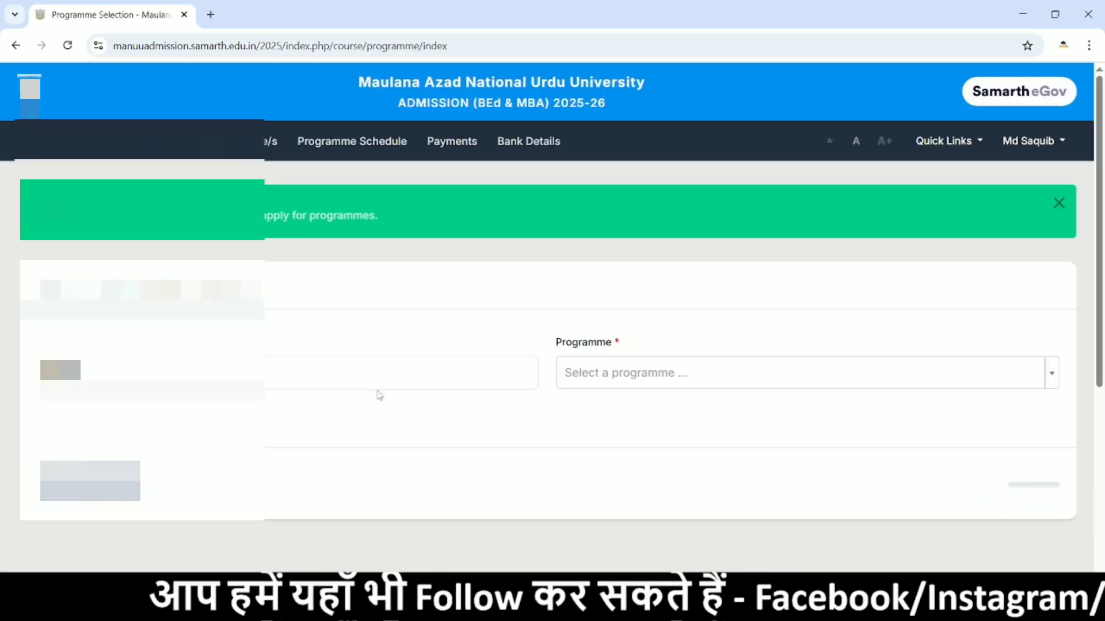
Step: Set the programme level to Master (Post-Graduation Programmes) and choose Master of Business Administration(MBA) to view its eligibility
left_click(237, 381)
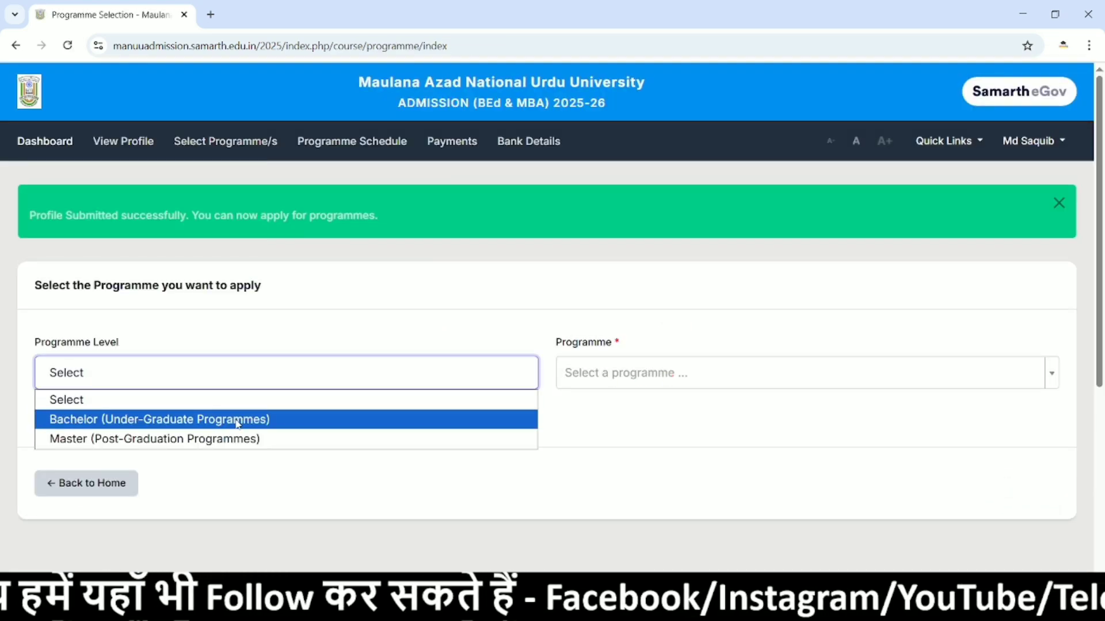
left_click(241, 441)
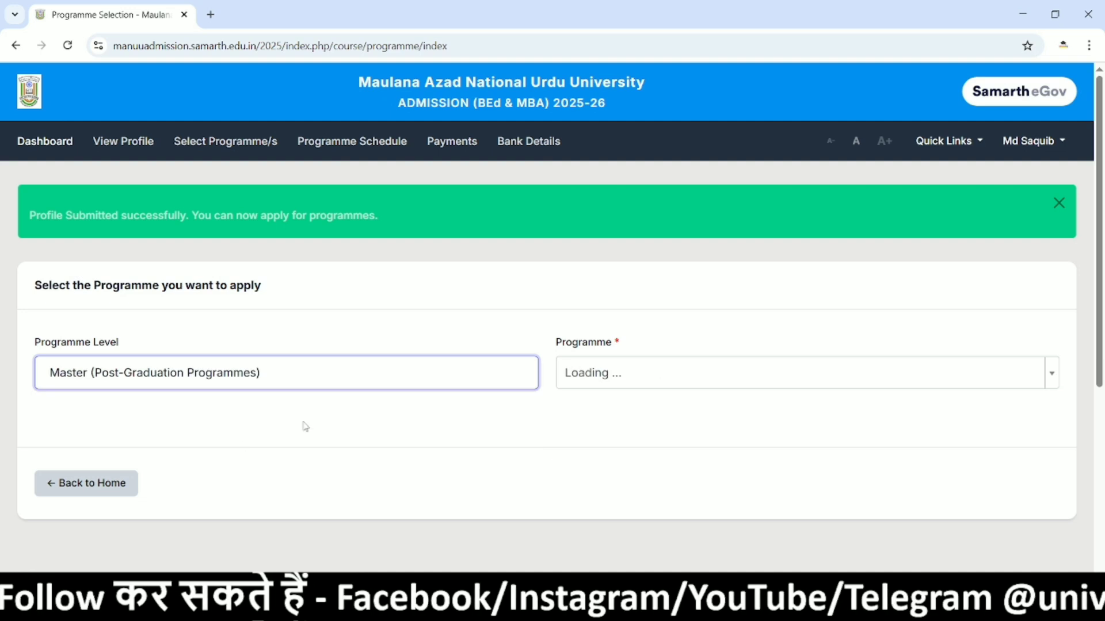
left_click(622, 375)
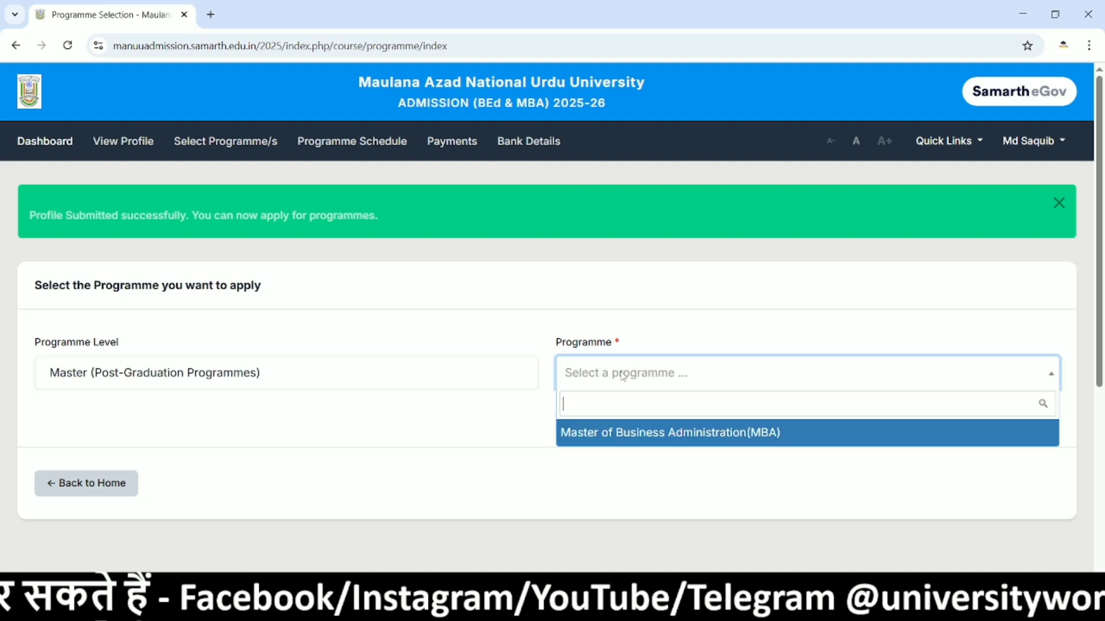
left_click(628, 439)
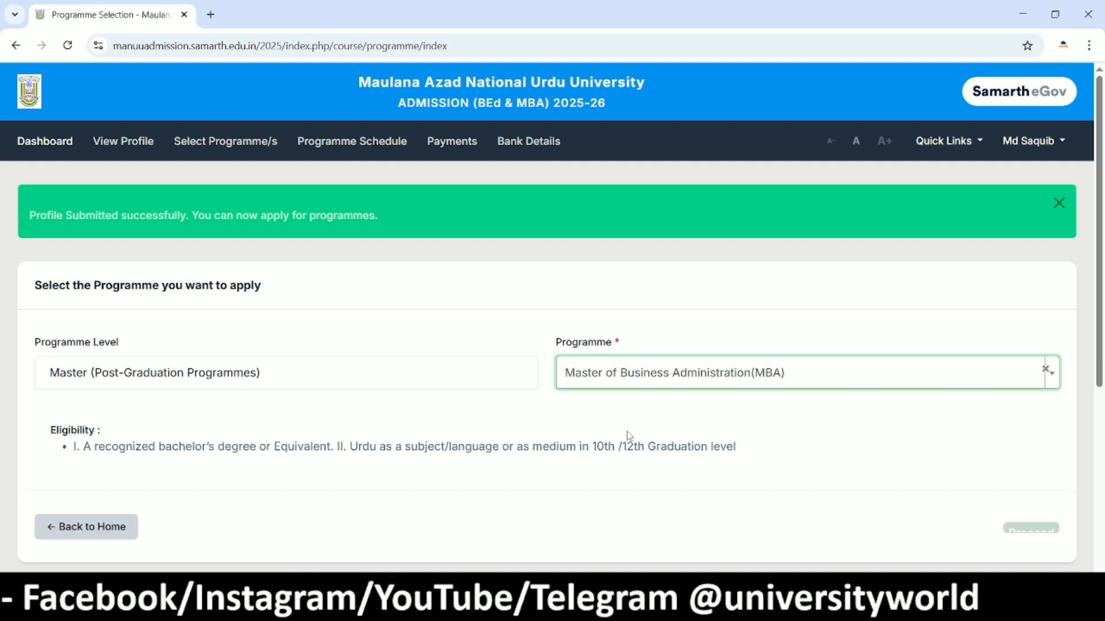
Step: Switch the programme level to Bachelor (Under-Graduate Programmes), choose B.Ed - ODL Programme and read its eligibility criteria
left_click(211, 373)
left_click(172, 421)
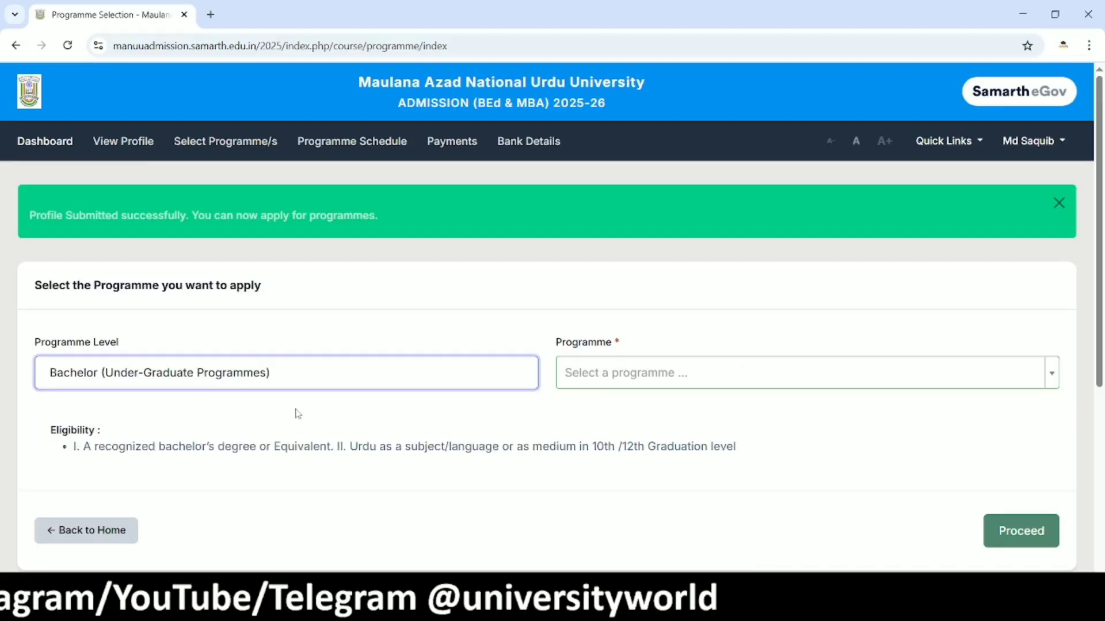
left_click(615, 378)
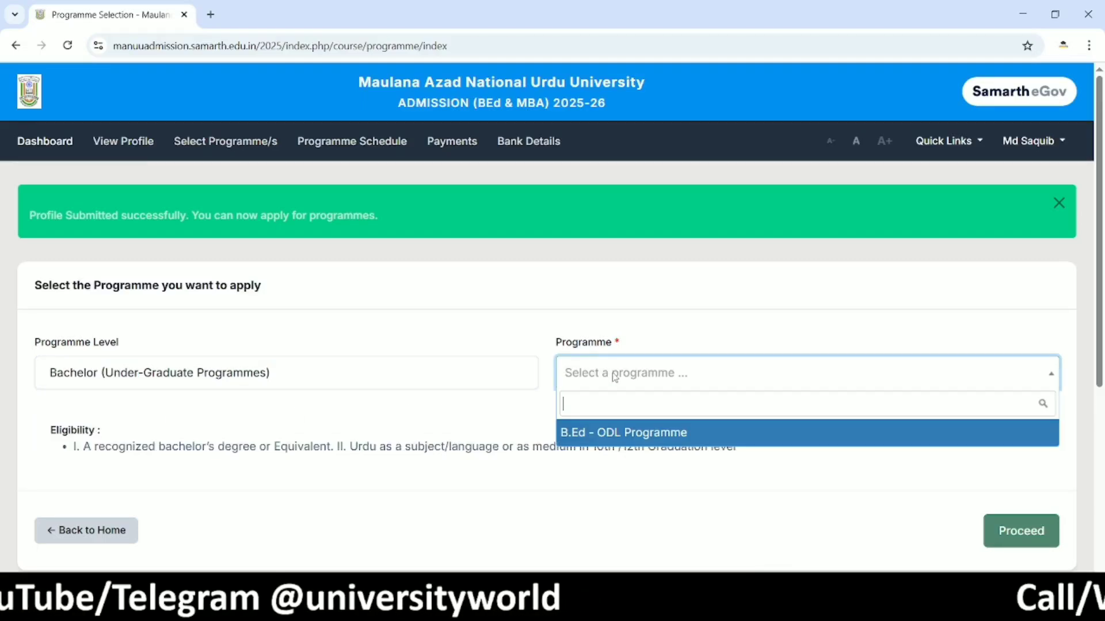
left_click(605, 439)
scroll(605, 441, "down", 4)
scroll(605, 440, "up", 2)
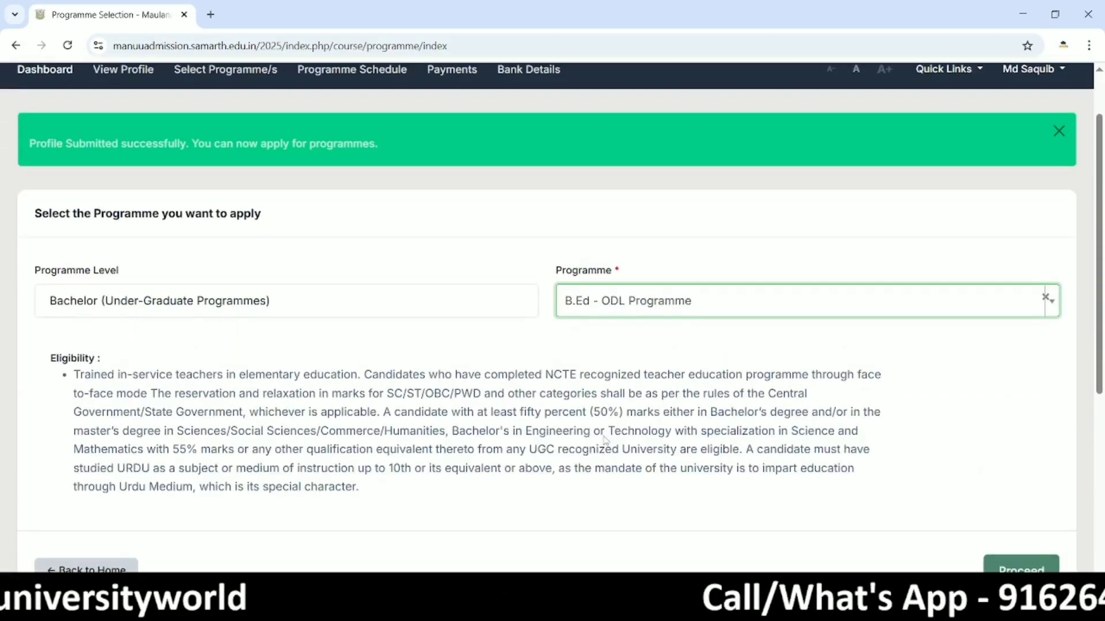
left_click_drag(95, 215, 196, 214)
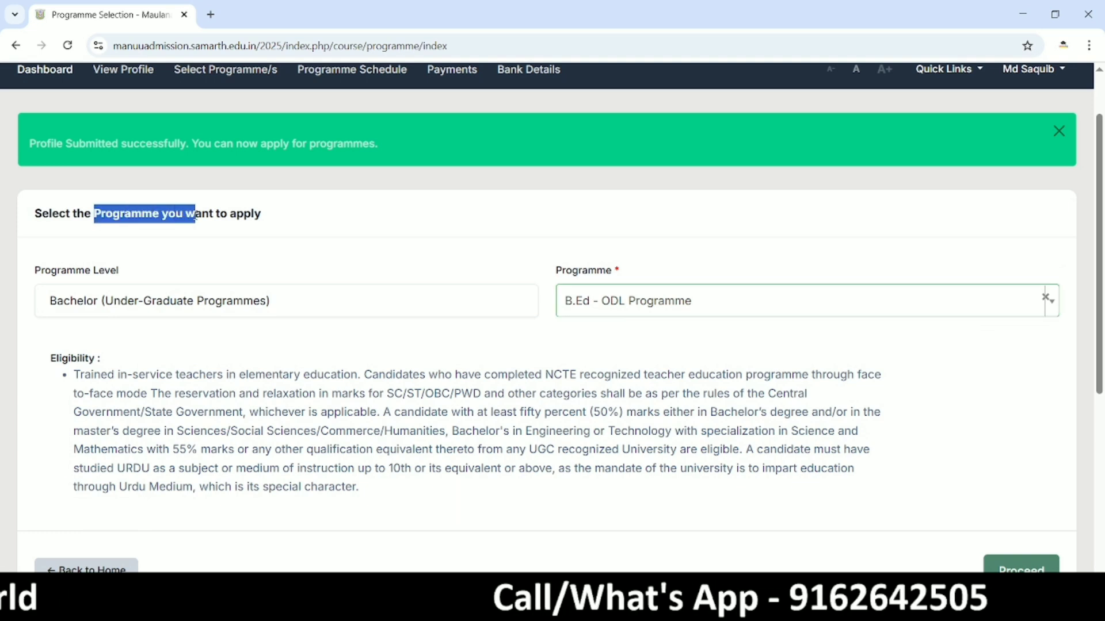
left_click(187, 215)
Step: Choose Master of Business Administration(MBA) at the Master (Post-Graduation Programmes) level and proceed with the application
left_click(188, 314)
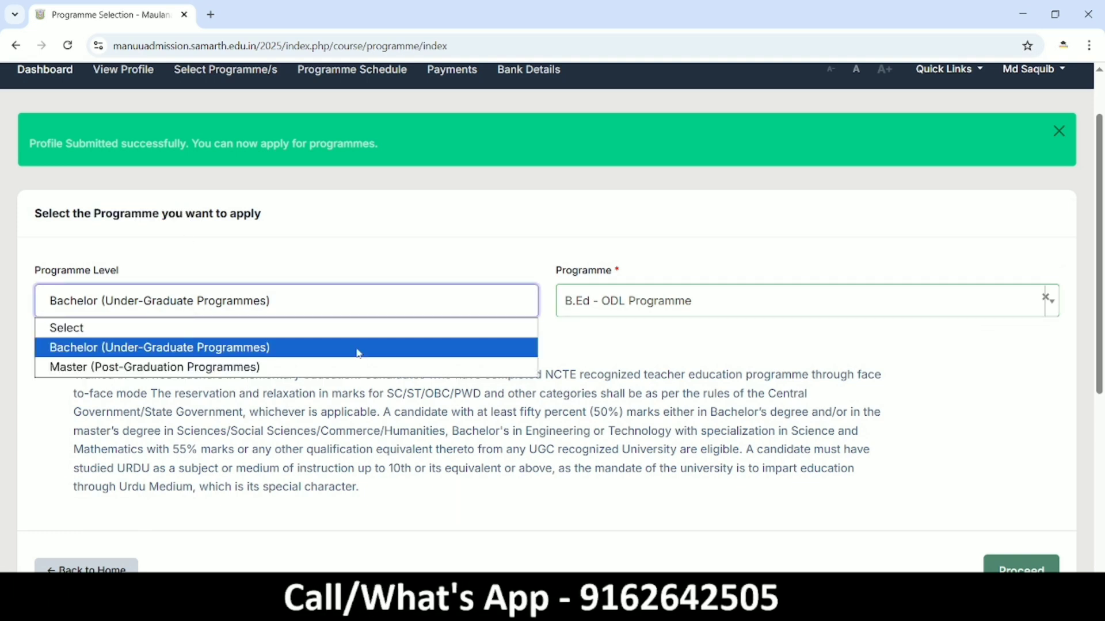
left_click(88, 367)
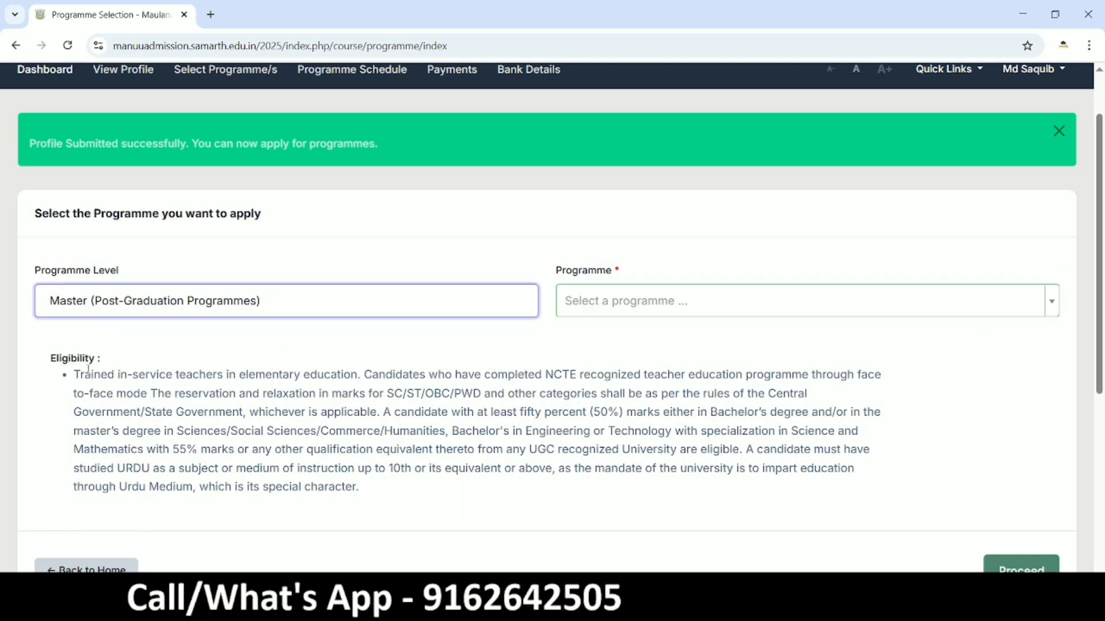
left_click(562, 304)
left_click(595, 368)
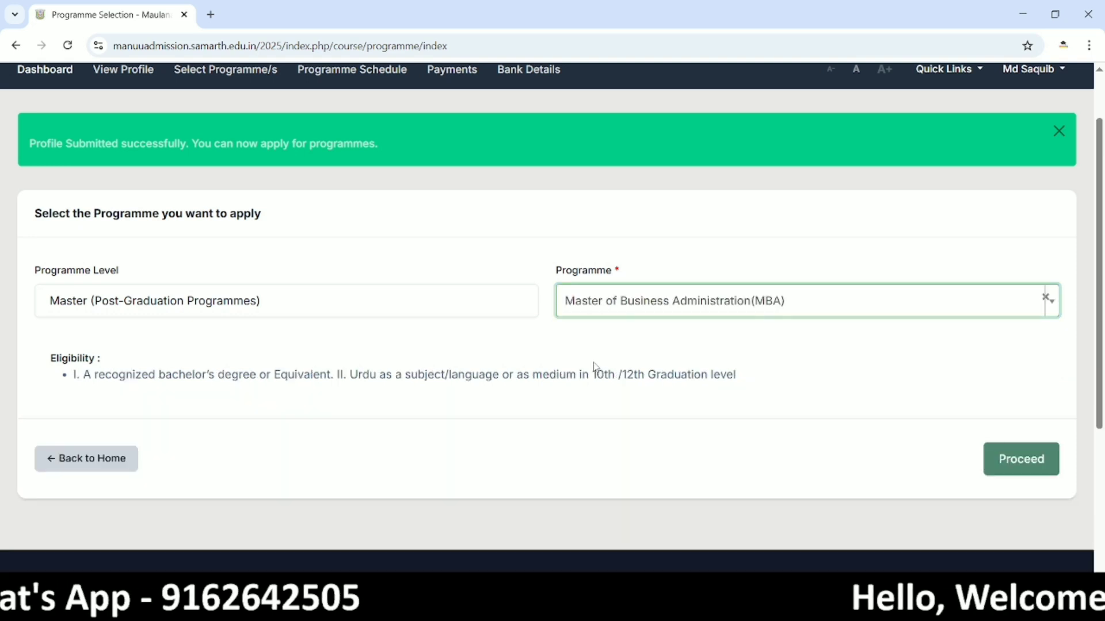
scroll(592, 368, "down", 3)
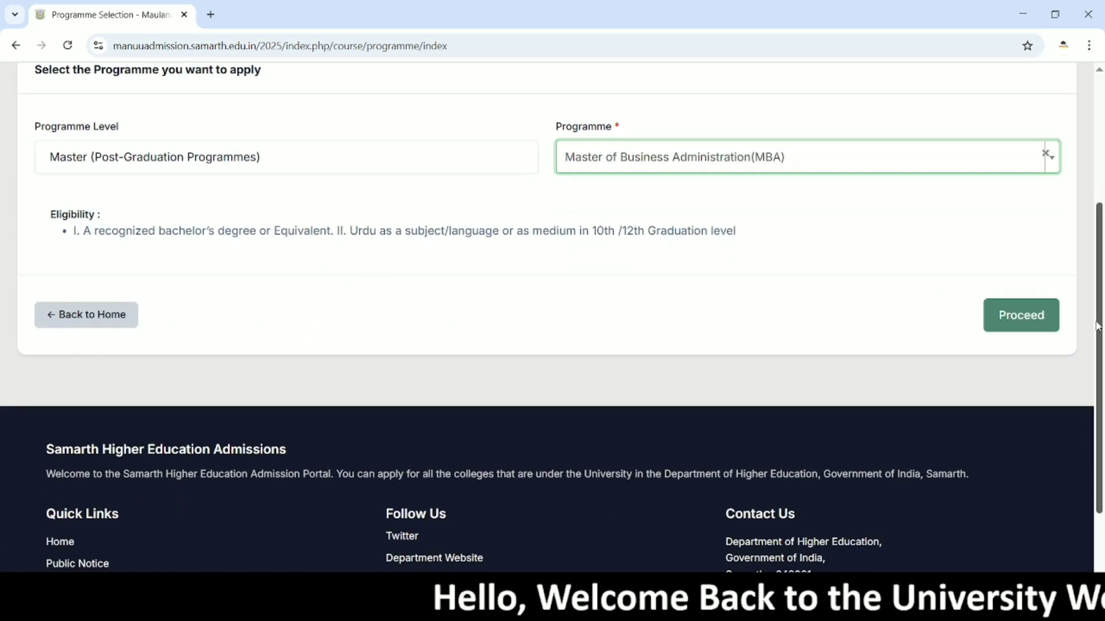
left_click(1016, 321)
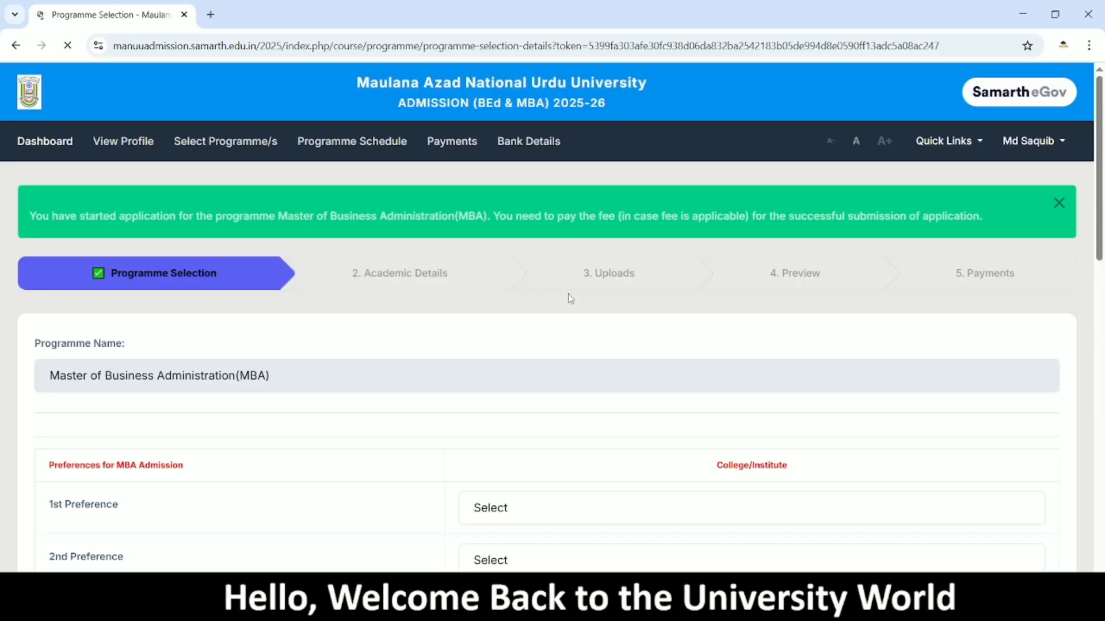
Step: Set the 1st preference to 19001: Directorate of Distance Education Hyderabad and the 2nd to CDOE02: Department of Management and Commerce, Hyderabad
scroll(570, 299, "down", 5)
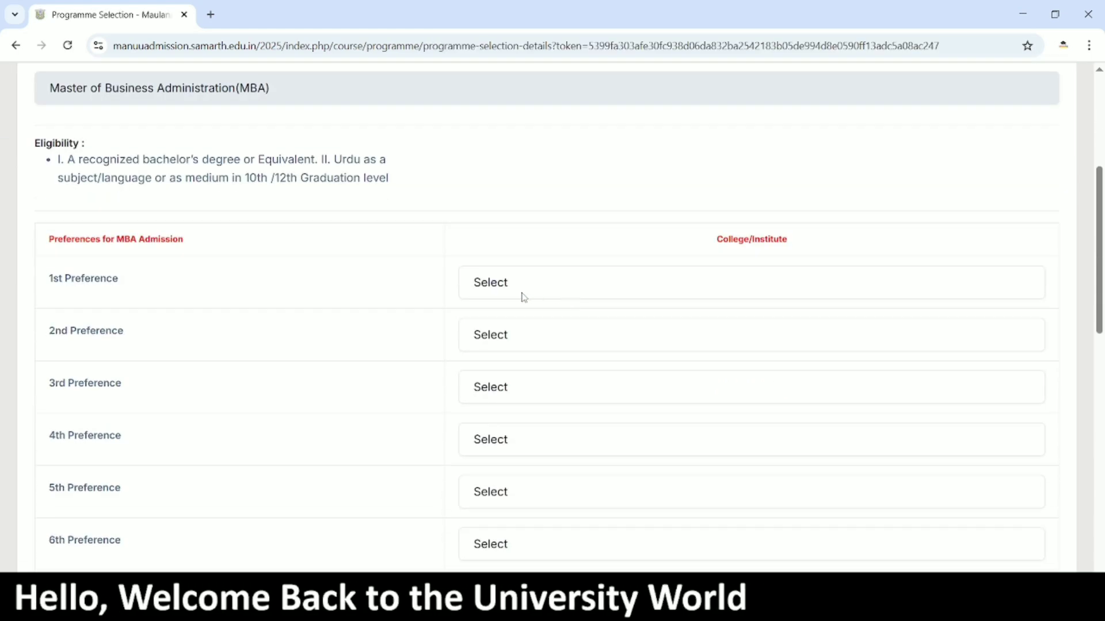
left_click(523, 297)
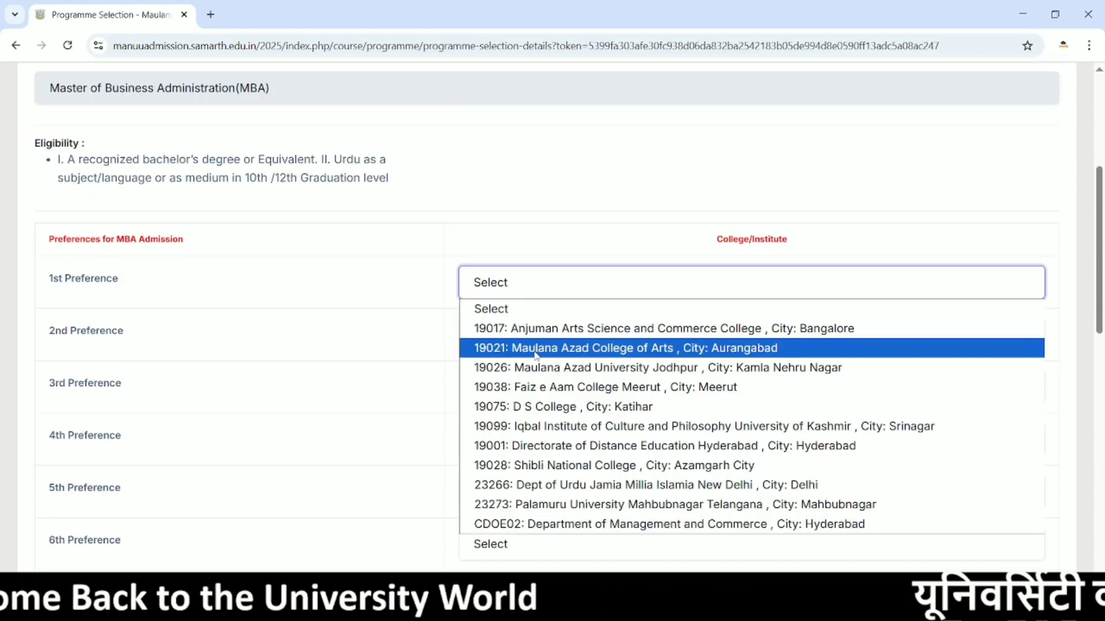
left_click(702, 449)
left_click(607, 344)
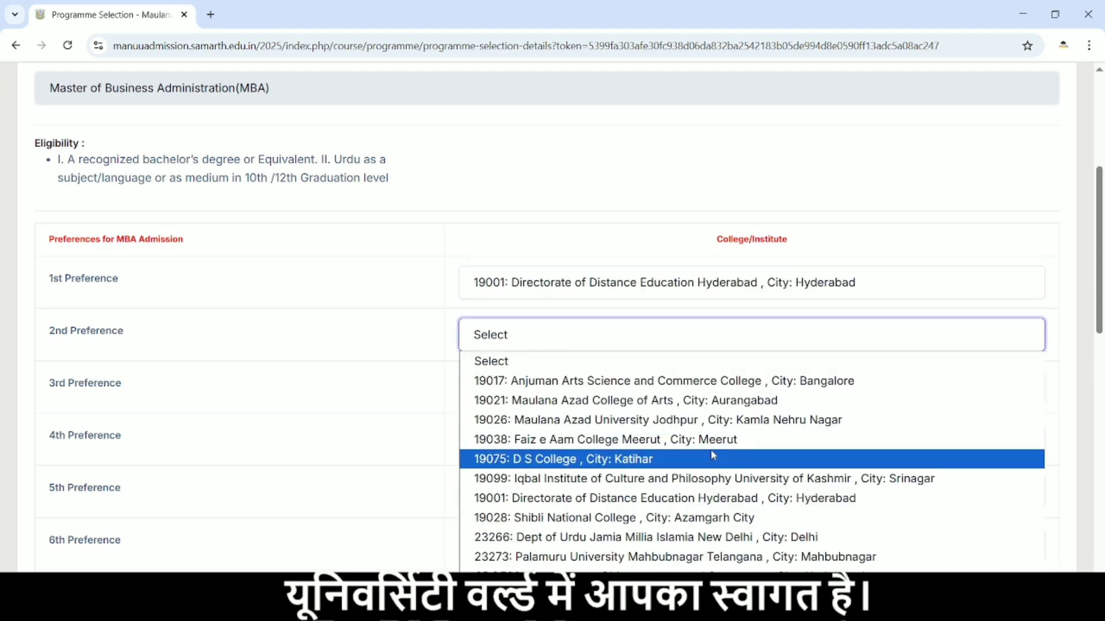
left_click(659, 576)
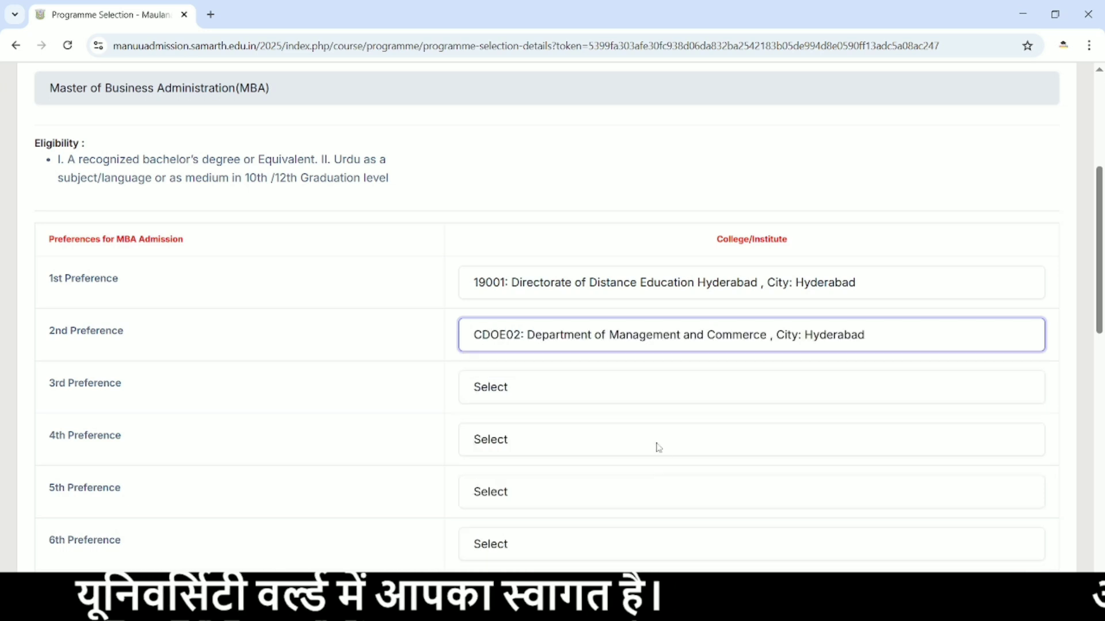
Step: Try to set the 3rd preference to CDOE02: Department of Management and Commerce, Hyderabad
left_click(625, 390)
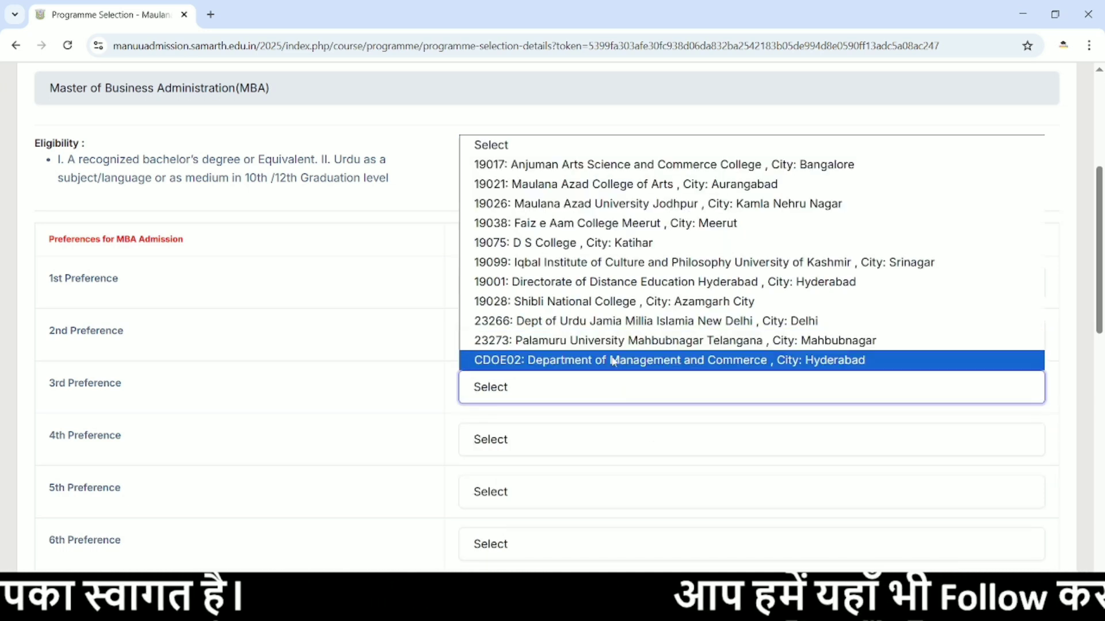
left_click(612, 361)
key("Return")
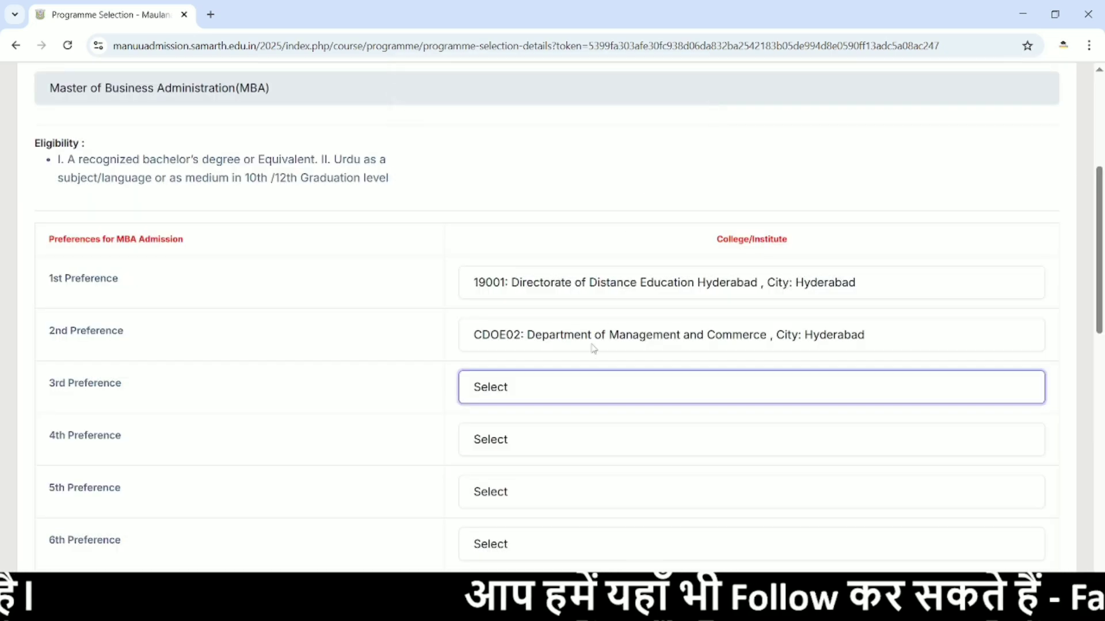
Step: Set the 3rd preference to 23266: Dept of Urdu Jamia Millia Islamia New Delhi, City: Delhi
left_click(577, 390)
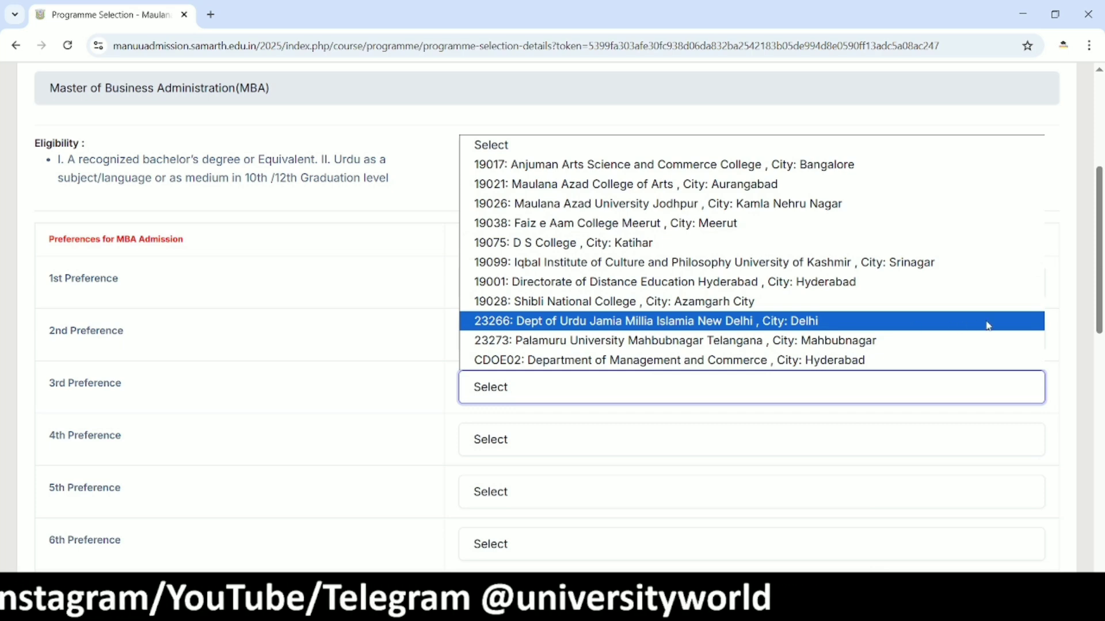
left_click(1049, 330)
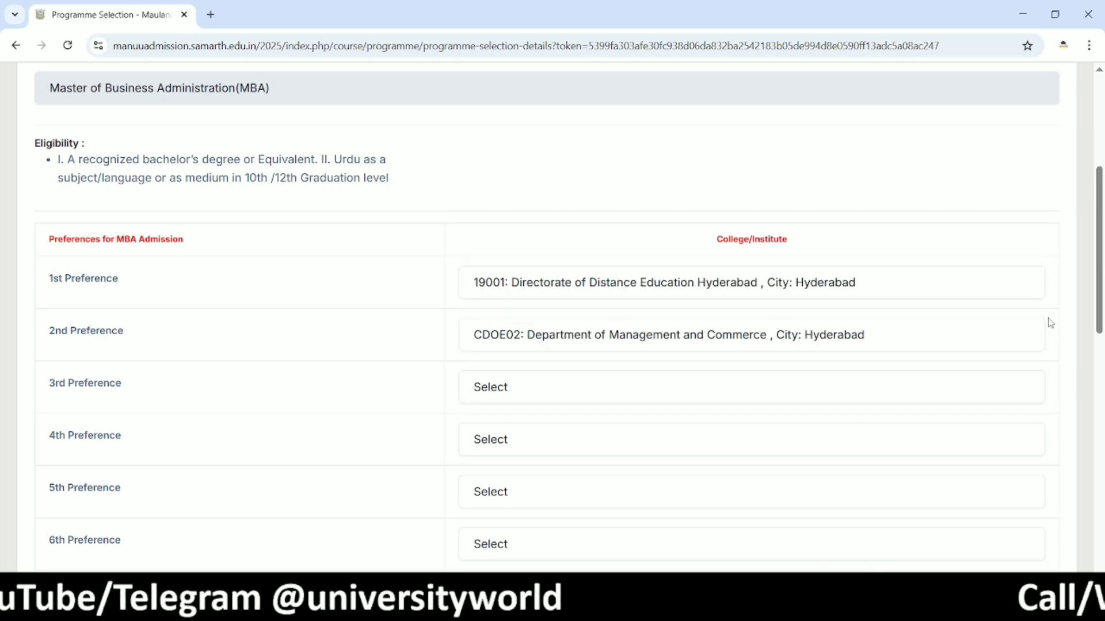
left_click(566, 385)
left_click(547, 389)
Step: Select MANUU Headquarters, Hyderabad as the Entrance Test Centre and try to proceed with the application
scroll(537, 340, "down", 6)
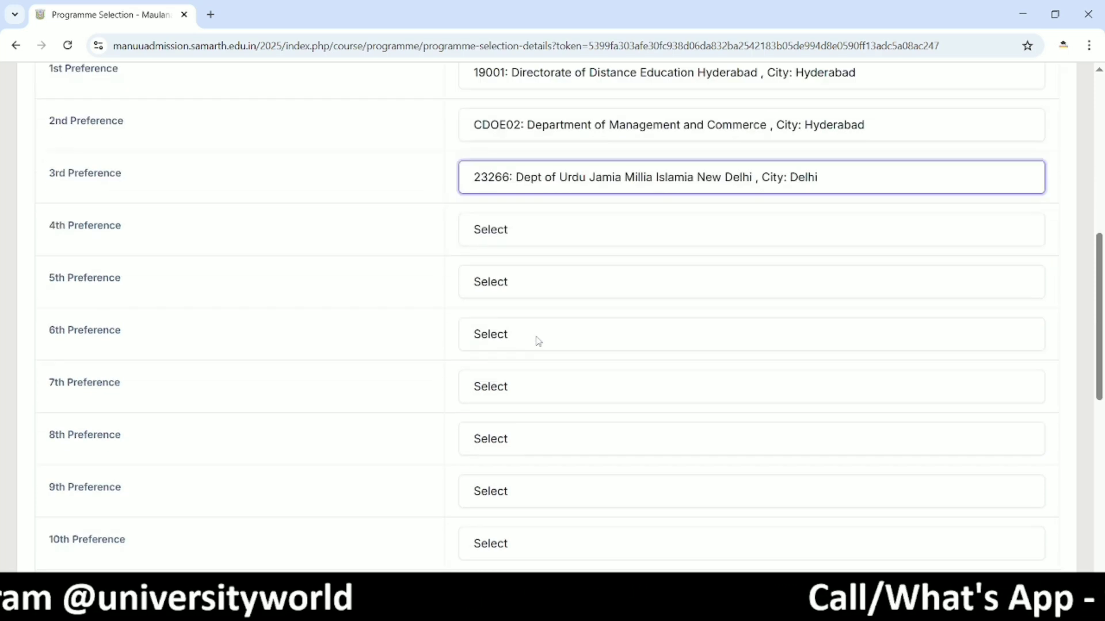
scroll(643, 433, "down", 3)
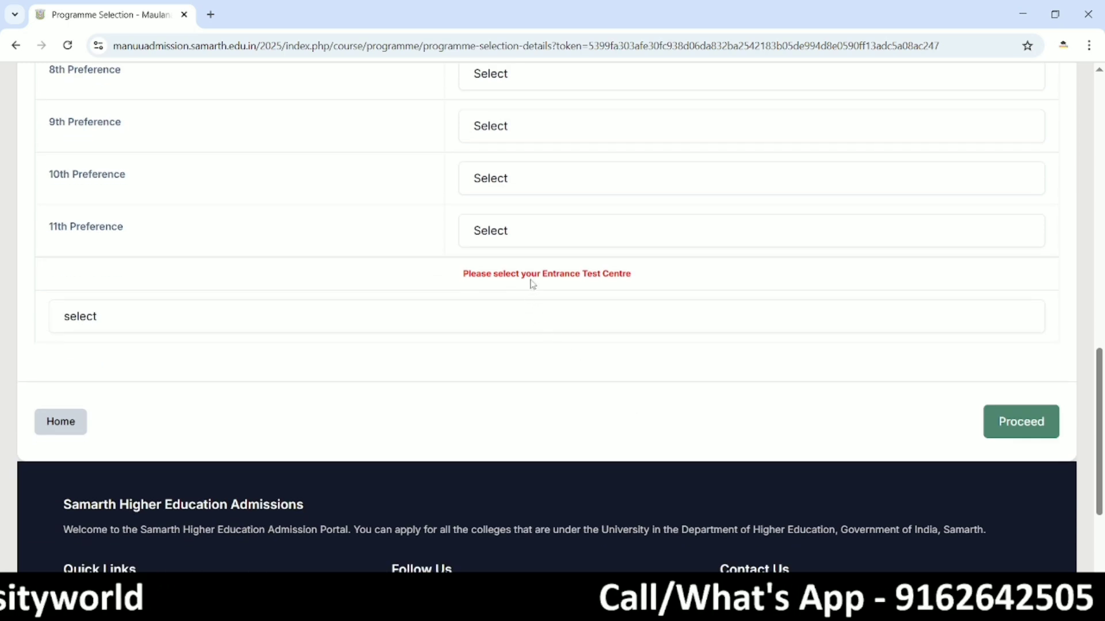
left_click(393, 317)
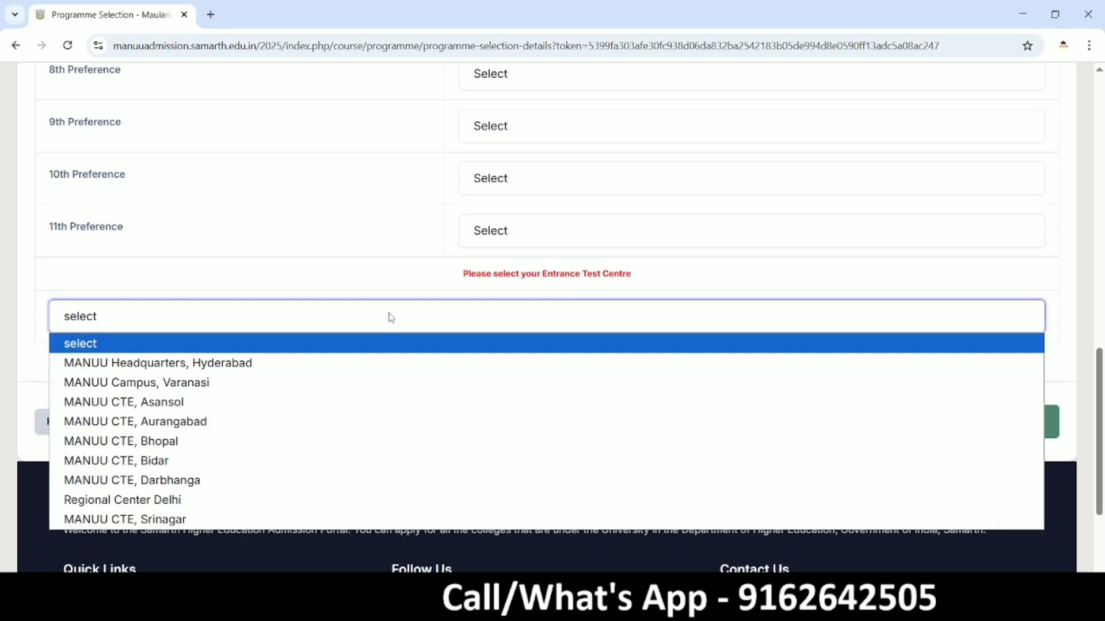
left_click(317, 367)
left_click(1029, 423)
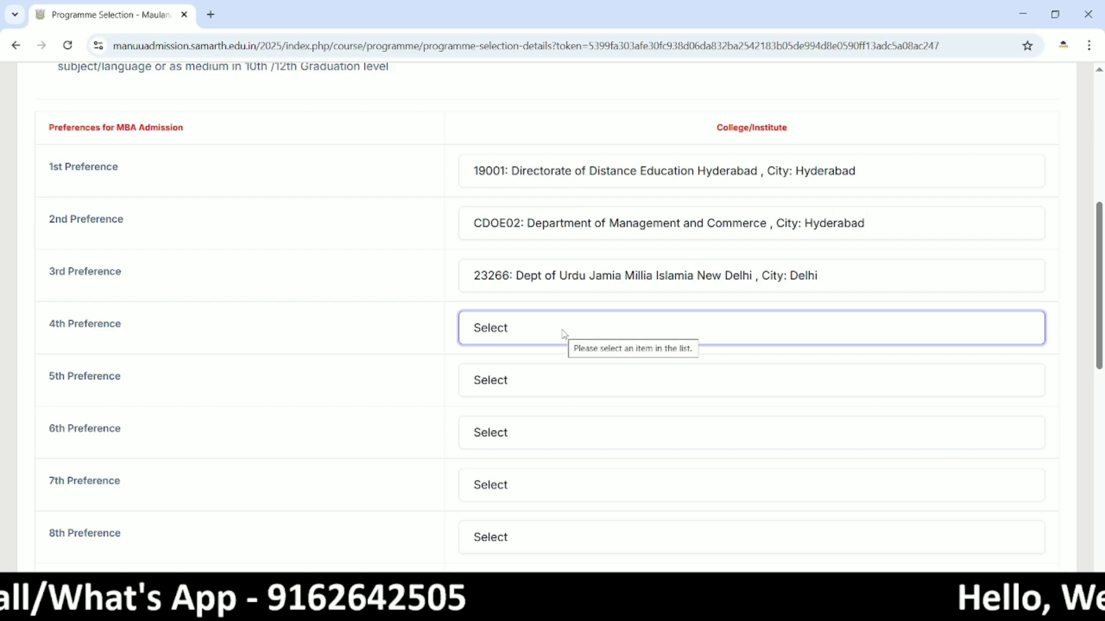
Step: Set the 4th preference to 19026: Maulana Azad University Jodhpur and the 5th to 23273: Palamuru University Mahbubnagar Telangana
left_click(564, 335)
left_click(545, 413)
left_click(539, 385)
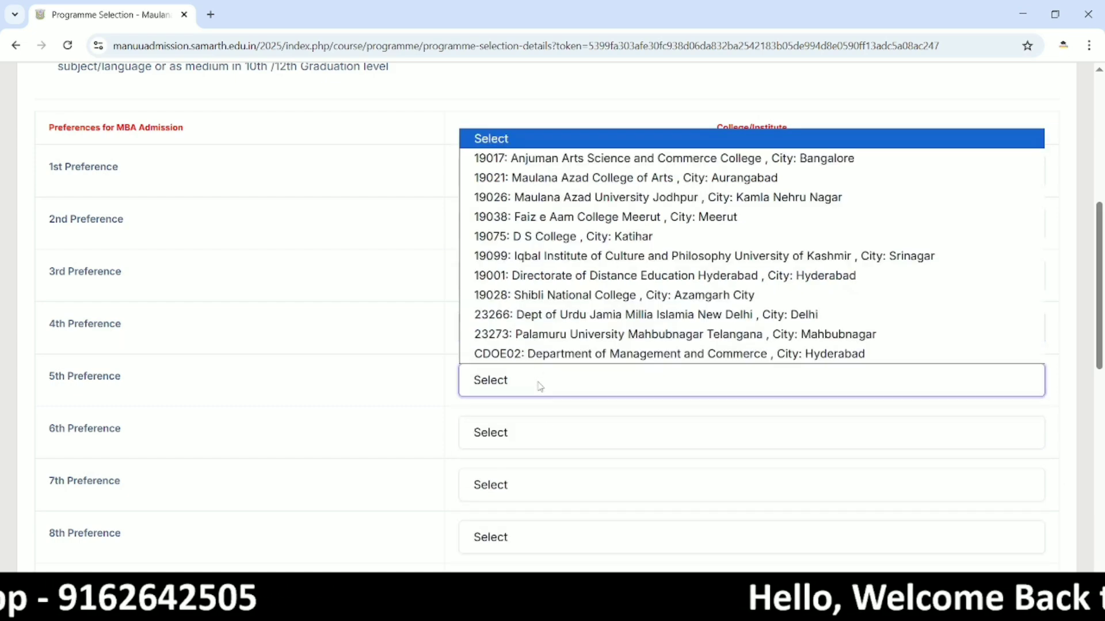
left_click(542, 323)
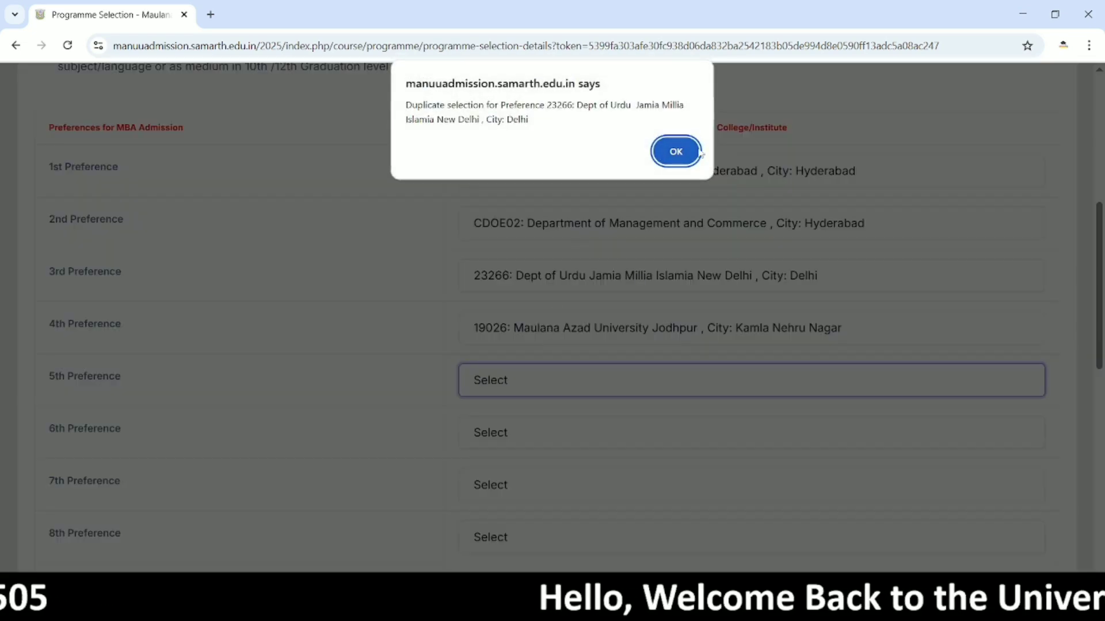
key("Return")
left_click(591, 382)
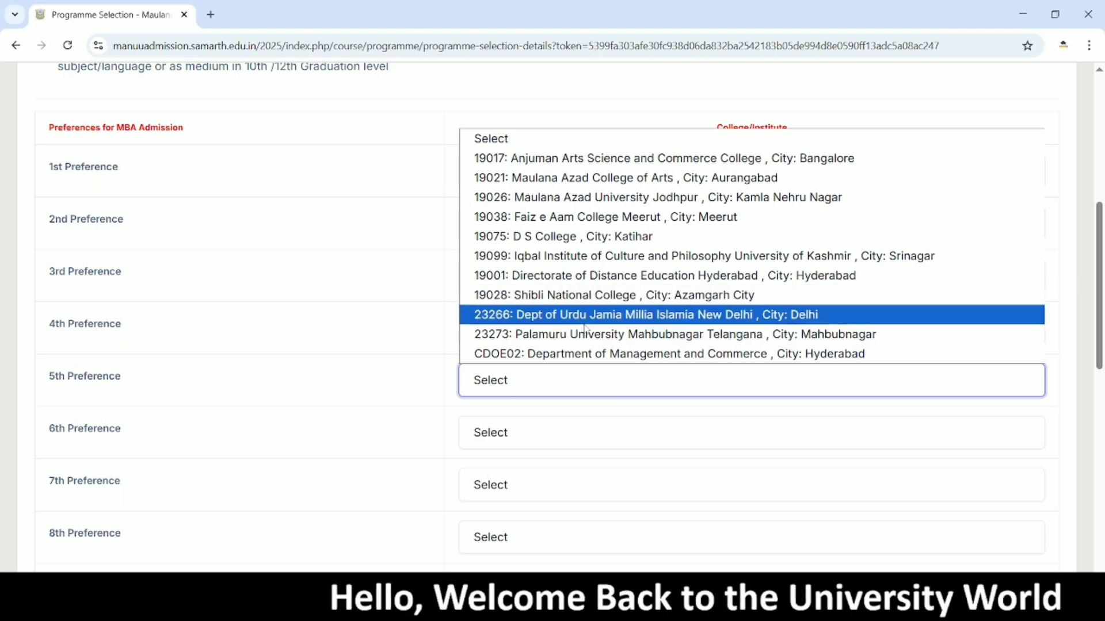
left_click(576, 342)
Step: Set the 6th preference for MBA admission to 19075: D S College, City: Katihar
scroll(578, 347, "down", 4)
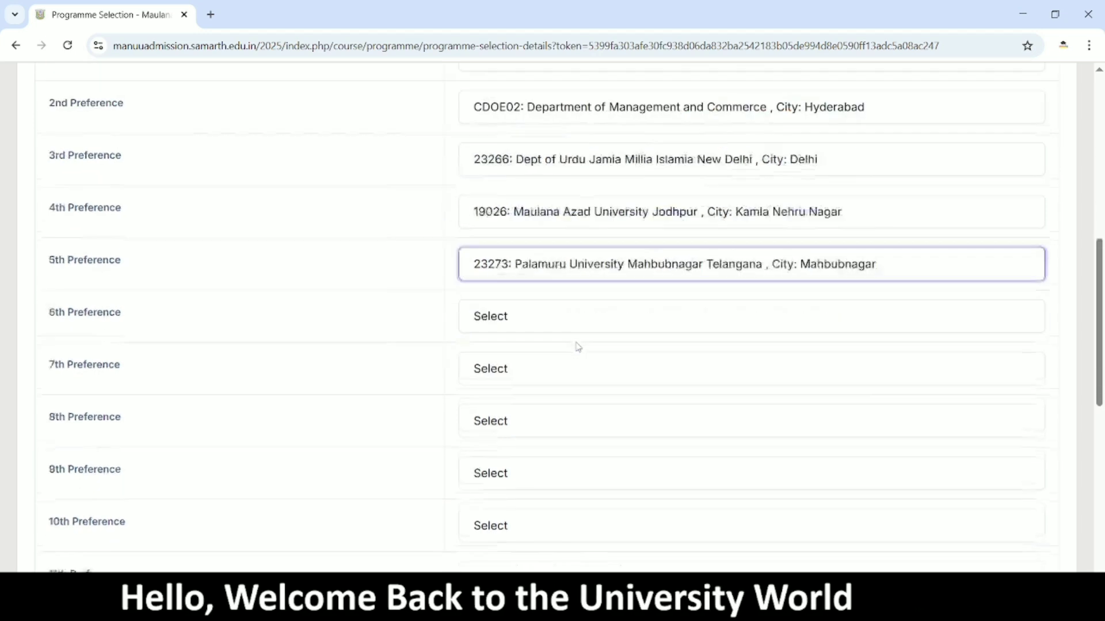
left_click(553, 227)
left_click(548, 311)
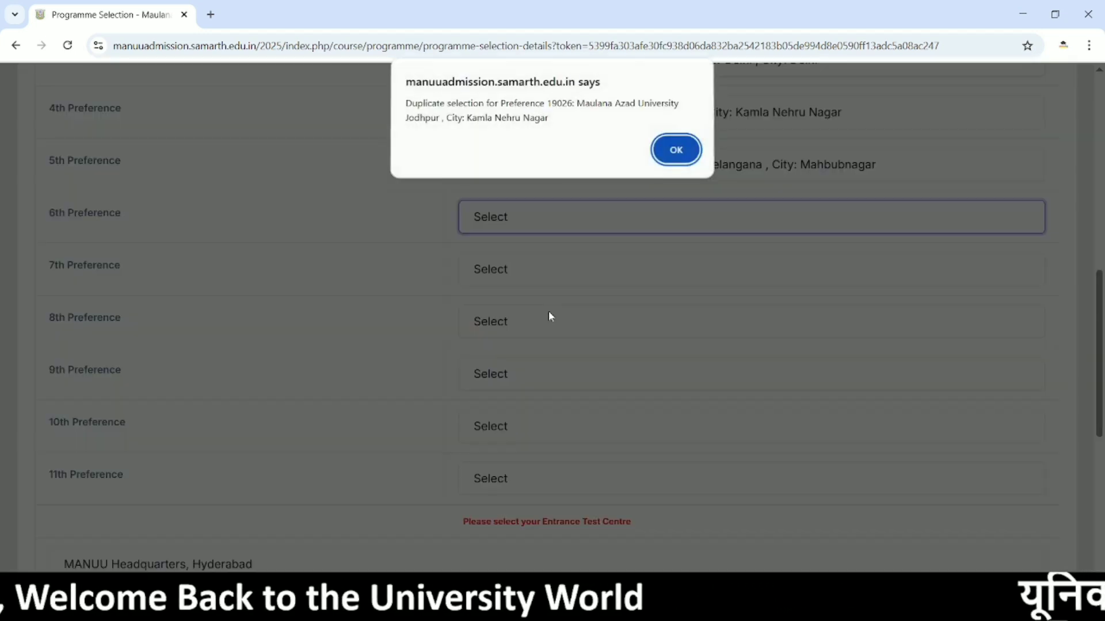
left_click(673, 151)
left_click(632, 227)
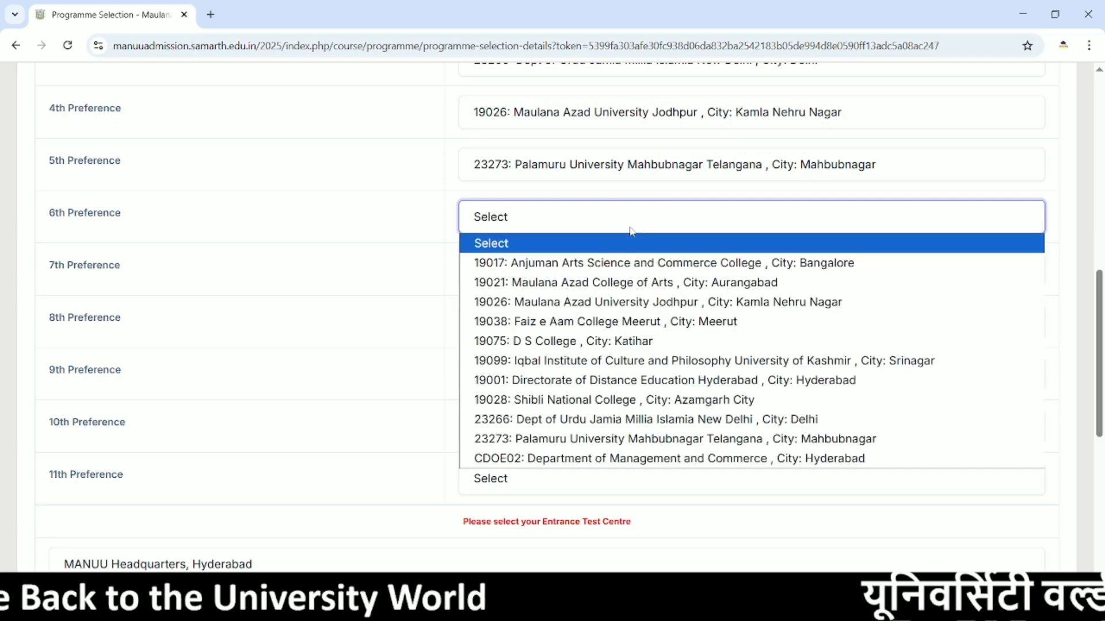
left_click(631, 344)
Step: Set the 7th preference to 19038: Faiz e Aam College Meerut and the 8th to 19021: Maulana Azad College of Arts, Aurangabad
left_click(603, 280)
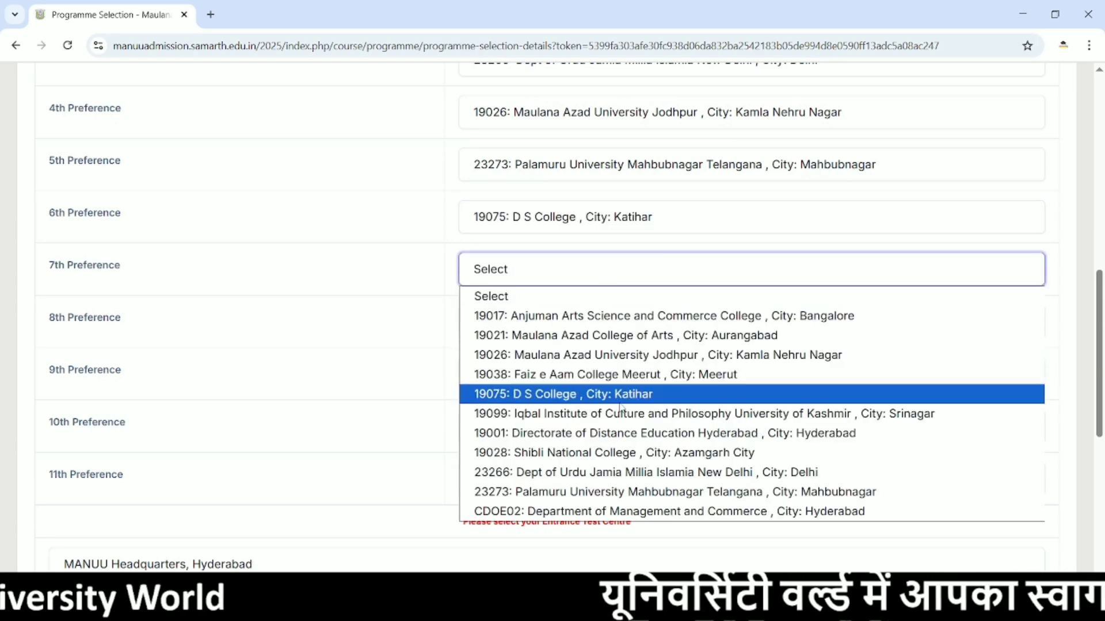
left_click(626, 382)
left_click(611, 330)
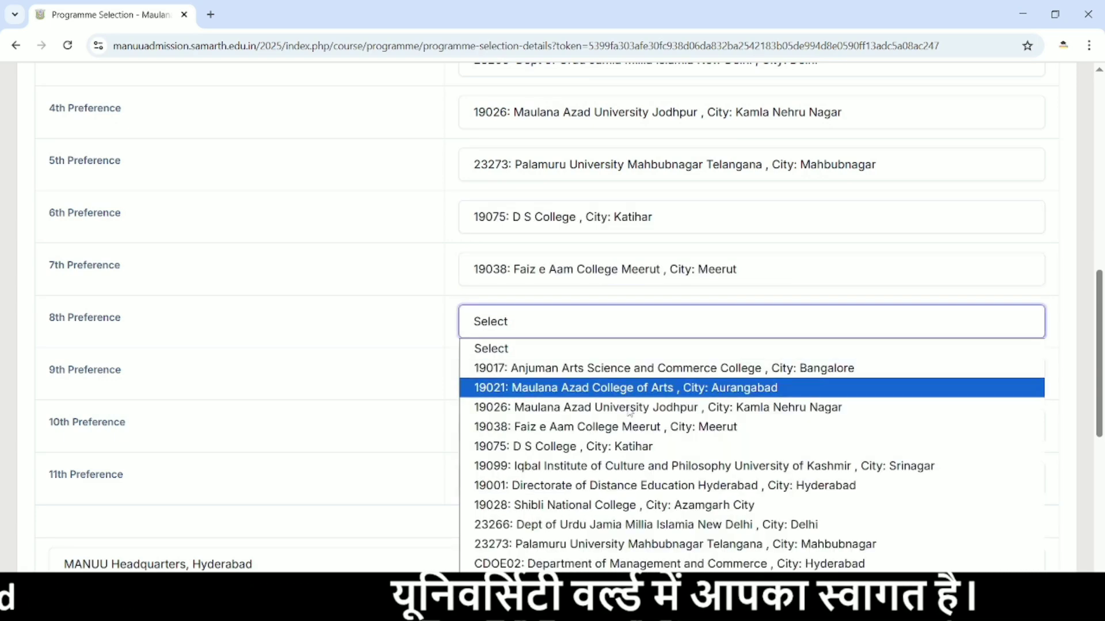
left_click(635, 390)
Step: Set the 9th preference to 19017: Anjuman Arts Science and Commerce College, City: Bangalore
left_click(564, 382)
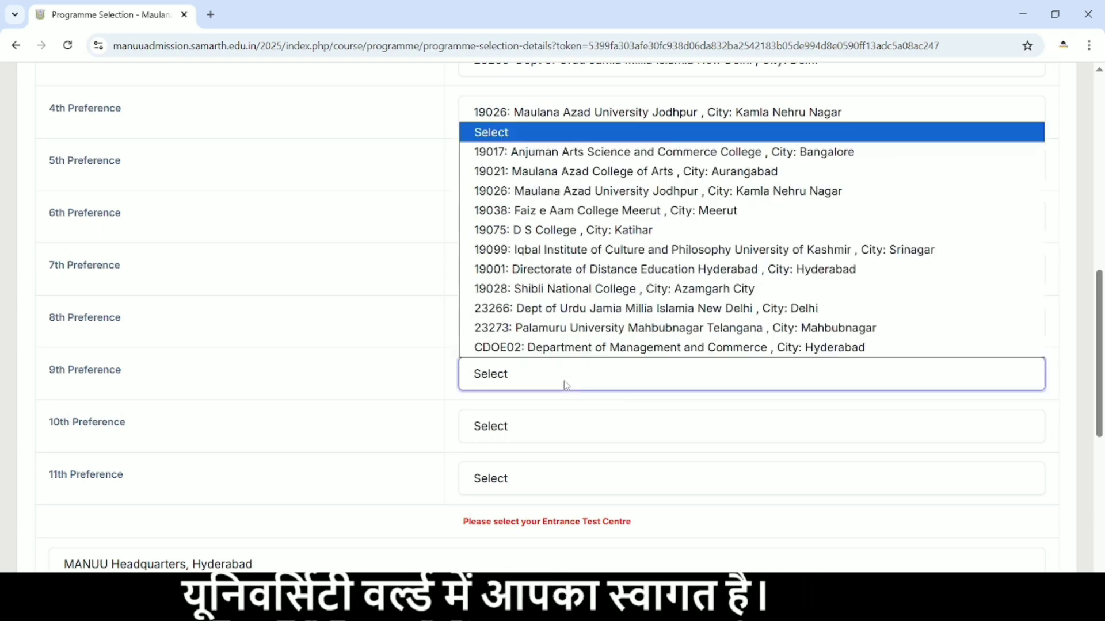
left_click(614, 312)
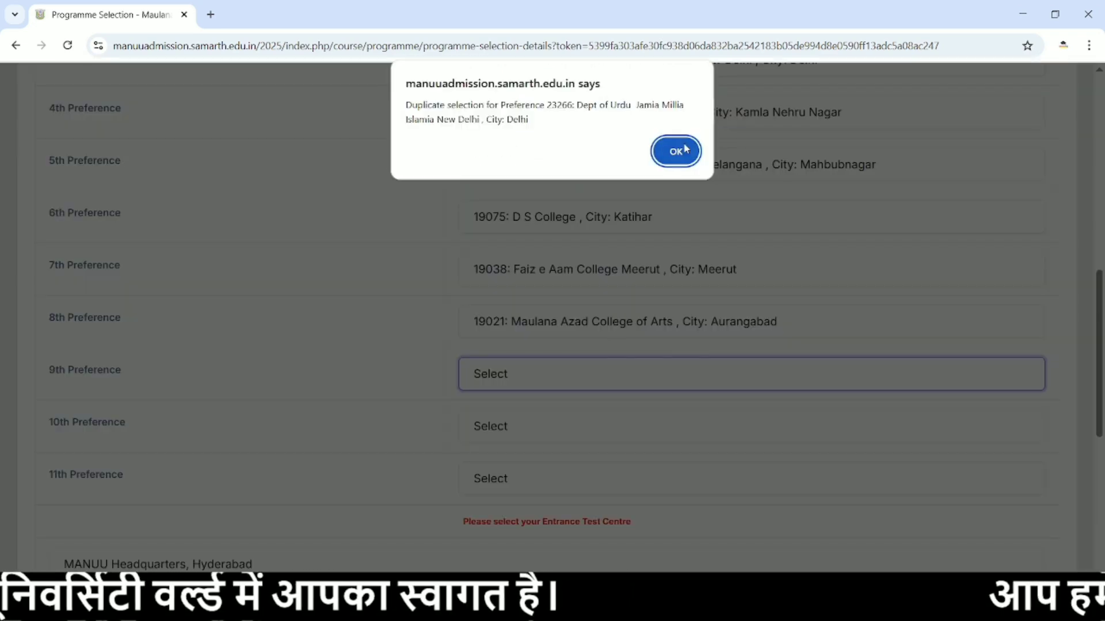
key("Return")
scroll(670, 284, "down", 2)
left_click(580, 246)
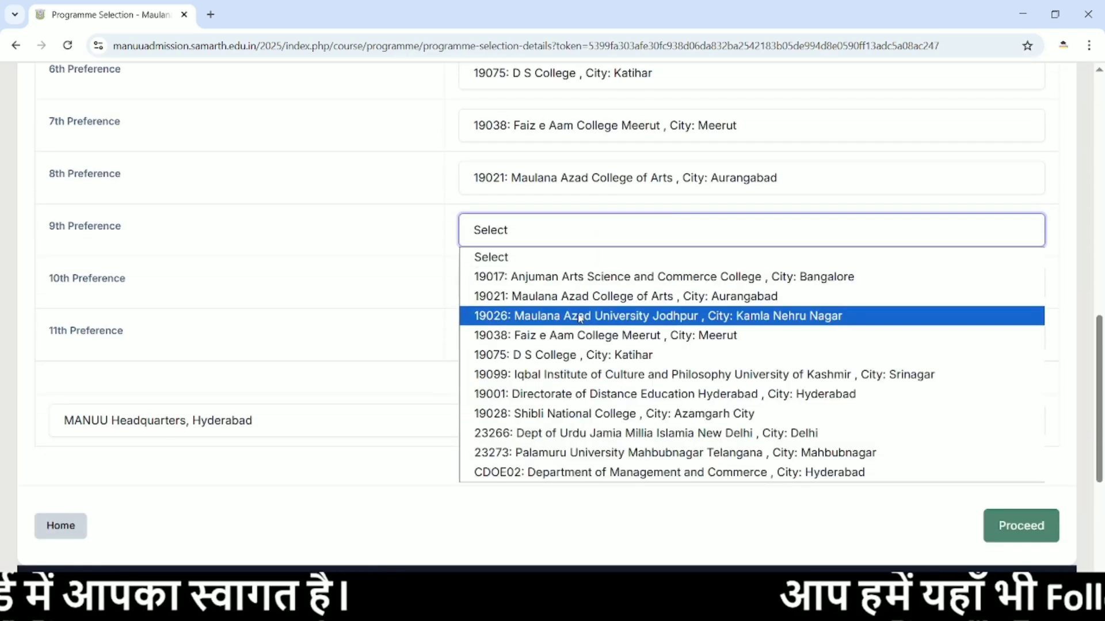
left_click(597, 281)
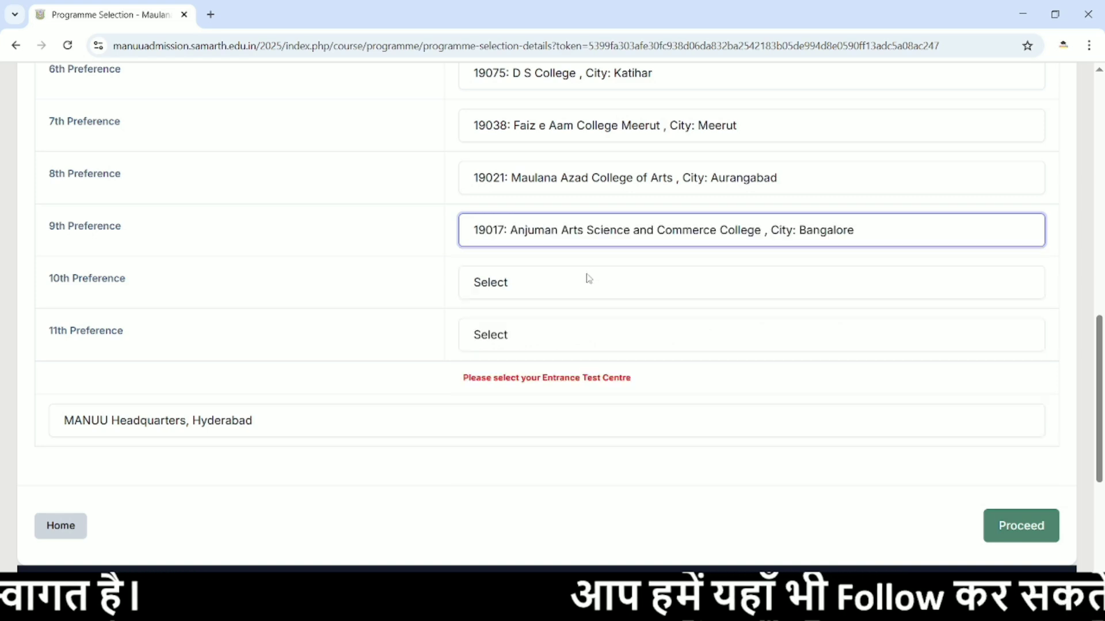
left_click(584, 279)
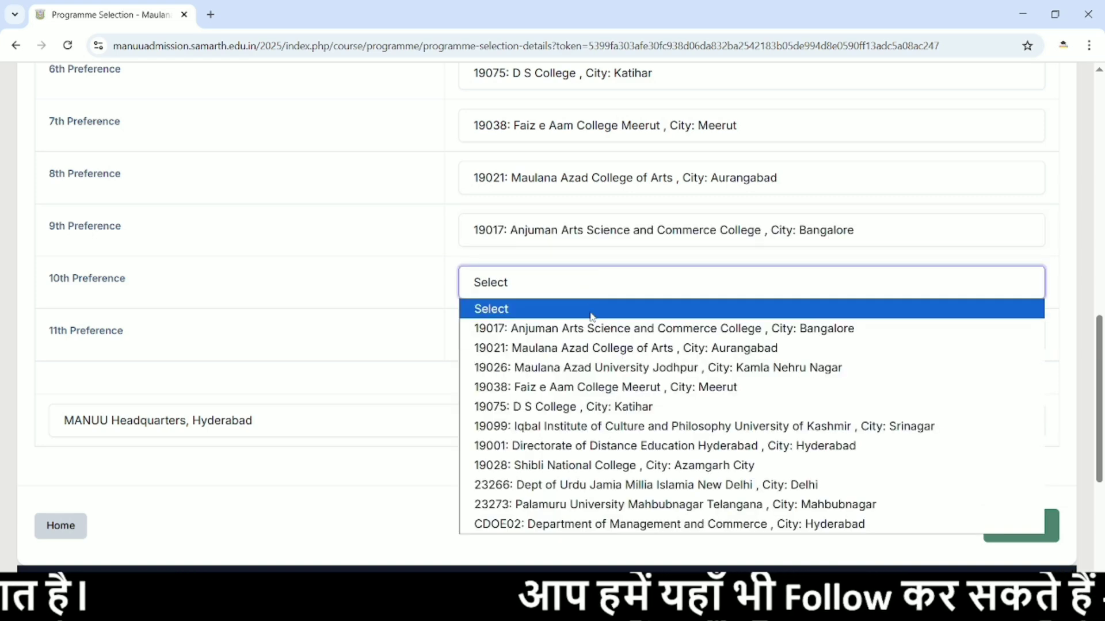
left_click(603, 369)
key("Return")
left_click(609, 278)
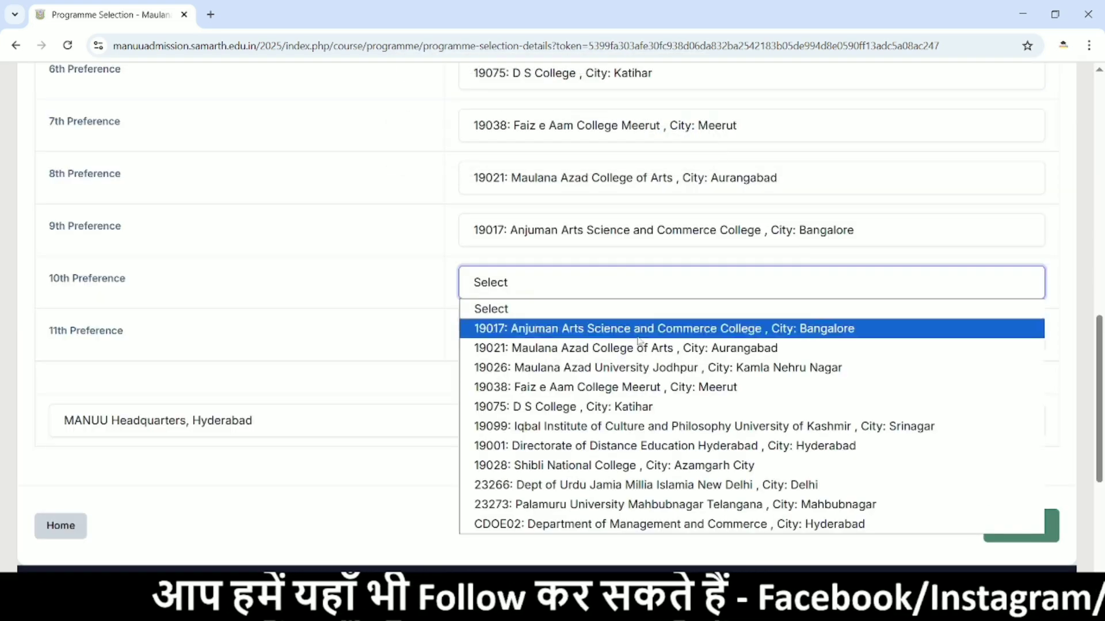
left_click(641, 346)
key("Return")
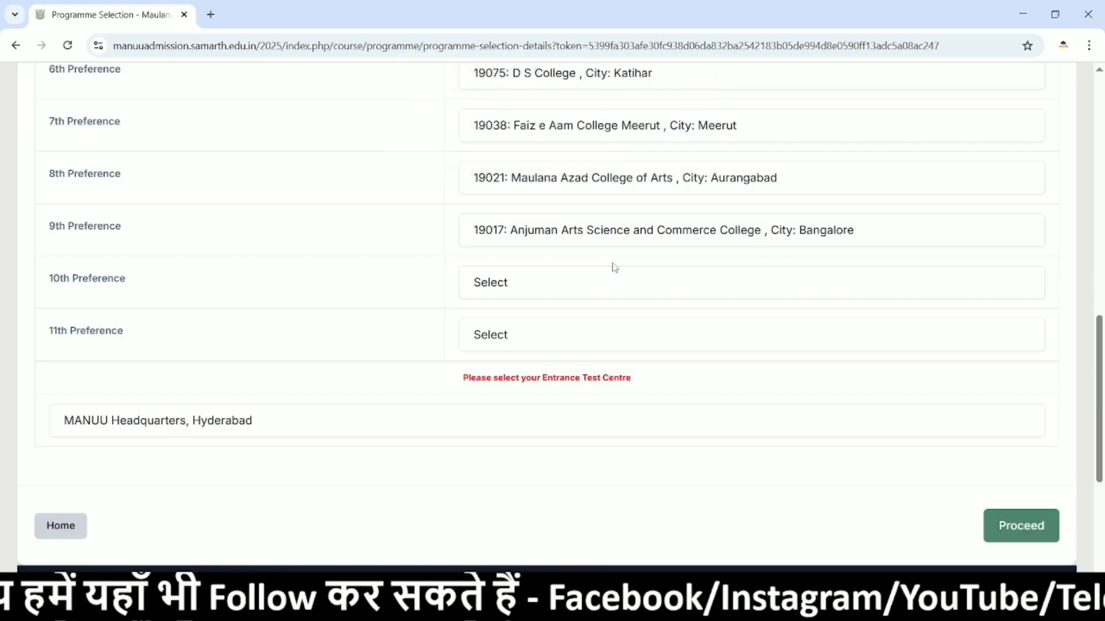
Step: Set the 10th preference to 19099: Iqbal Institute of Culture and Philosophy University of Kashmir and the 11th to 19028: Shibli National College
left_click(607, 286)
scroll(608, 289, "down", 2)
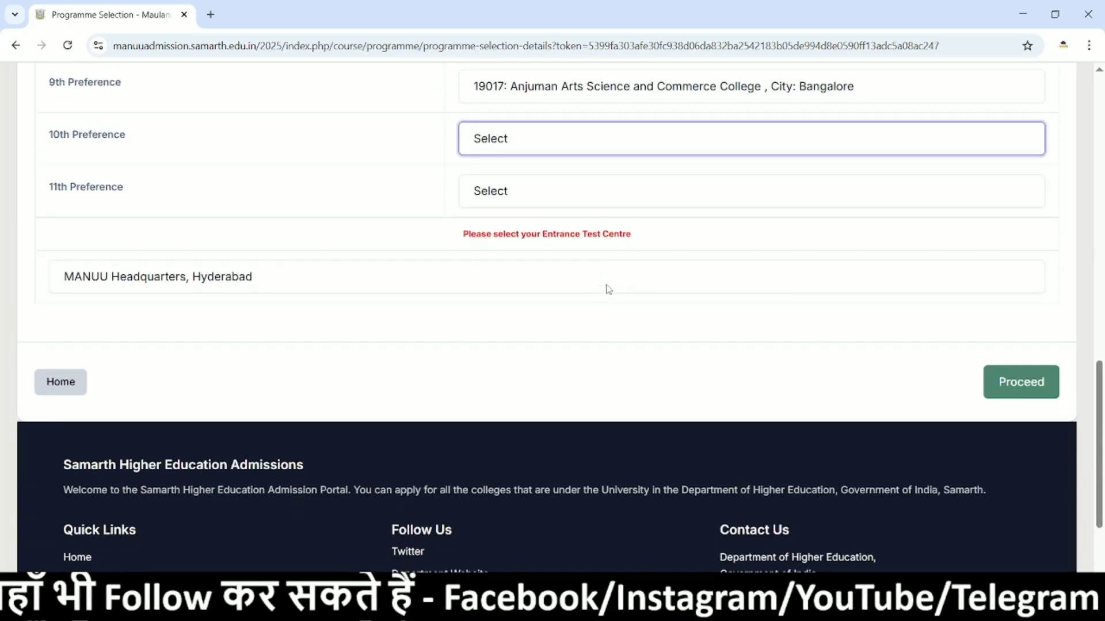
left_click(610, 150)
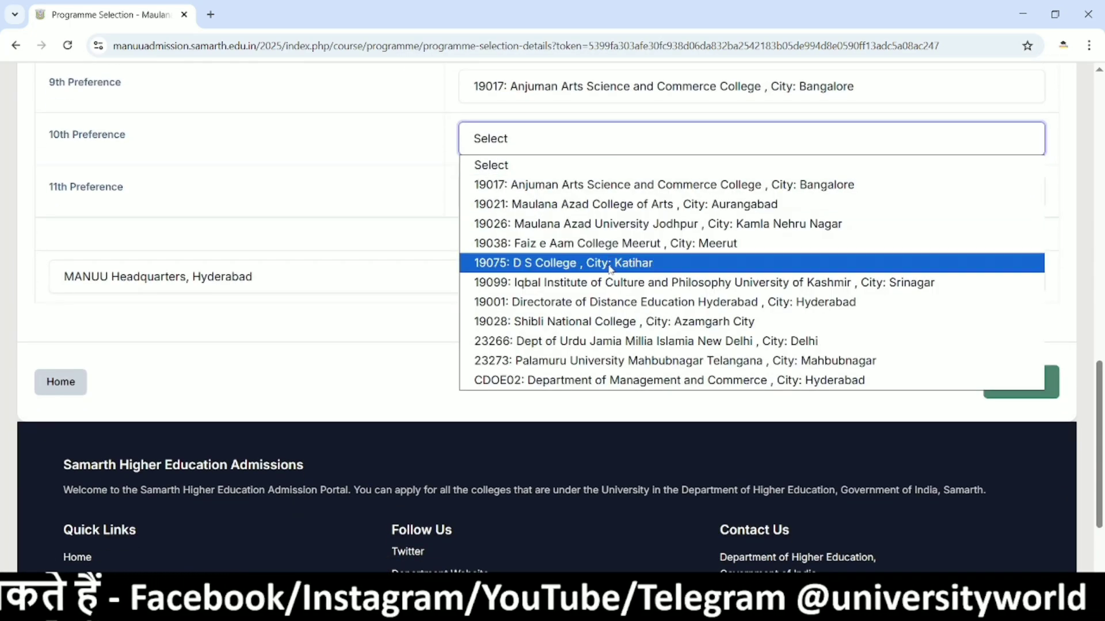
left_click(611, 284)
left_click(568, 190)
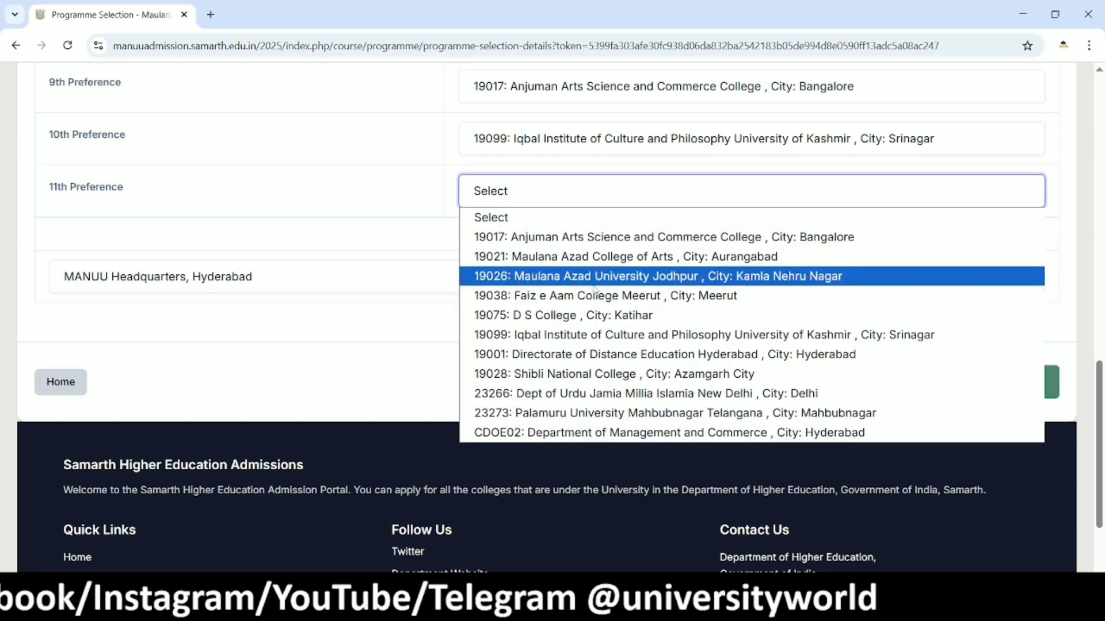
left_click(613, 375)
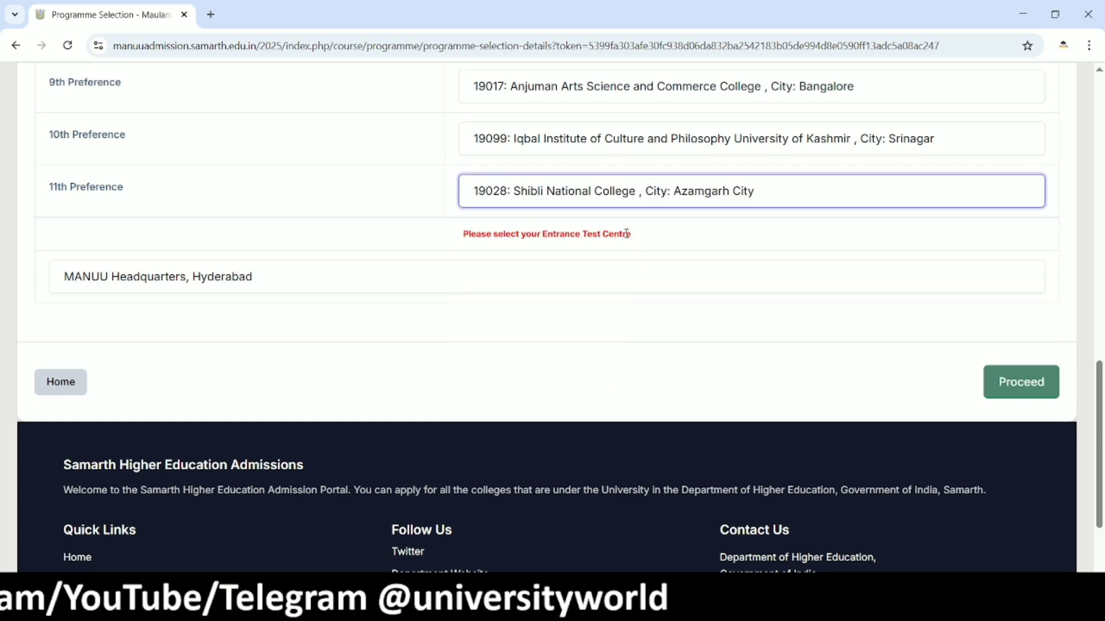
Step: Check the completed college preferences and submit the MBA programme selection
scroll(766, 322, "up", 5)
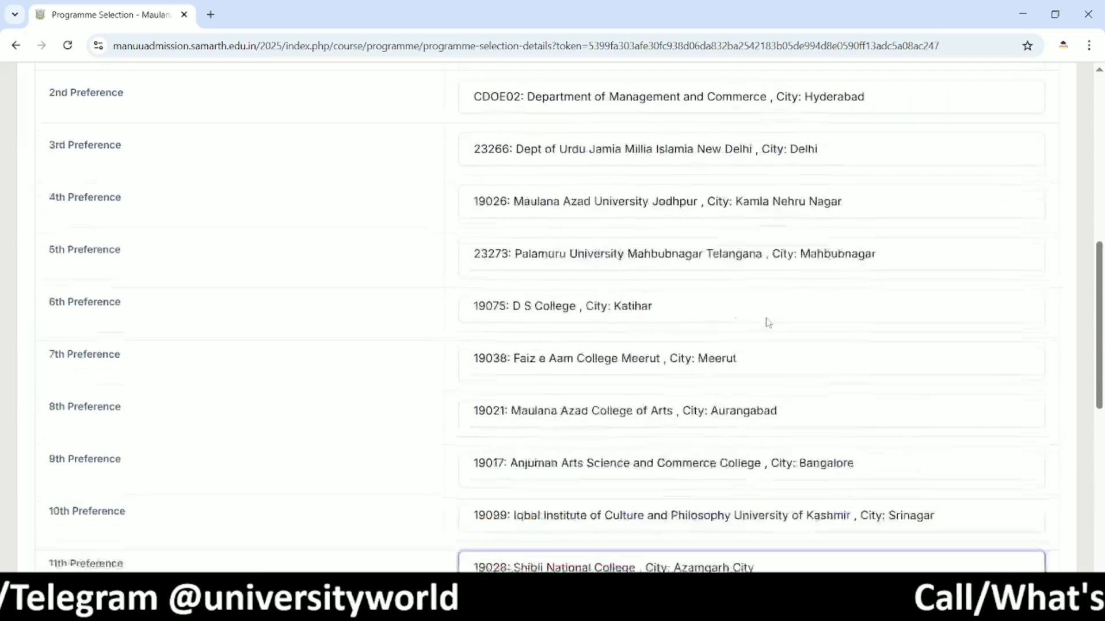
scroll(765, 321, "down", 8)
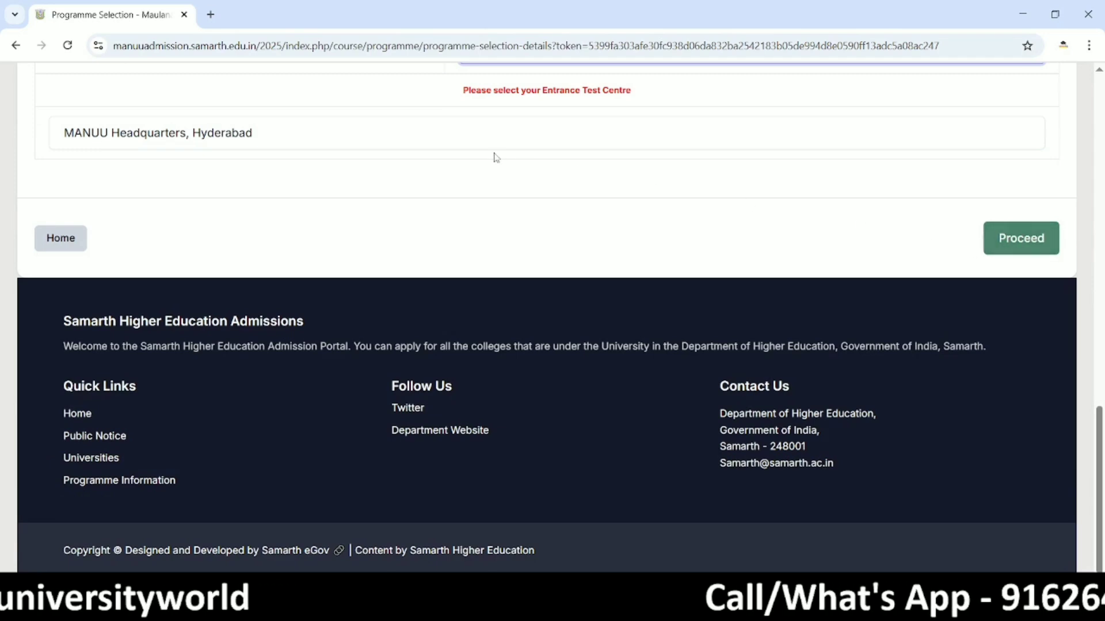
left_click(988, 245)
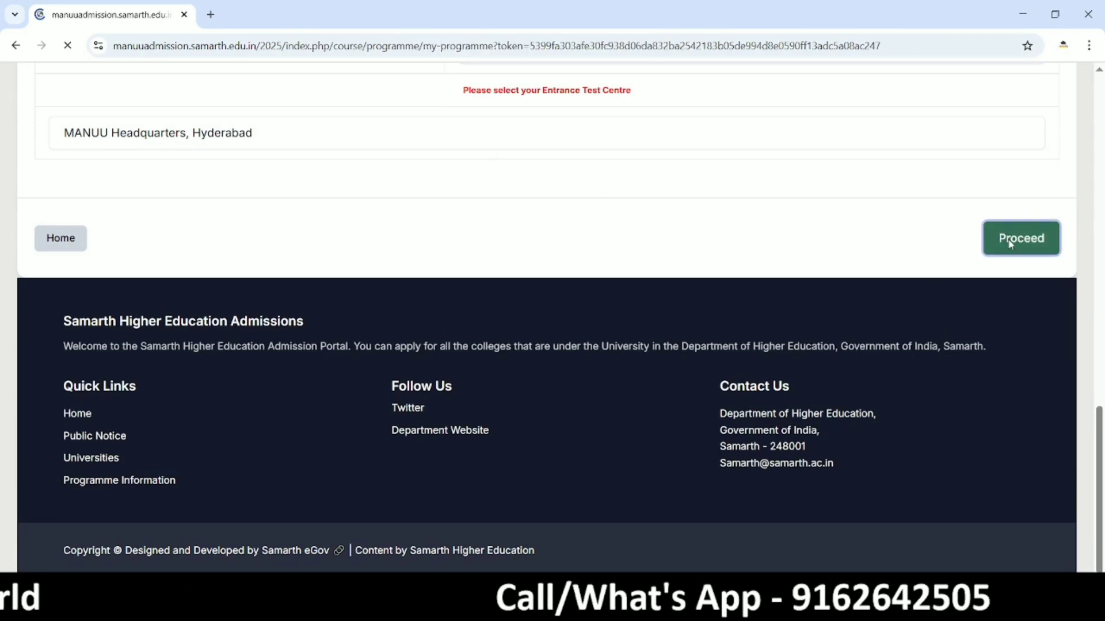
Step: Review the programme selection summary, then reopen it for updating and look over the programme name, preferences and Entrance Test Centre
scroll(596, 367, "down", 1)
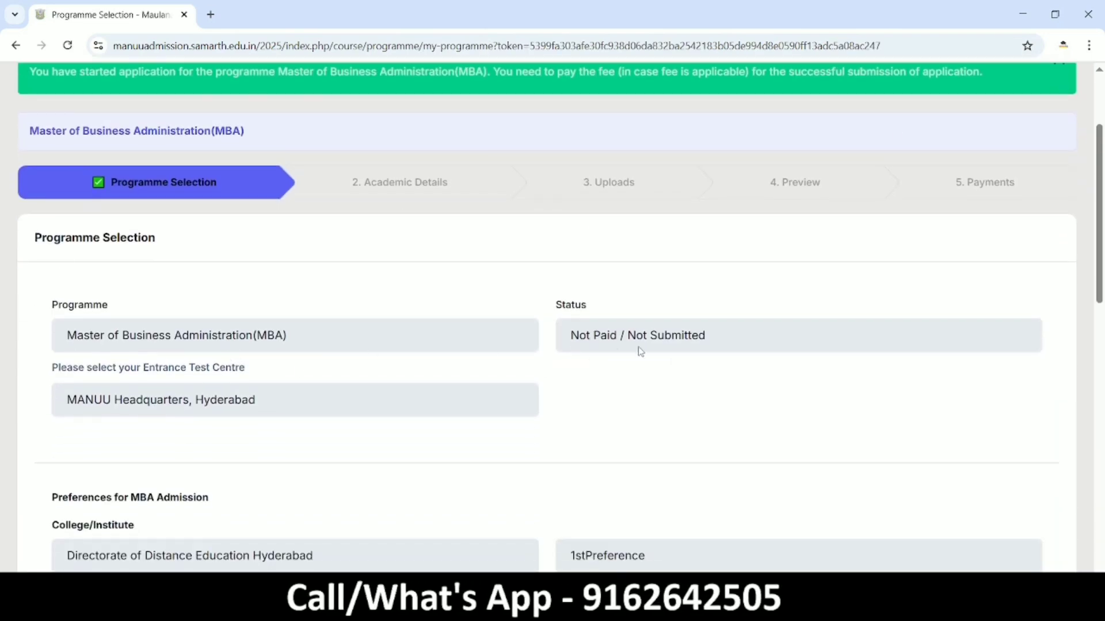
scroll(641, 351, "down", 8)
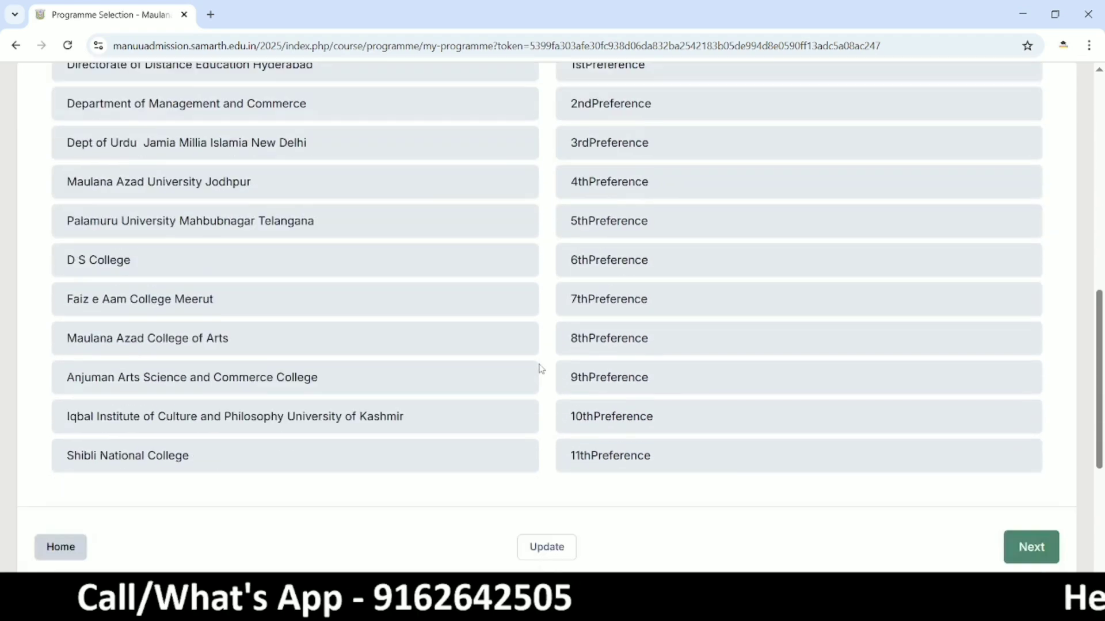
scroll(541, 369, "down", 3)
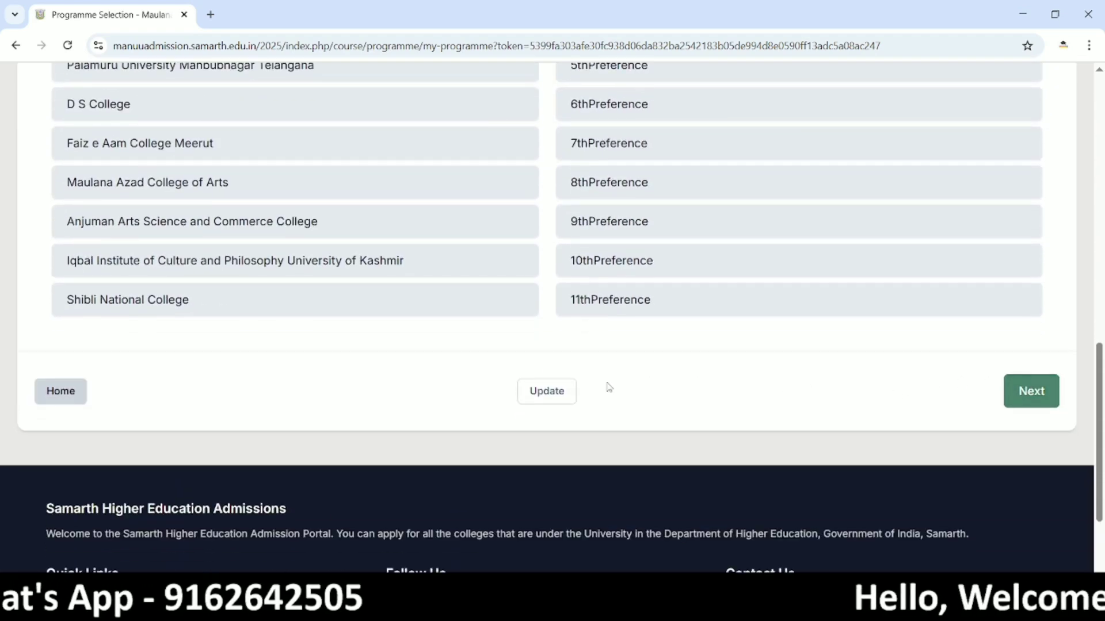
left_click(552, 391)
scroll(560, 395, "down", 3)
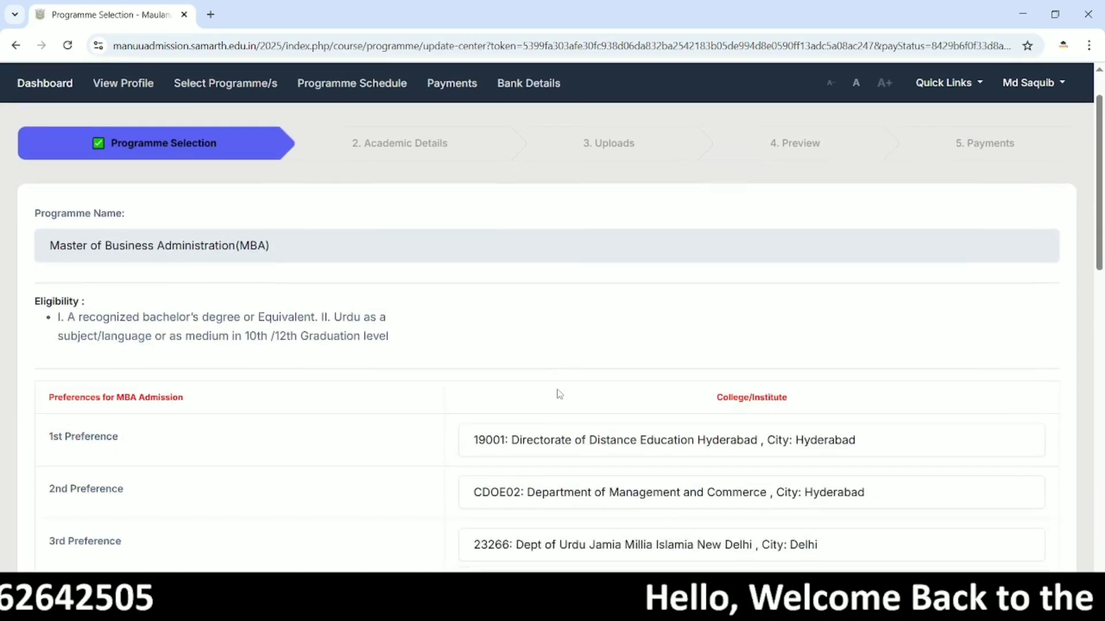
scroll(560, 394, "up", 2)
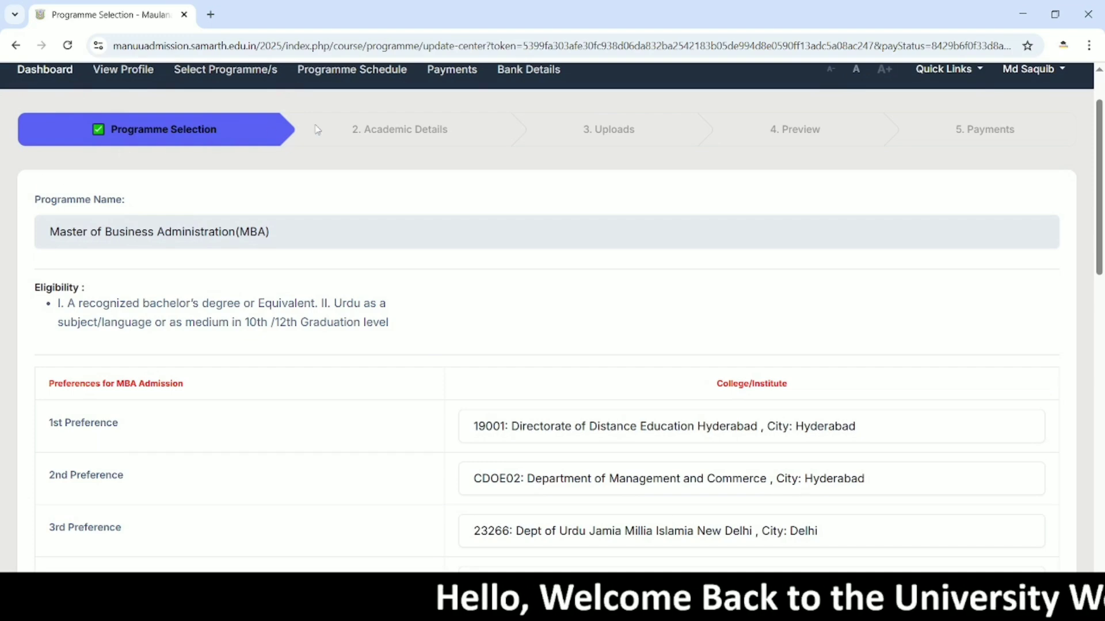
left_click(163, 221)
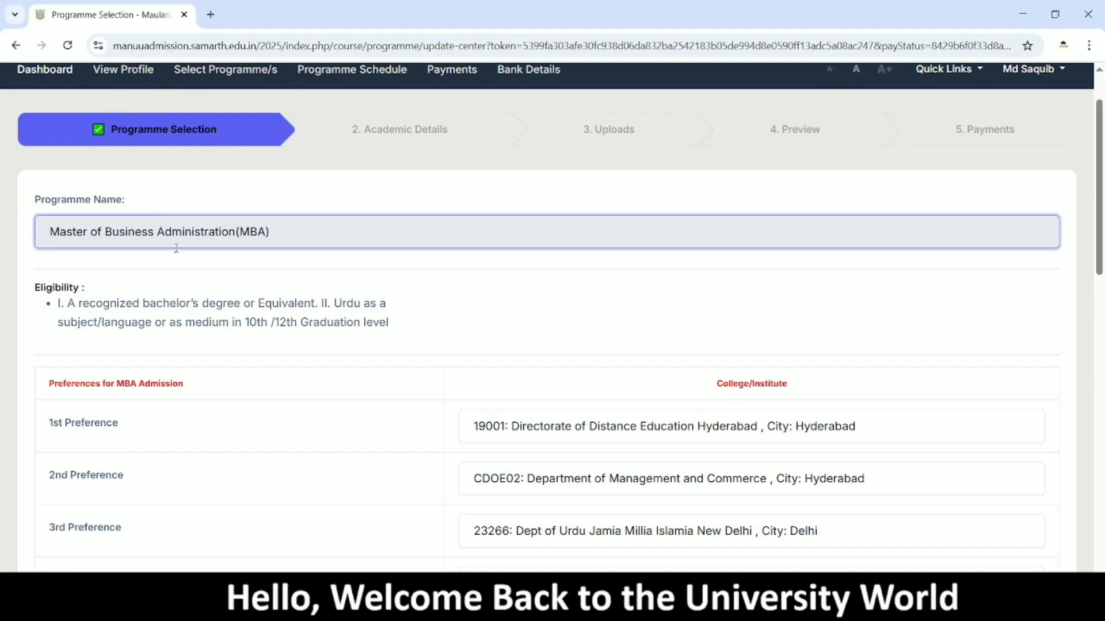
double_click(171, 234)
scroll(316, 303, "down", 10)
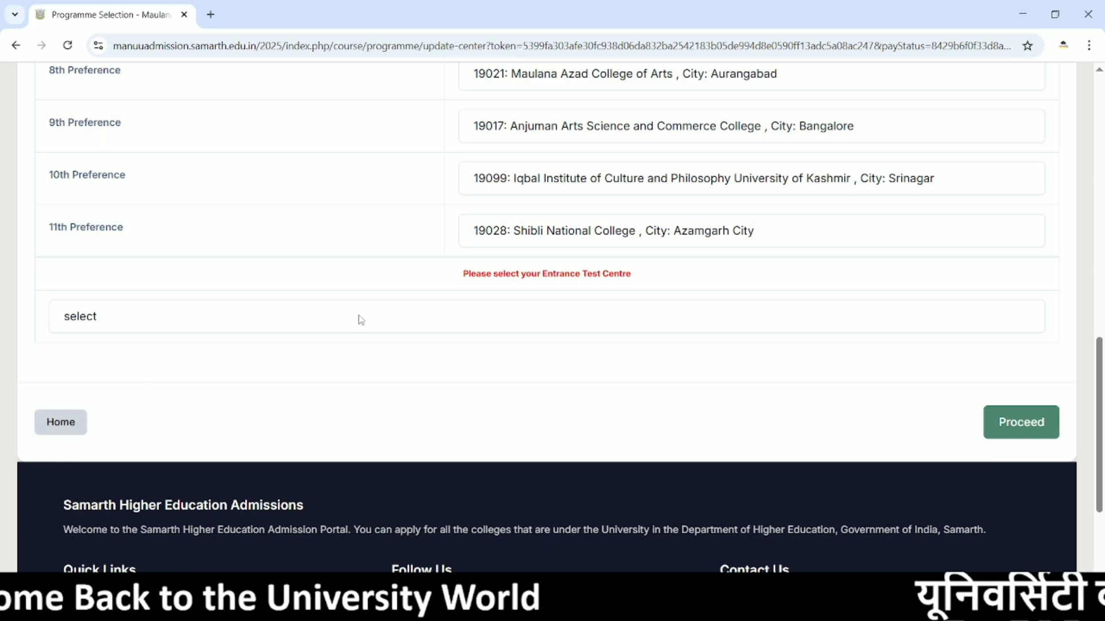
Step: Reselect MANUU Headquarters, Hyderabad as the Entrance Test Centre and resubmit the programme selection
left_click(1004, 427)
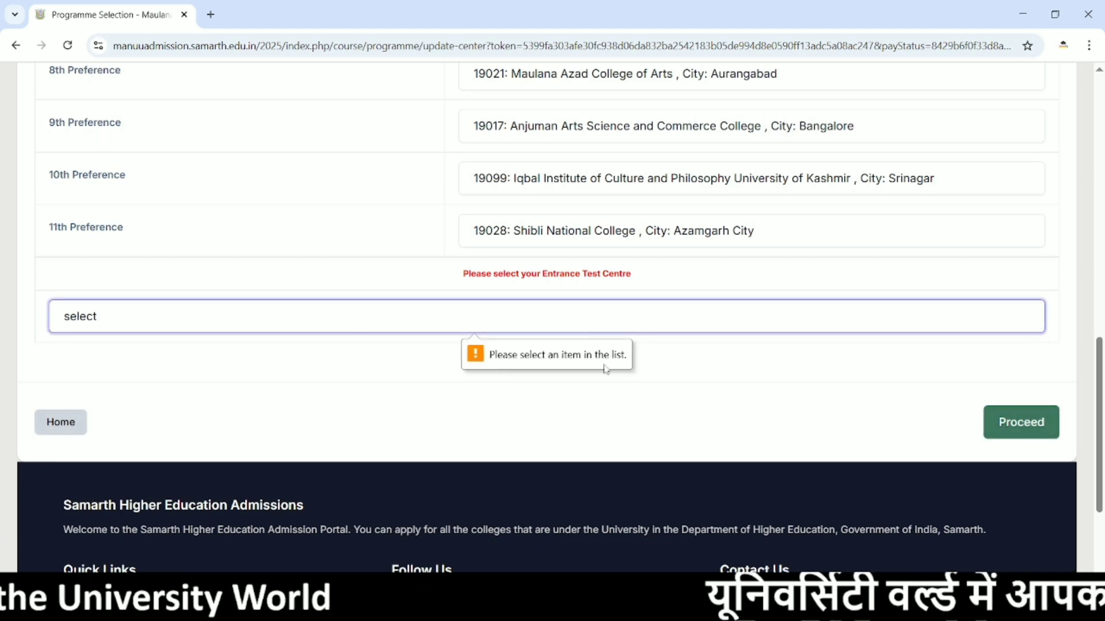
left_click(530, 312)
left_click(410, 362)
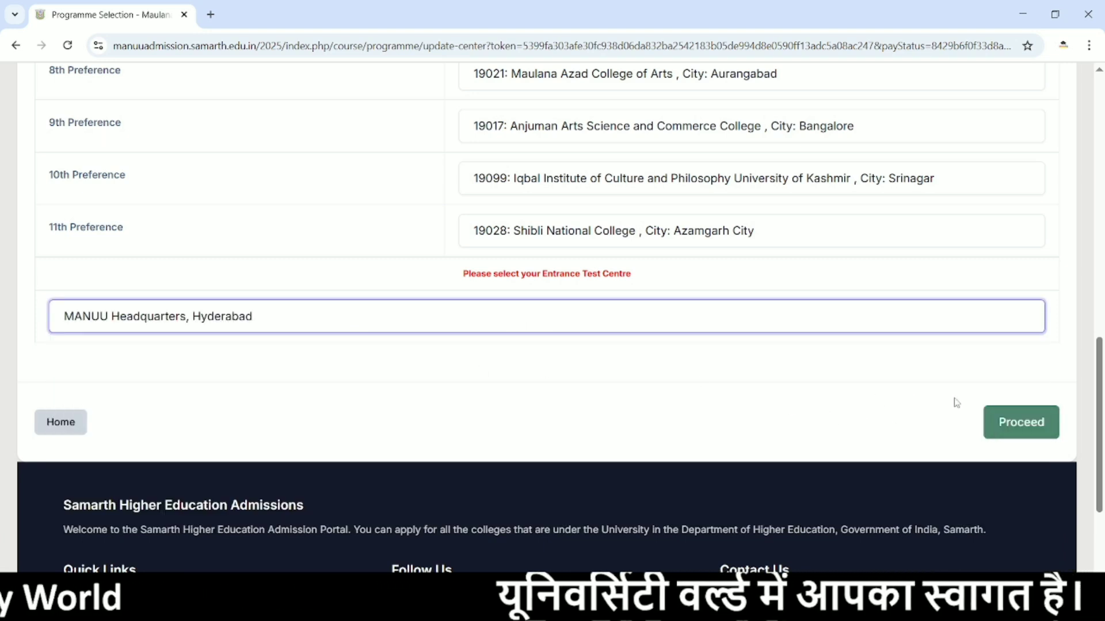
left_click(1007, 422)
Step: Continue from the programme selection summary to the Academic Details stage
scroll(799, 379, "down", 5)
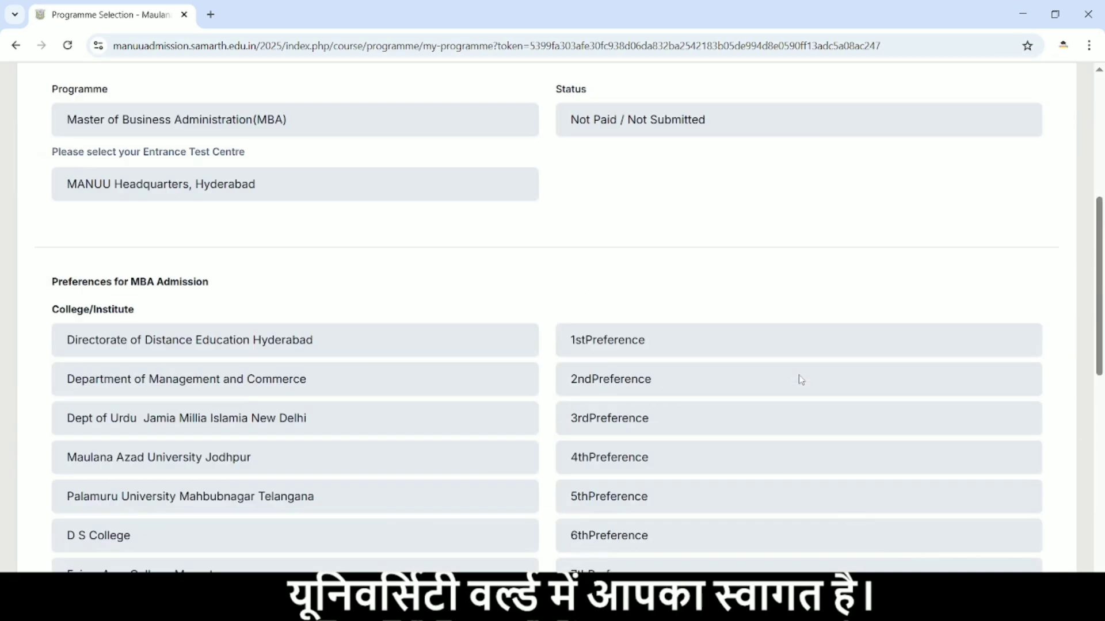
scroll(801, 380, "down", 10)
left_click(1031, 221)
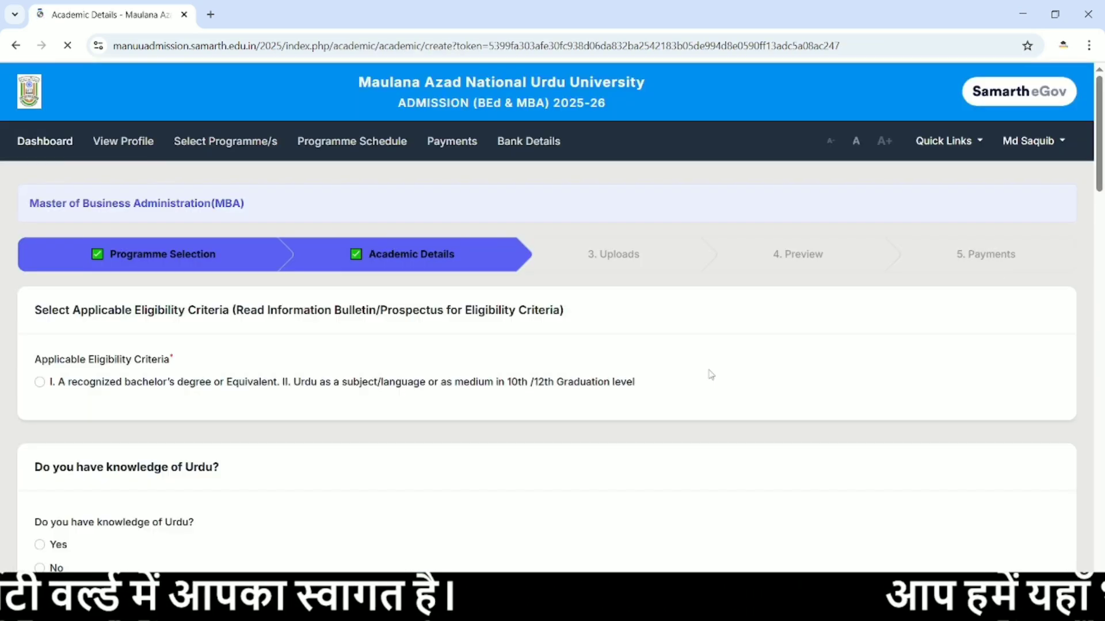
Step: Answer Yes to the question about having knowledge of Urdu
scroll(710, 373, "down", 6)
scroll(462, 338, "up", 3)
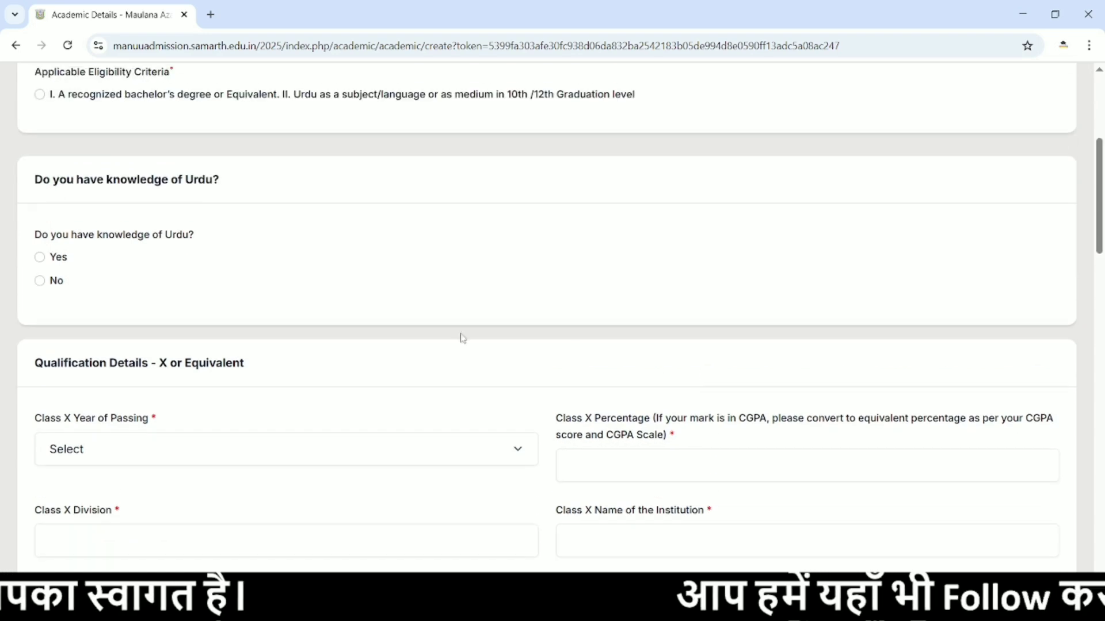
left_click(39, 261)
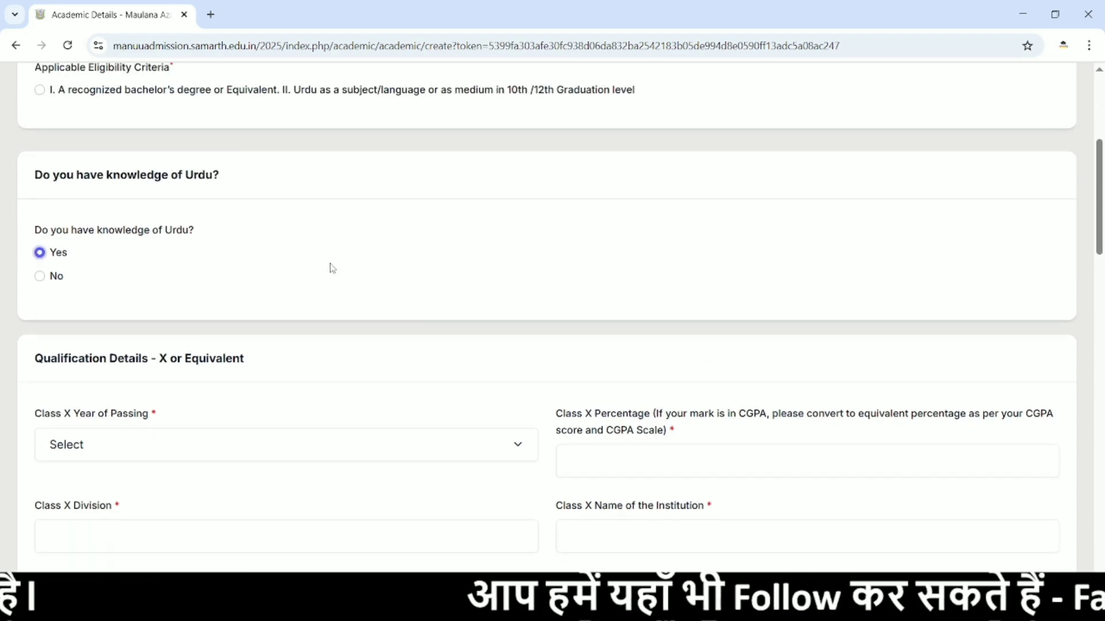
Step: Set the Class X Year of Passing to 2013 and the Class X Percentage to 64.4
scroll(184, 301, "down", 3)
left_click(185, 306)
left_click(179, 269)
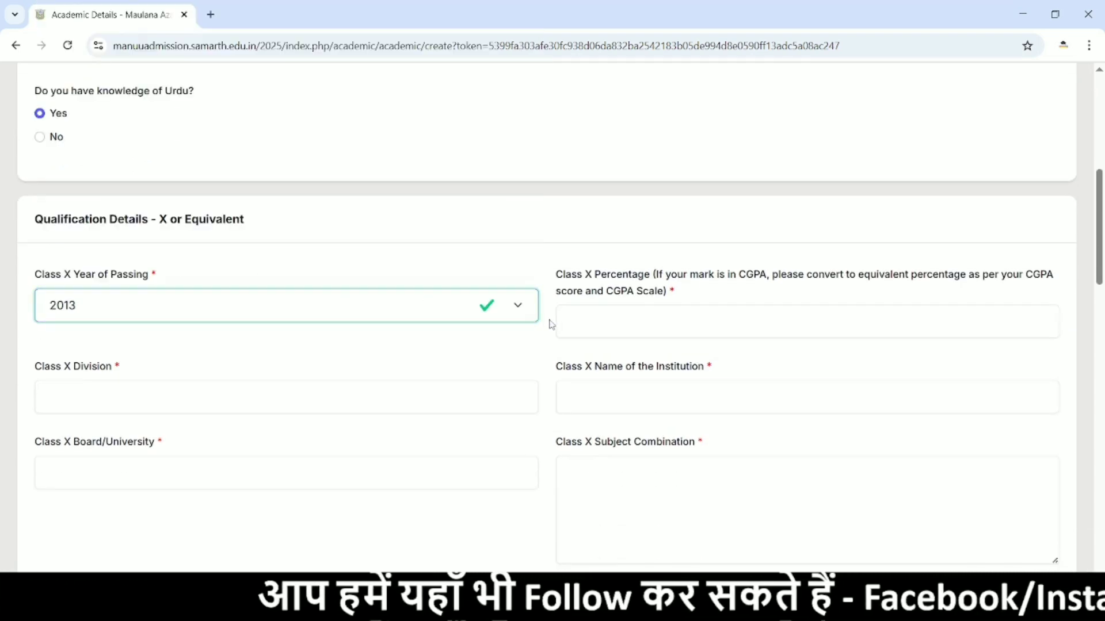
left_click(646, 327)
left_click(647, 361)
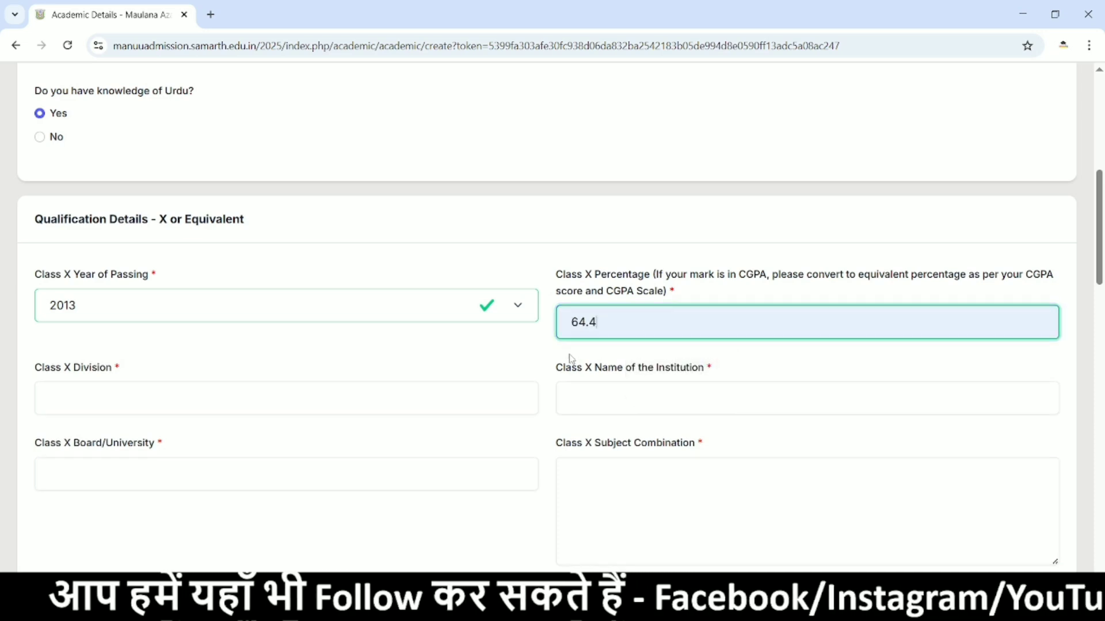
Step: Enter 1st as the Class X Division and Vidyapati High School, Bisfi as the Class X institution name
scroll(170, 240, "down", 3)
left_click(165, 249)
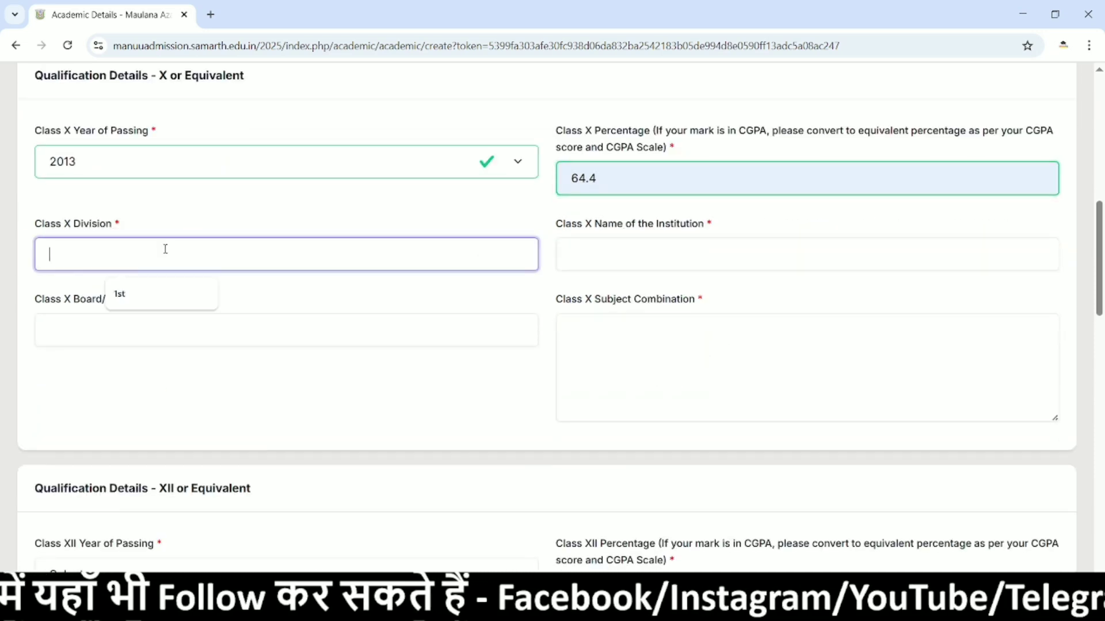
left_click(132, 293)
left_click(591, 260)
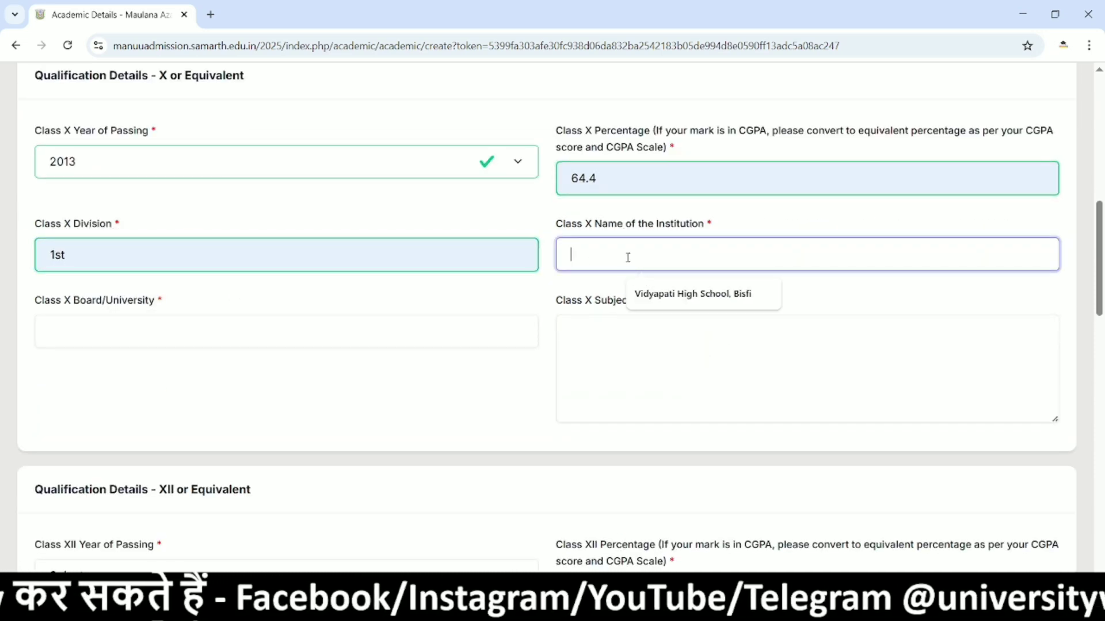
left_click(760, 293)
Step: Enter BSEB as the Class X Board/University and activate the Class X Subject Combination field
left_click(170, 343)
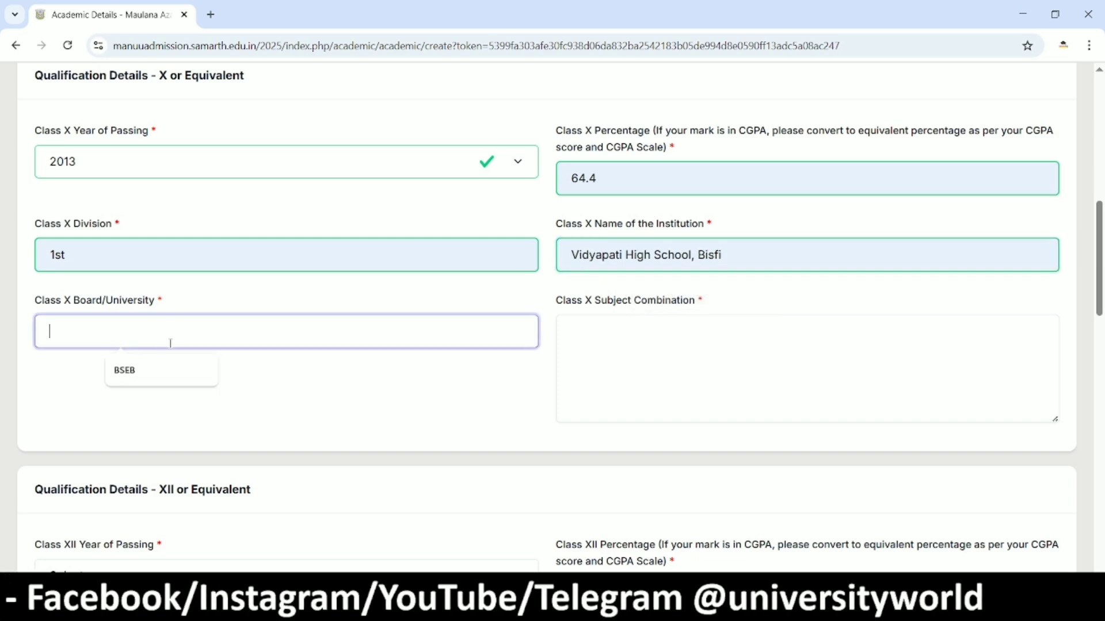
left_click(144, 371)
left_click(611, 336)
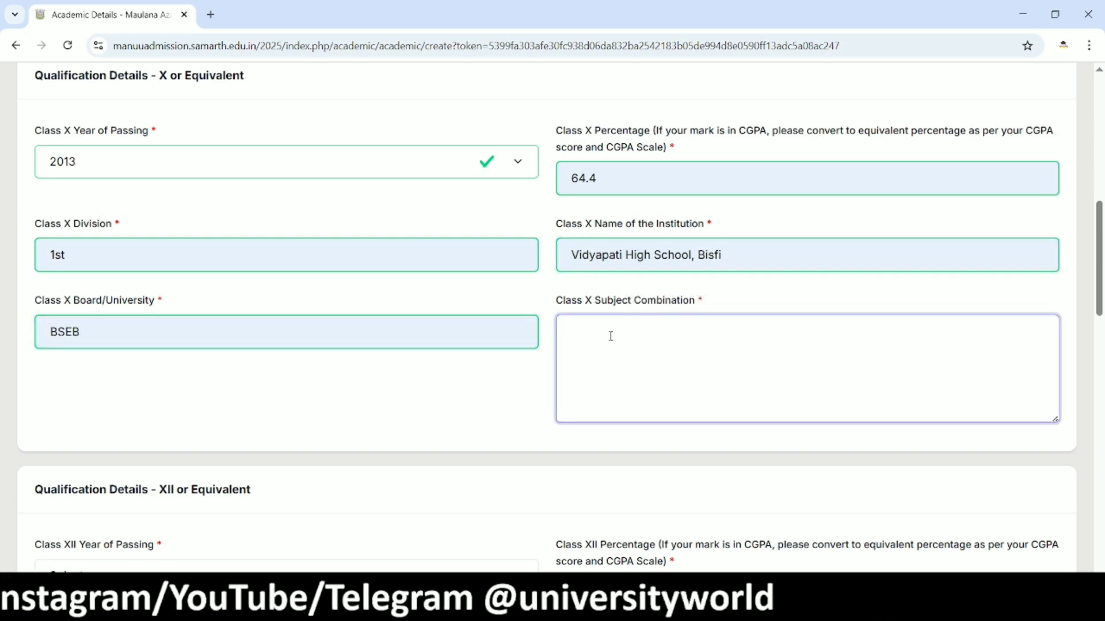
Step: Look through the remaining Class XII and Graduation qualification fields to the end of the academic details form
scroll(610, 336, "down", 10)
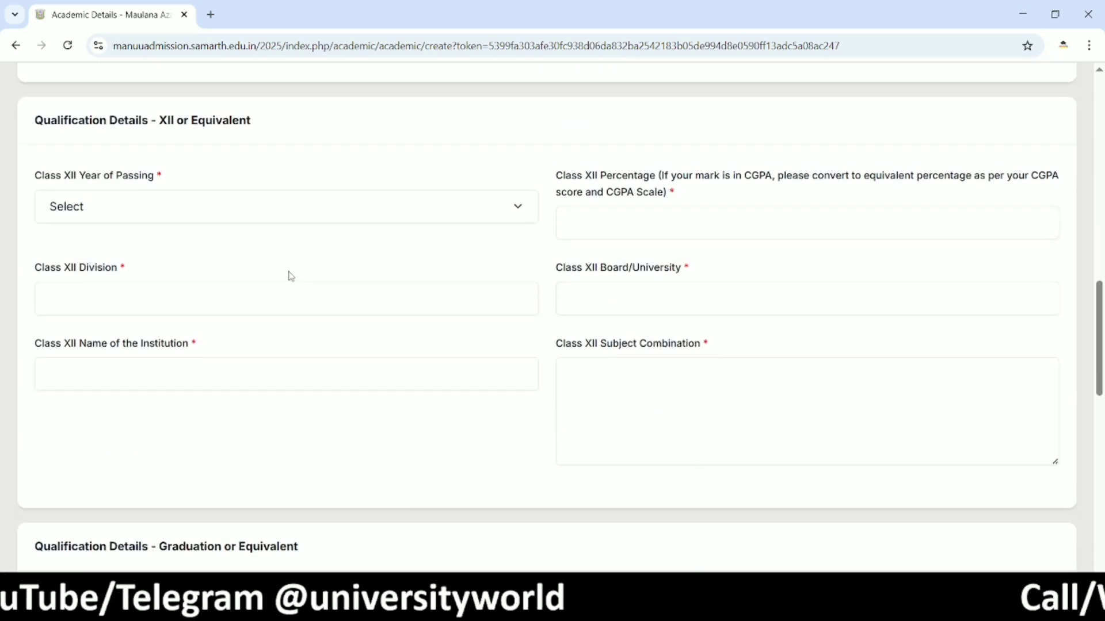
scroll(397, 325, "down", 3)
scroll(387, 331, "down", 3)
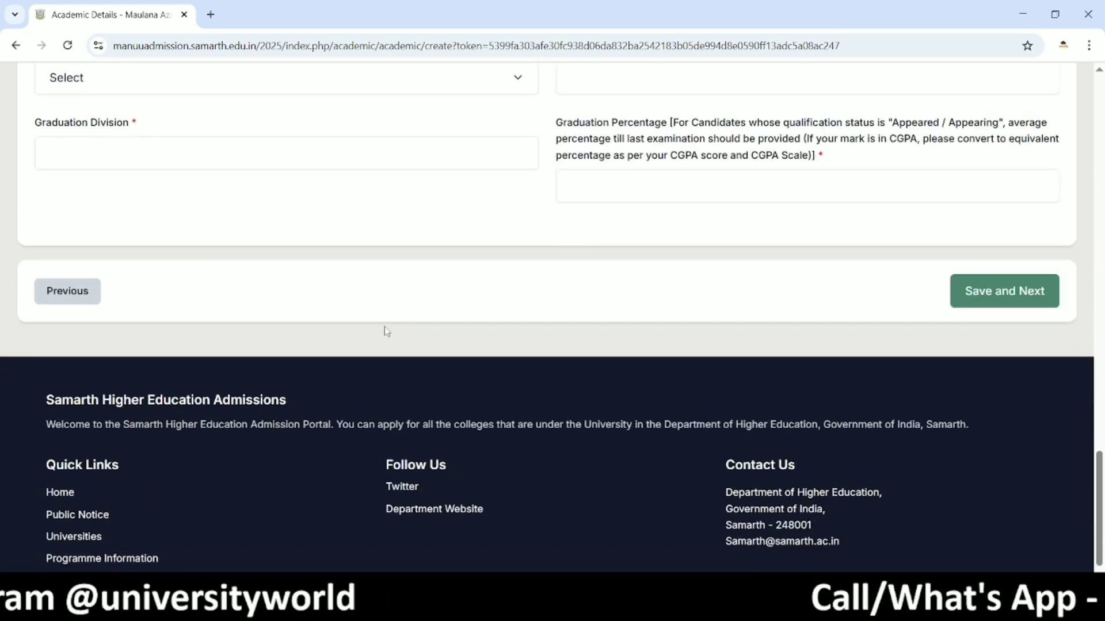
Step: Set the Class XII Year of Passing to 2015 and the Class XII Percentage to 67.2
scroll(826, 306, "up", 10)
scroll(771, 331, "up", 4)
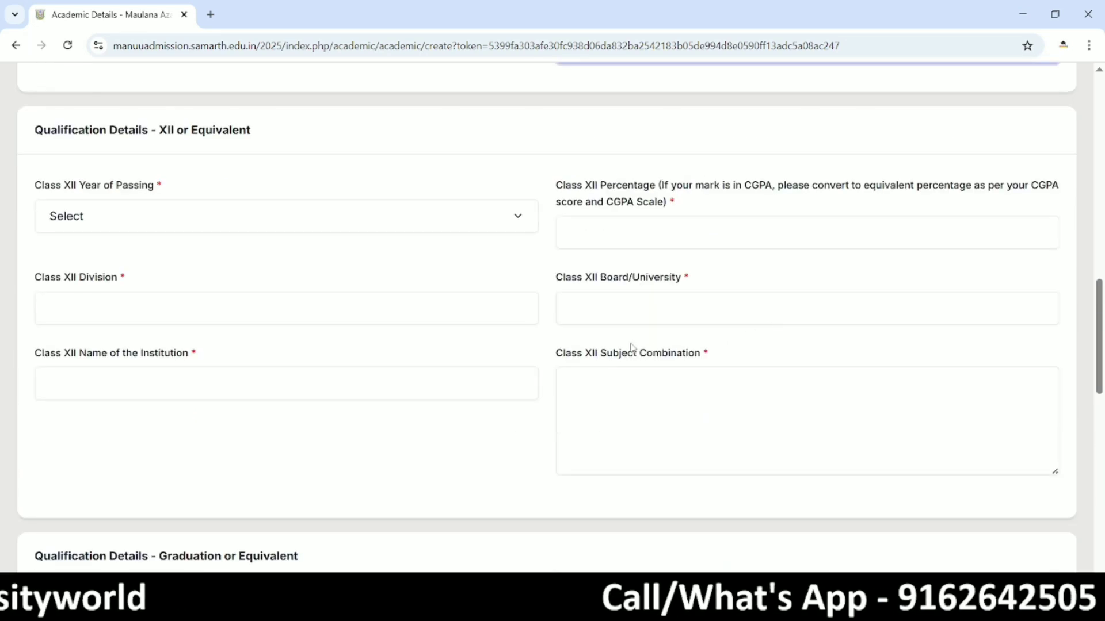
left_click(272, 227)
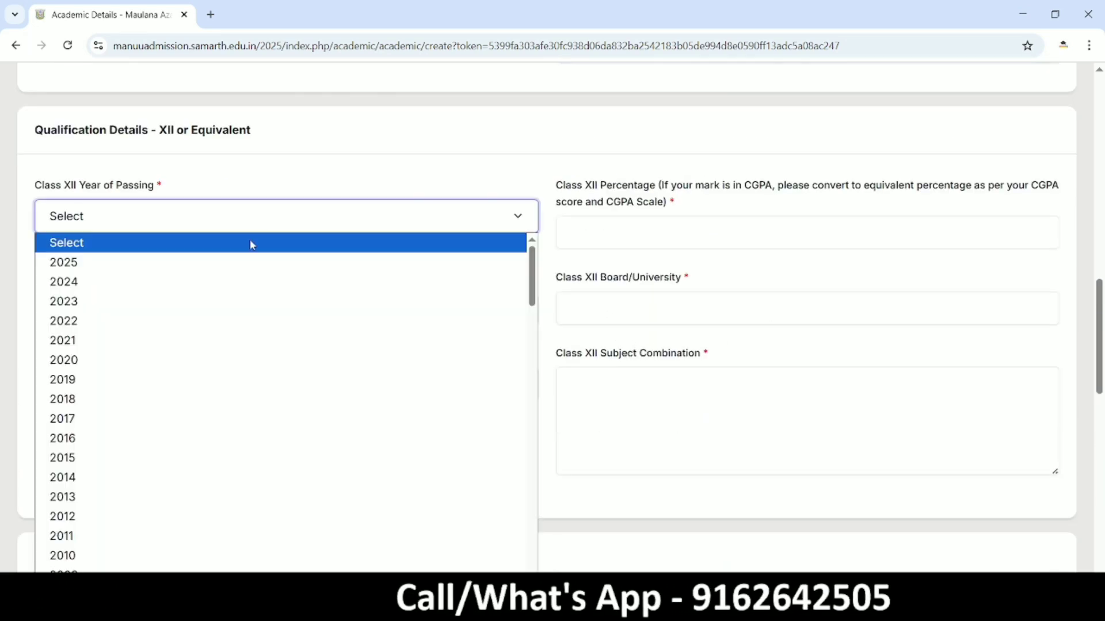
scroll(258, 361, "down", 20)
scroll(246, 350, "up", 15)
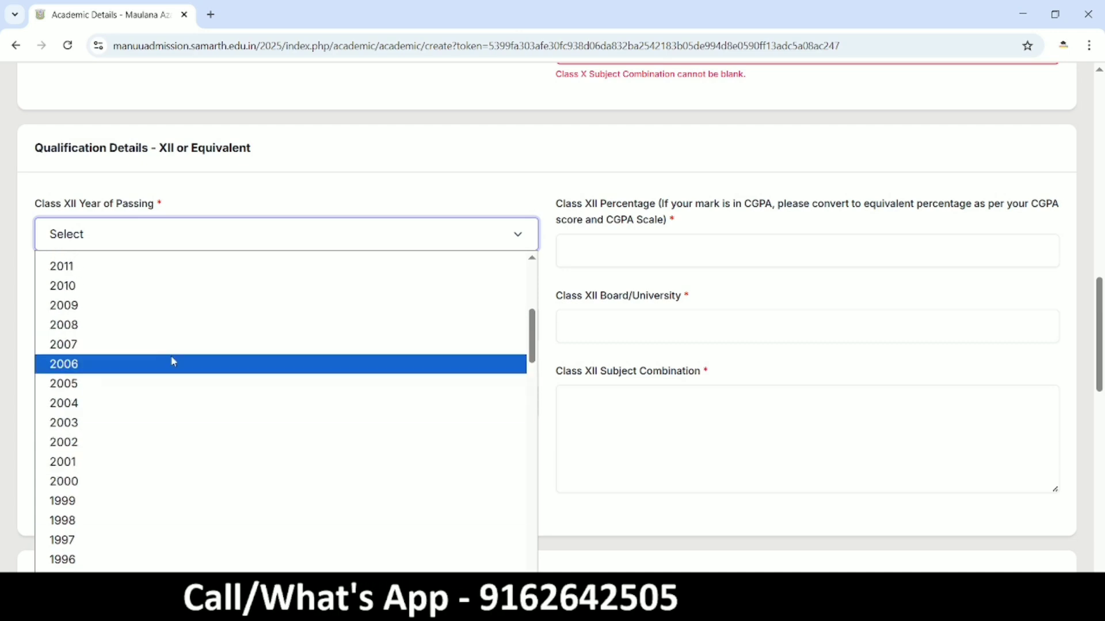
scroll(143, 323, "up", 3)
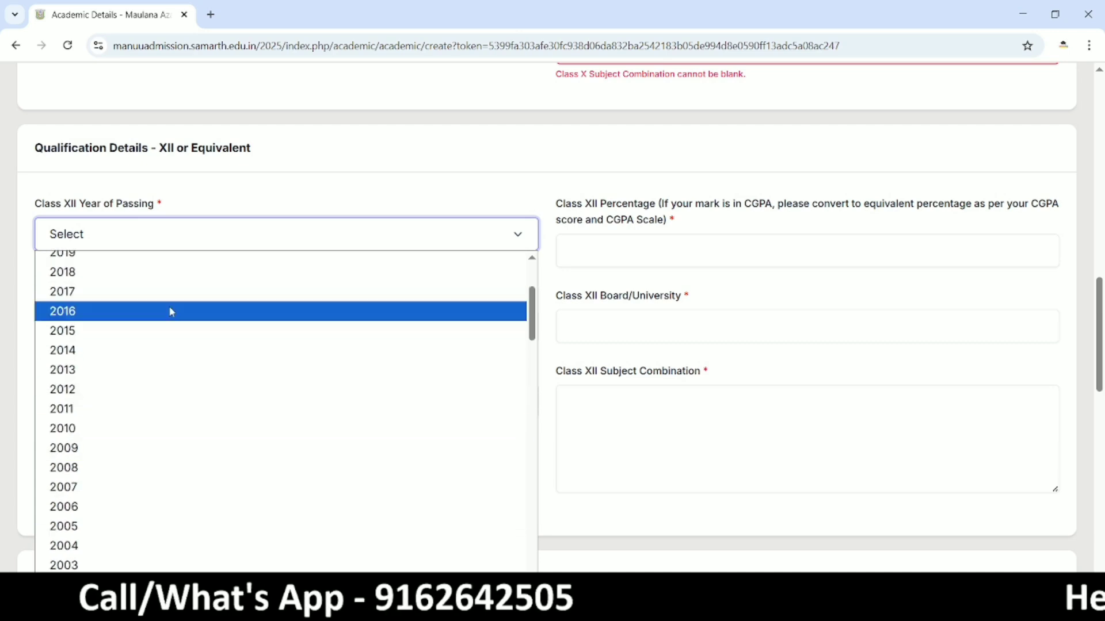
left_click(149, 333)
left_click(604, 249)
left_click(646, 289)
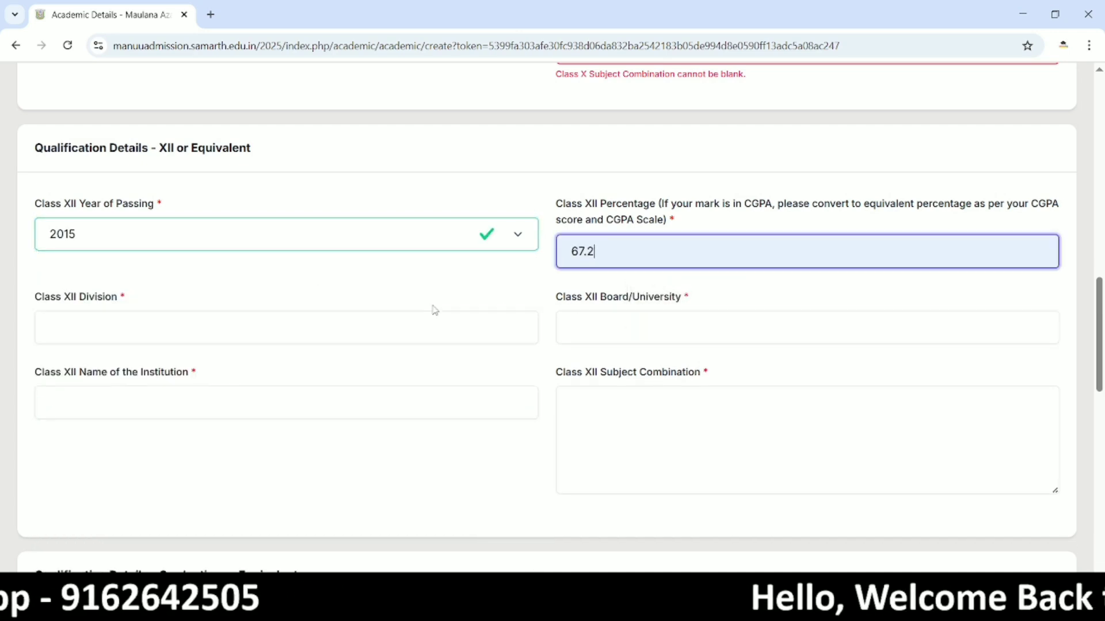
Step: Enter 1st as the Class XII Division and BSEB as the Class XII Board/University
left_click(247, 319)
type("1st")
left_click(667, 332)
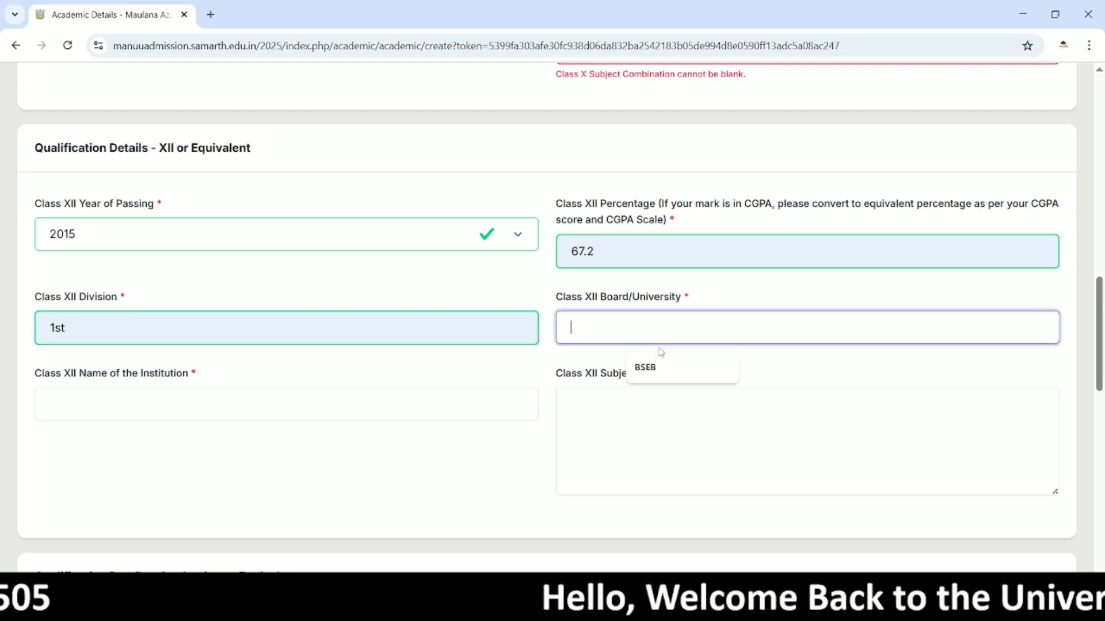
left_click(646, 367)
Step: Enter C M College, Darbhanga as the Class XII institution name
left_click(303, 403)
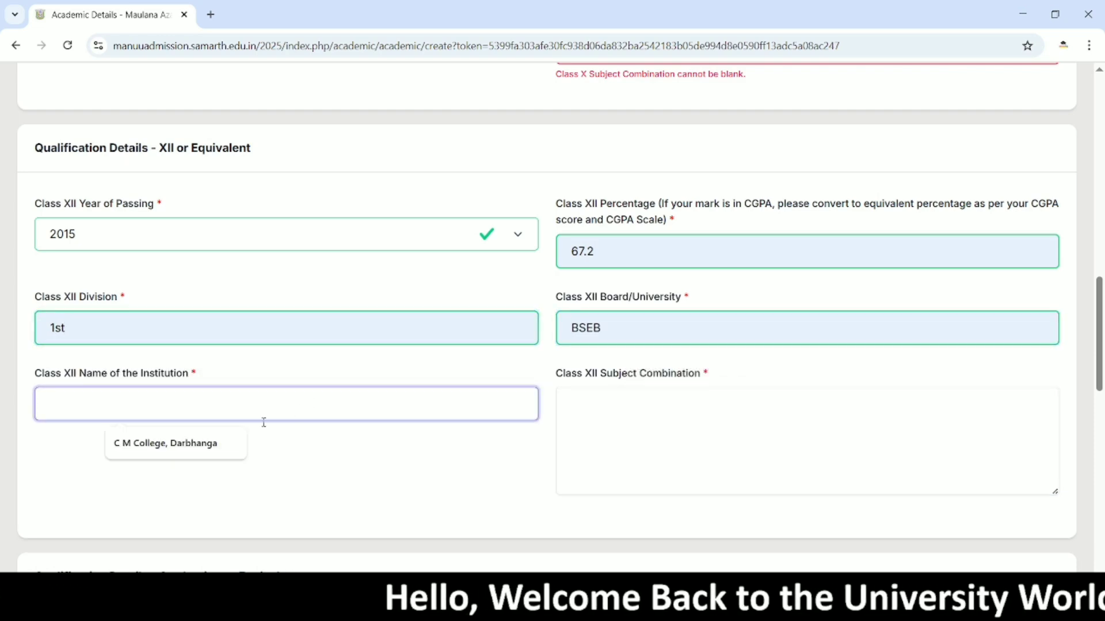
left_click(170, 444)
left_click(584, 396)
Step: Enter Maths, Social Science in the Class X Subject Combination field
scroll(599, 392, "up", 5)
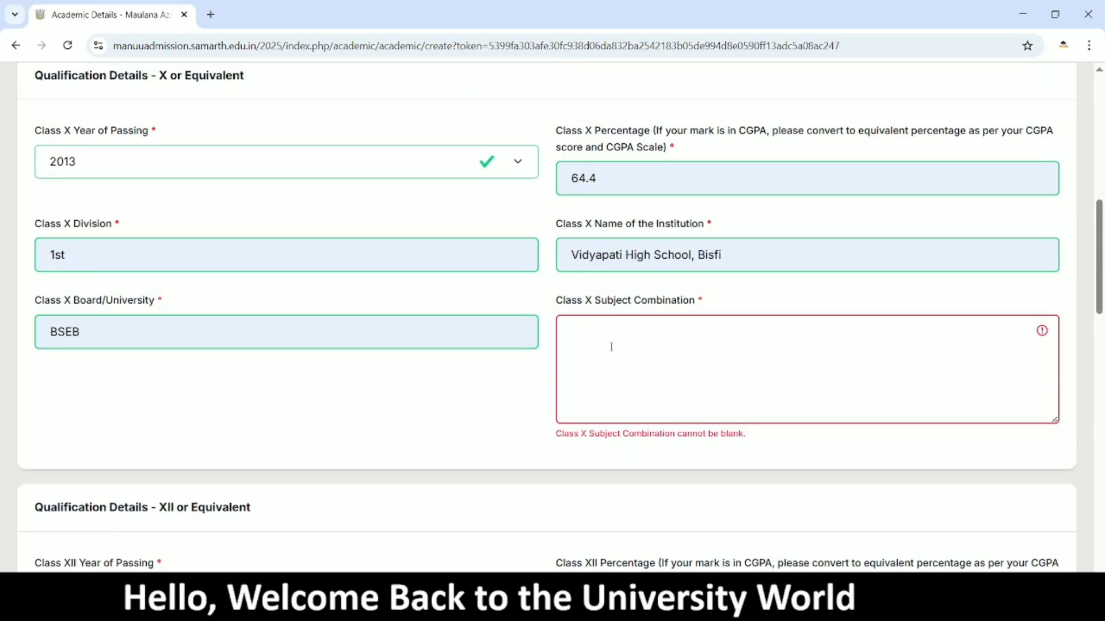
left_click(614, 357)
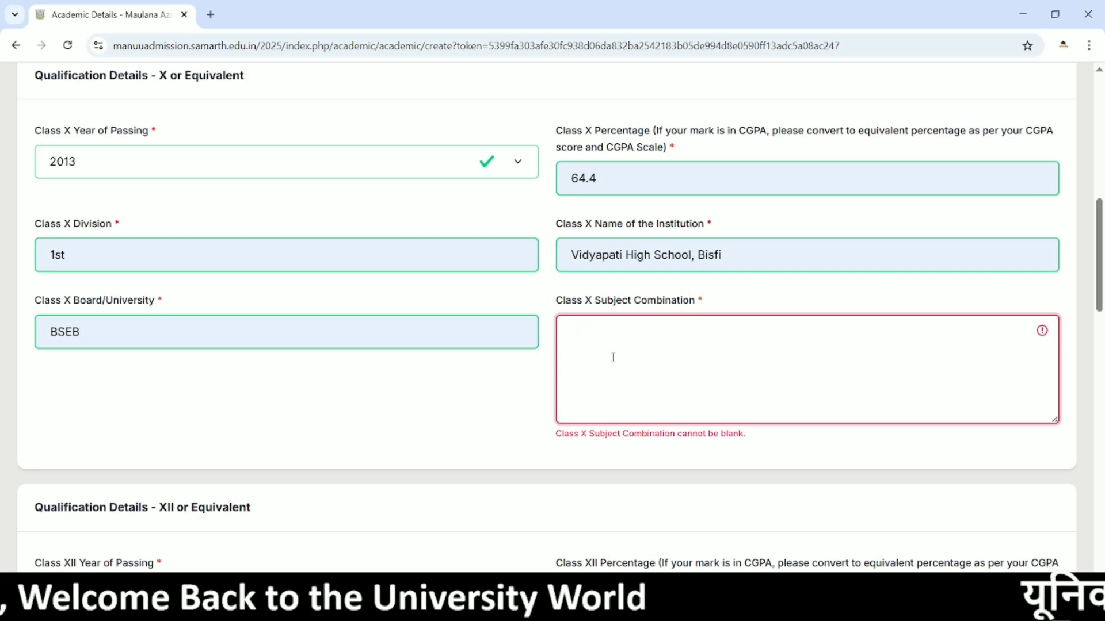
type("Maths, Social")
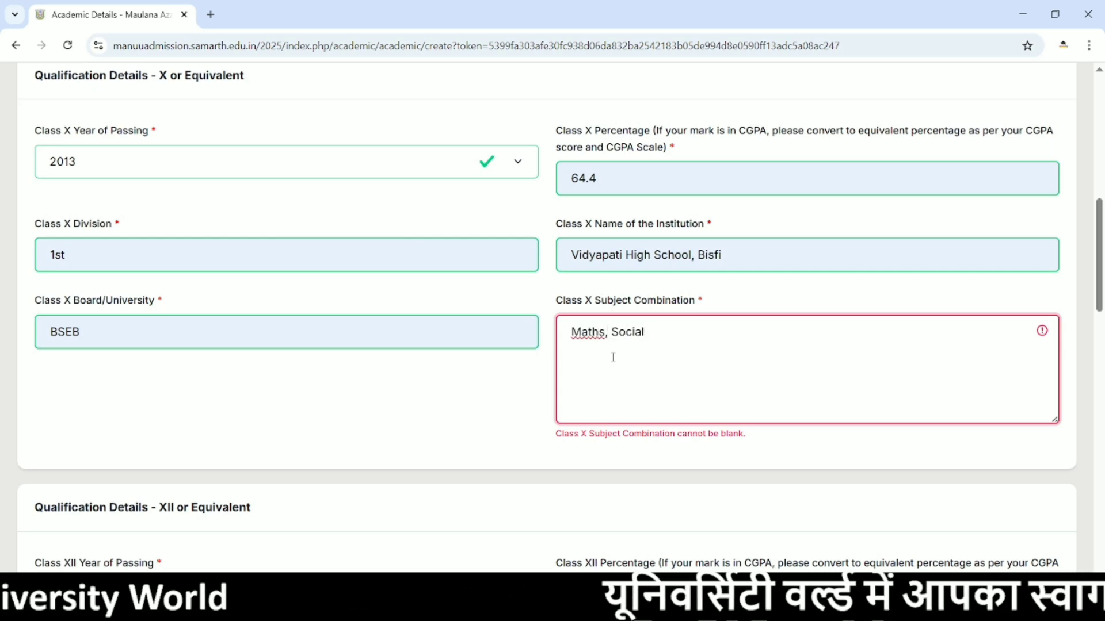
type(" Science, Urdu, Hindi, Science, English")
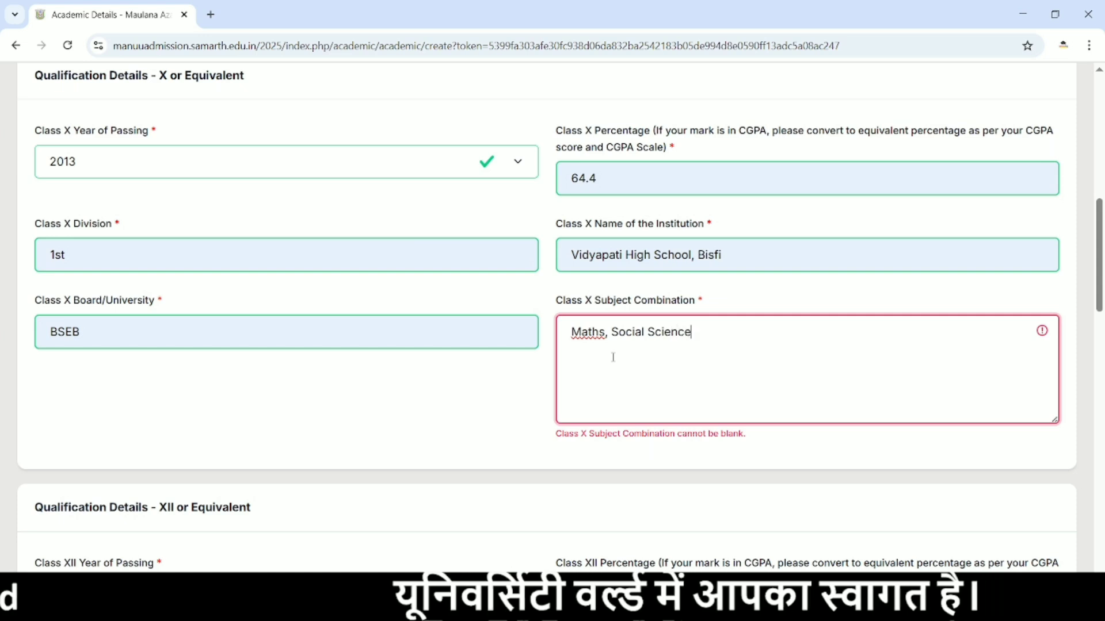
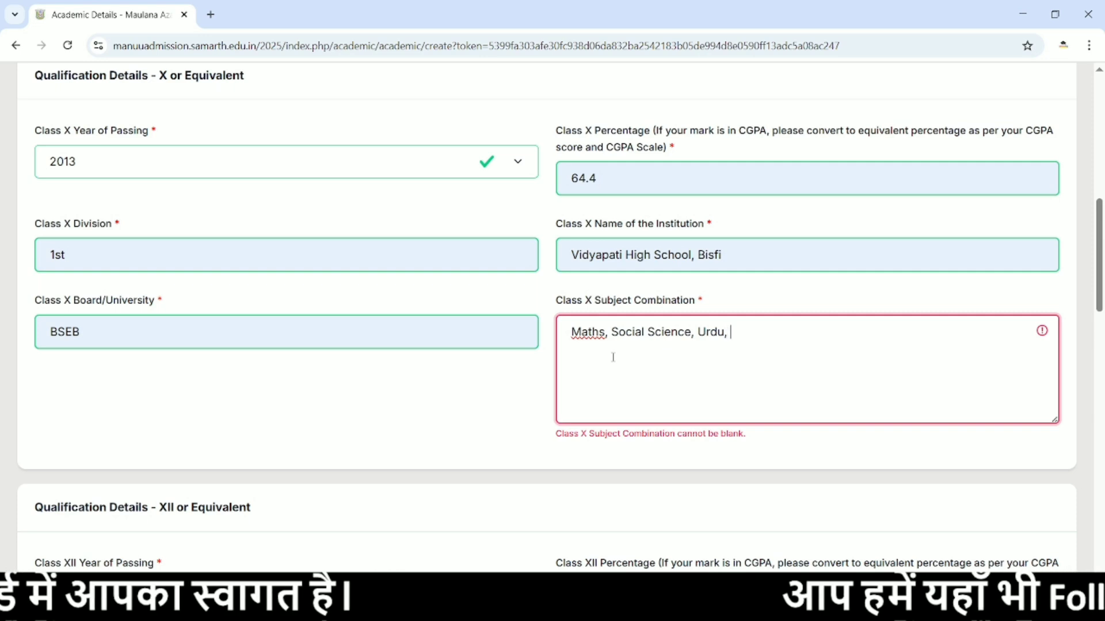
Step: Add Urdu, Hindi, Science and English to the Class X Subject Combination
type(", Urdu, Hindi")
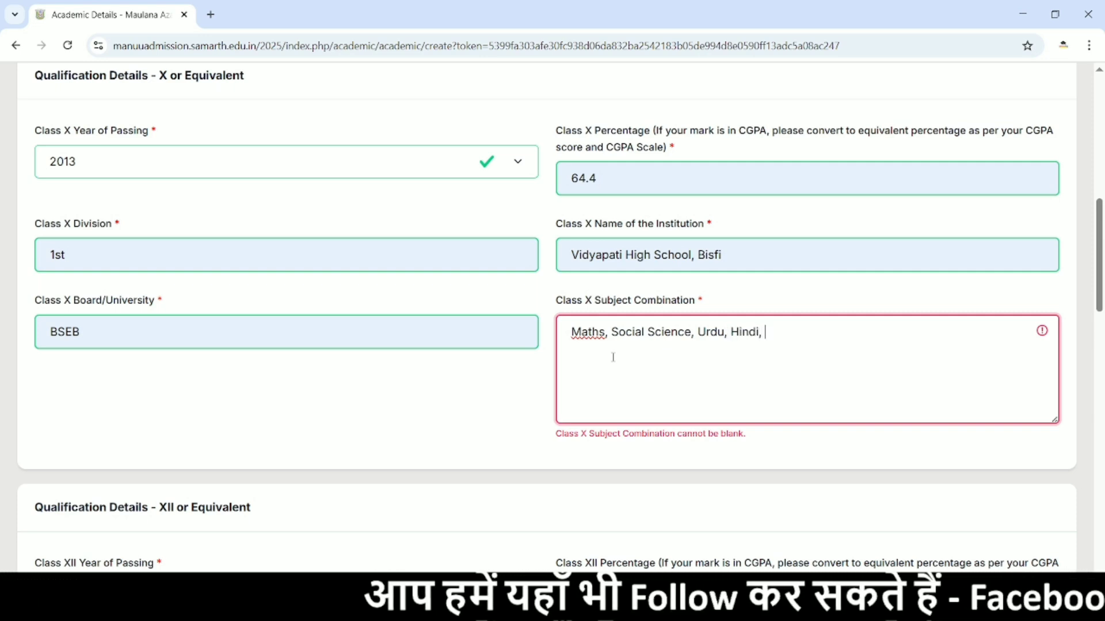
type(", Science, English")
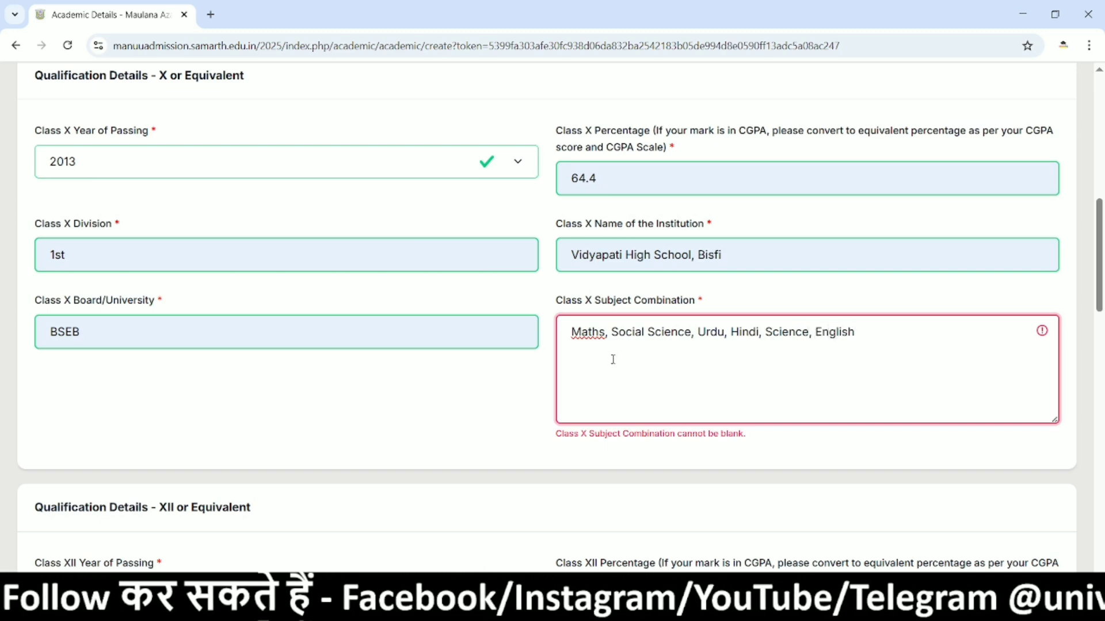
Step: Enter History, Polity, Economics, English, Urdu as the Class XII Subject Combination, correcting the misspelled History
scroll(613, 359, "down", 6)
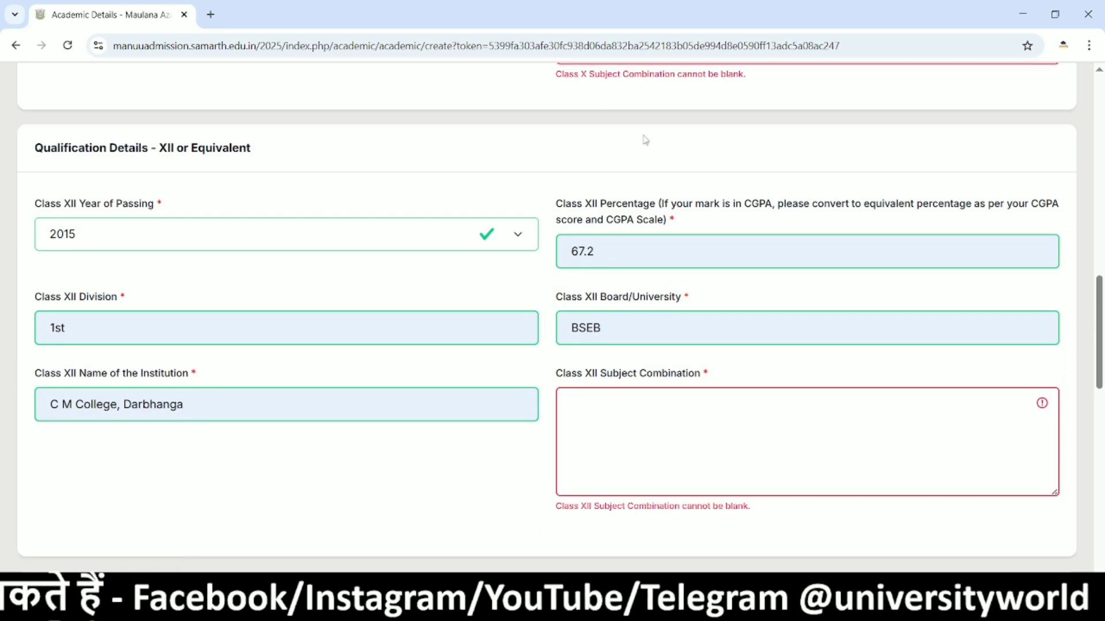
scroll(671, 182, "down", 5)
left_click(649, 119)
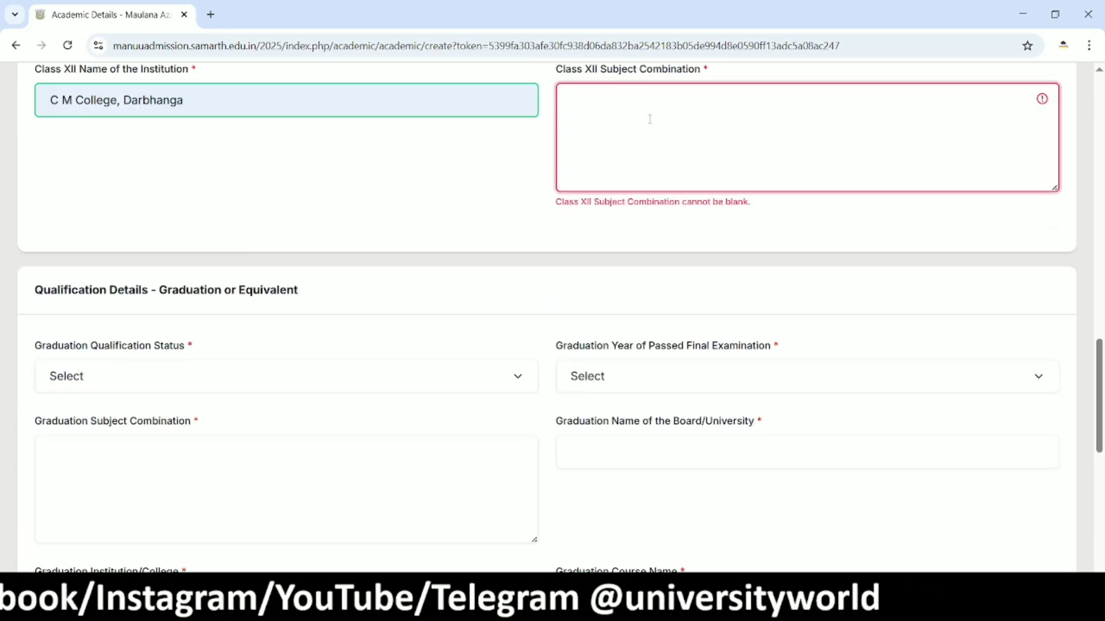
type("Hisy")
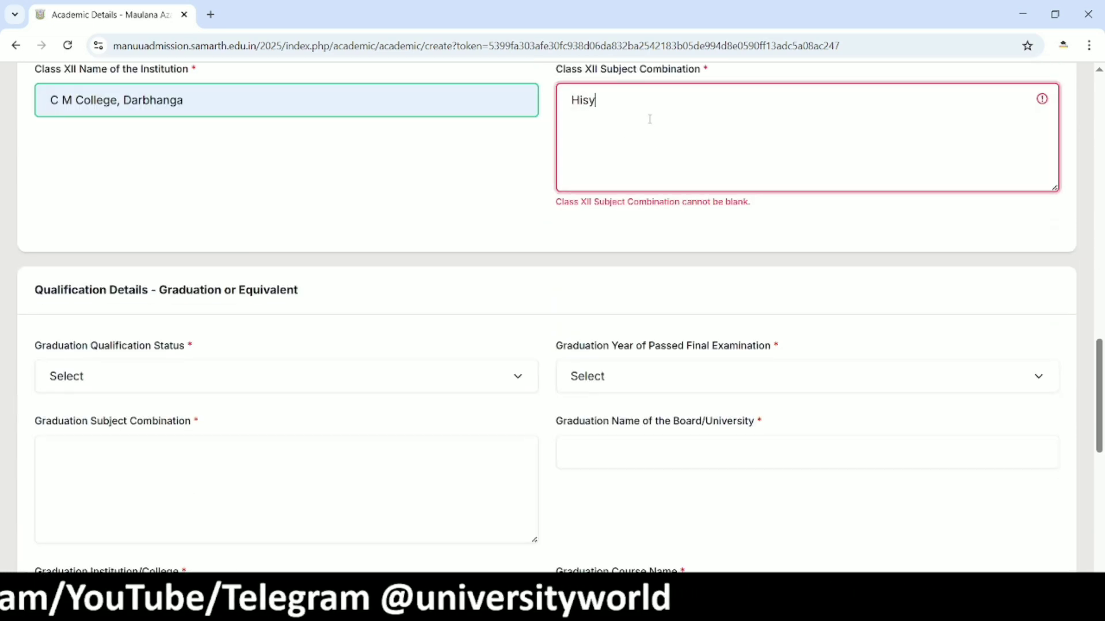
type("ory, Polity,")
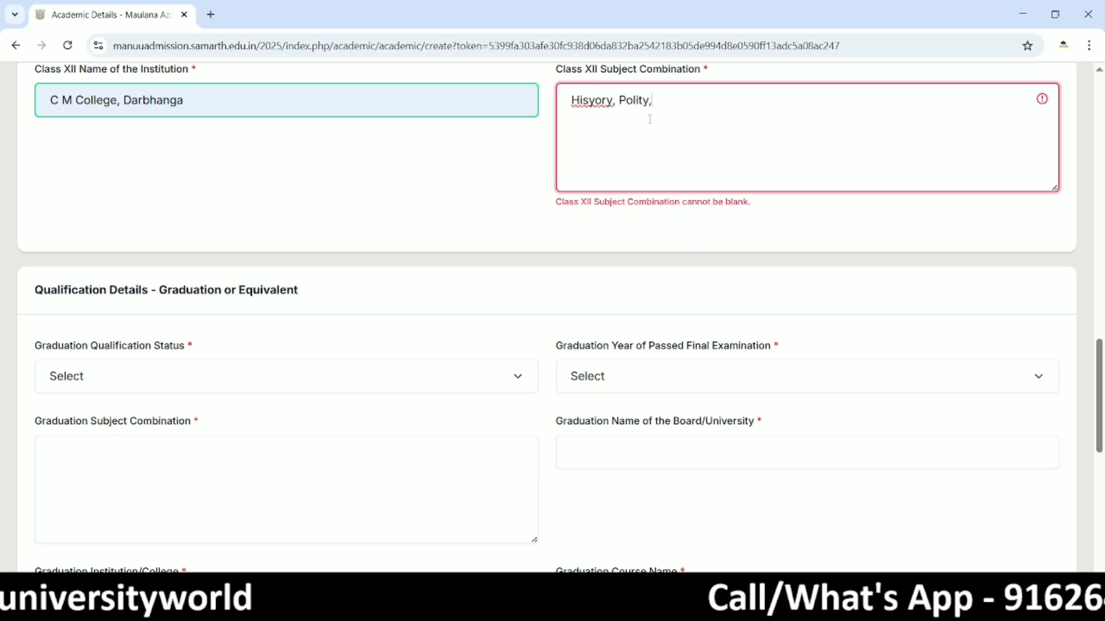
right_click(592, 104)
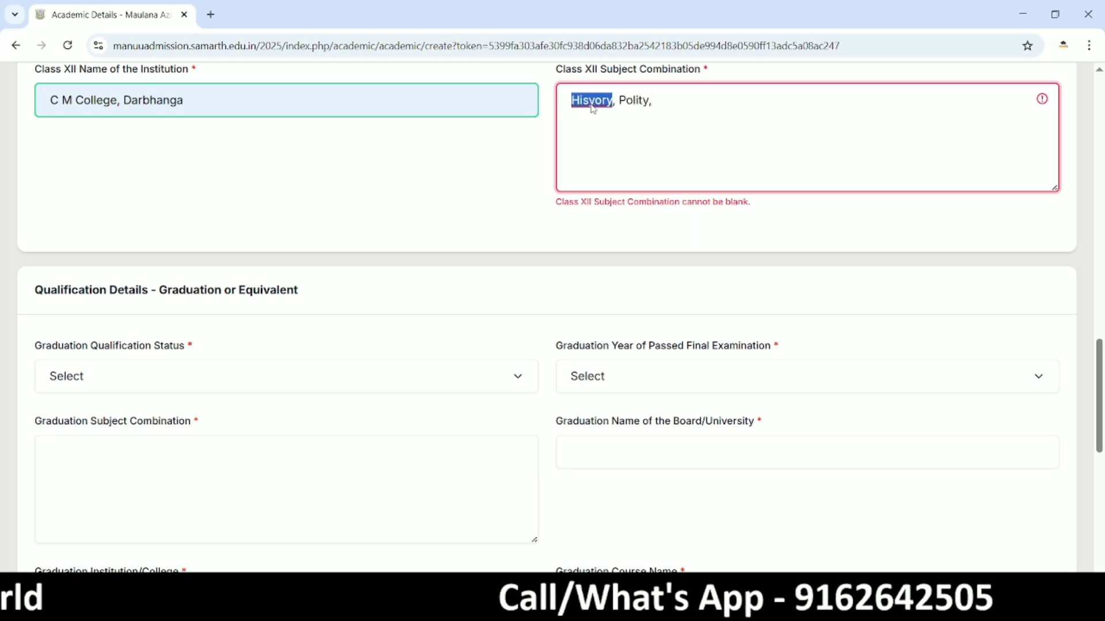
left_click(666, 120)
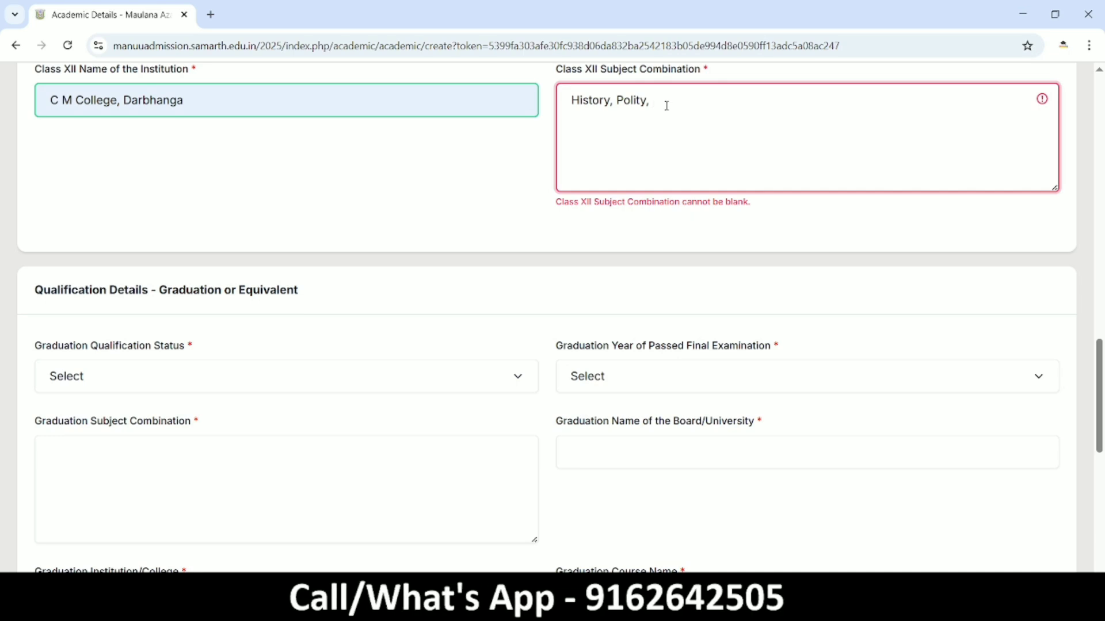
type("ity, Eco")
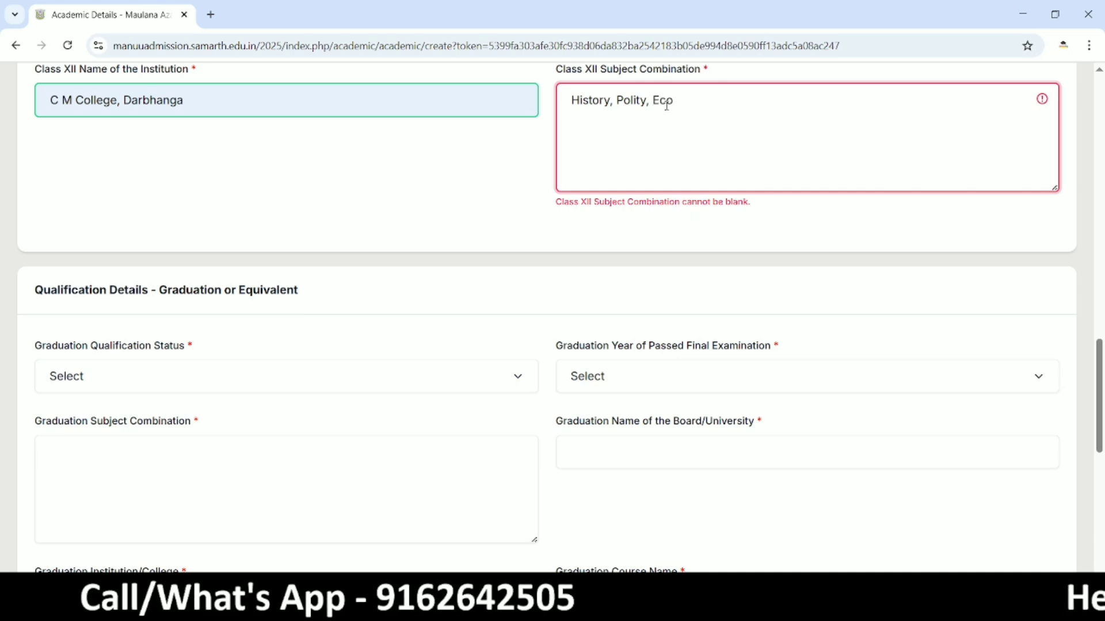
type("nomics, English, U")
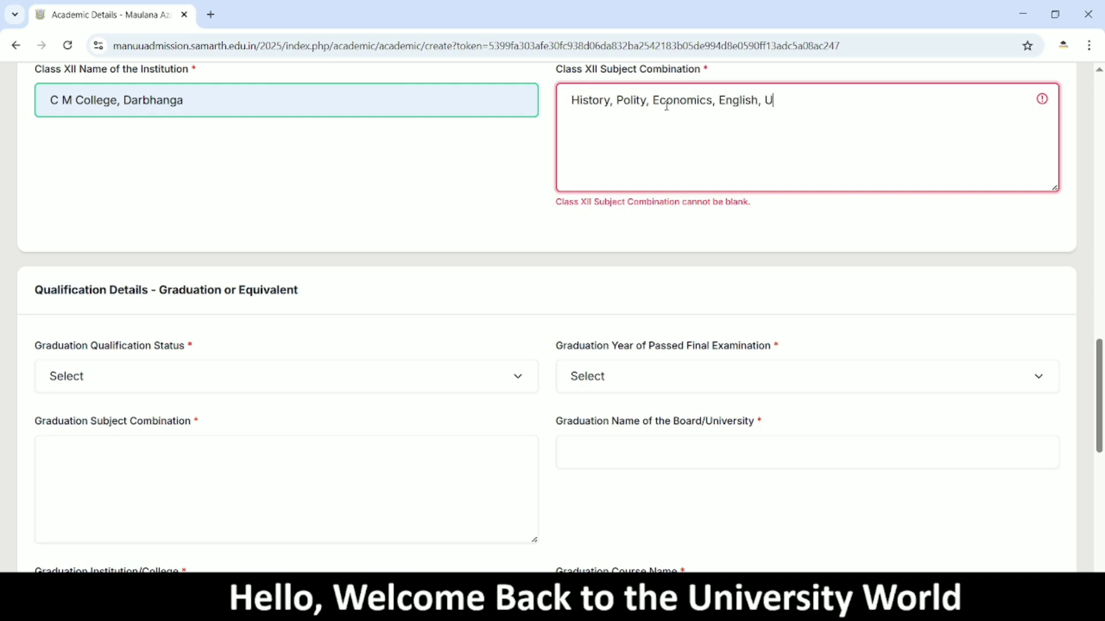
type("rdu")
Step: Set the Graduation Qualification Status to Passed and the Graduation Year of Passed Final Examination to 2018
scroll(666, 106, "down", 1)
scroll(666, 209, "up", 2)
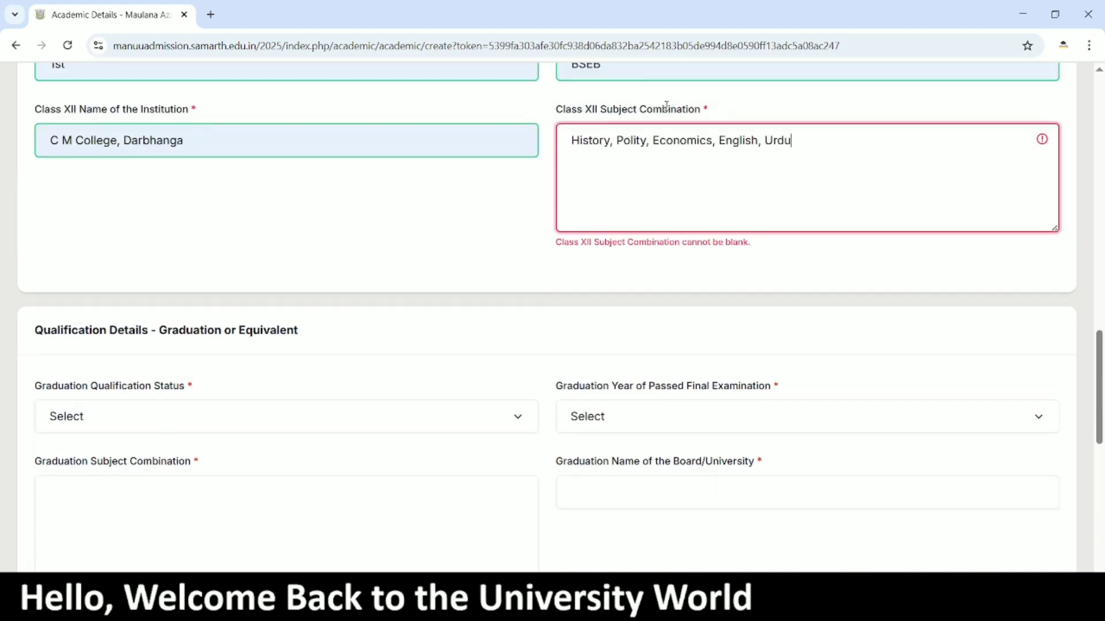
scroll(706, 210, "down", 3)
scroll(633, 225, "down", 1)
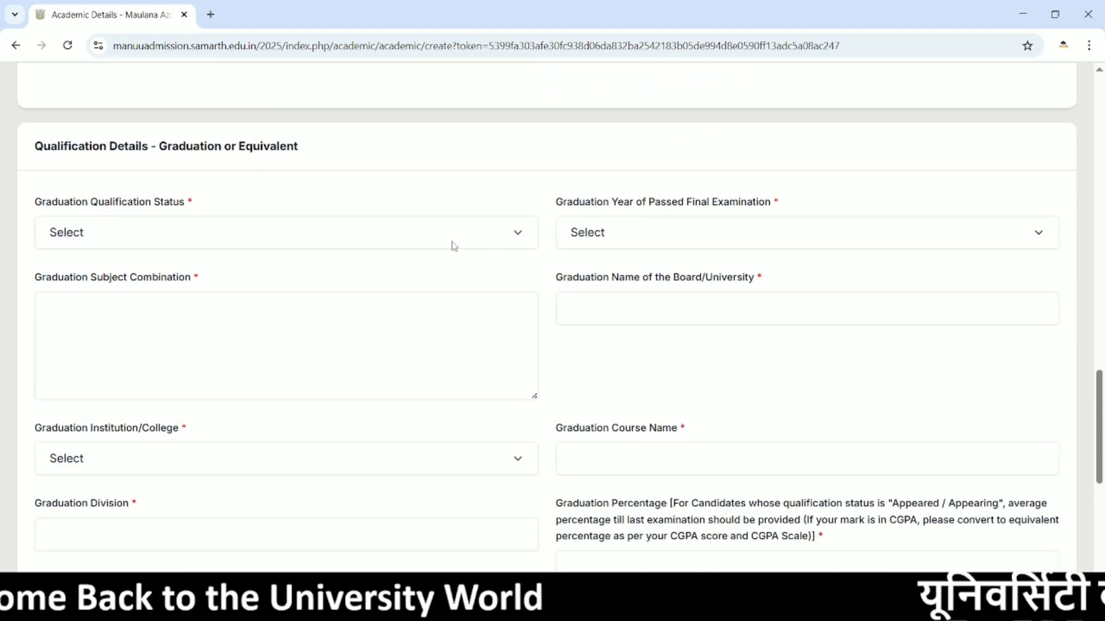
left_click(331, 241)
left_click(214, 265)
left_click(571, 217)
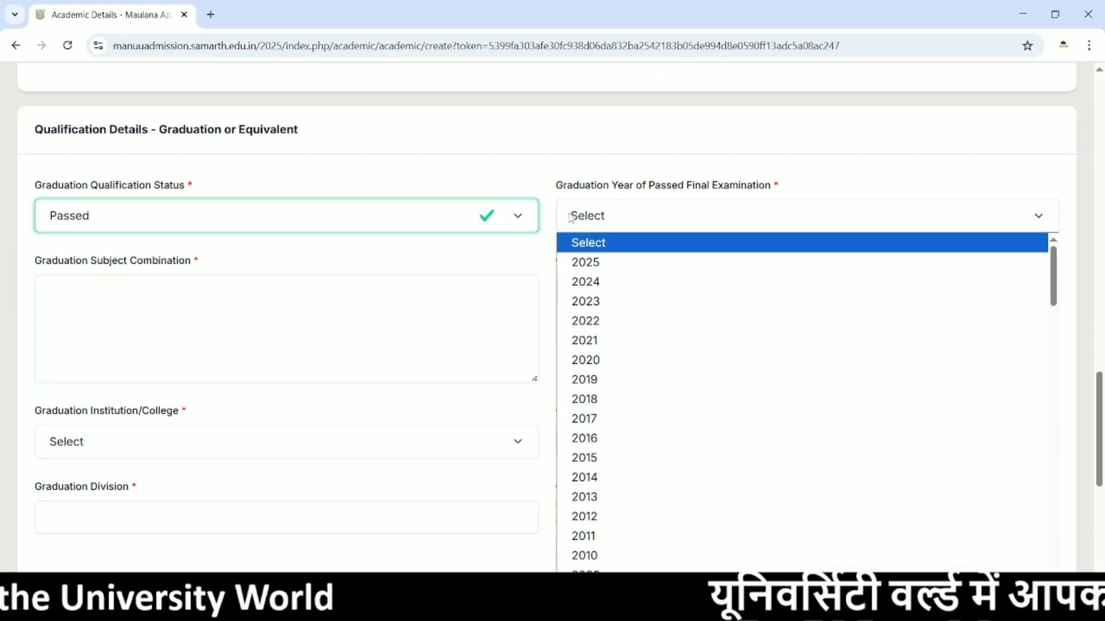
left_click(586, 399)
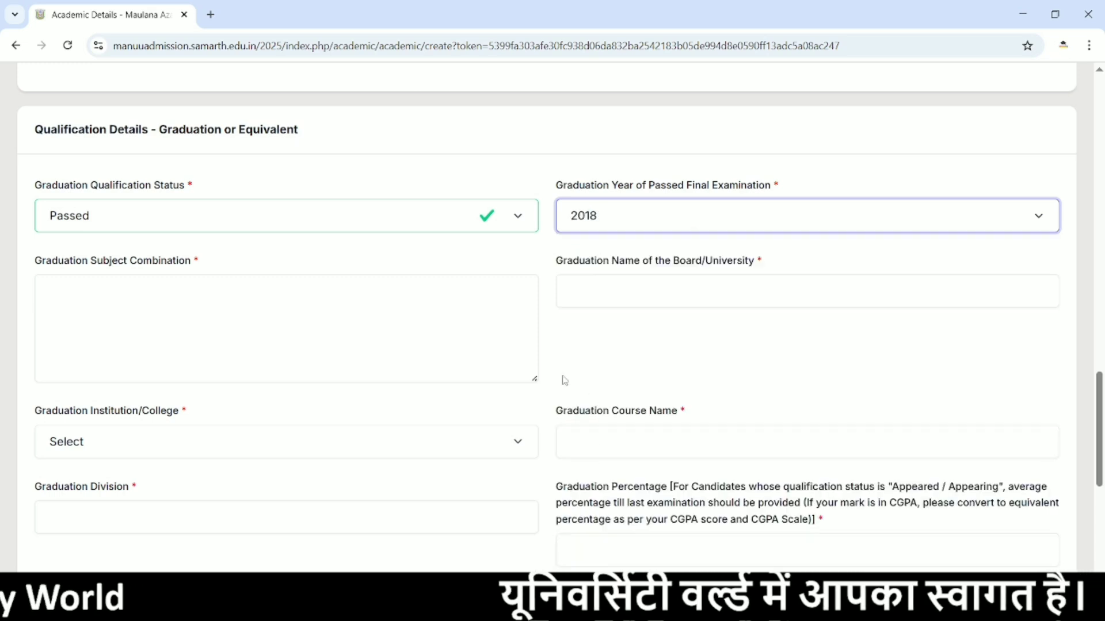
Step: Enter History, Polity, Sociology, English, Urdu as the Graduation Subject Combination, correcting the spelling of English
scroll(562, 382, "down", 2)
left_click(189, 189)
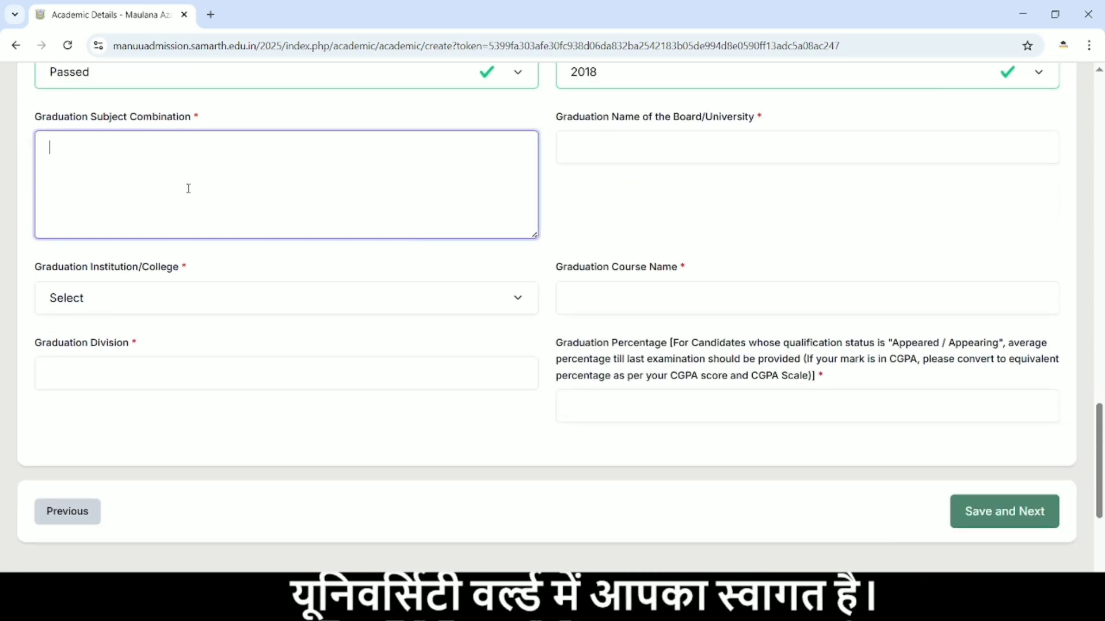
type("Histor")
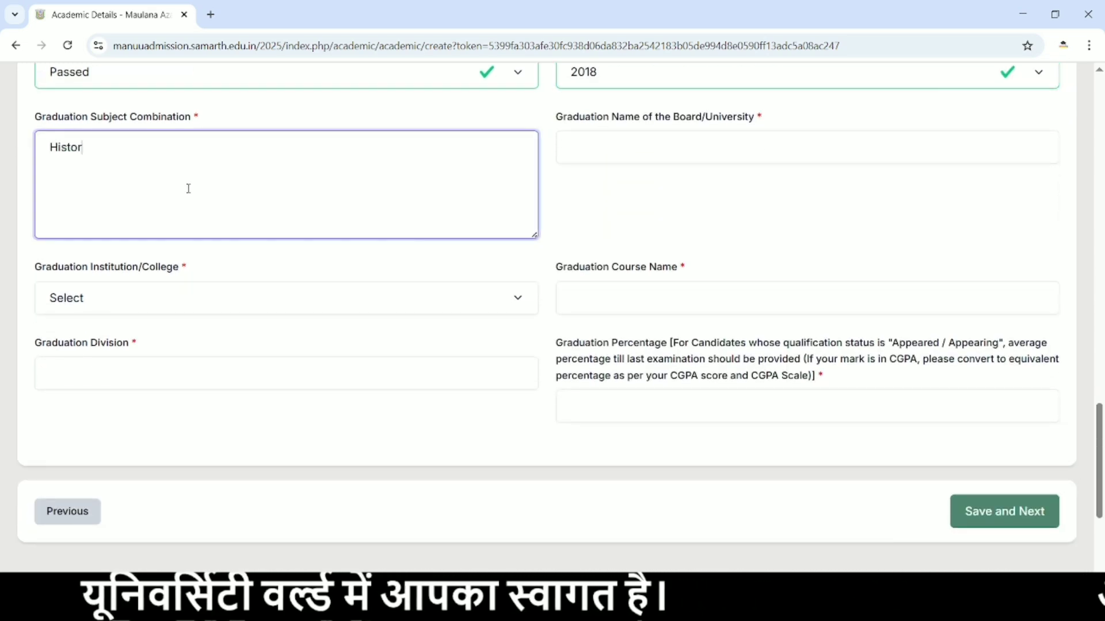
type("y, Pol")
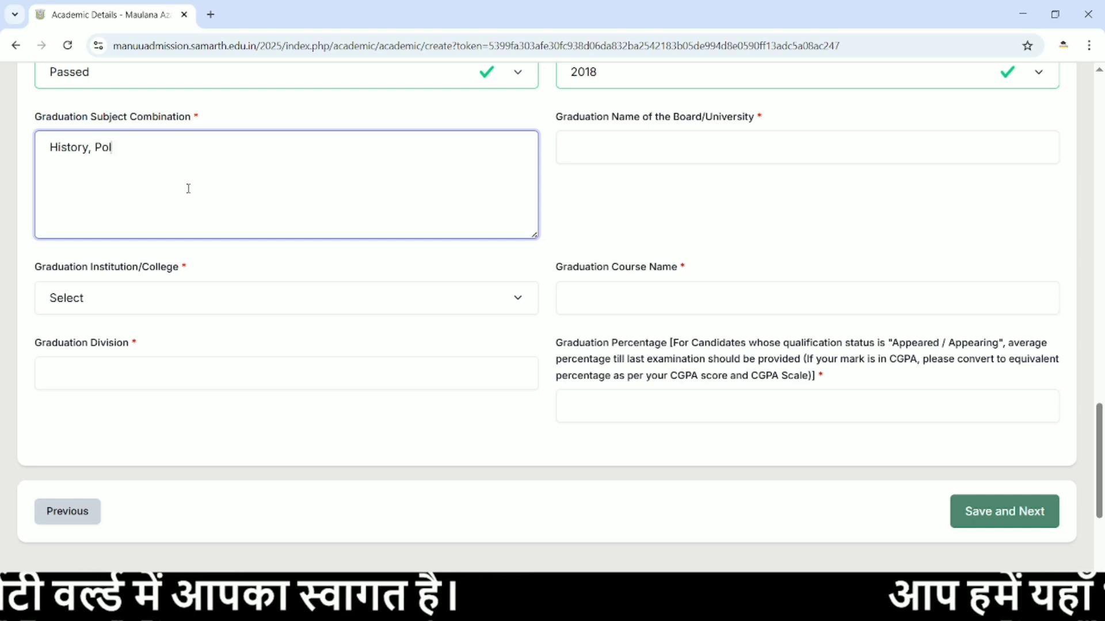
type("ity, ")
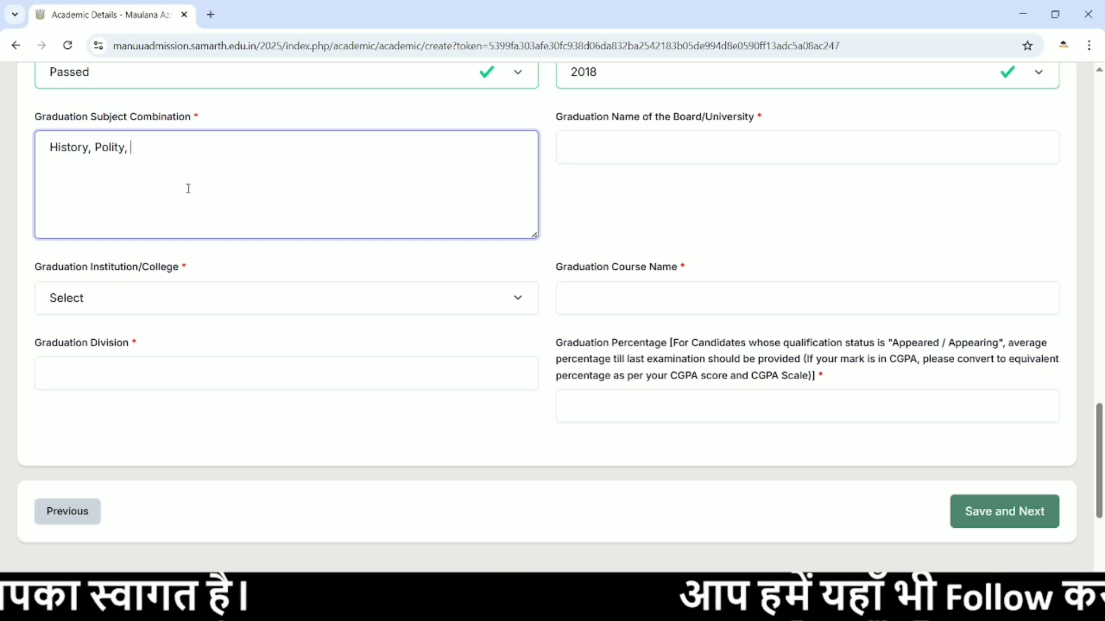
type("Sociology, eng")
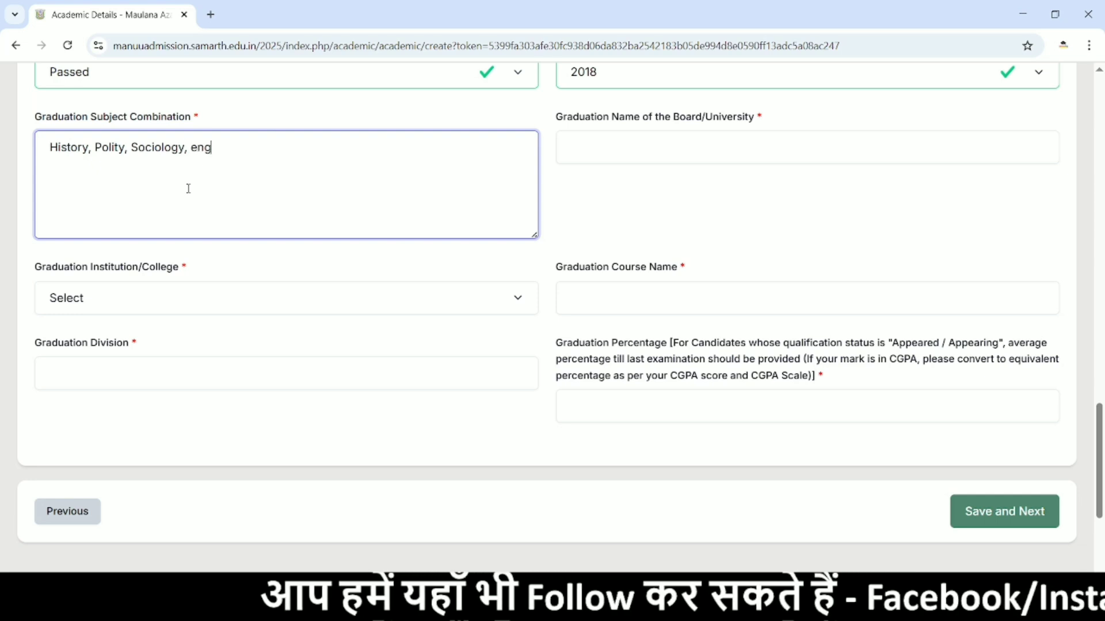
type("lish, ")
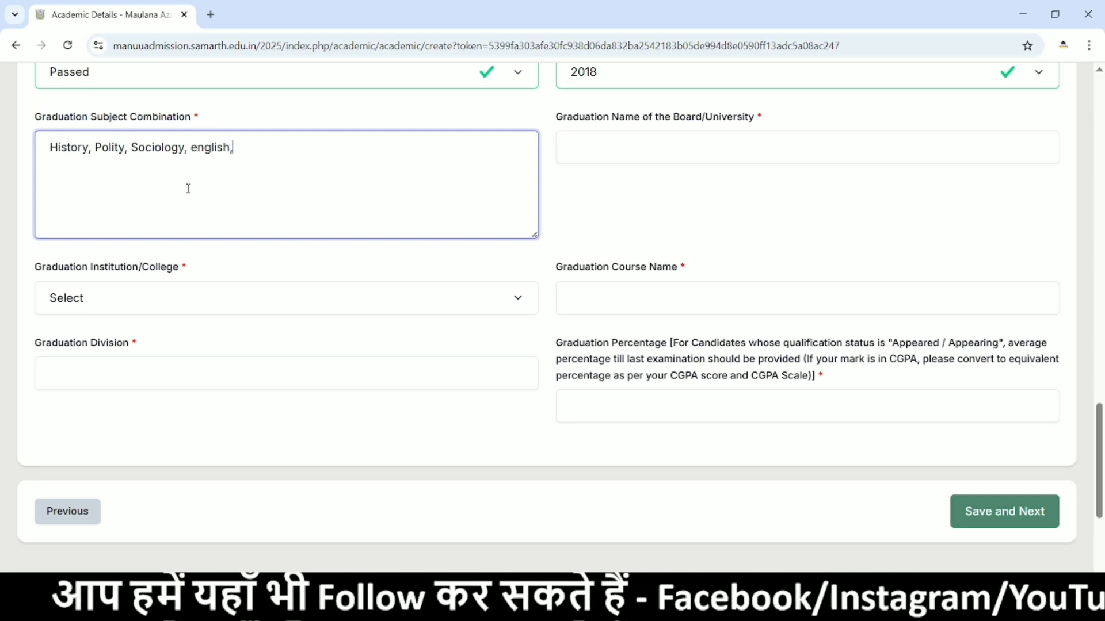
type("Urdu")
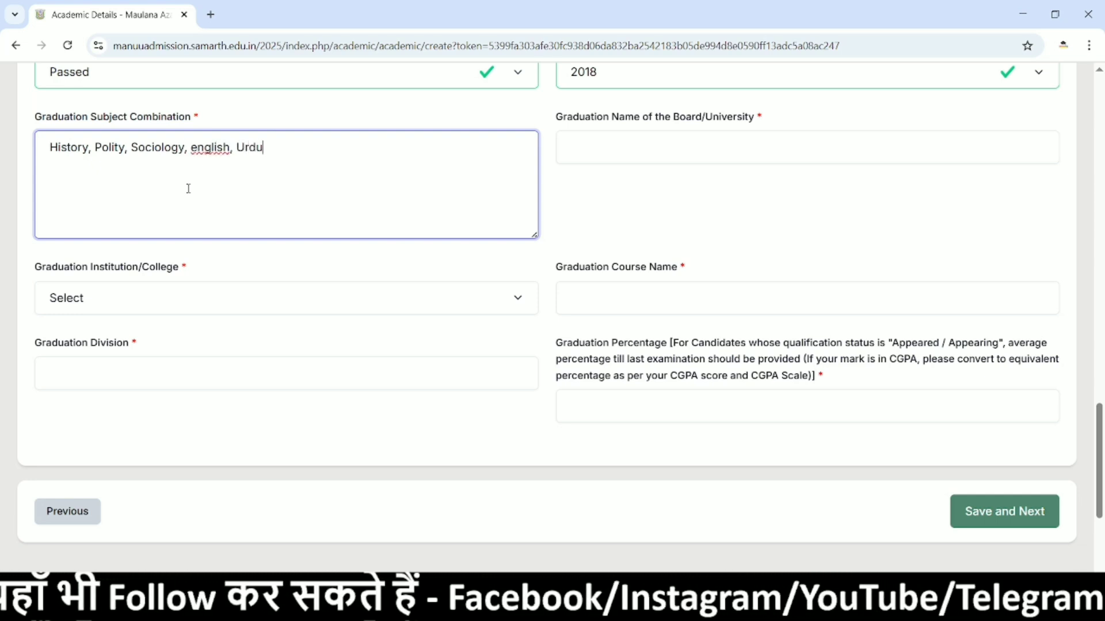
right_click(198, 151)
left_click(220, 172)
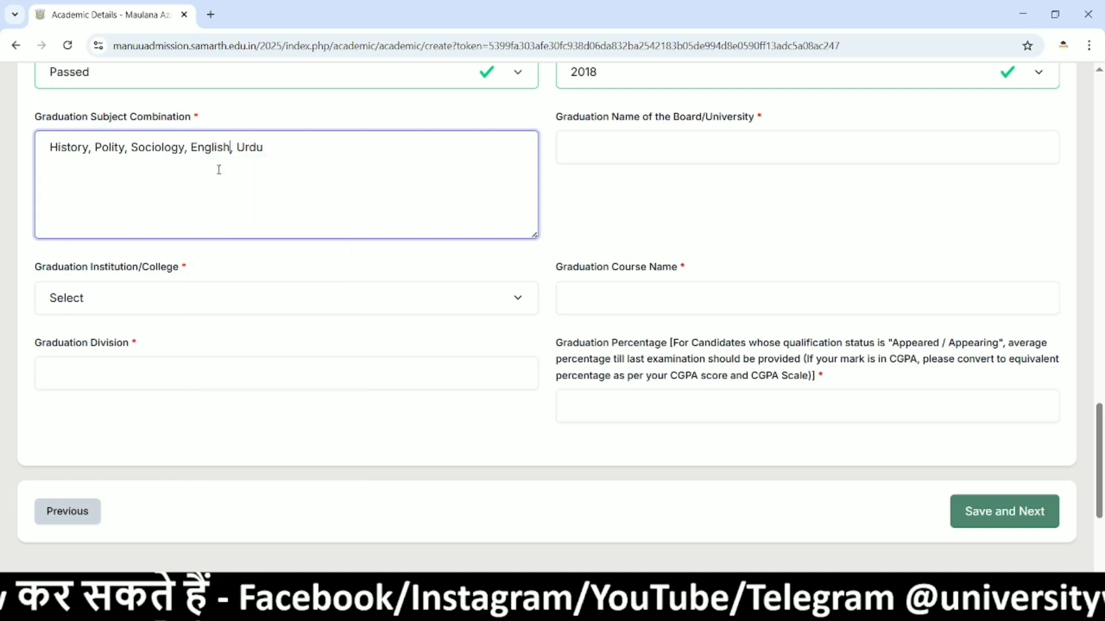
Step: Enter C M College, Darbhanga as the Graduation Board/University name and choose Other as the Graduation Institution/College
left_click(618, 140)
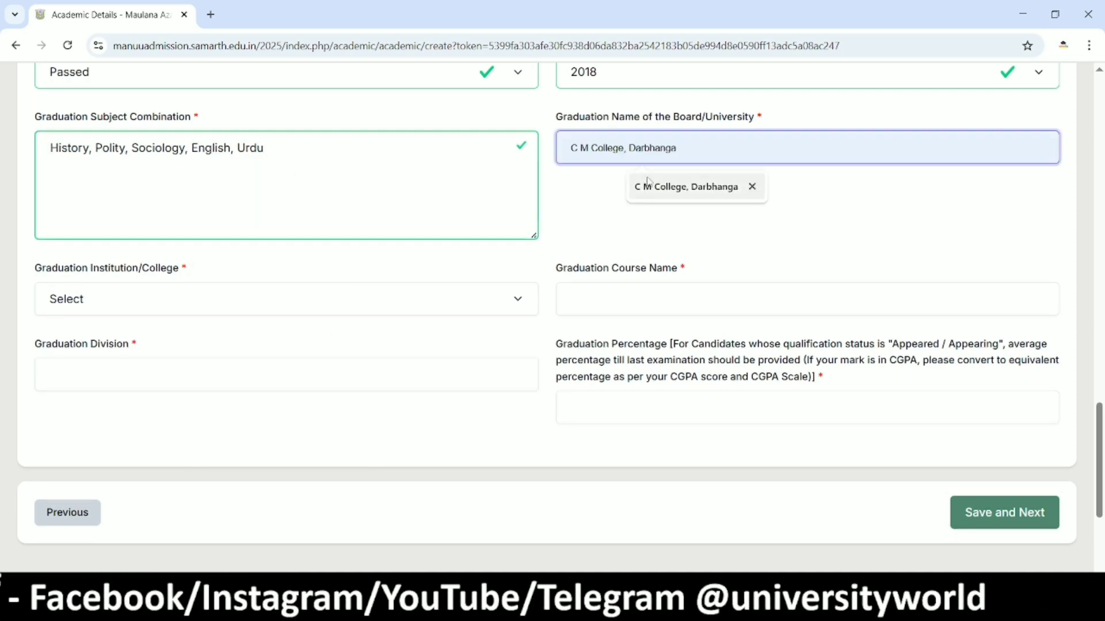
left_click(698, 183)
scroll(339, 249, "down", 1)
left_click(337, 242)
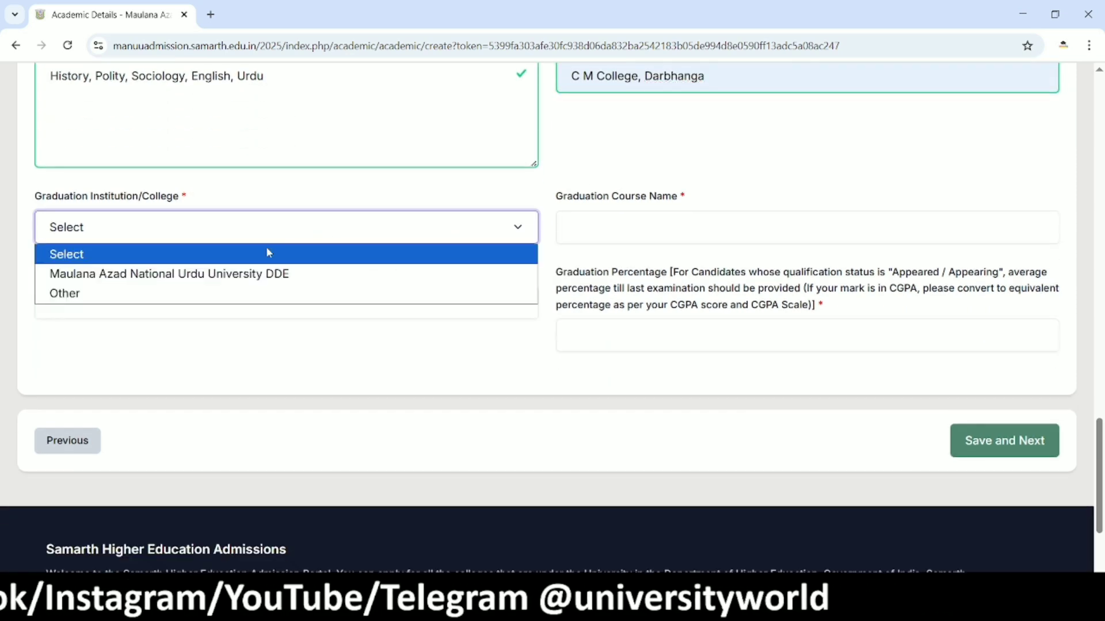
left_click(209, 293)
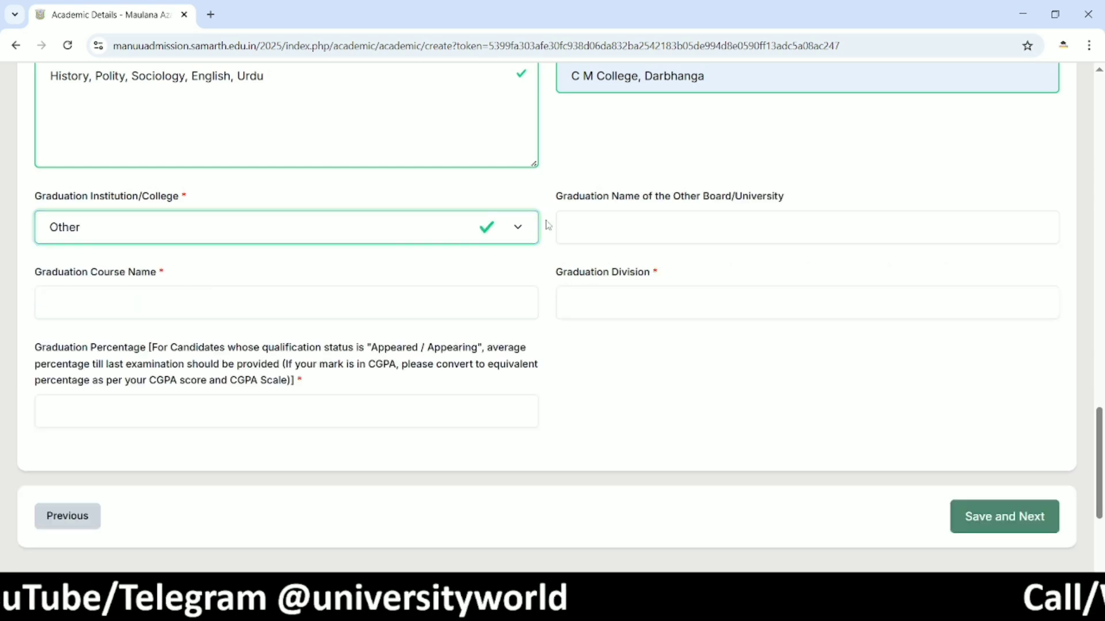
Step: Enter LNMU Darbhanga as the Graduation Other Board/University and B.A as the Graduation Course Name
left_click(611, 221)
left_click(668, 267)
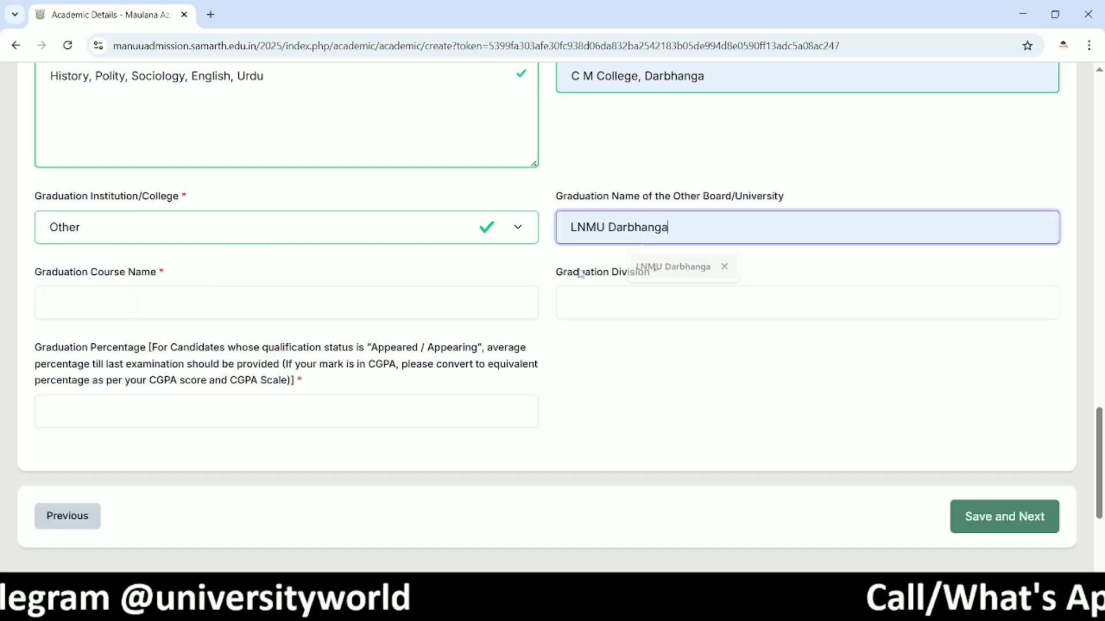
left_click(325, 314)
left_click(144, 344)
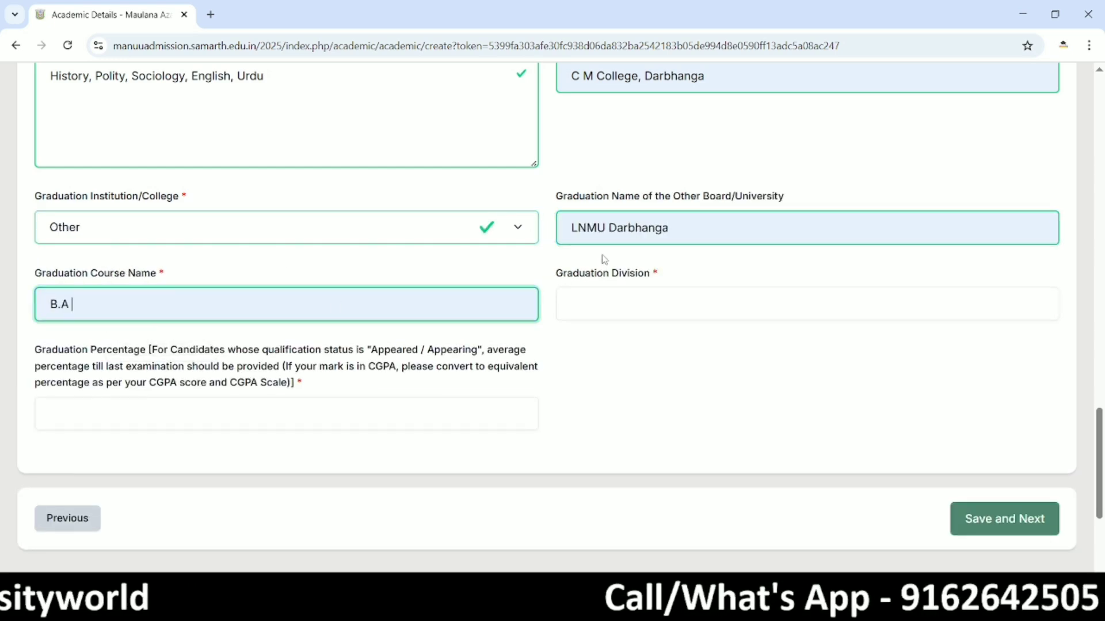
Step: Enter 2nd as the Graduation Division and 58.62 as the Graduation Percentage, and submit the academic details
left_click(602, 310)
left_click(637, 342)
scroll(521, 320, "down", 3)
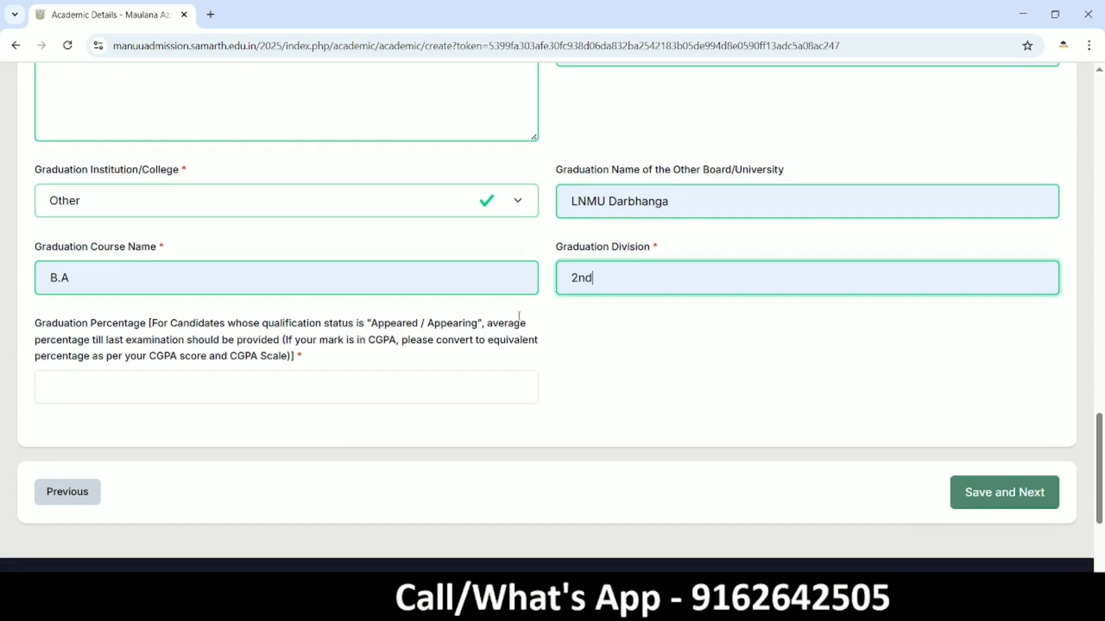
left_click(424, 281)
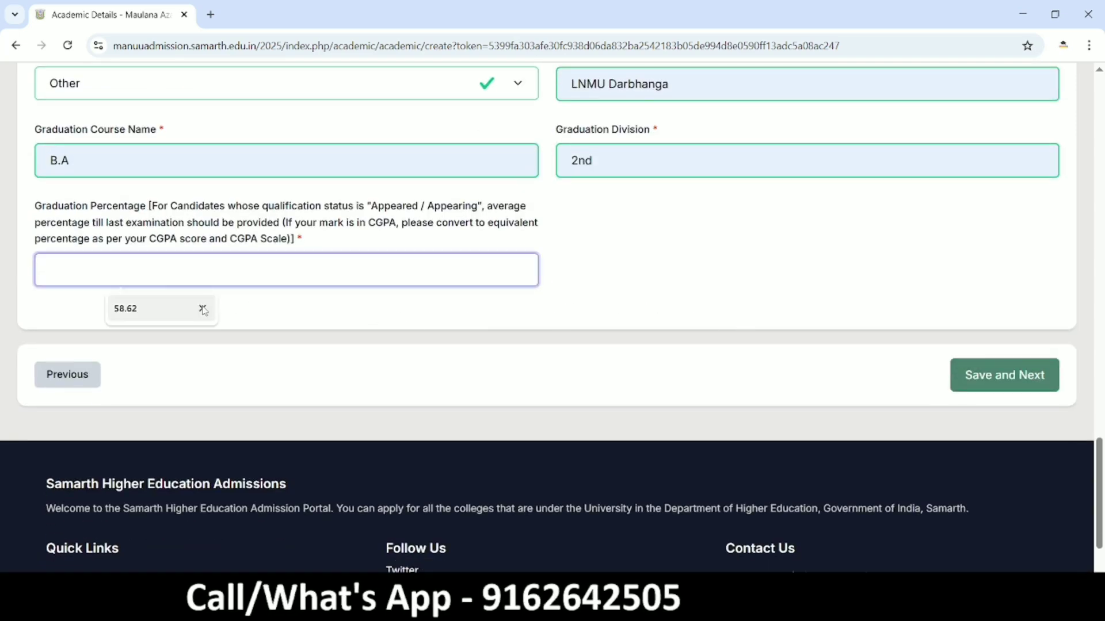
left_click(168, 309)
left_click(1004, 377)
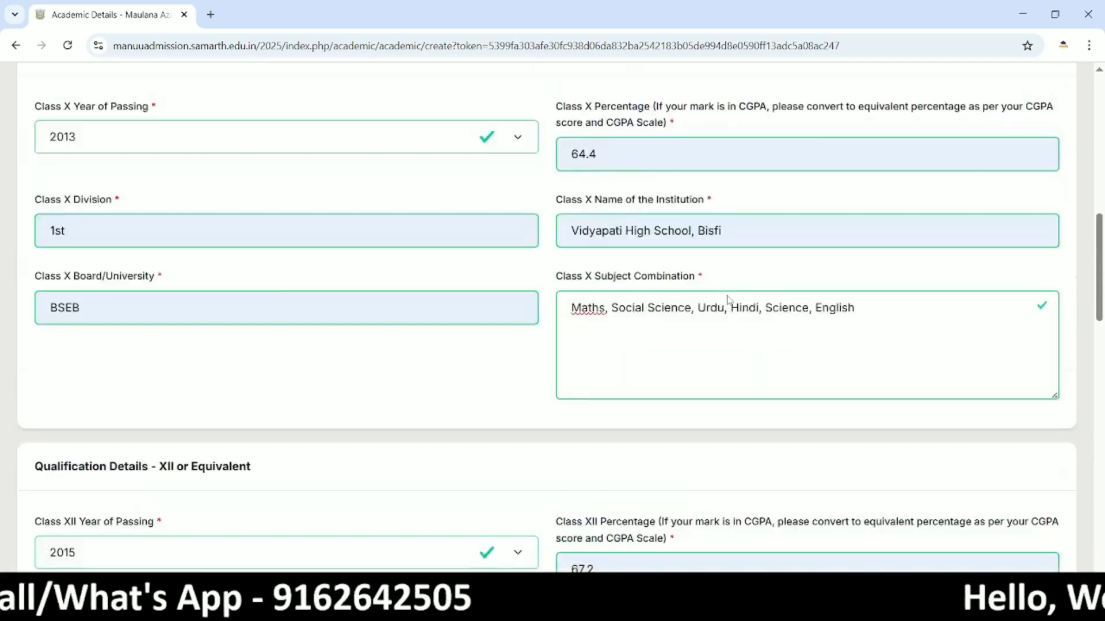
Step: Select the applicable eligibility criterion for a recognized bachelor's degree with Urdu at 10th/12th/Graduation level and save the academic details
scroll(728, 299, "up", 3)
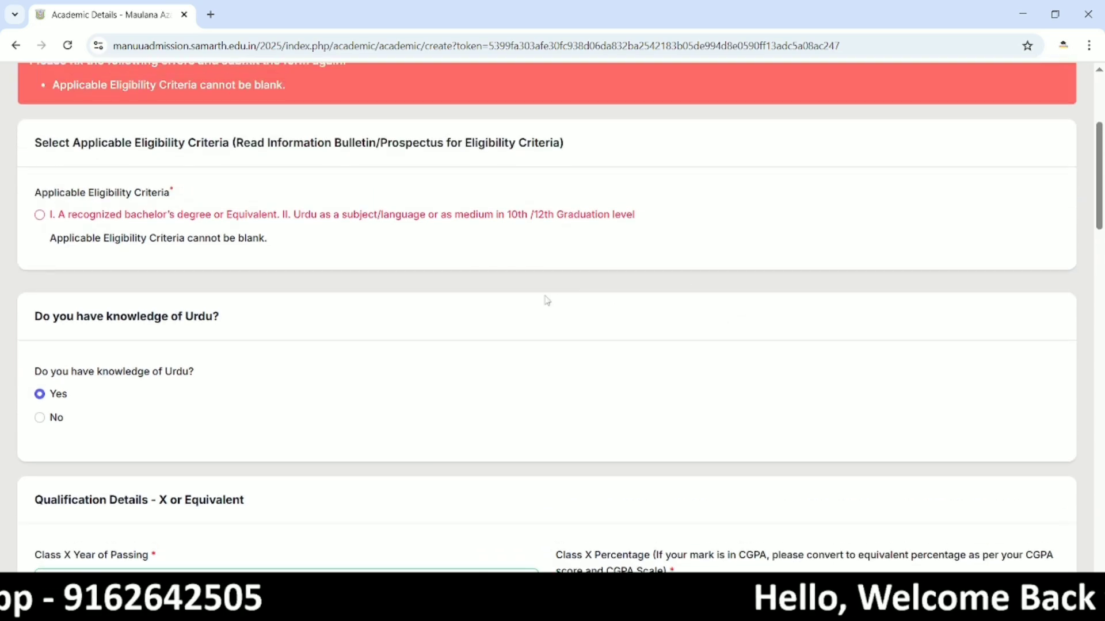
scroll(546, 300, "up", 2)
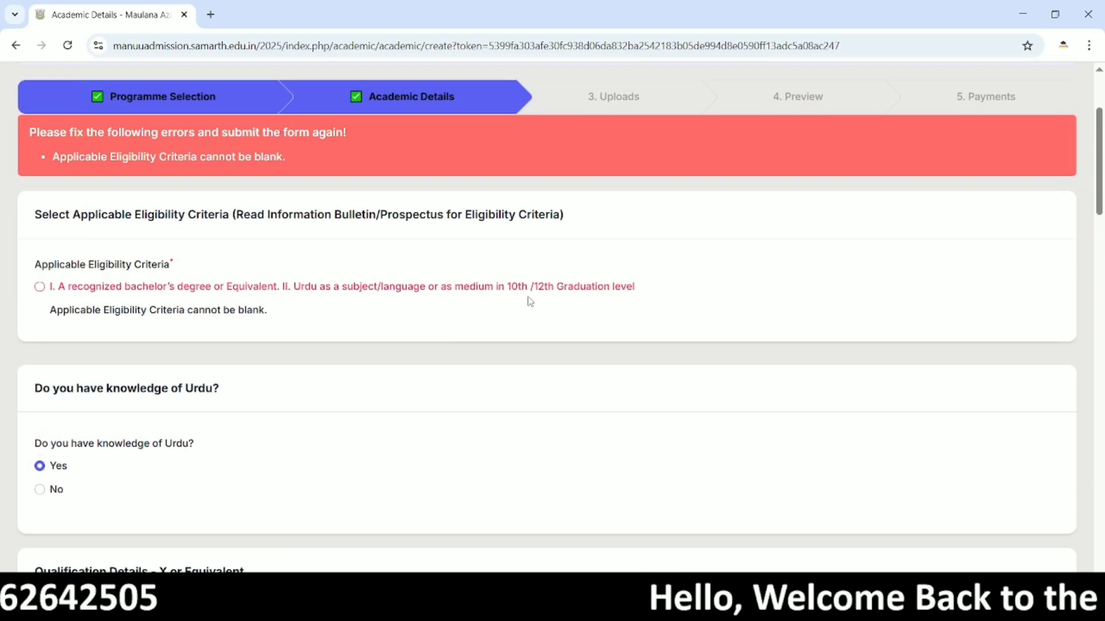
left_click(39, 286)
scroll(433, 349, "down", 20)
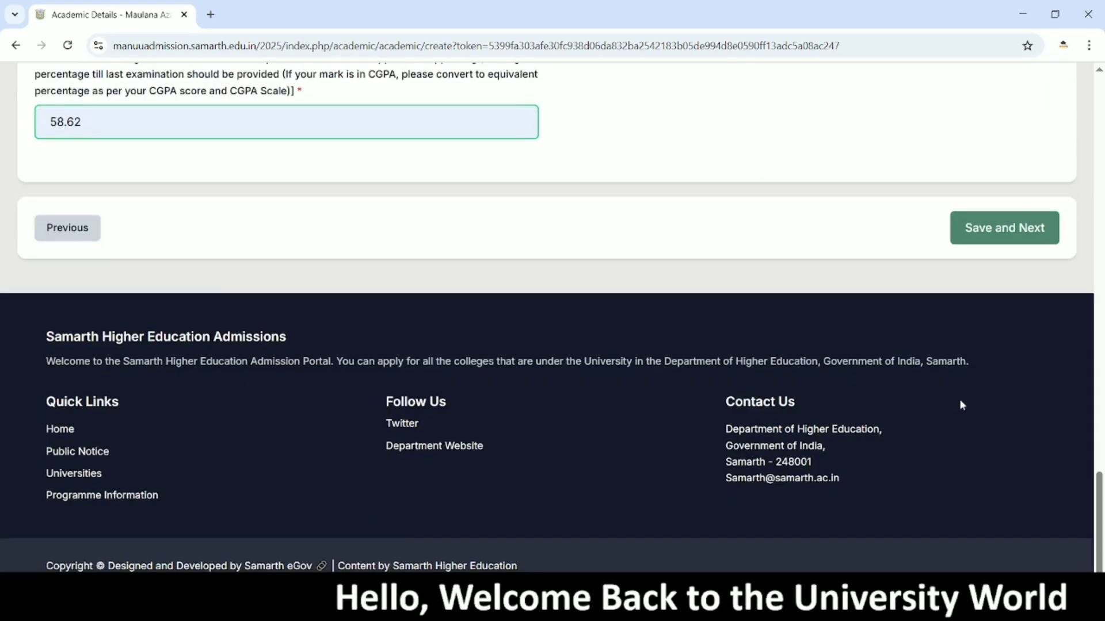
left_click(1010, 246)
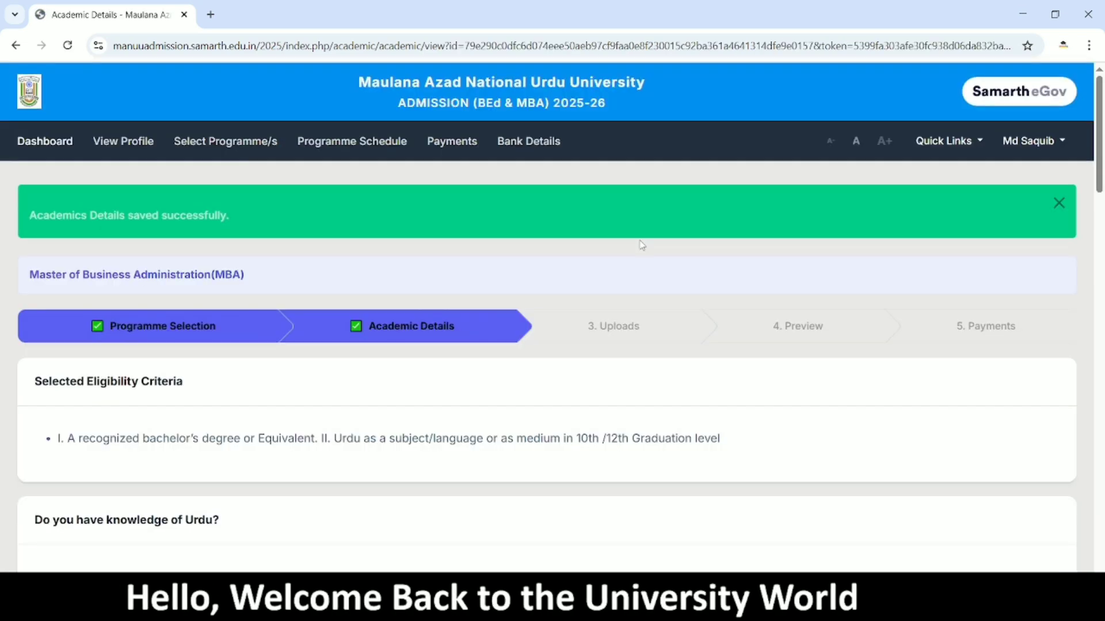
Step: Check the saved academic details for the MBA programme and continue to the uploads stage
scroll(529, 328, "down", 20)
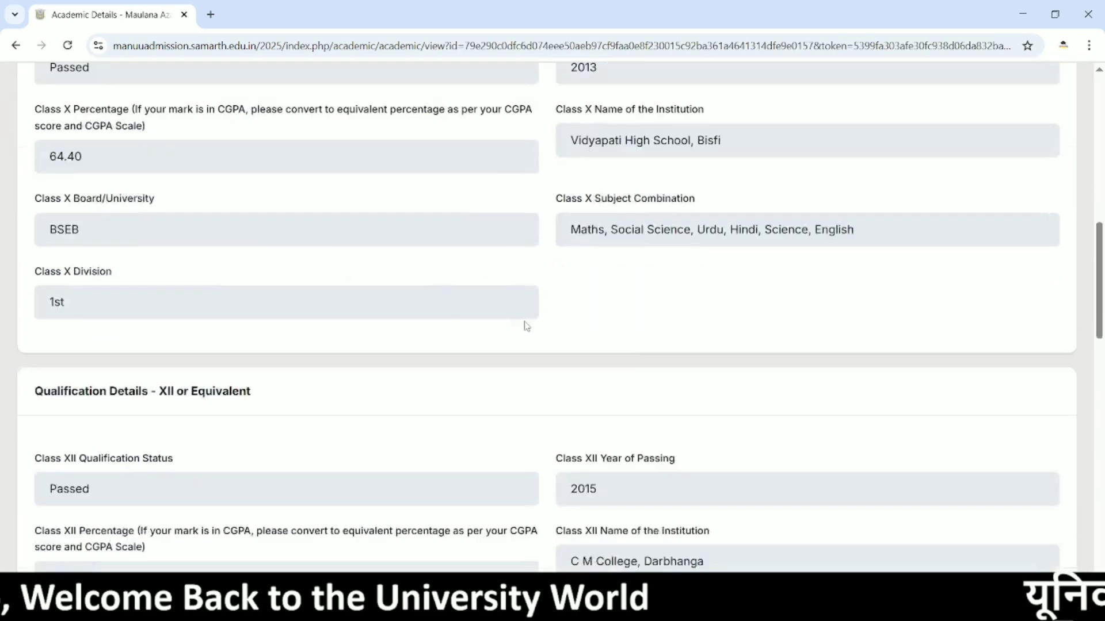
scroll(525, 326, "down", 7)
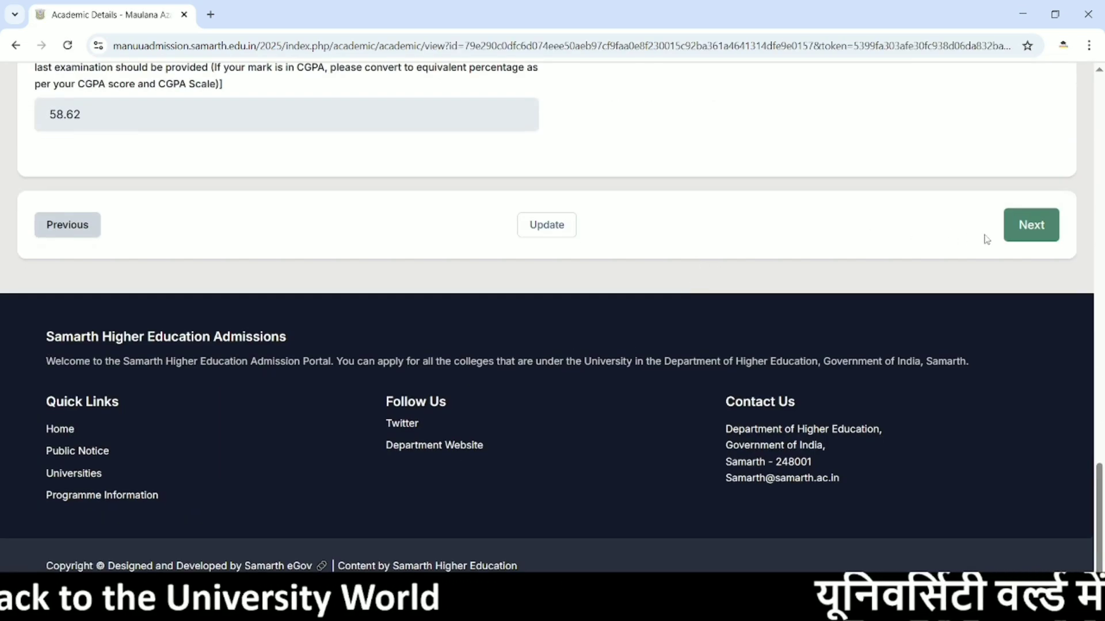
left_click(1030, 227)
Step: Examine the upload instructions, accepted formats and size limits for the Class X, Class XII, Graduation and Urdu knowledge documents
scroll(598, 207, "down", 15)
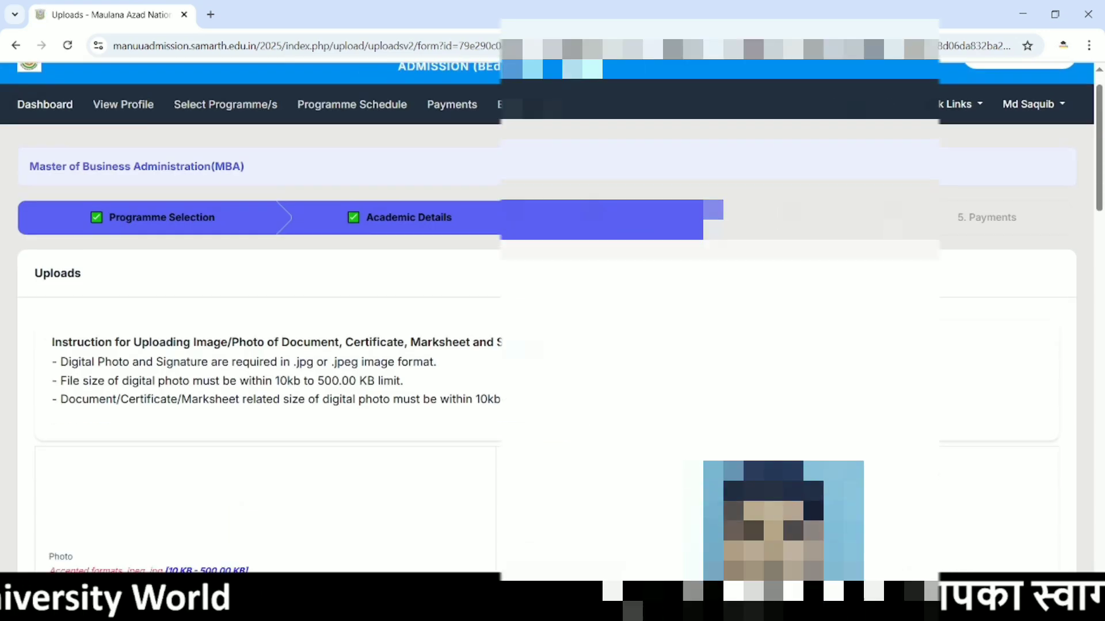
scroll(546, 305, "up", 2)
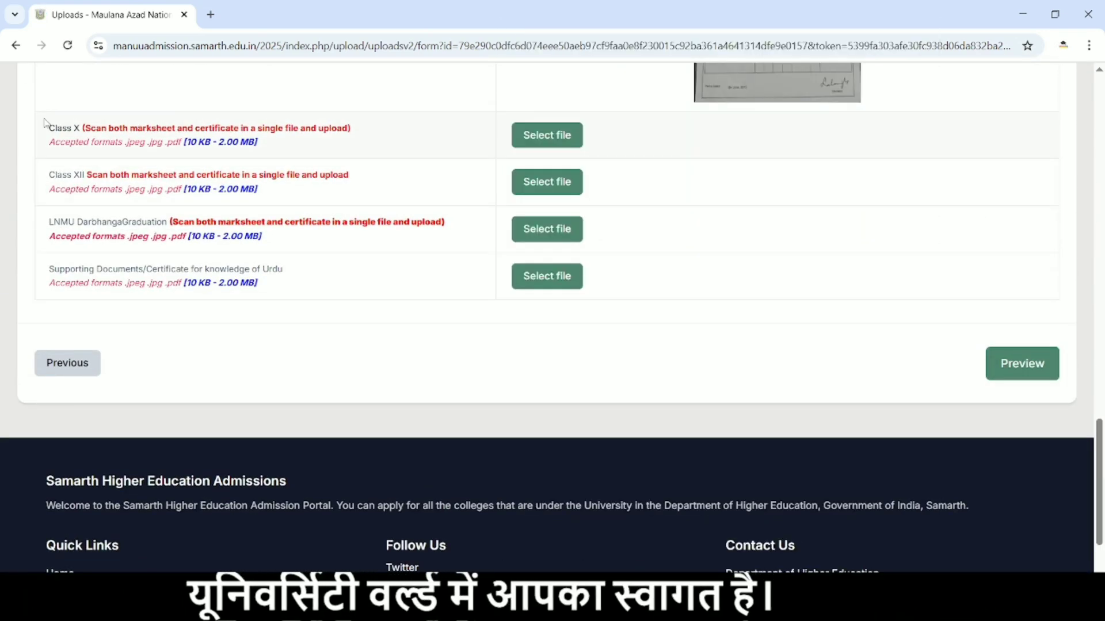
left_click_drag(49, 127, 247, 187)
left_click(237, 143)
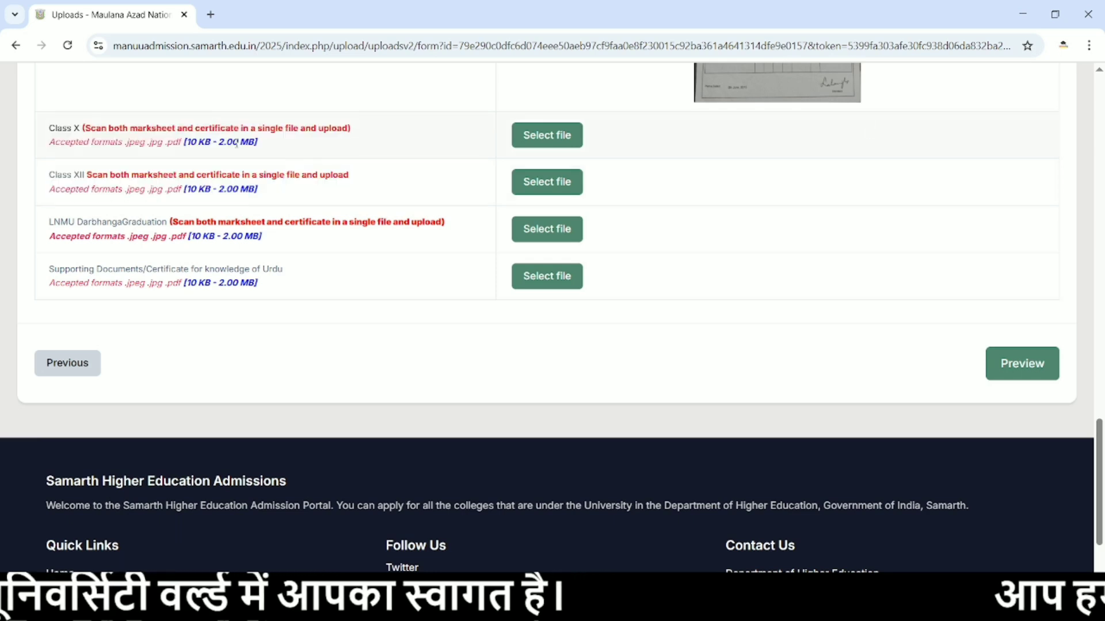
left_click_drag(161, 132, 276, 132)
left_click(276, 131)
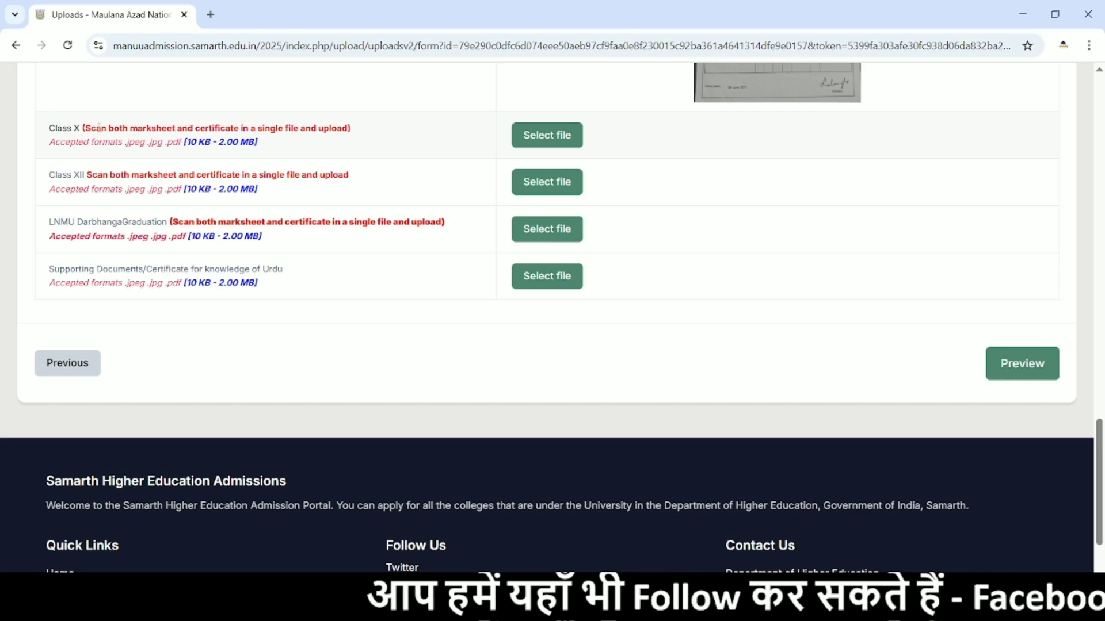
left_click_drag(99, 127, 228, 128)
left_click(185, 123)
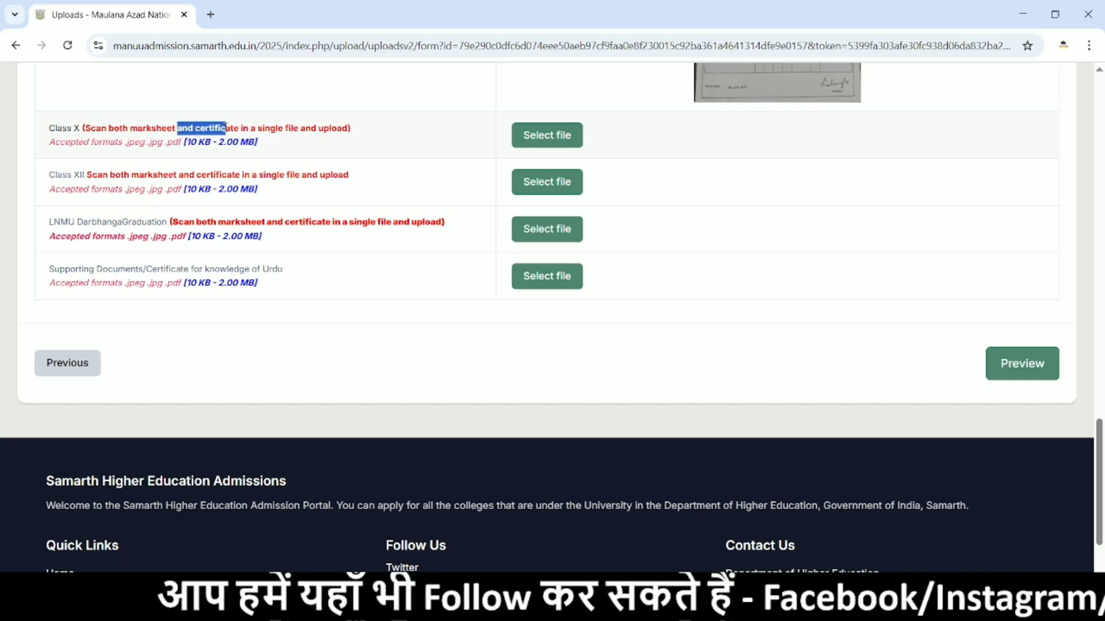
left_click(206, 128)
left_click_drag(136, 129, 224, 127)
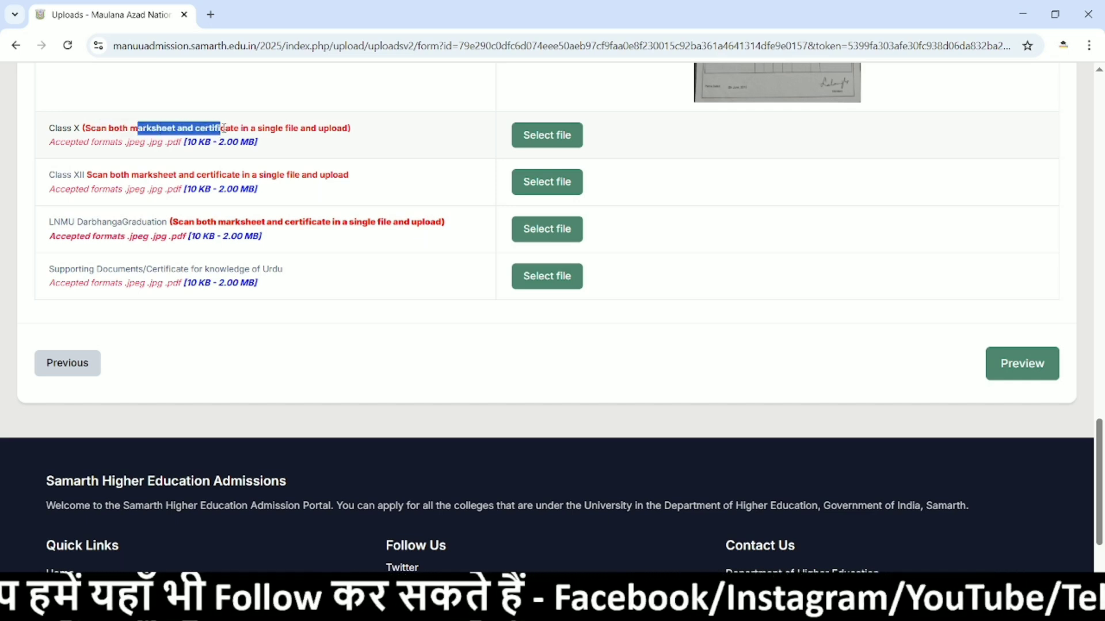
left_click(221, 128)
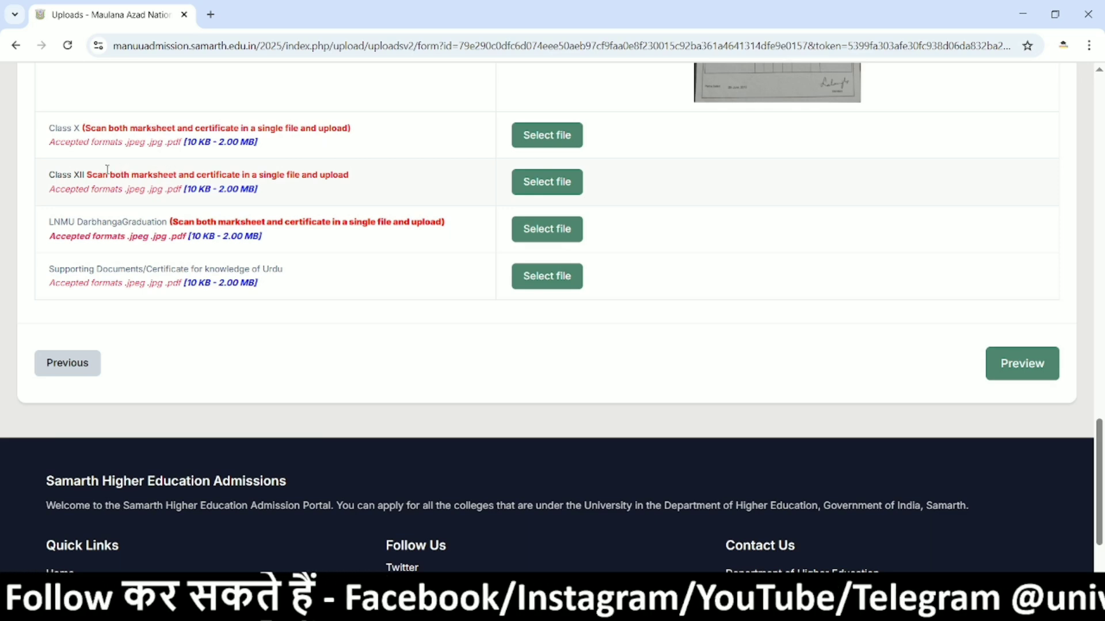
left_click_drag(107, 170, 238, 175)
left_click(239, 174)
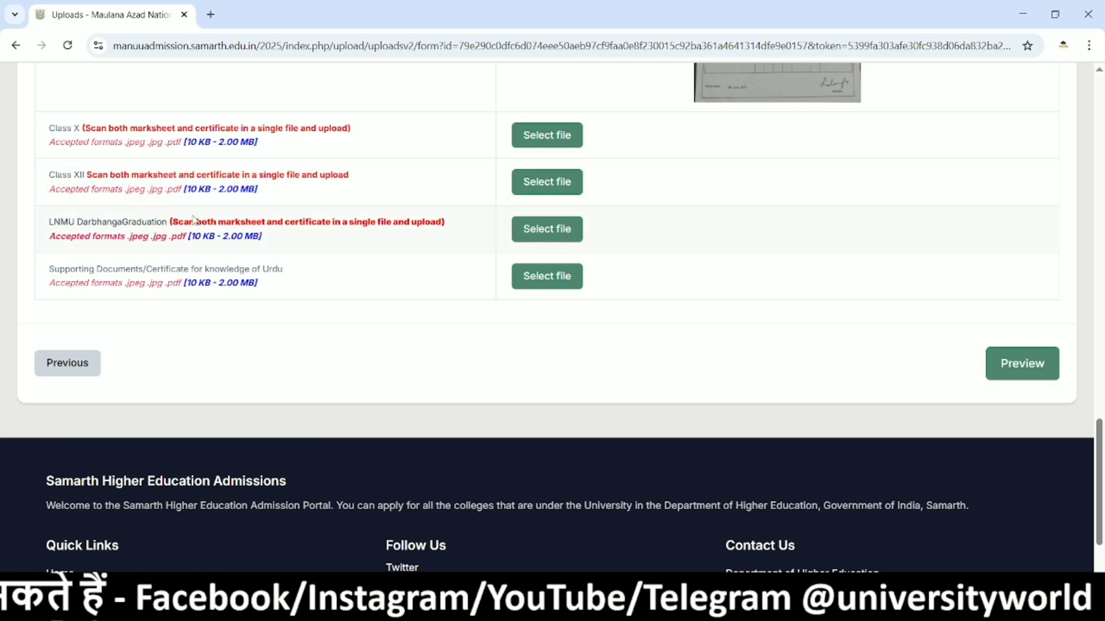
left_click_drag(190, 221, 340, 223)
left_click(305, 225)
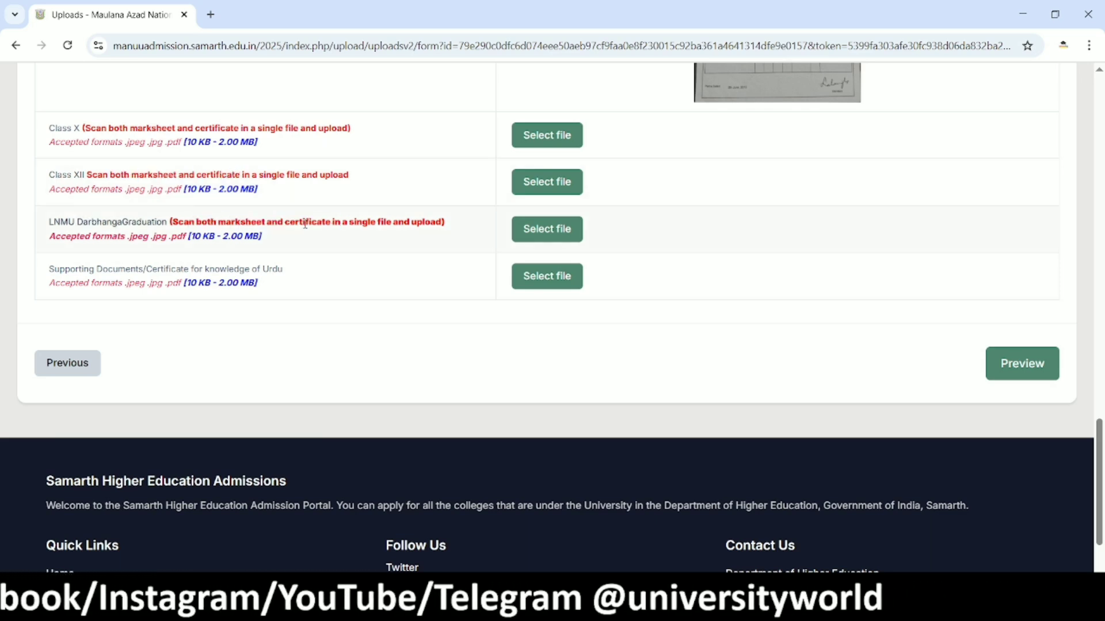
scroll(170, 210, "down", 1)
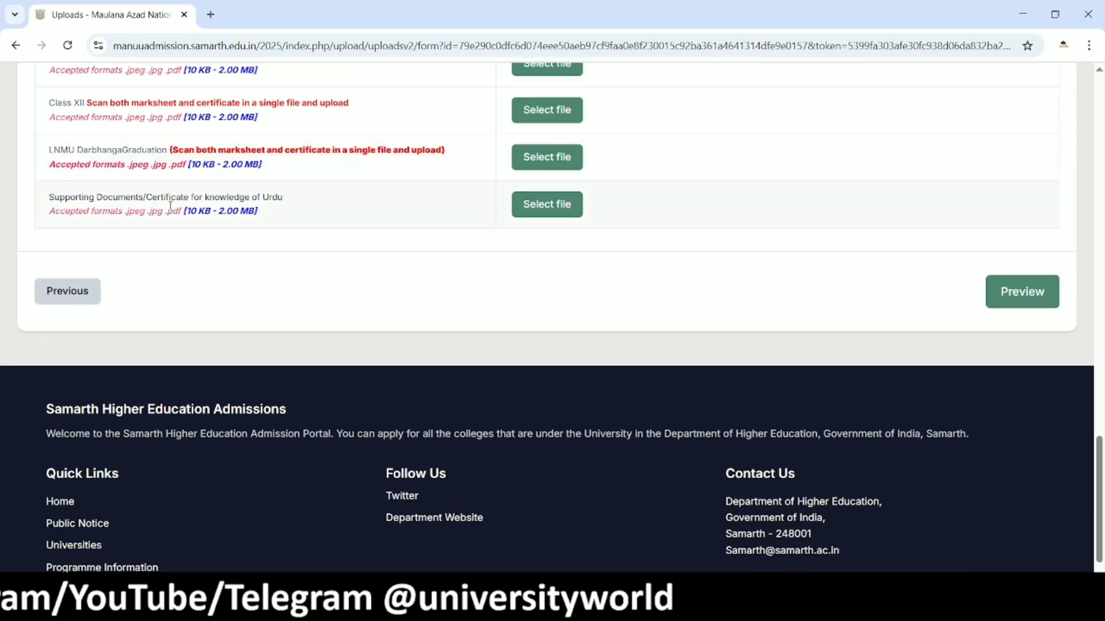
left_click_drag(174, 198, 229, 199)
left_click(228, 198)
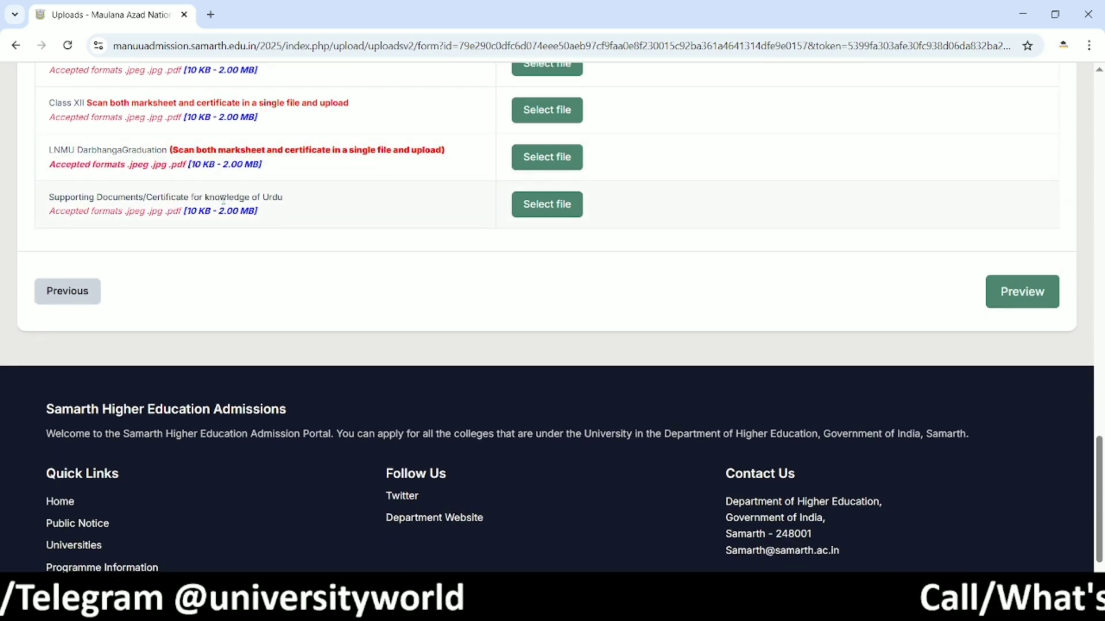
Step: Upload the 10th file as the supporting document/certificate for knowledge of Urdu
left_click(537, 207)
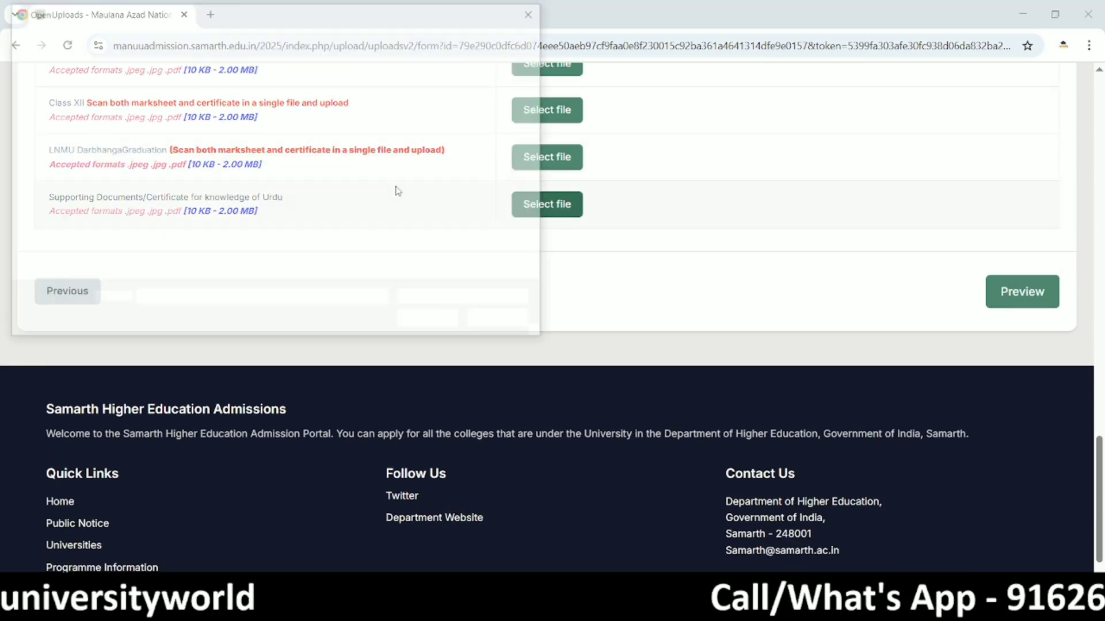
left_click(486, 130)
left_click(432, 322)
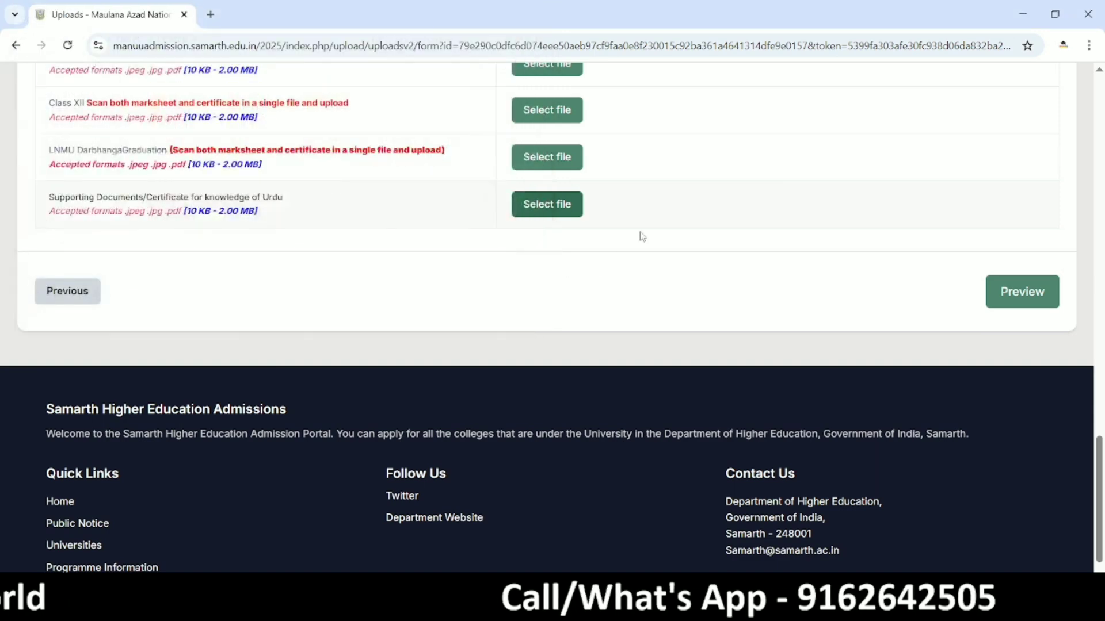
left_click(845, 210)
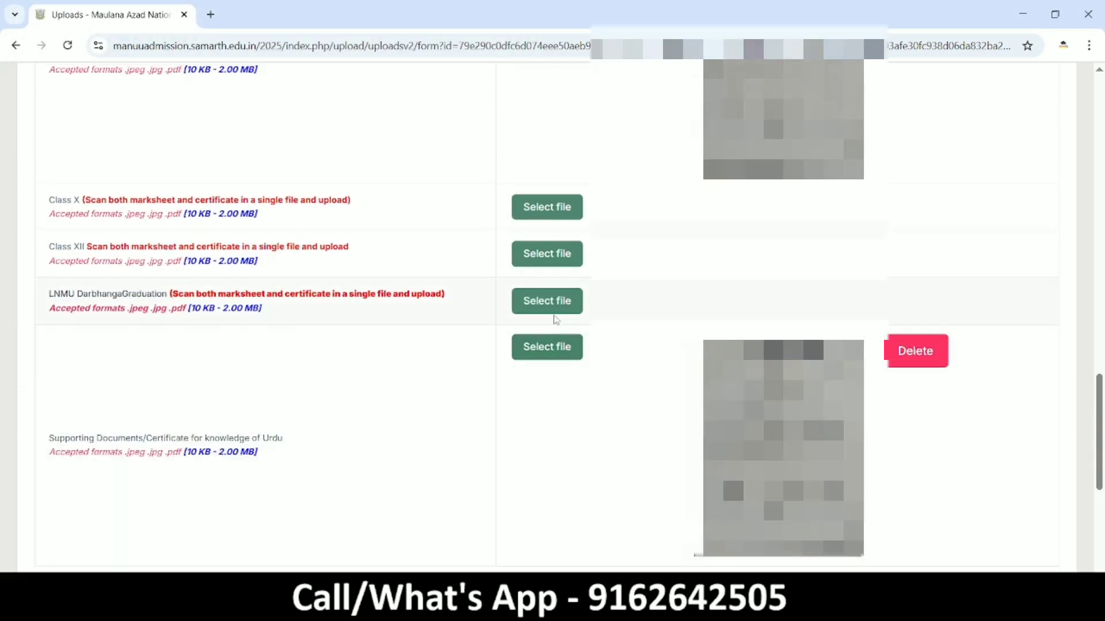
Step: Upload the grad image as the LNMU Darbhanga Graduation marksheet and certificate
left_click(550, 303)
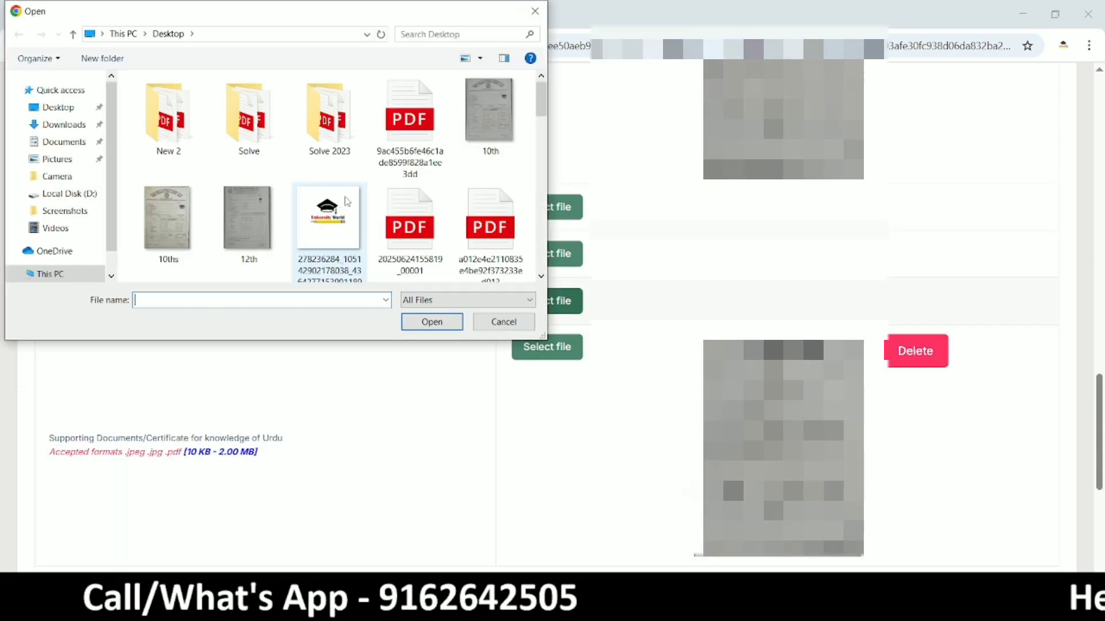
scroll(345, 202, "down", 1)
scroll(239, 226, "down", 2)
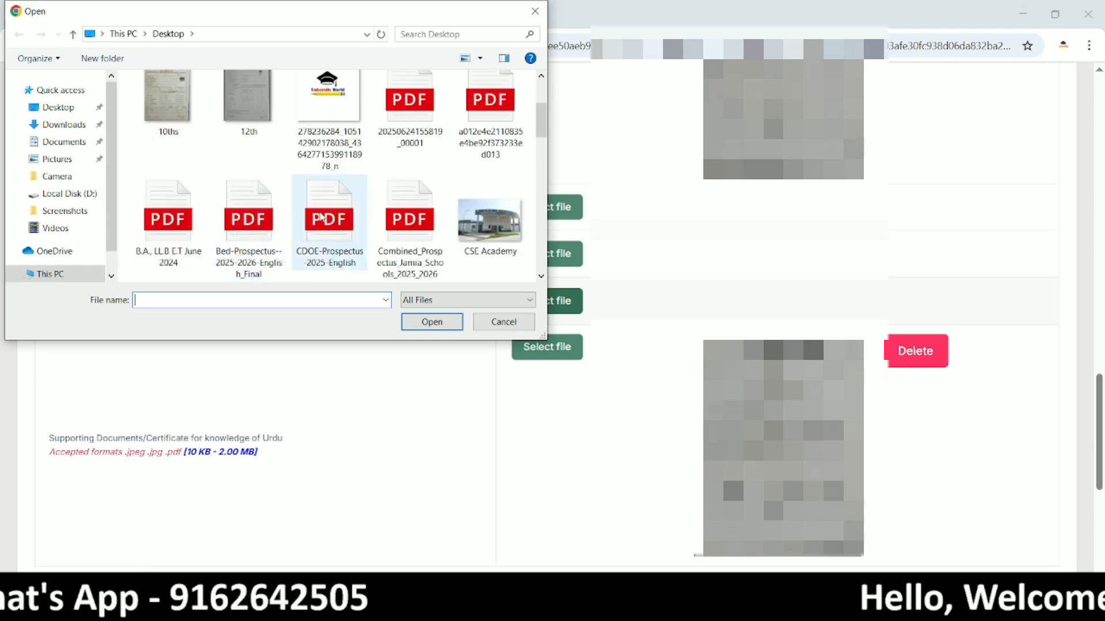
scroll(345, 222, "down", 3)
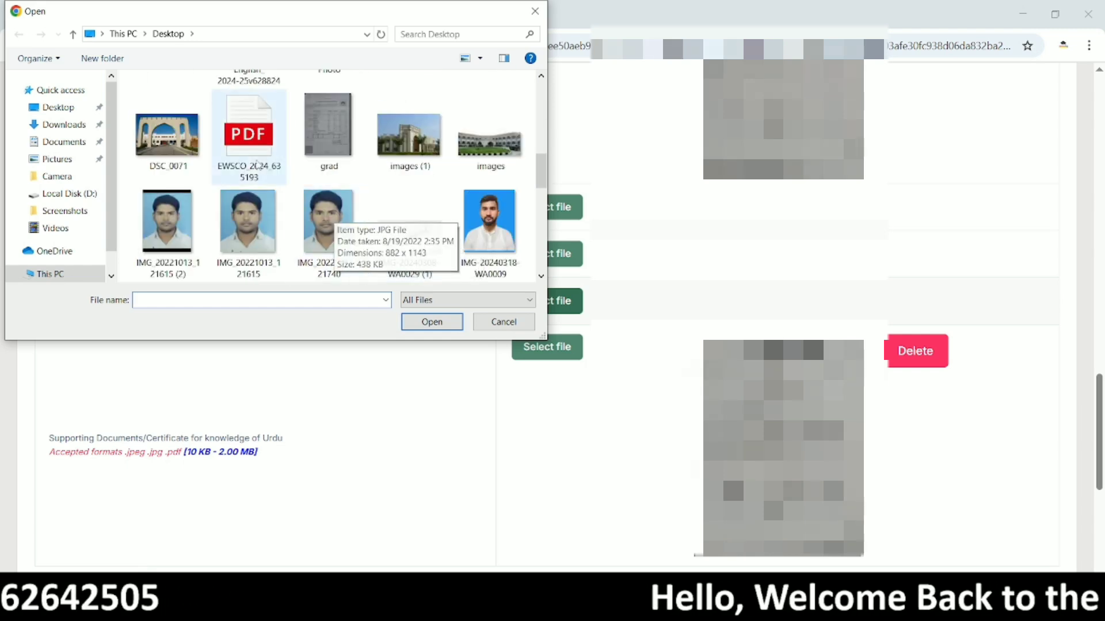
left_click(313, 141)
left_click(432, 322)
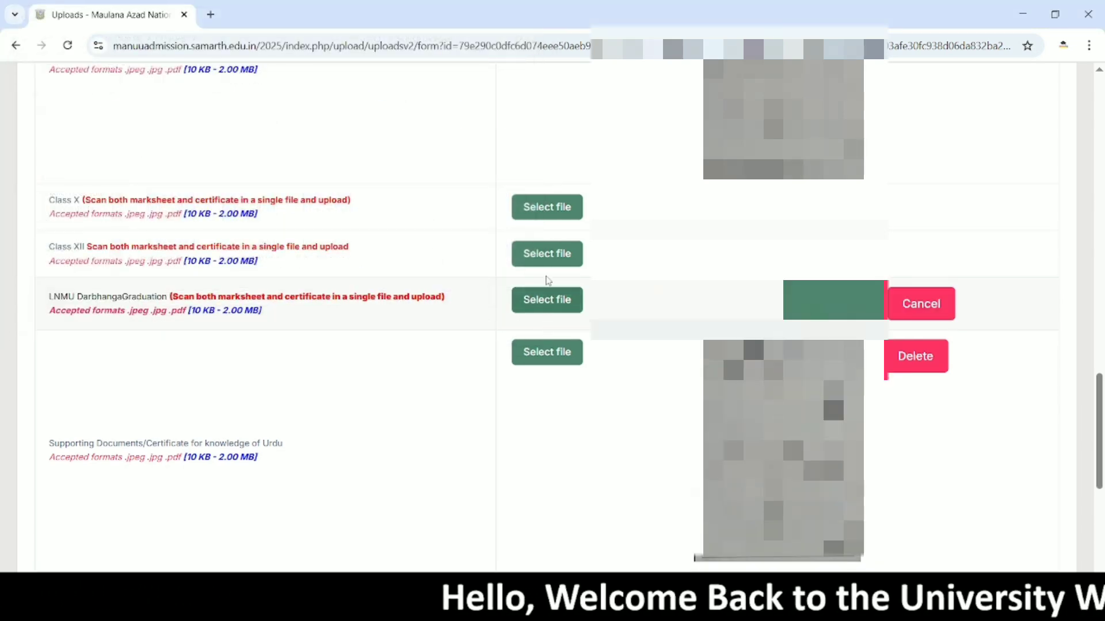
Step: Upload the 12th image as the Class XII marksheet and certificate
left_click(565, 257)
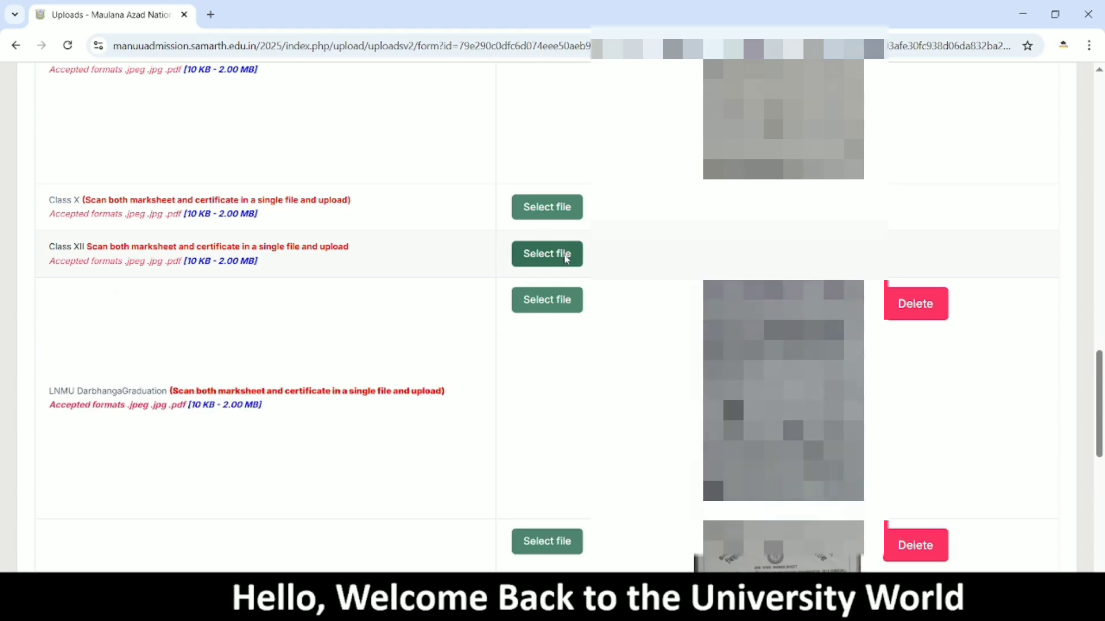
left_click(248, 219)
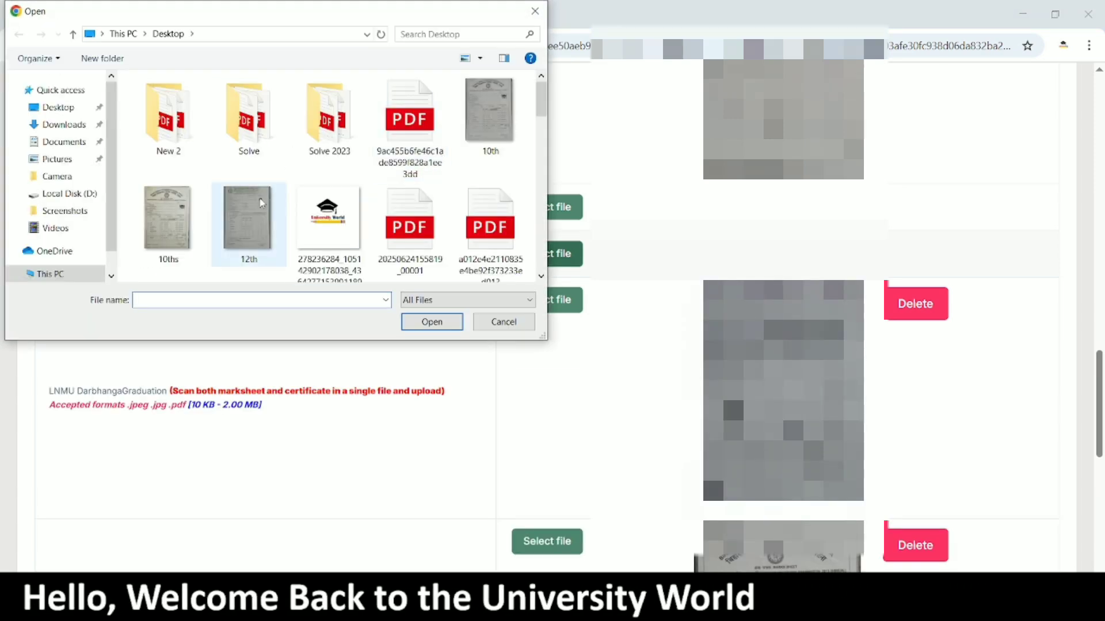
left_click(442, 332)
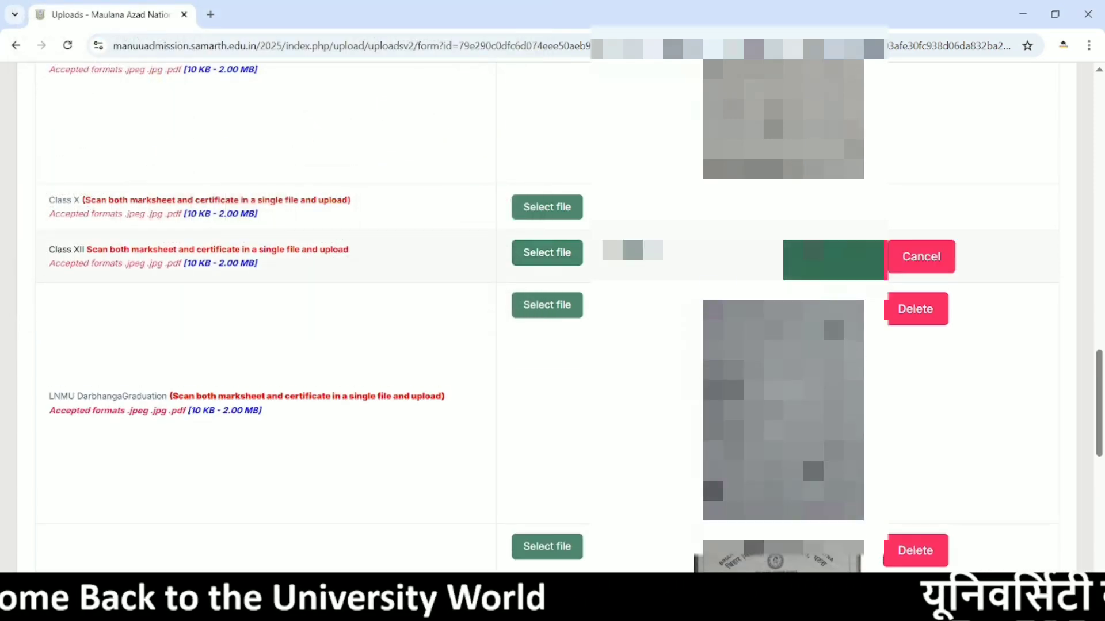
Step: Upload the 10th image as the Class X marksheet and certificate
left_click(546, 207)
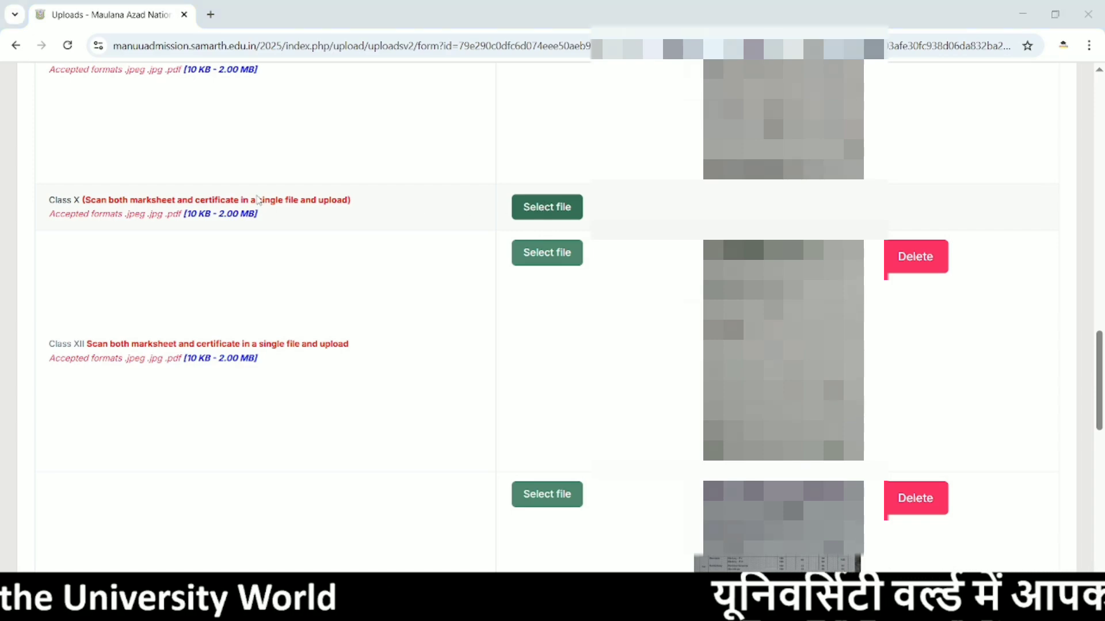
left_click(467, 129)
left_click(443, 322)
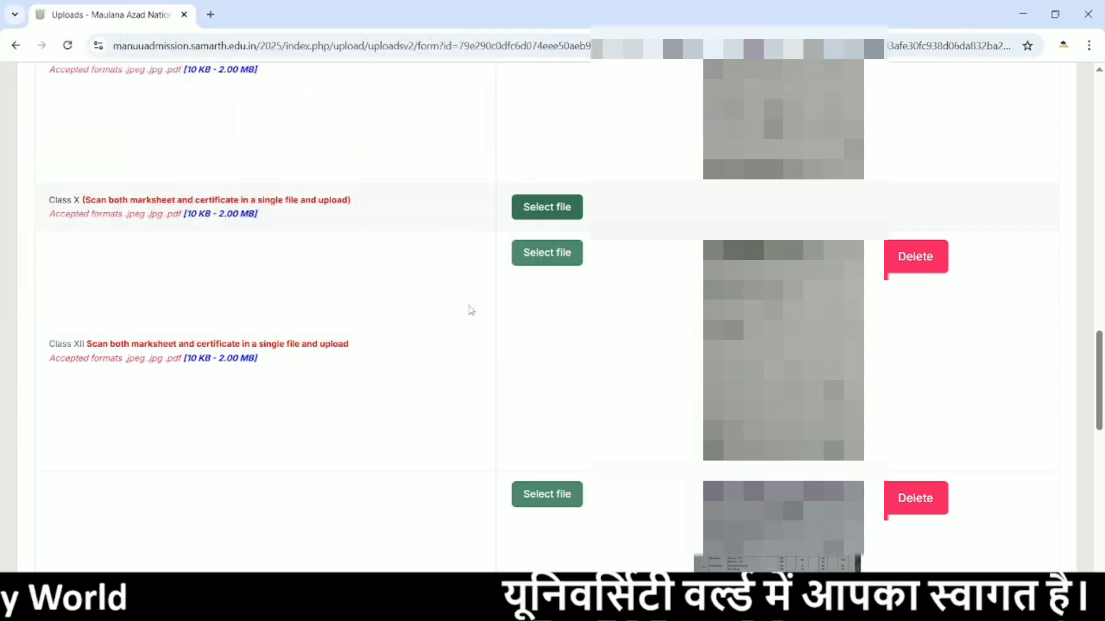
Step: Open the application preview, check the entered details and uploaded documents, and submit the form to continue to payment
scroll(977, 215, "down", 10)
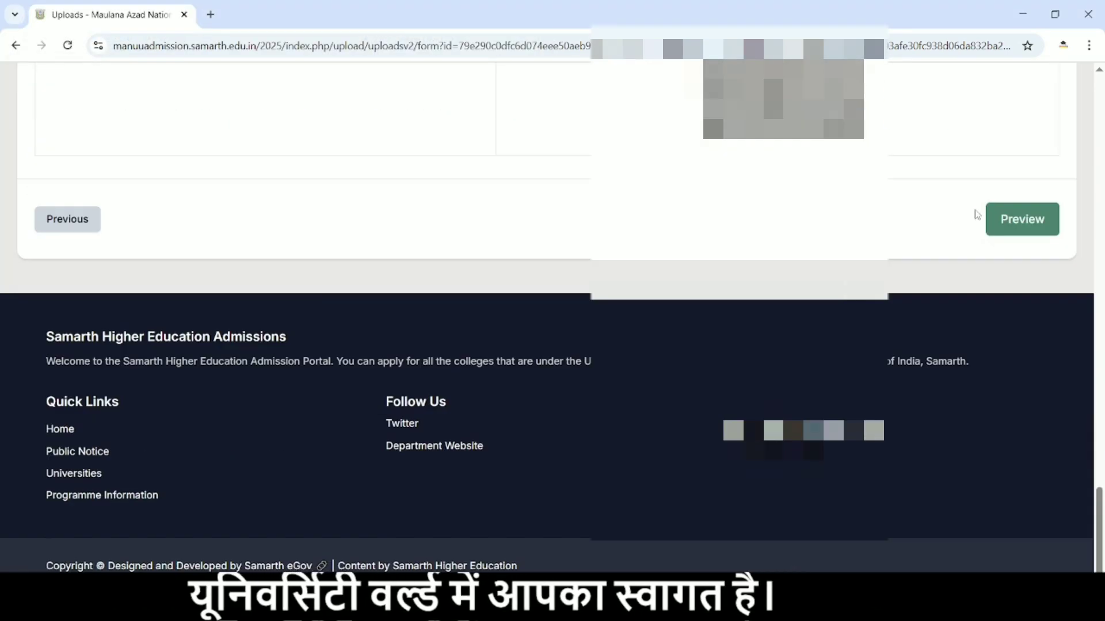
left_click(1018, 224)
scroll(730, 320, "down", 15)
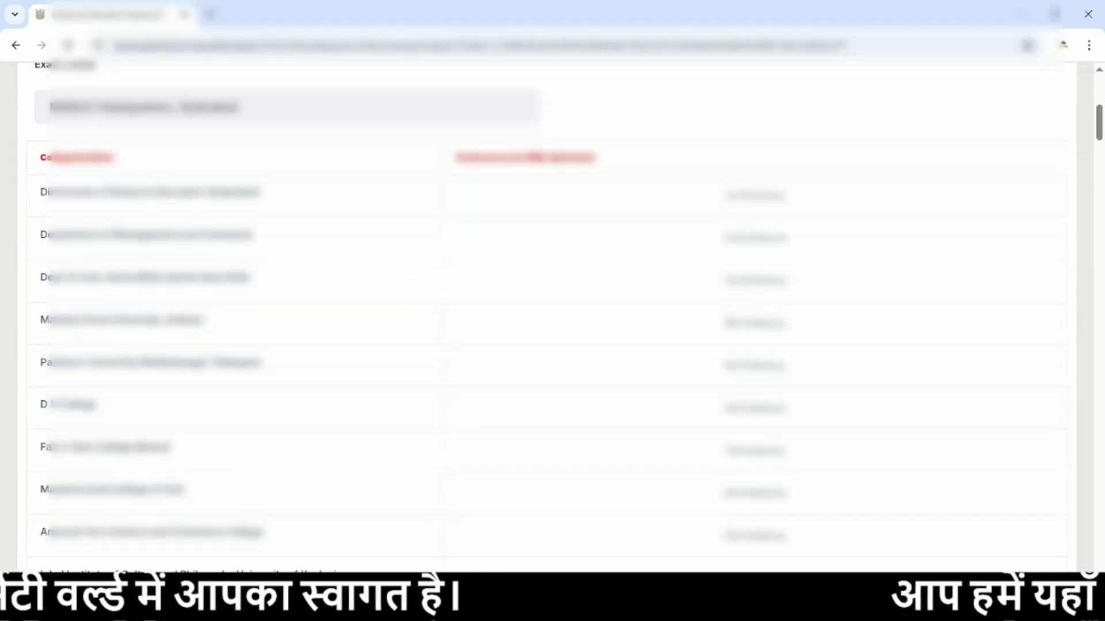
scroll(730, 320, "down", 15)
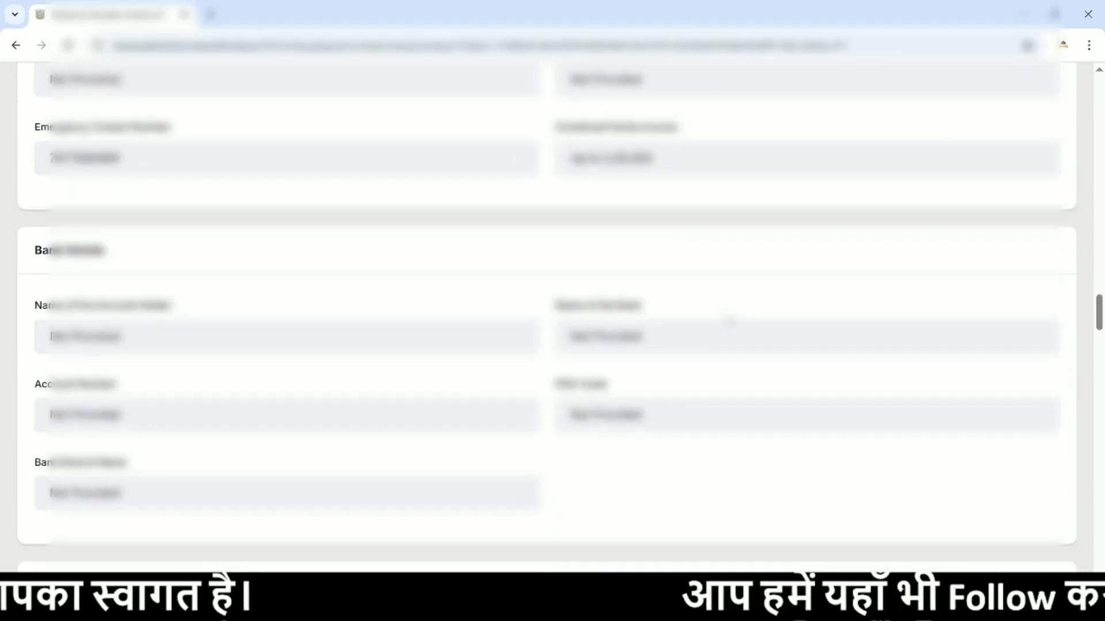
scroll(781, 381, "down", 15)
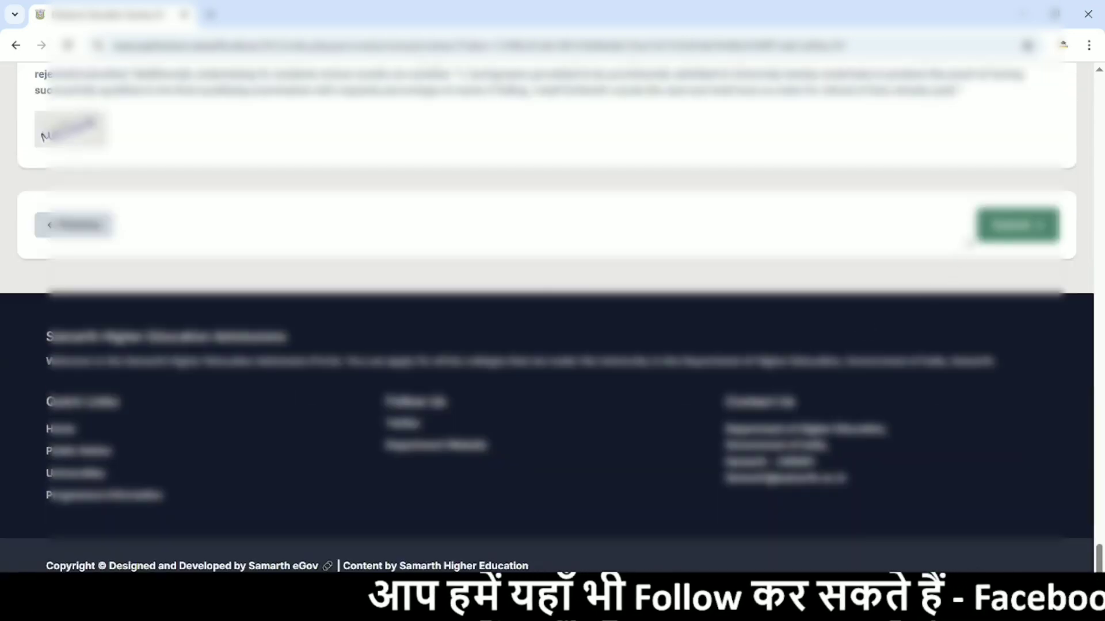
left_click(1017, 225)
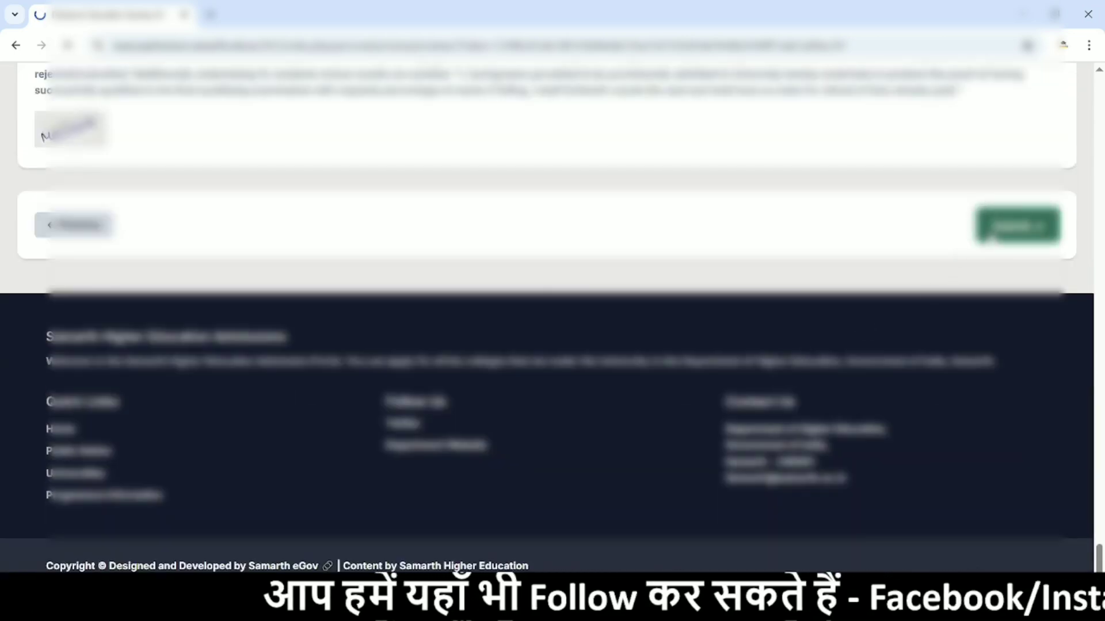
Step: Review the payment gateway option, the verification declarations and the fee amount for the MBA programme
scroll(703, 313, "down", 20)
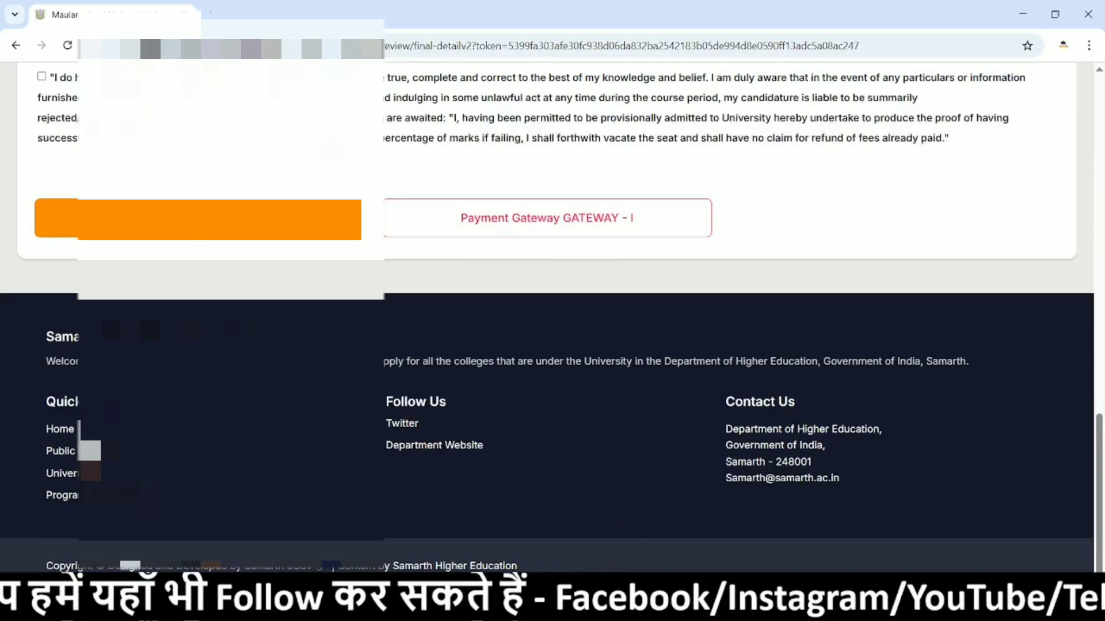
left_click(513, 233)
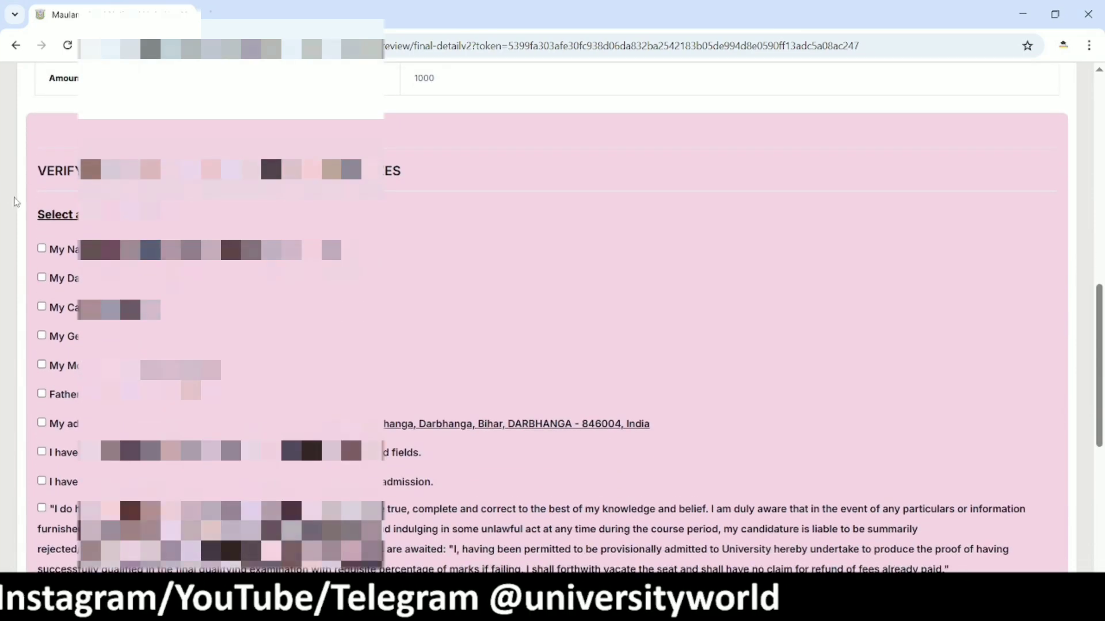
scroll(15, 201, "up", 2)
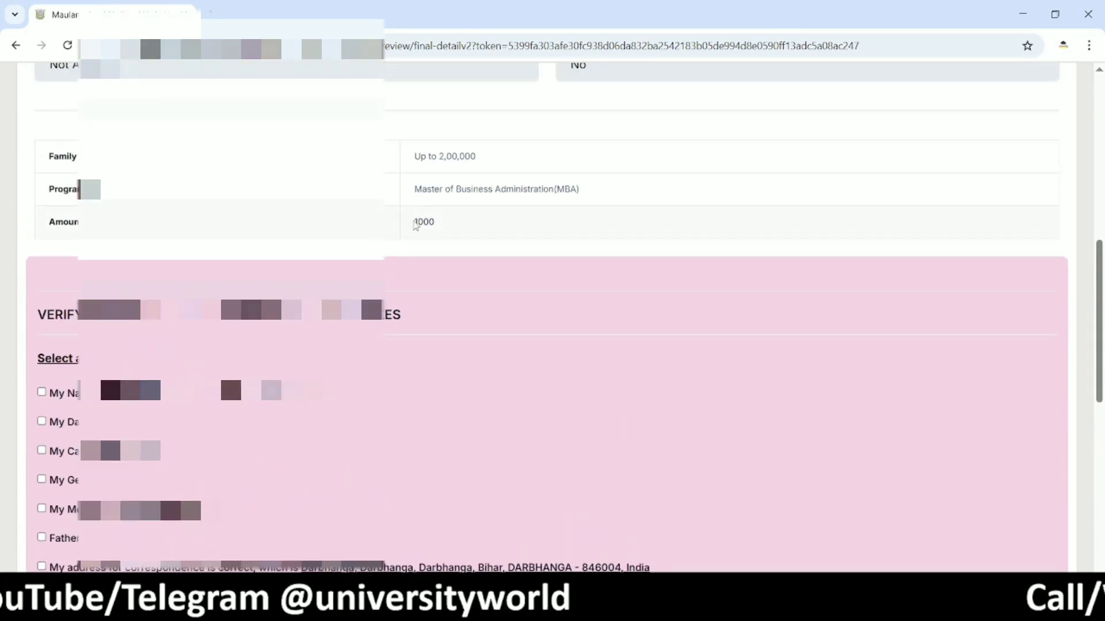
left_click_drag(414, 223, 454, 222)
left_click(434, 219)
Step: Tick every verification declaration, including the final undertaking, and proceed to payment through Payment Gateway GATEWAY - I
scroll(82, 313, "down", 4)
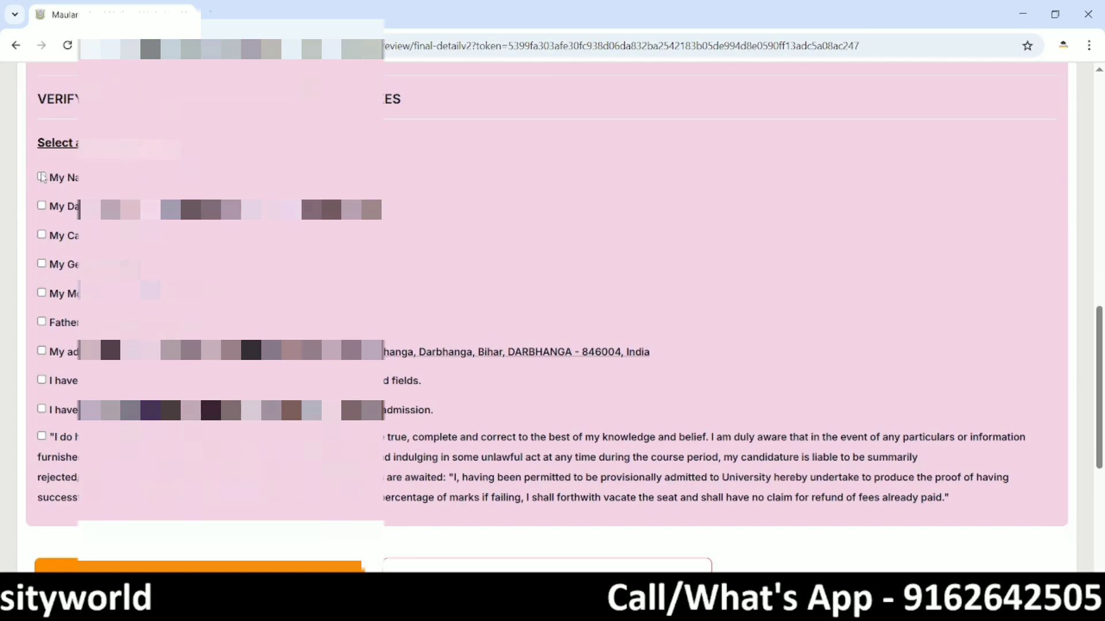
left_click(41, 177)
left_click(42, 206)
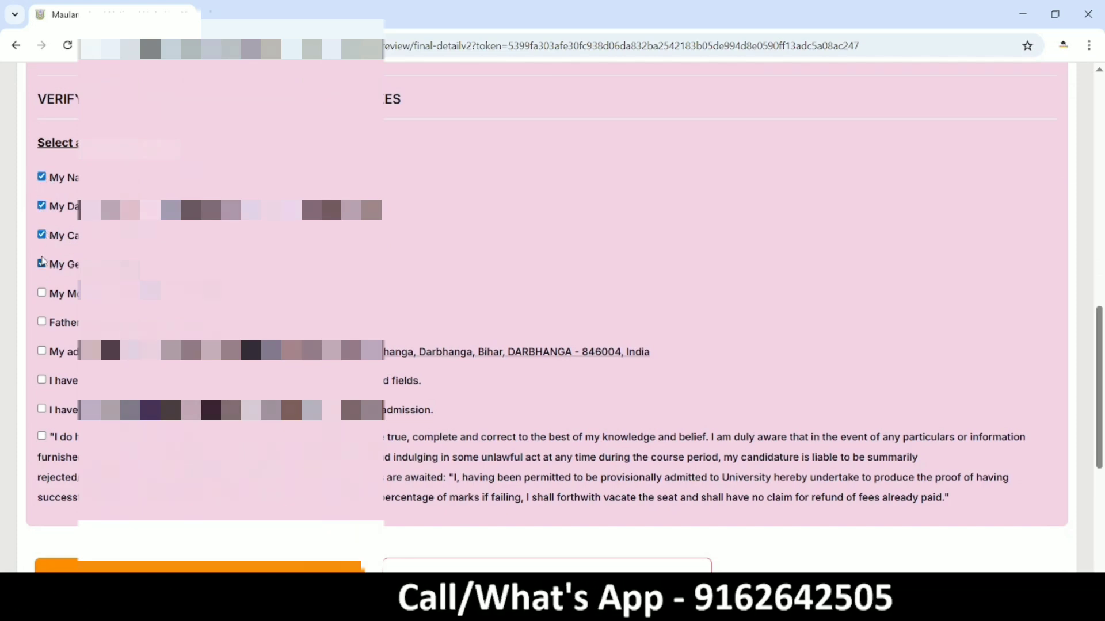
scroll(43, 260, "down", 4)
left_click(41, 77)
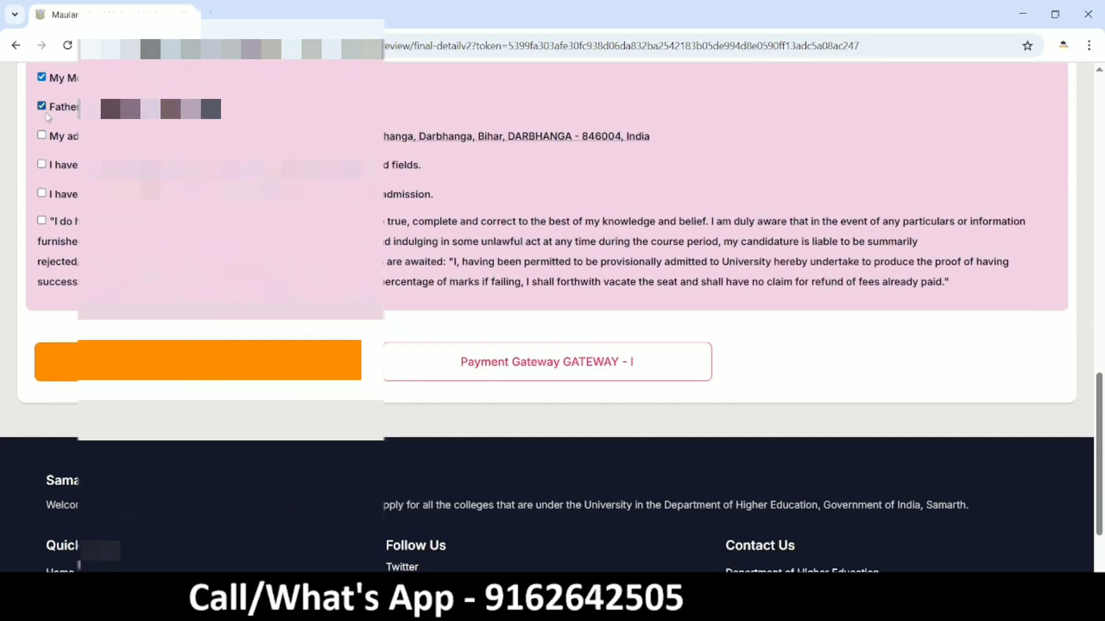
scroll(47, 118, "up", 1)
left_click(42, 208)
left_click(42, 236)
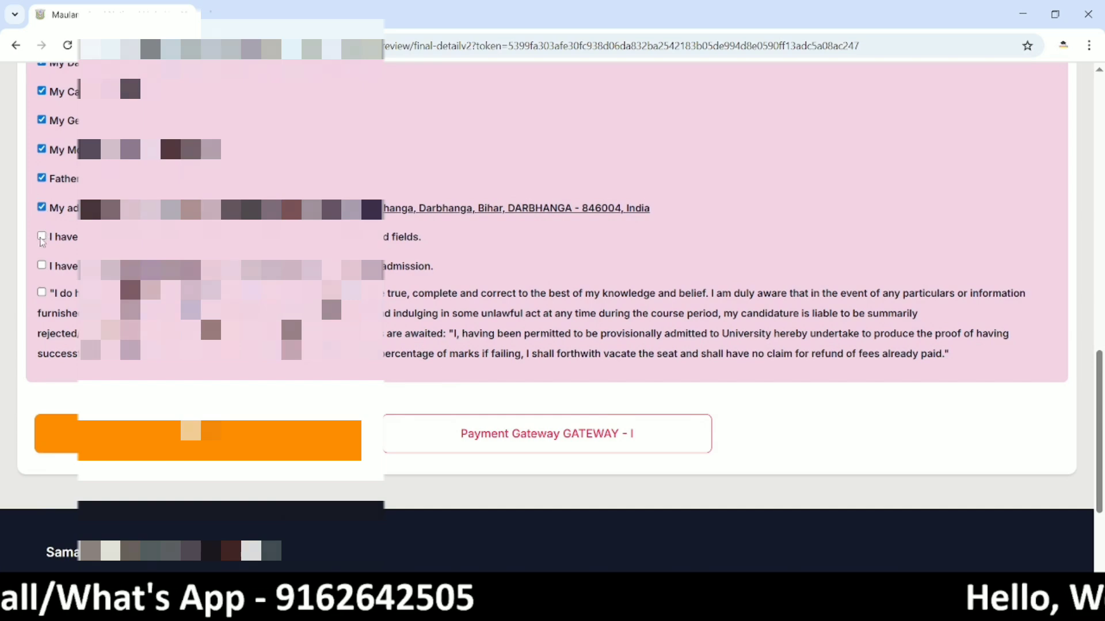
left_click(41, 265)
left_click(41, 292)
scroll(589, 305, "down", 4)
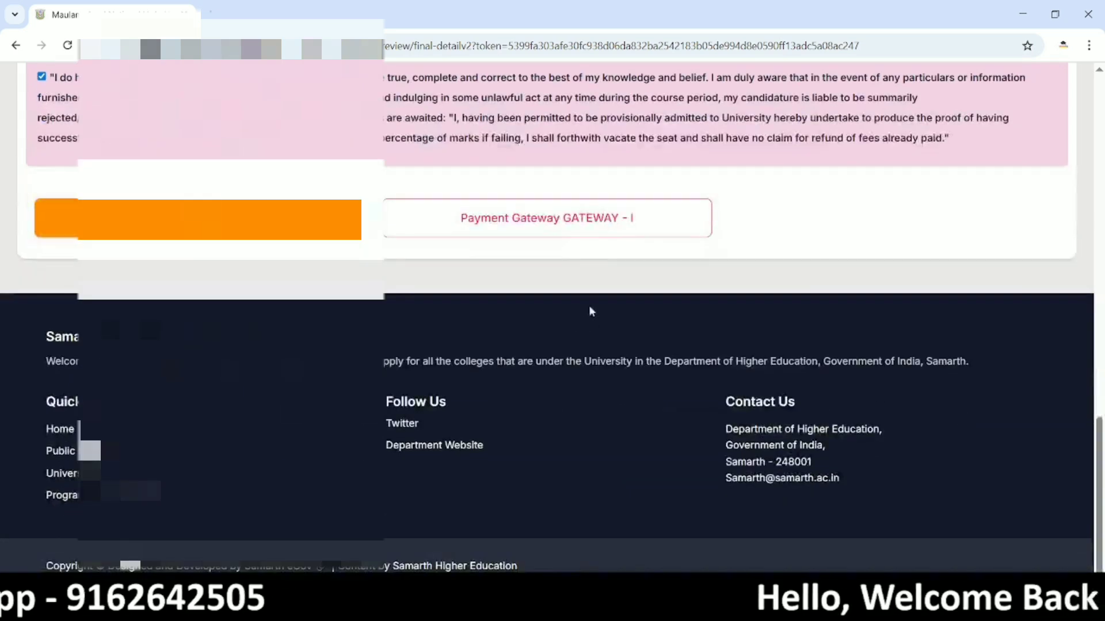
left_click(562, 227)
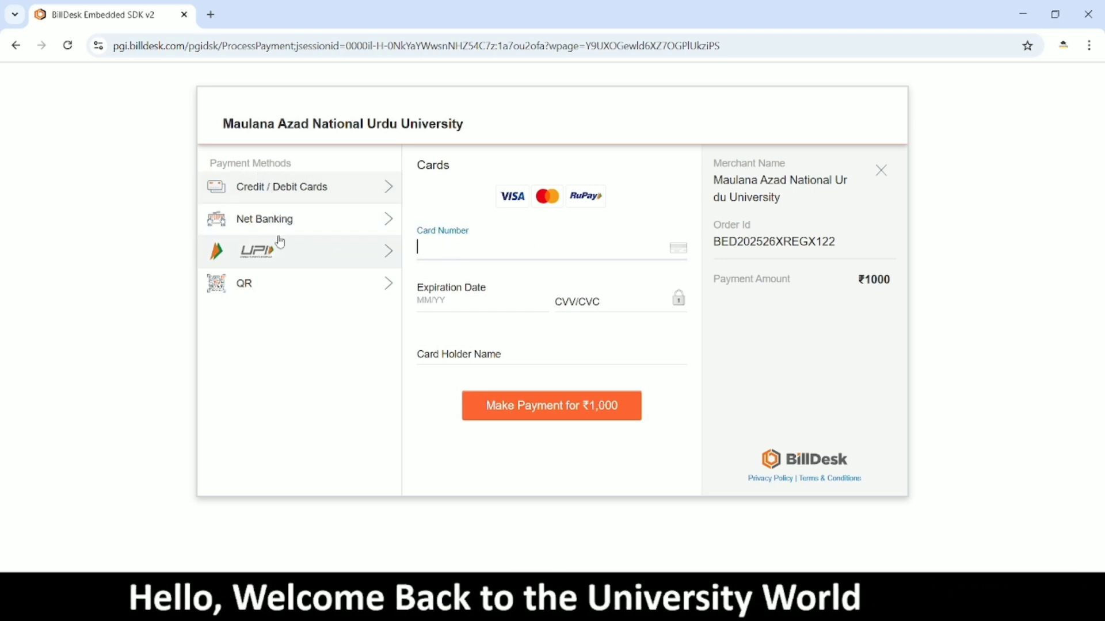
Step: Try entering a card number in the Credit / Debit Cards payment form
left_click(429, 242)
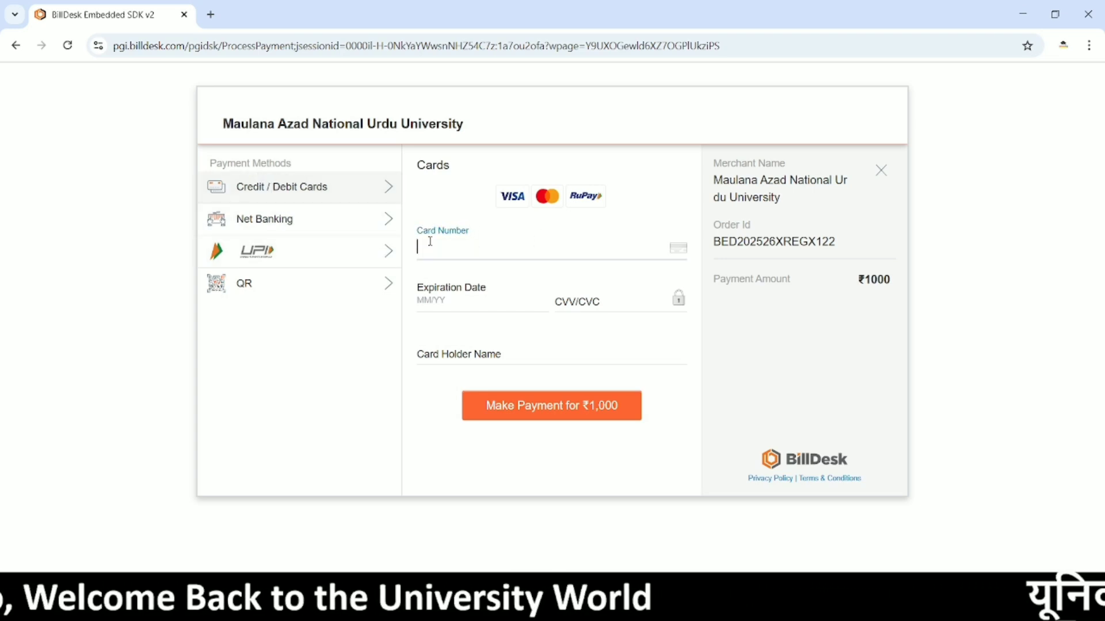
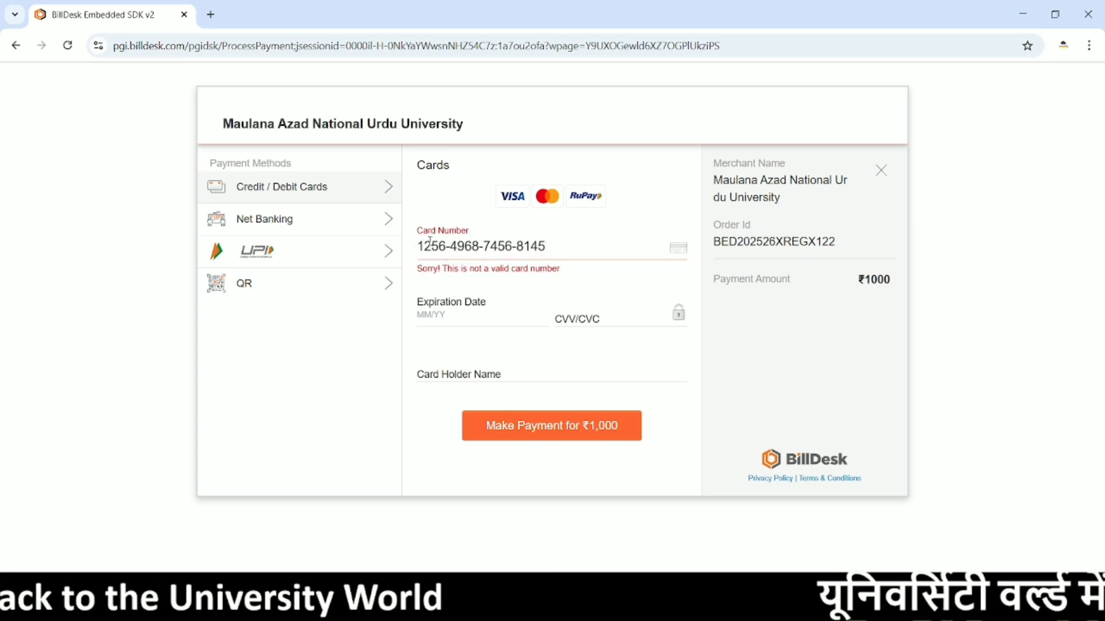
double_click(430, 242)
key("ctrl+a")
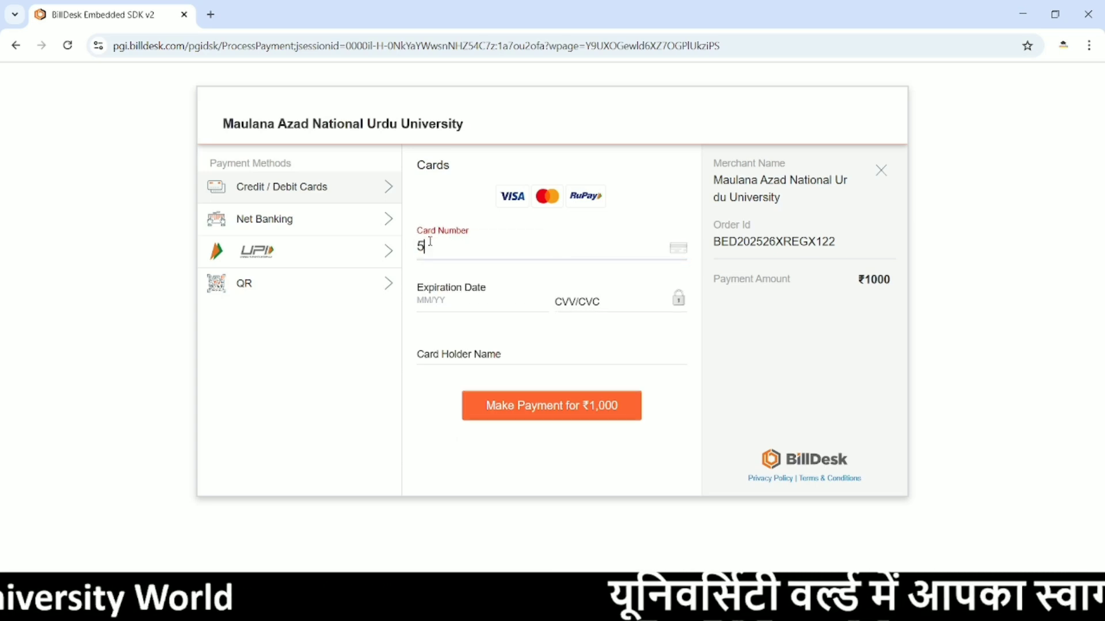
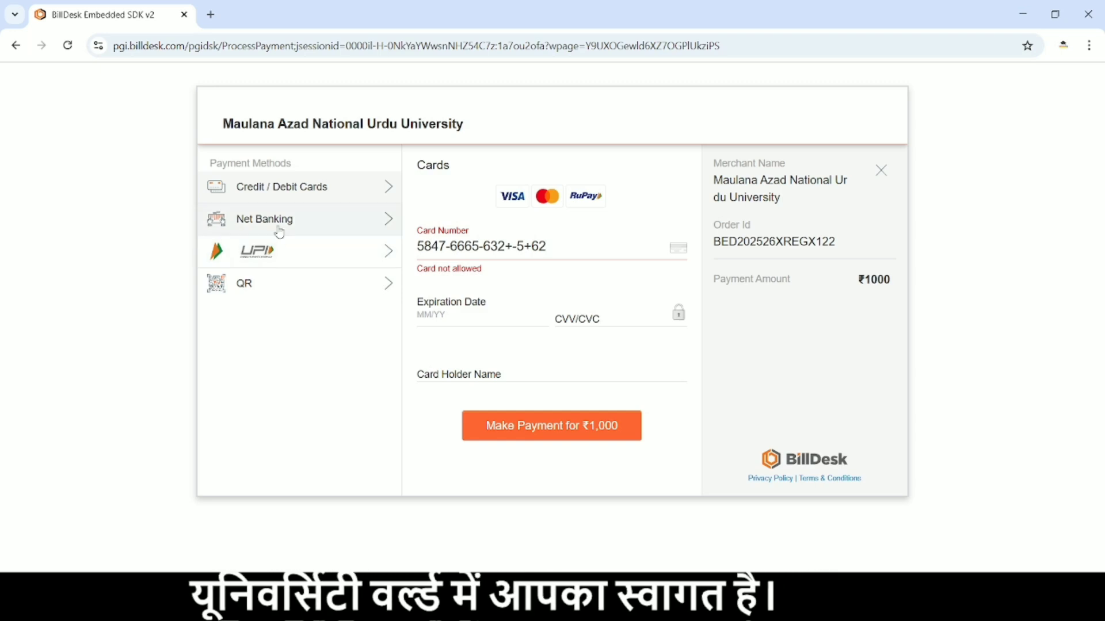
Step: Switch to the QR payment method, choose BHIM UPI and generate the payment code for ₹1,000
left_click(303, 258)
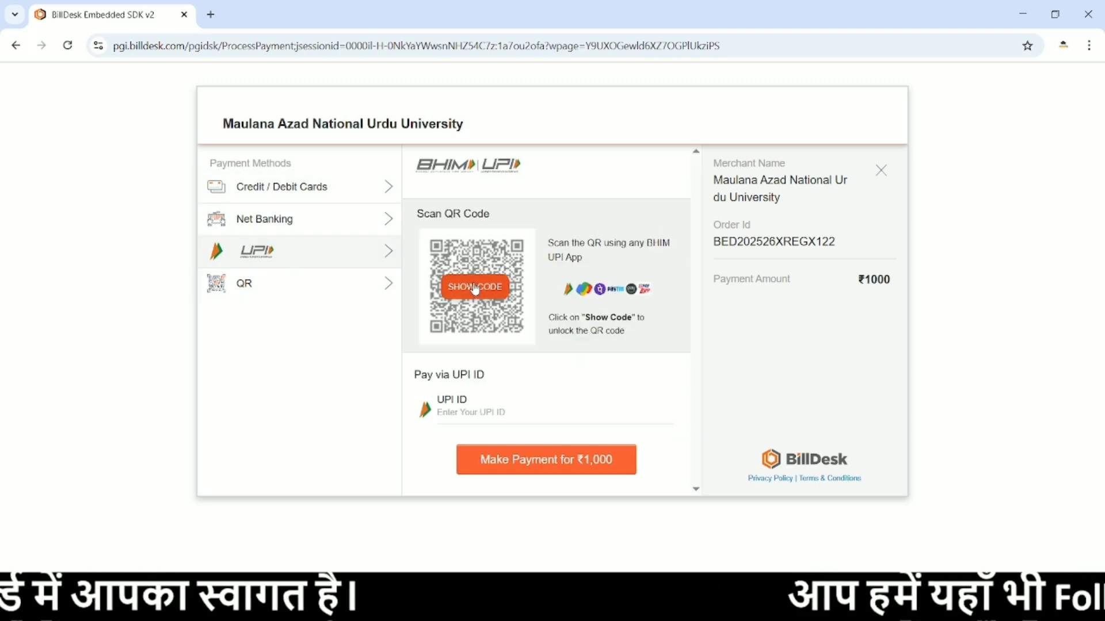
left_click(353, 299)
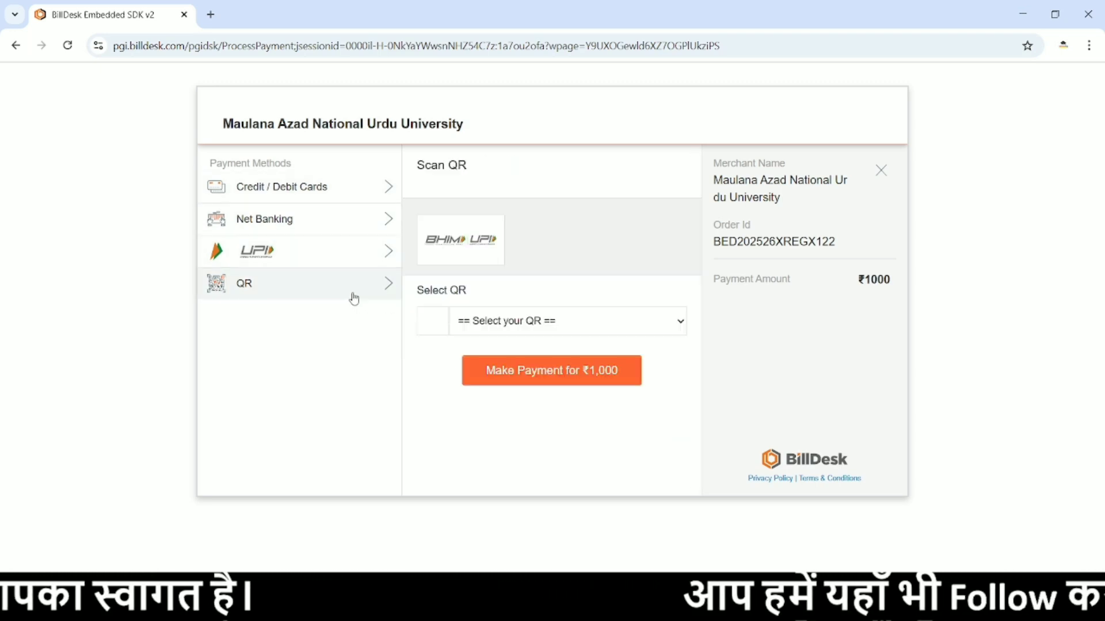
left_click(484, 327)
left_click(481, 359)
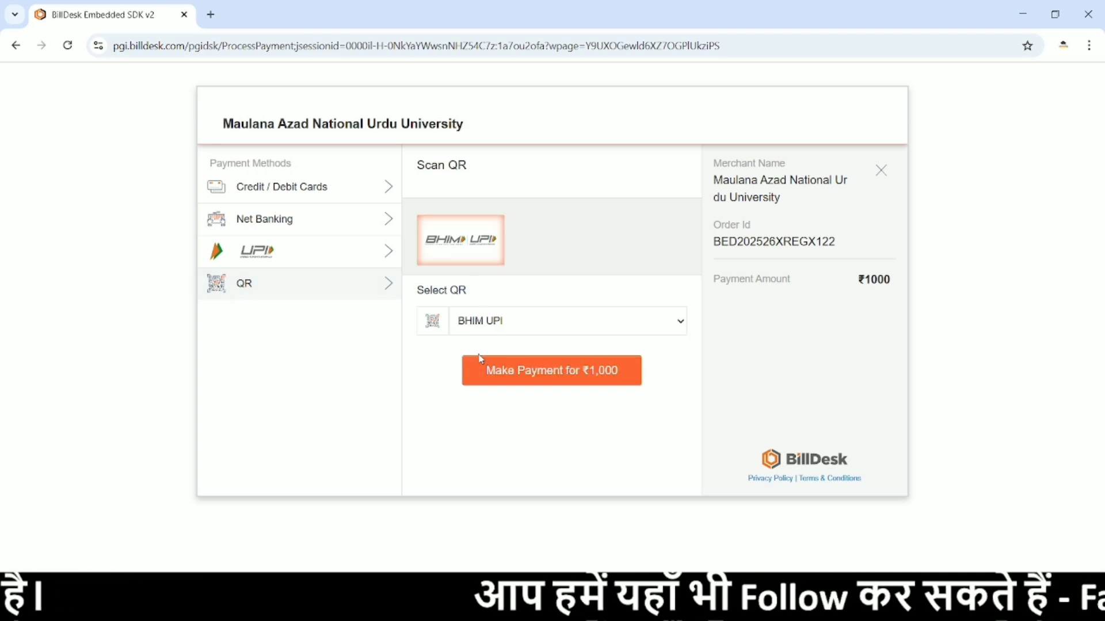
left_click(519, 375)
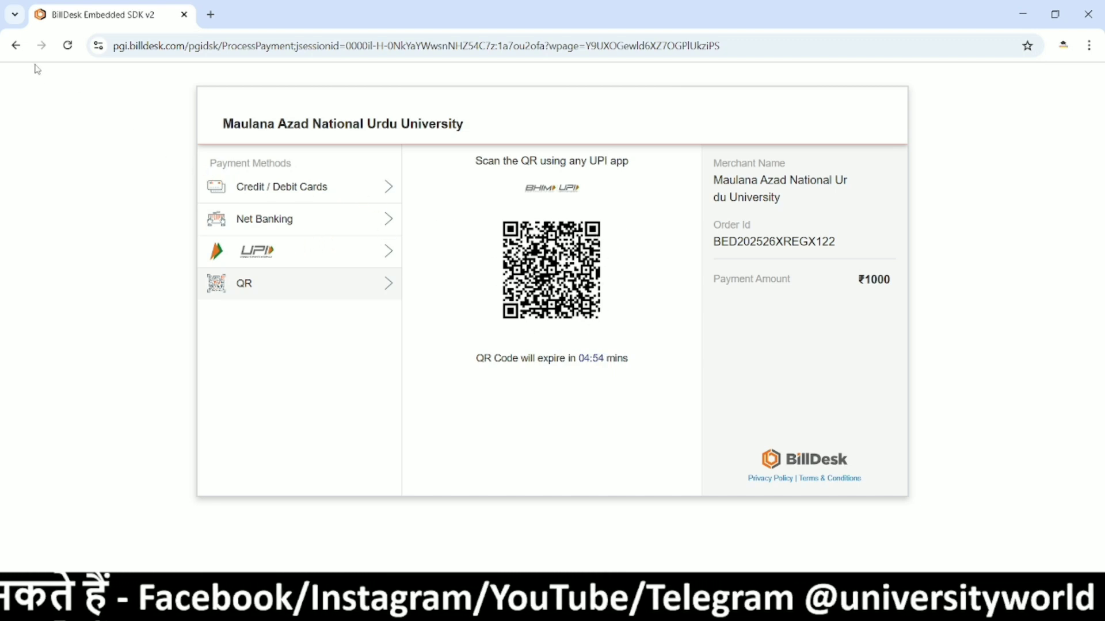
Step: Go back from the payment page to log out of the applicant account, and open the registered user login page
left_click(16, 46)
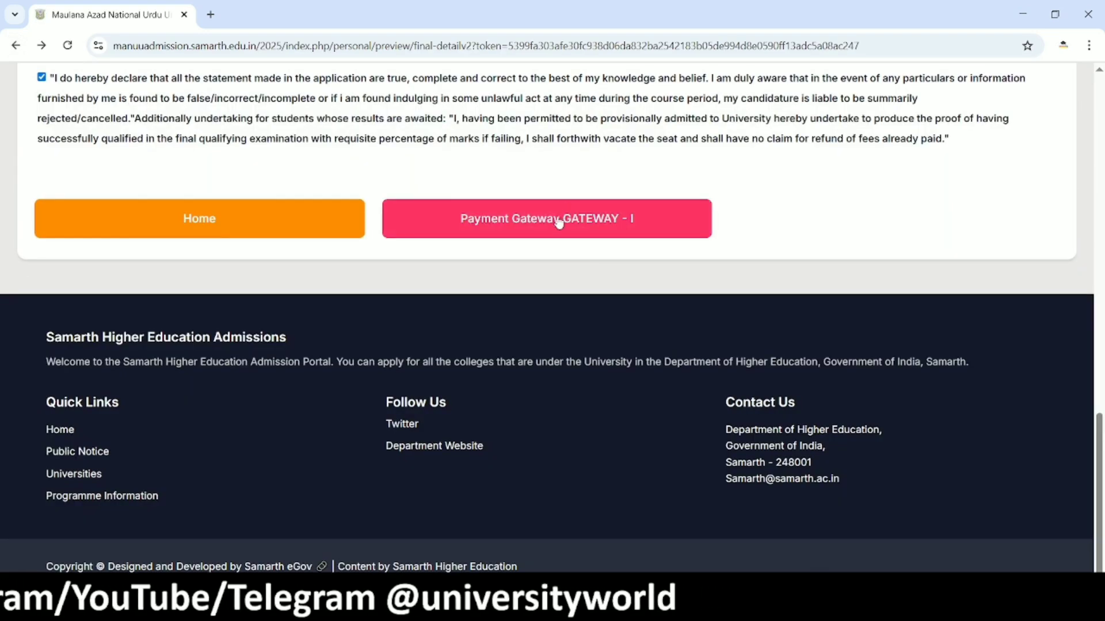
scroll(559, 223, "up", 7)
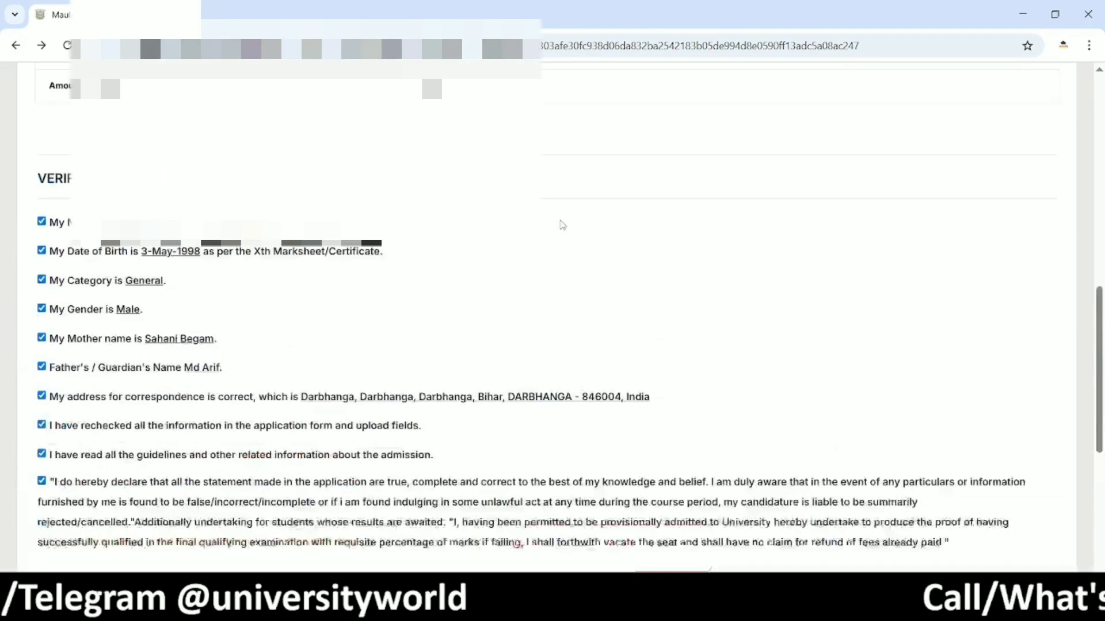
scroll(562, 225, "up", 10)
left_click(1030, 141)
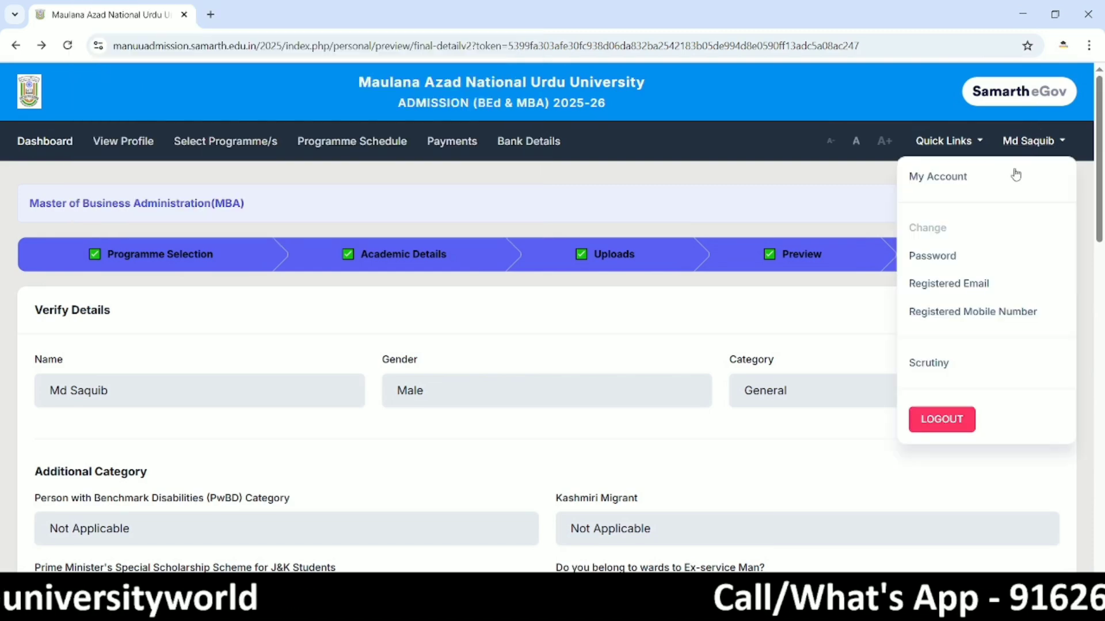
left_click(939, 421)
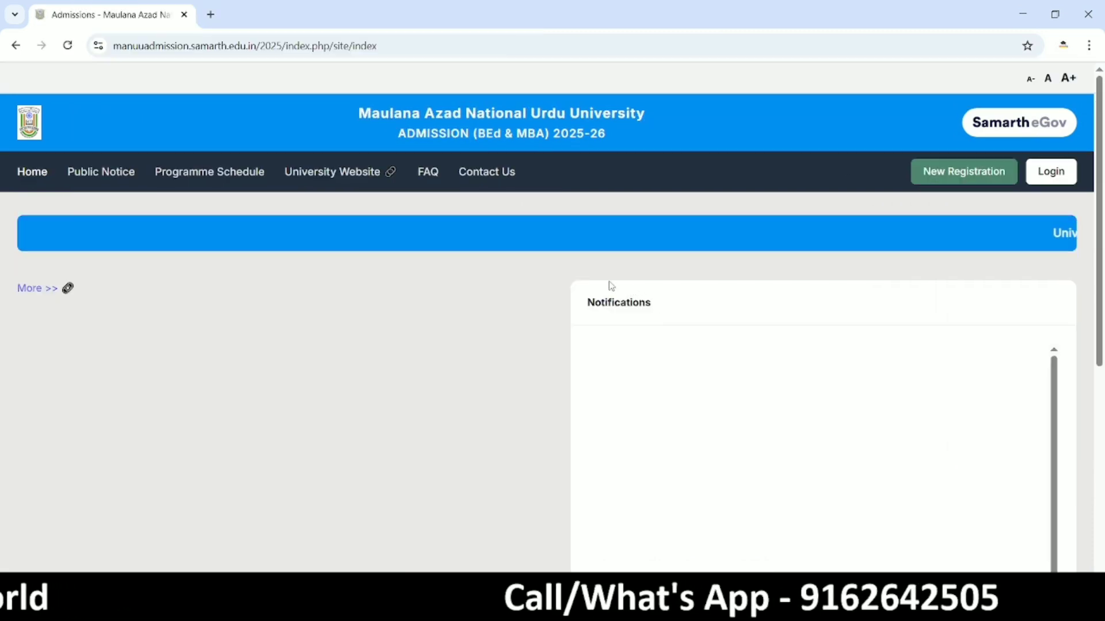
left_click(1051, 171)
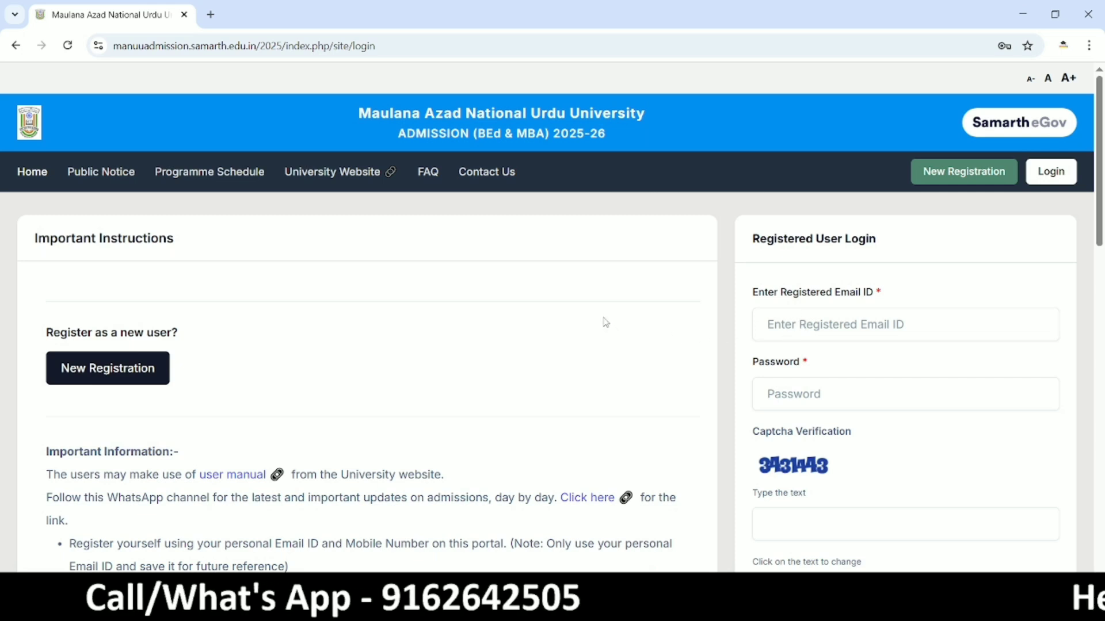